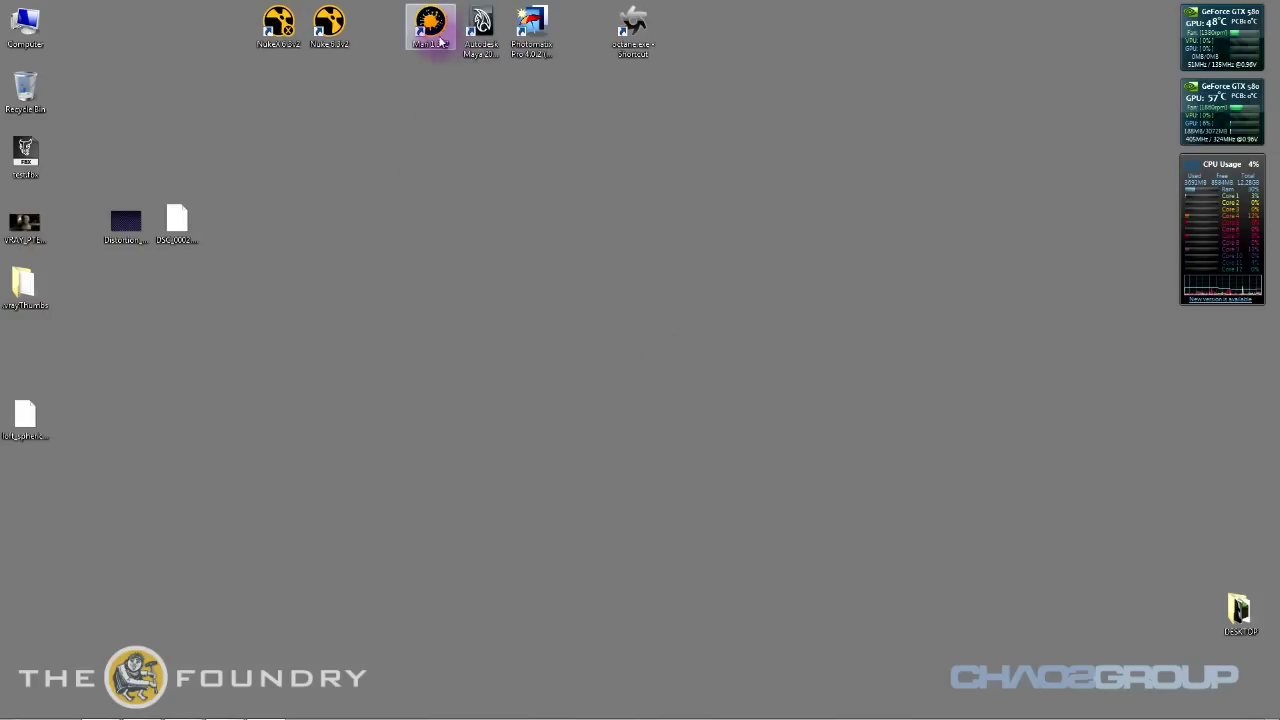
# Launch Autodesk Maya 2012, maximize it, and import LOFT_KITCH_ISLAND.obj from the GEO folder of VES_THING.
pyautogui.doubleClick(481, 28)
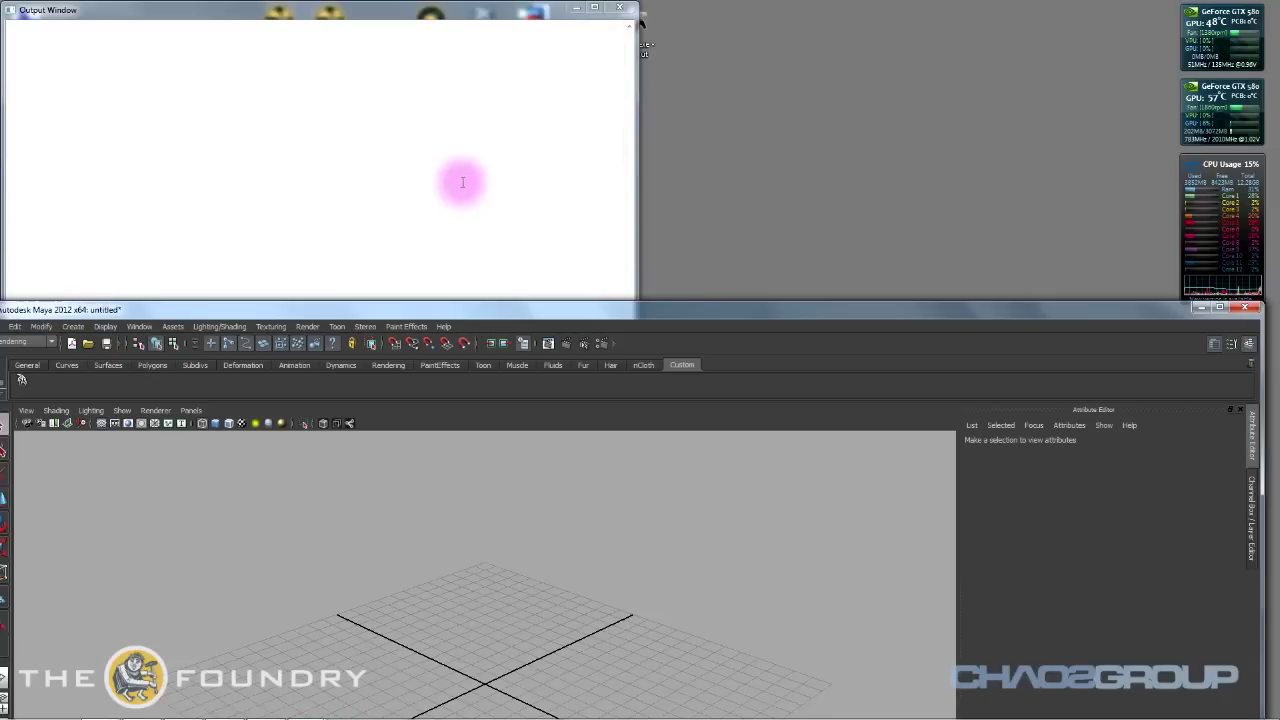
pyautogui.doubleClick(809, 314)
pyautogui.click(23, 20)
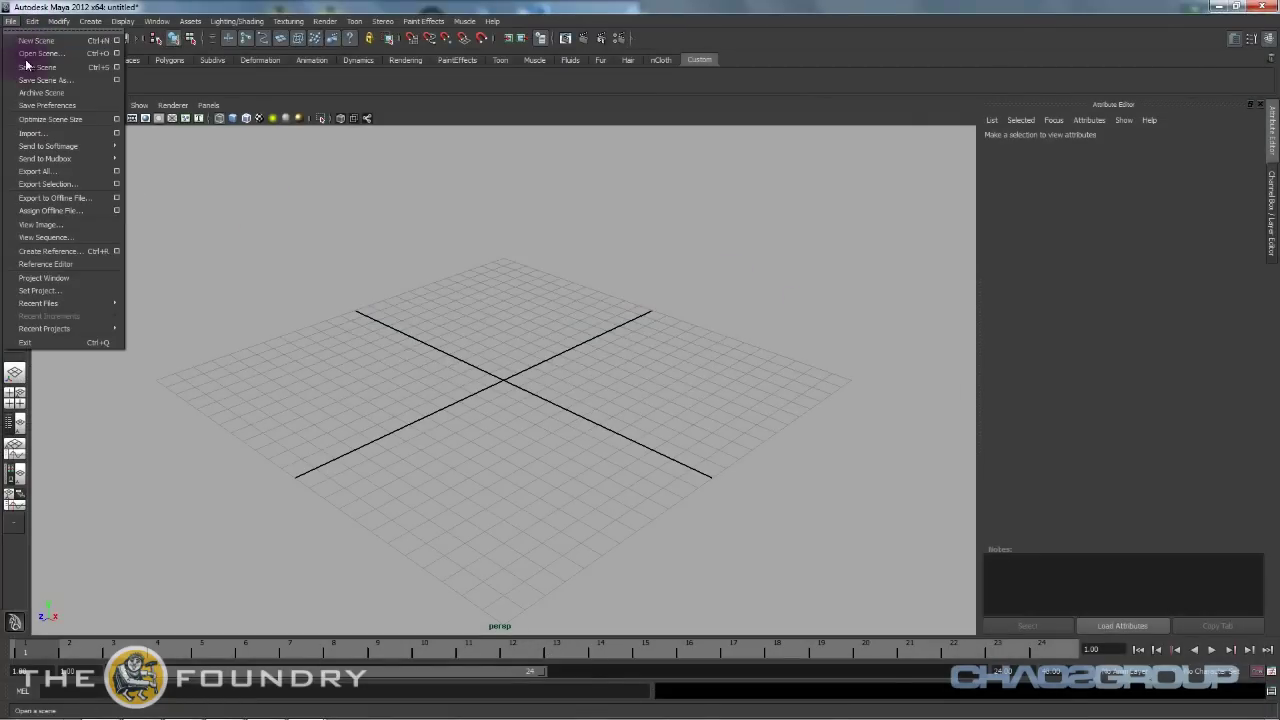
pyautogui.click(40, 134)
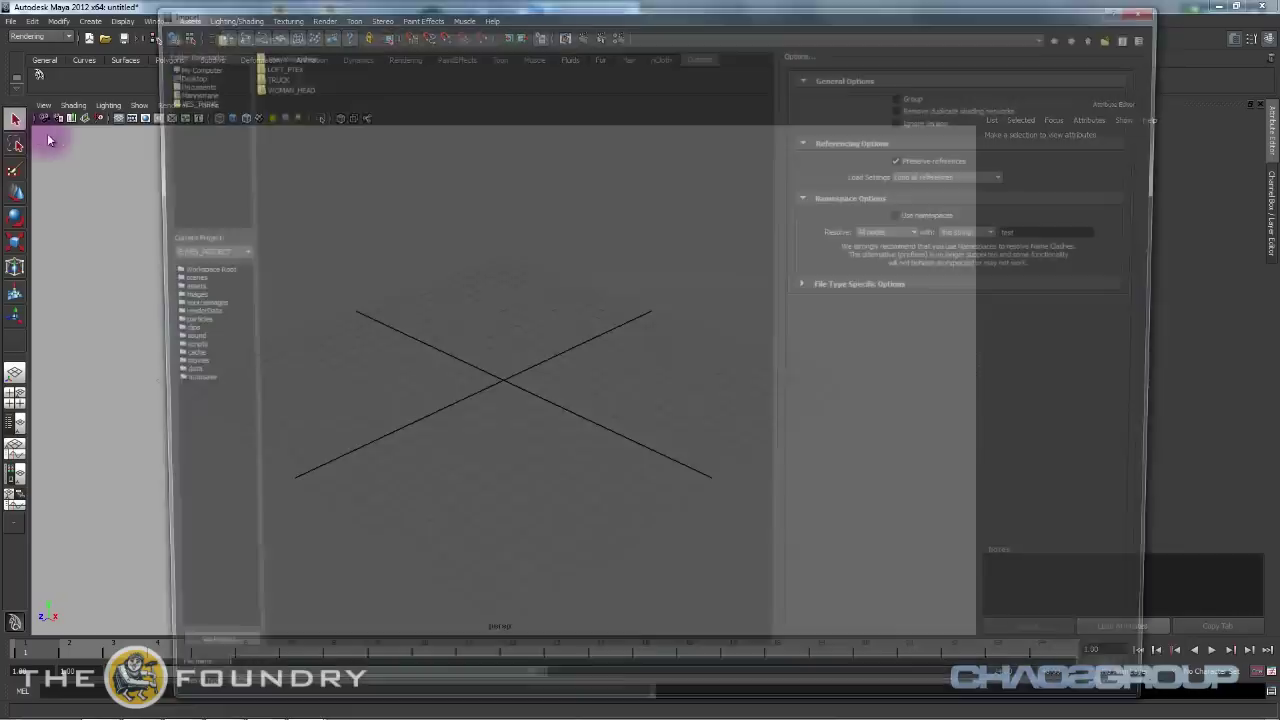
pyautogui.click(183, 99)
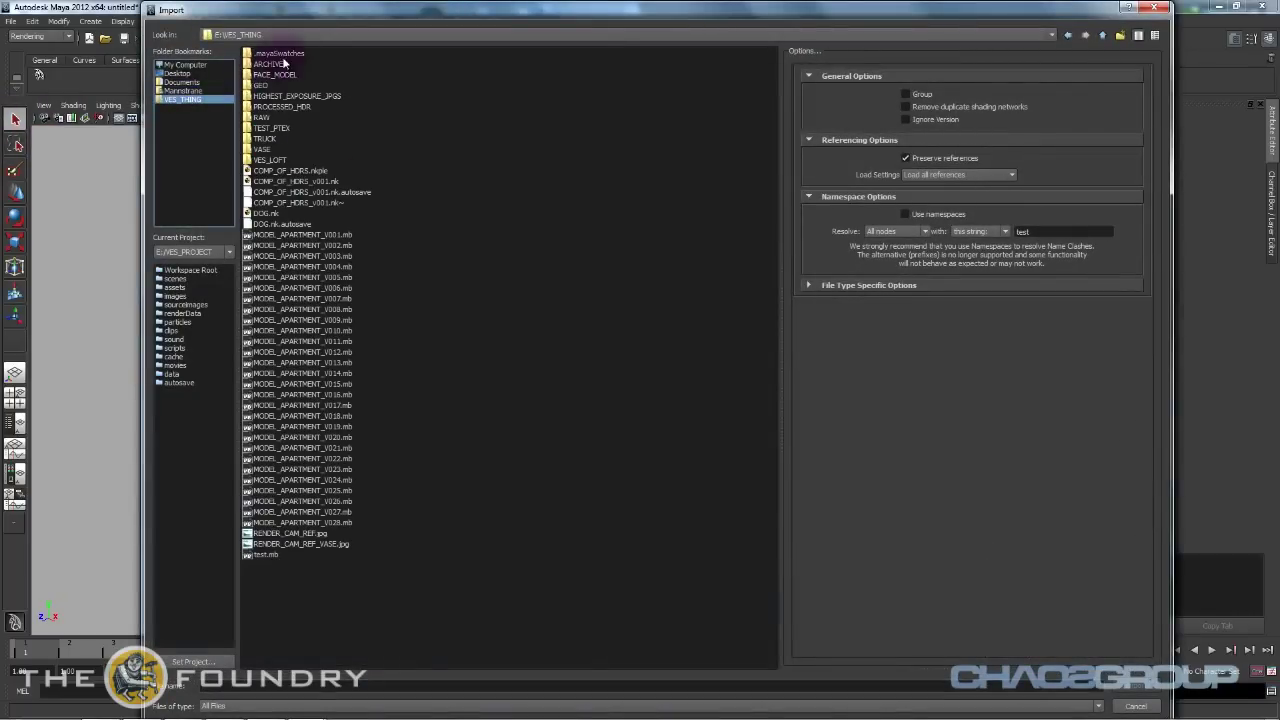
pyautogui.doubleClick(292, 77)
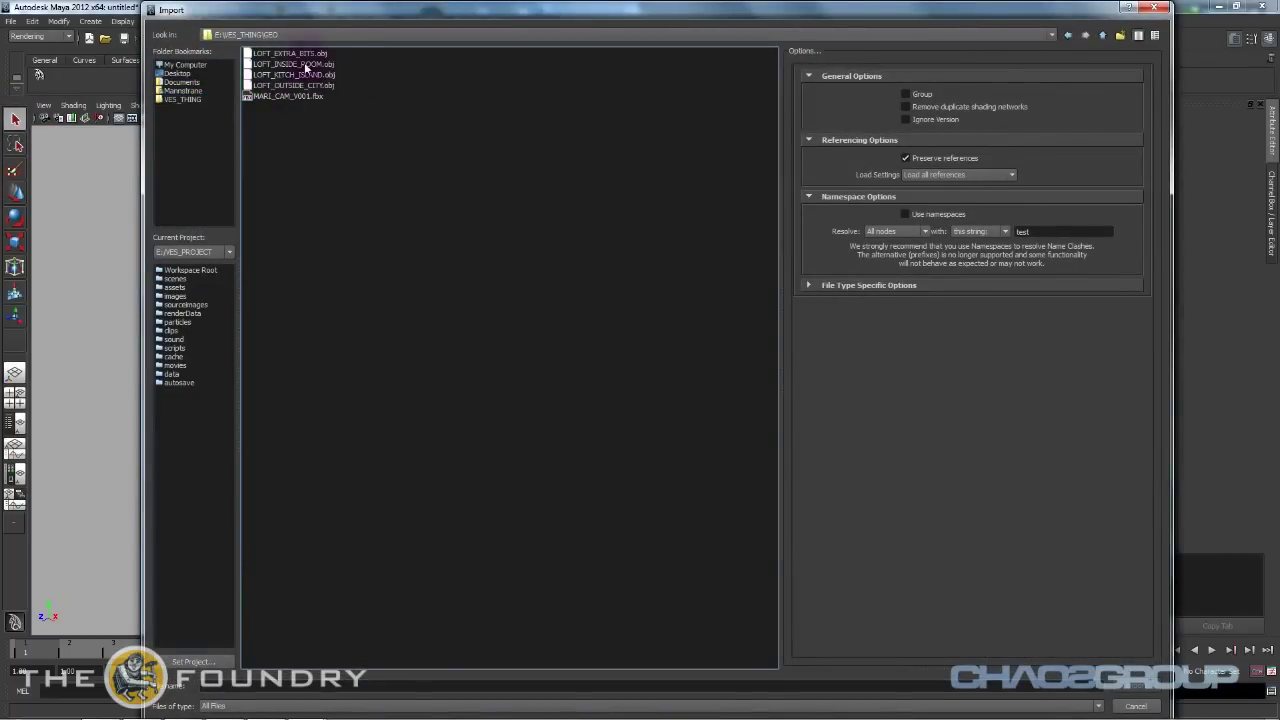
pyautogui.doubleClick(300, 76)
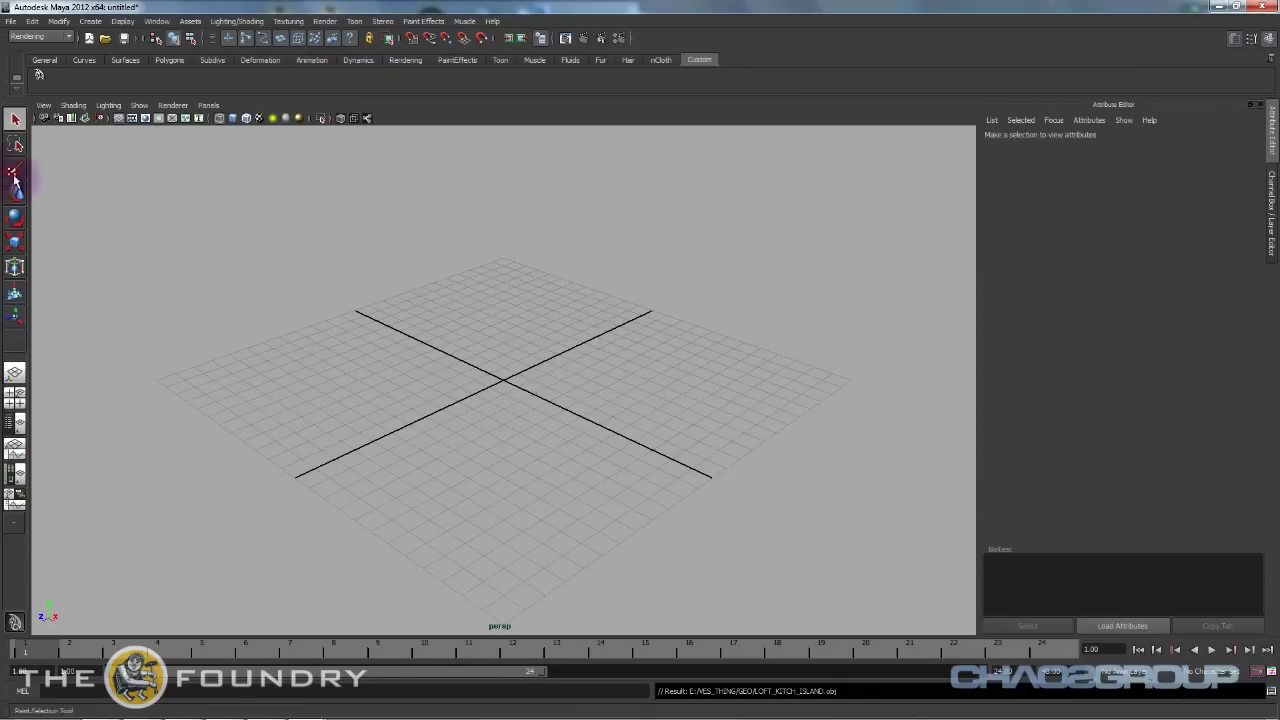
# Import LOFT_EXTRA_BITS.obj from the same GEO folder into the scene.
pyautogui.click(10, 21)
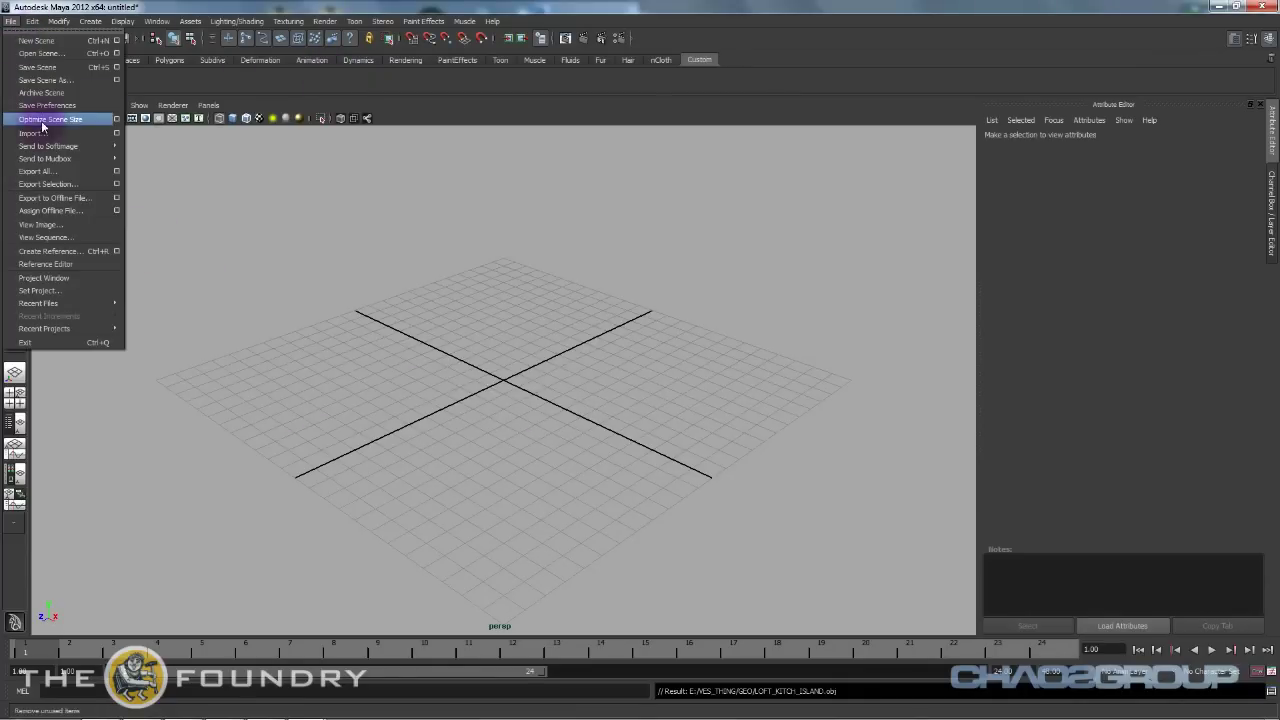
pyautogui.click(40, 134)
pyautogui.doubleClick(288, 53)
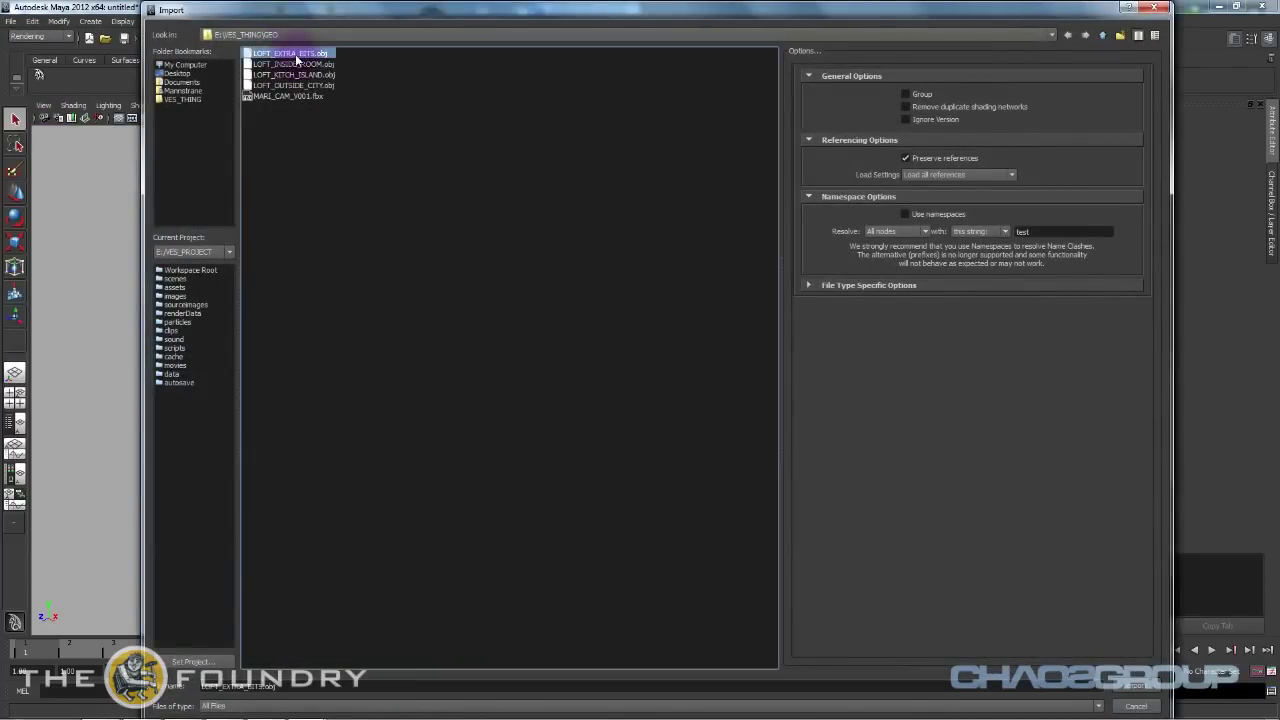
# Switch the perspective view to shaded display and frame the kitchen island's countertops up close.
pyautogui.keyDown('alt'); pyautogui.moveTo(551, 428); pyautogui.dragTo(222, 258, button='right'); pyautogui.keyUp('alt')
pyautogui.keyDown('alt'); pyautogui.moveTo(407, 336); pyautogui.dragTo(510, 412, button='middle'); pyautogui.keyUp('alt')
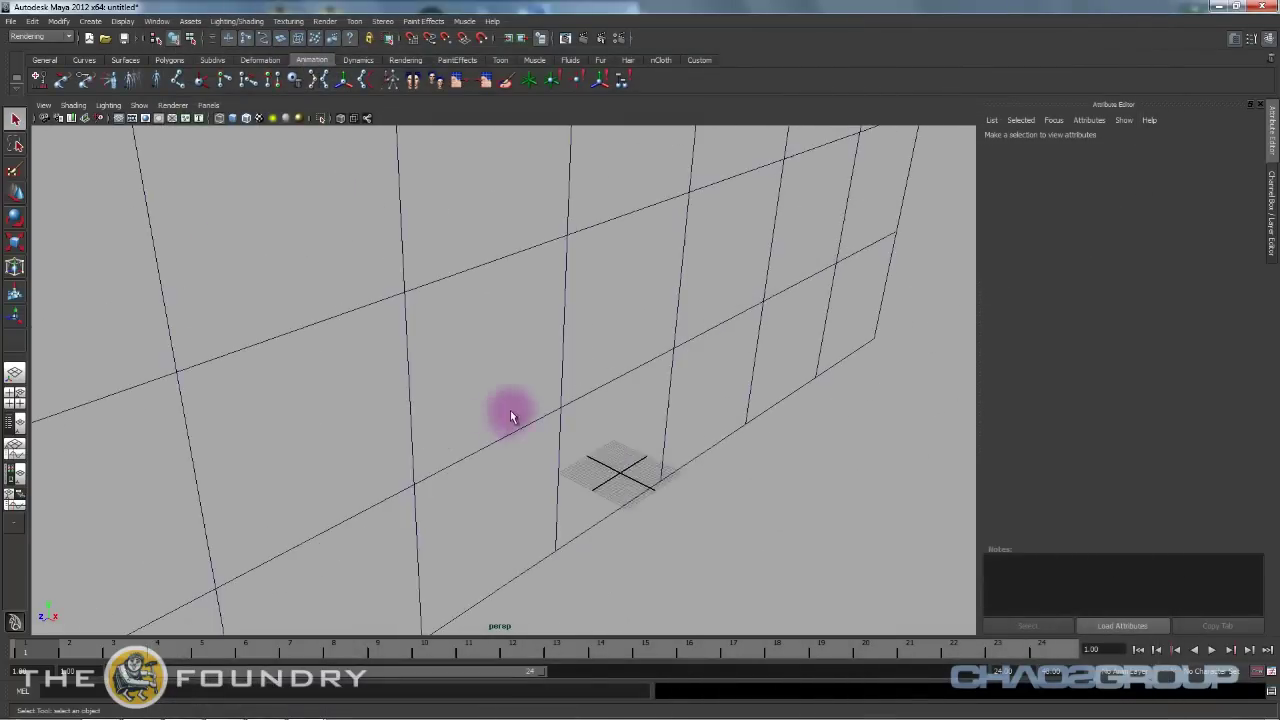
pyautogui.press('5')
pyautogui.moveTo(510, 412)
pyautogui.keyDown('alt'); pyautogui.mouseDown()
pyautogui.moveTo(543, 337)
pyautogui.moveTo(134, 420)
pyautogui.mouseUp(); pyautogui.keyUp('alt')
pyautogui.press('space')
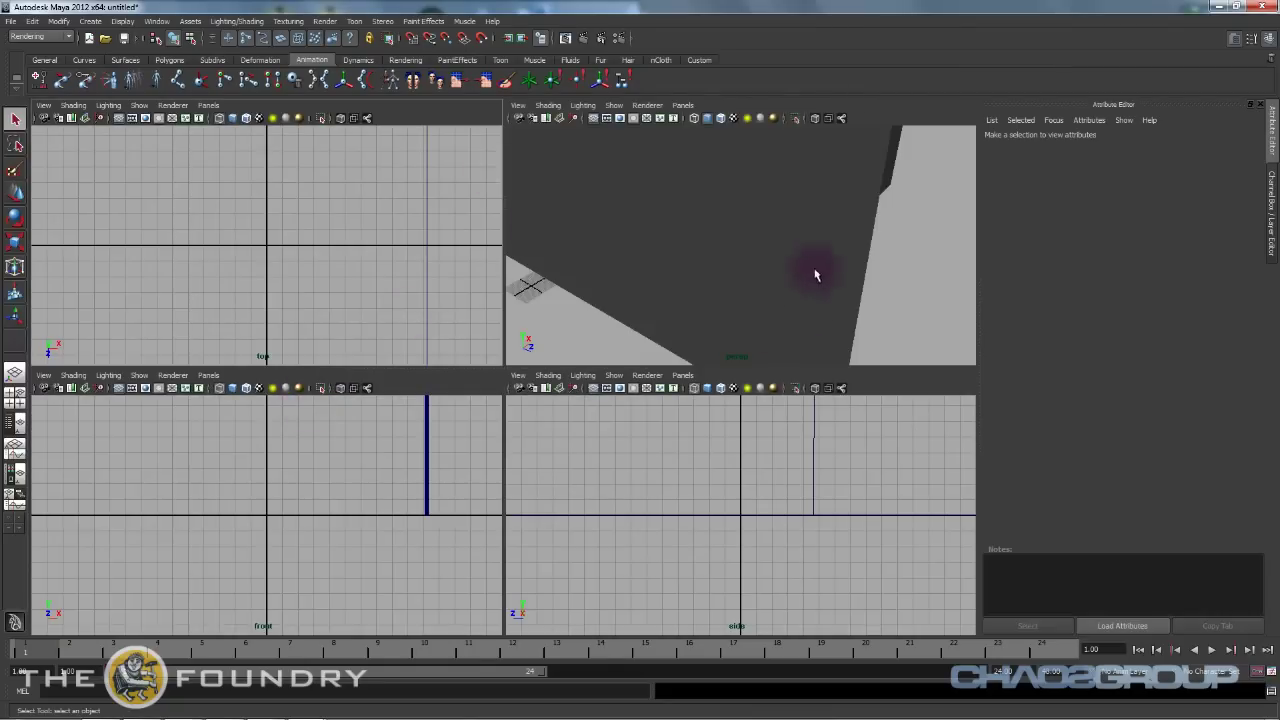
pyautogui.keyDown('alt'); pyautogui.moveTo(815, 274); pyautogui.dragTo(629, 254); pyautogui.keyUp('alt')
pyautogui.keyDown('alt'); pyautogui.moveTo(629, 254); pyautogui.dragTo(937, 309, button='right'); pyautogui.keyUp('alt')
pyautogui.keyDown('alt'); pyautogui.moveTo(937, 309); pyautogui.dragTo(802, 293); pyautogui.keyUp('alt')
pyautogui.keyDown('alt'); pyautogui.moveTo(883, 295); pyautogui.dragTo(889, 201); pyautogui.keyUp('alt')
pyautogui.keyDown('alt'); pyautogui.moveTo(889, 201); pyautogui.dragTo(674, 249, button='right'); pyautogui.keyUp('alt')
pyautogui.keyDown('alt'); pyautogui.moveTo(674, 249); pyautogui.dragTo(697, 274); pyautogui.keyUp('alt')
pyautogui.press('space')
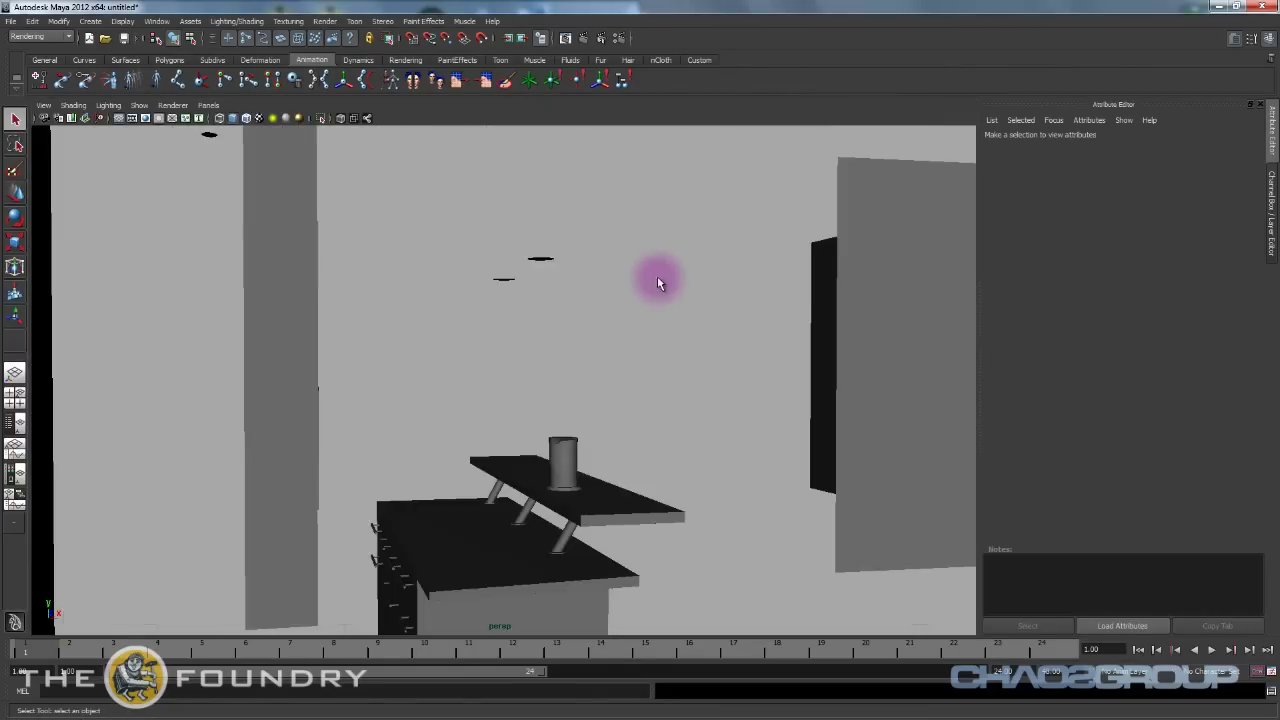
pyautogui.keyDown('alt'); pyautogui.moveTo(660, 283); pyautogui.dragTo(600, 180, button='middle'); pyautogui.keyUp('alt')
pyautogui.keyDown('alt'); pyautogui.moveTo(450, 385); pyautogui.dragTo(732, 512, button='right'); pyautogui.keyUp('alt')
pyautogui.keyDown('alt'); pyautogui.moveTo(374, 423); pyautogui.dragTo(270, 500); pyautogui.keyUp('alt')
pyautogui.keyDown('alt'); pyautogui.moveTo(708, 446); pyautogui.dragTo(505, 446, button='middle'); pyautogui.keyUp('alt')
pyautogui.keyDown('alt'); pyautogui.moveTo(504, 445); pyautogui.dragTo(560, 380); pyautogui.keyUp('alt')
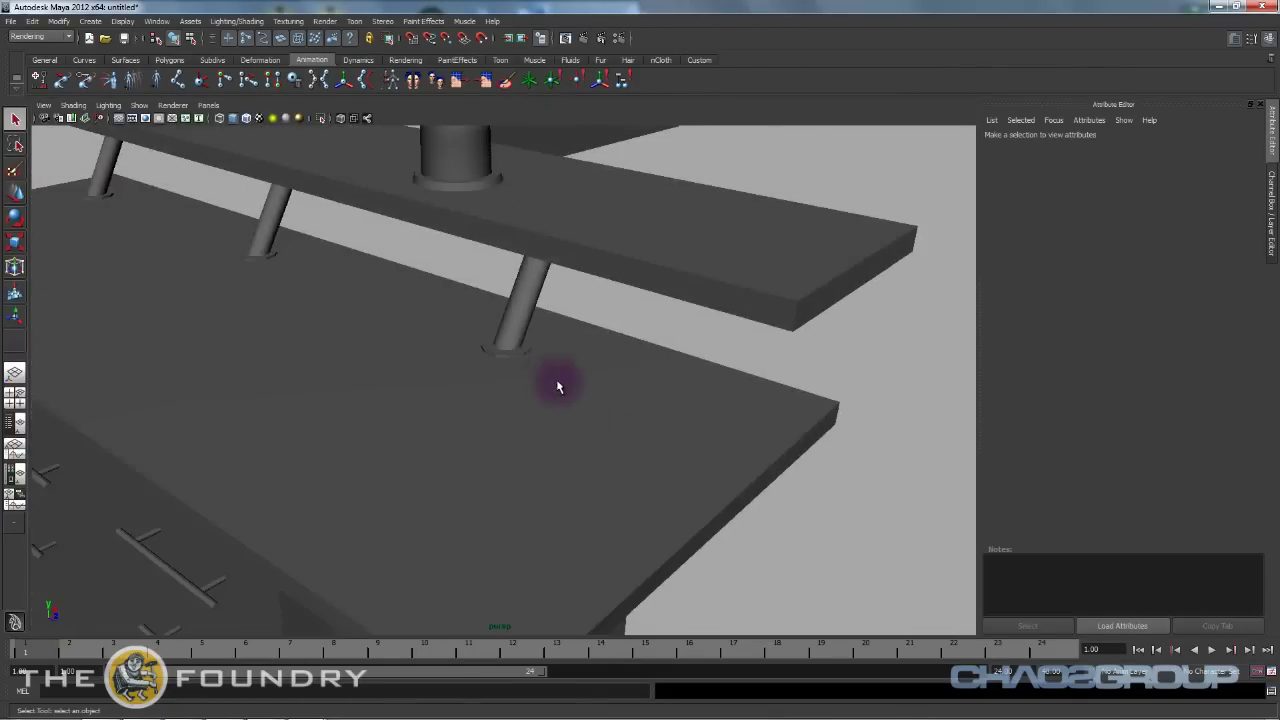
# In Render Stats, enable Visible In Reflections for the kitchen island, and both Visible In Reflections and Visible In Refractions for the extra-bits mesh.
pyautogui.click(560, 380)
pyautogui.click(1040, 284)
pyautogui.click(1040, 284)
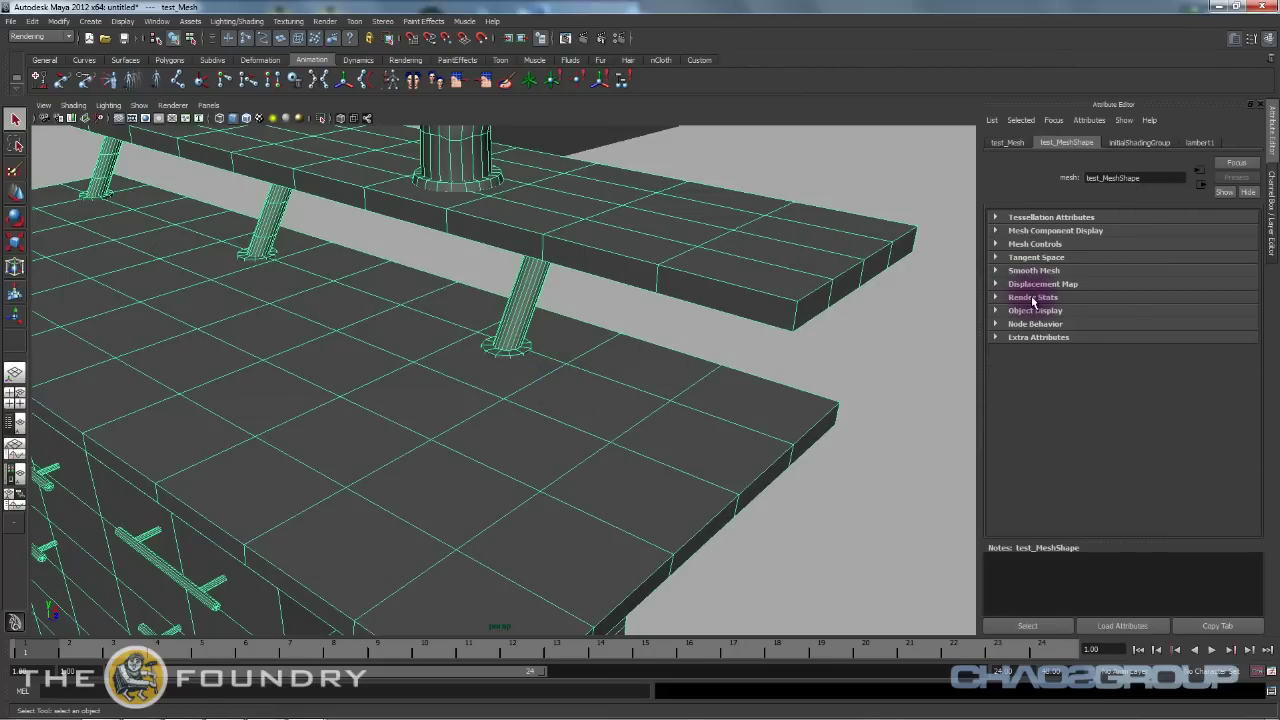
pyautogui.click(1033, 297)
pyautogui.keyDown('alt'); pyautogui.moveTo(407, 319); pyautogui.dragTo(878, 399); pyautogui.keyUp('alt')
pyautogui.click(1142, 376)
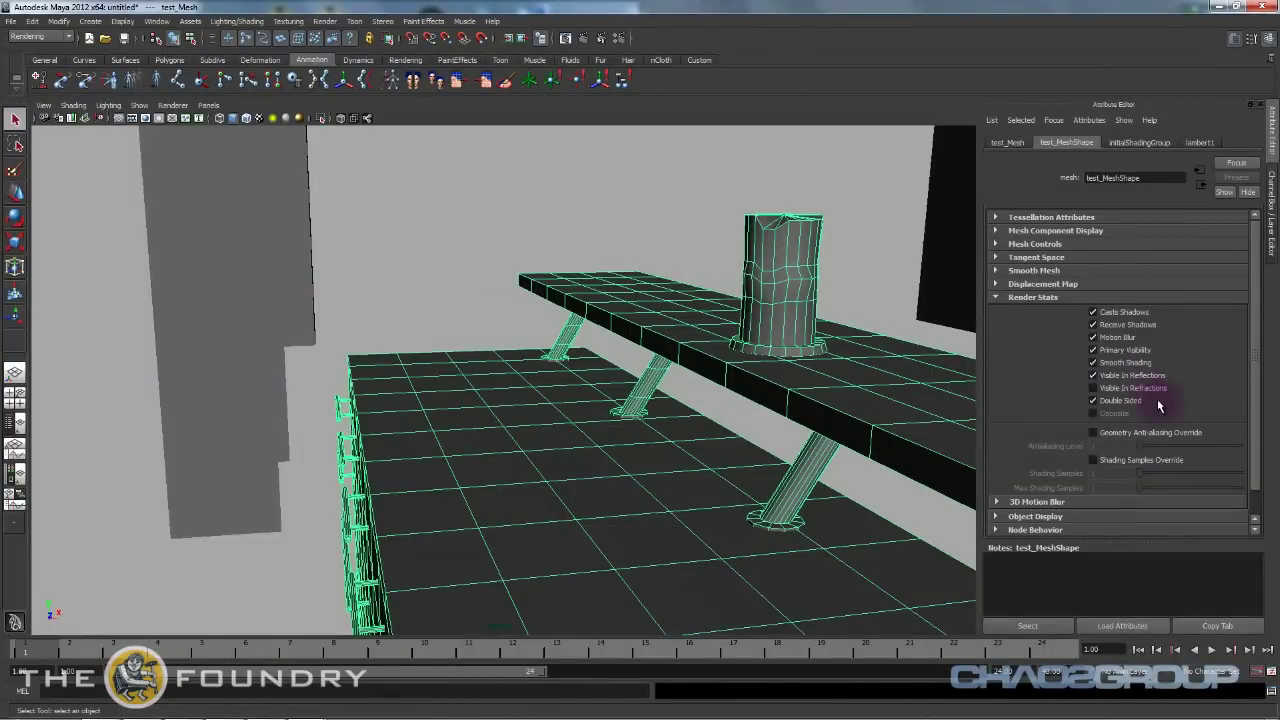
pyautogui.click(127, 266)
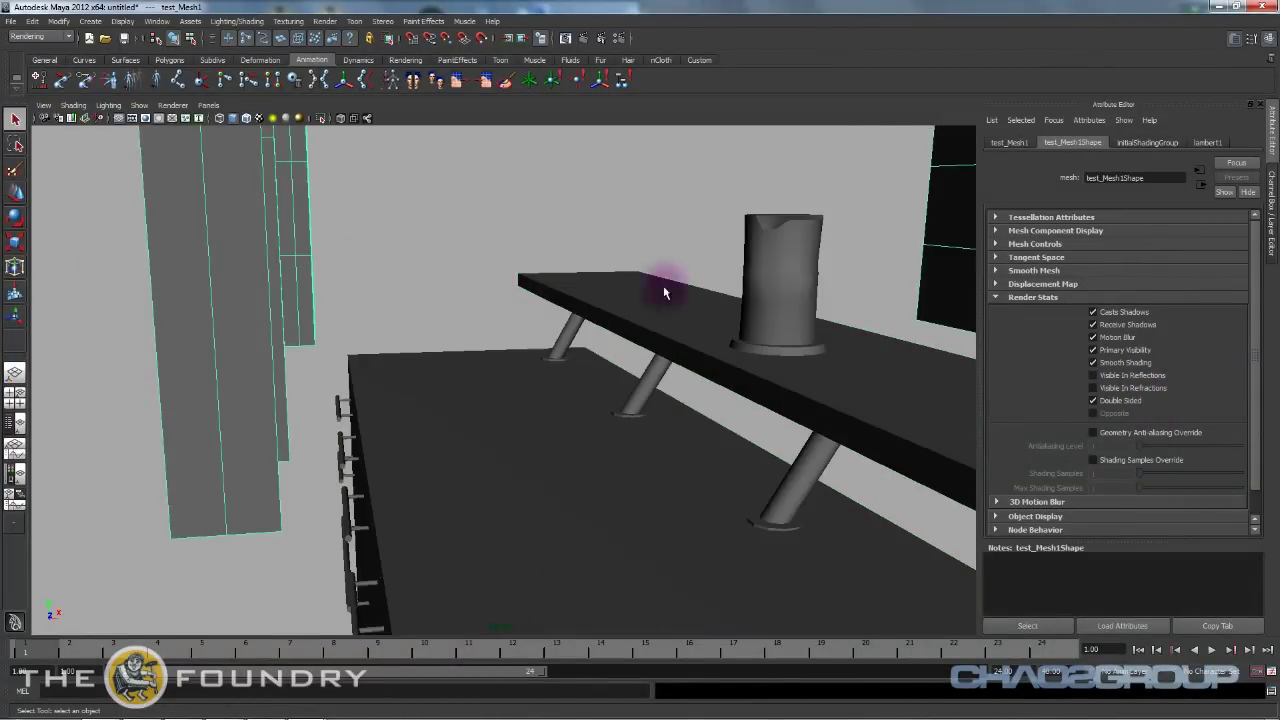
pyautogui.press('space')
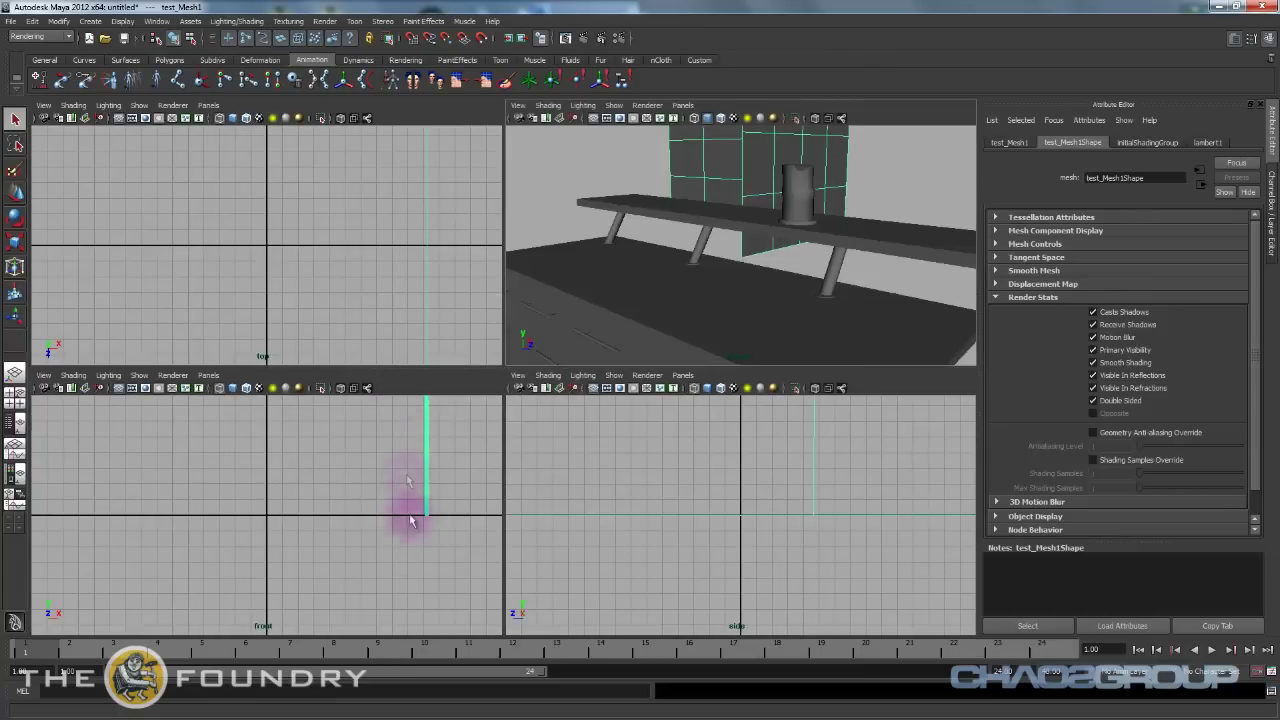
# Show the Hypershade in place of the front view and create a VRay Mtl material.
pyautogui.press('space')
pyautogui.moveTo(406, 694); pyautogui.dragTo(252, 692)
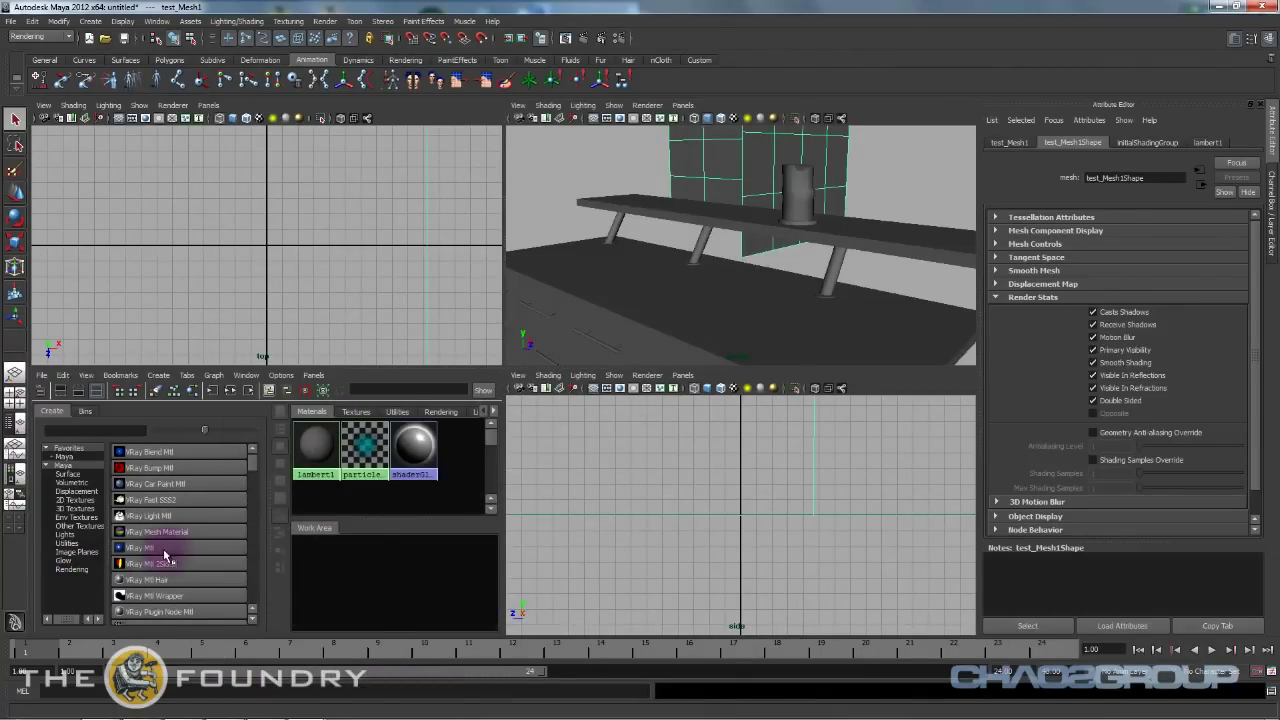
pyautogui.click(162, 548)
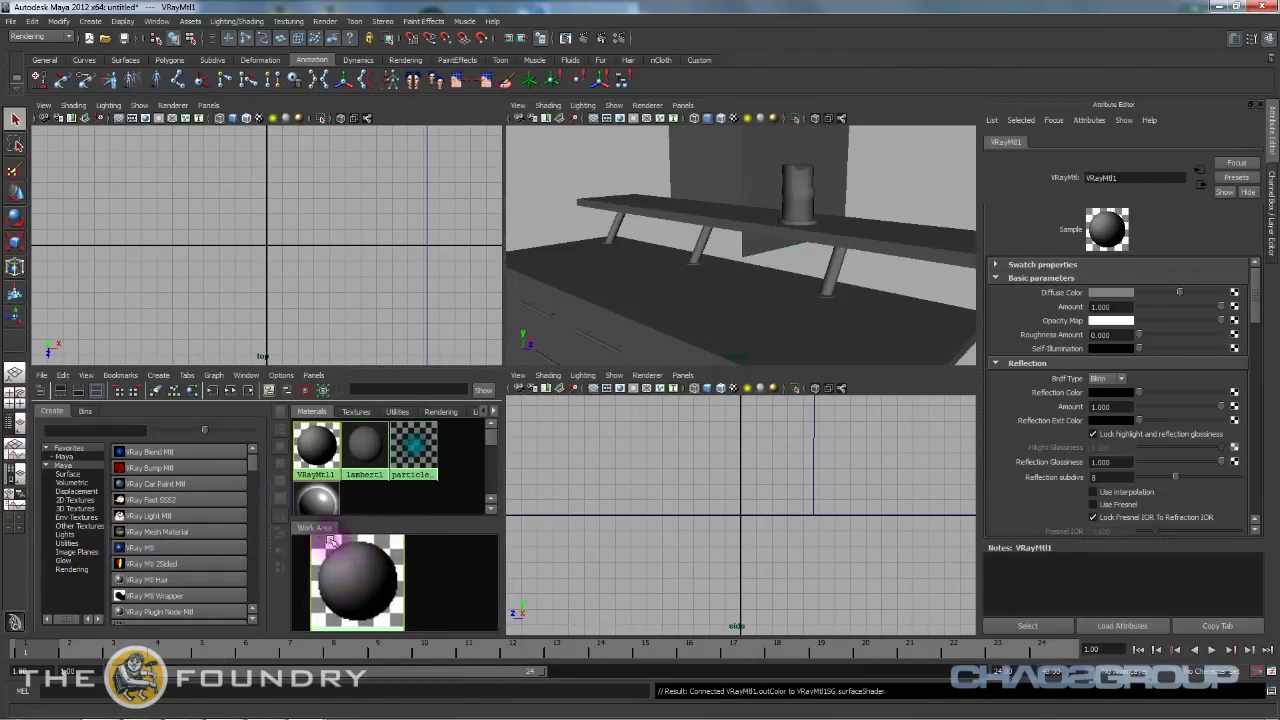
# Create a polygon sphere and position it over the kitchen island's lower countertop.
pyautogui.click(90, 21)
pyautogui.moveTo(122, 53)
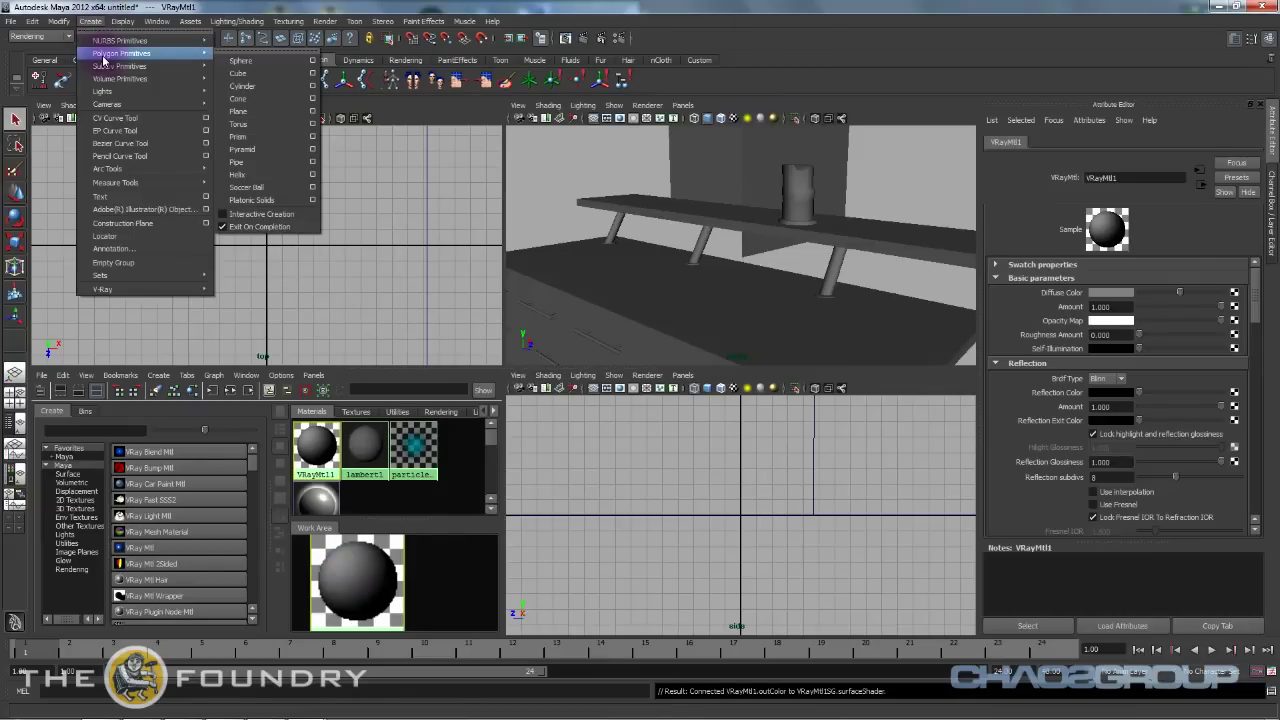
pyautogui.click(262, 59)
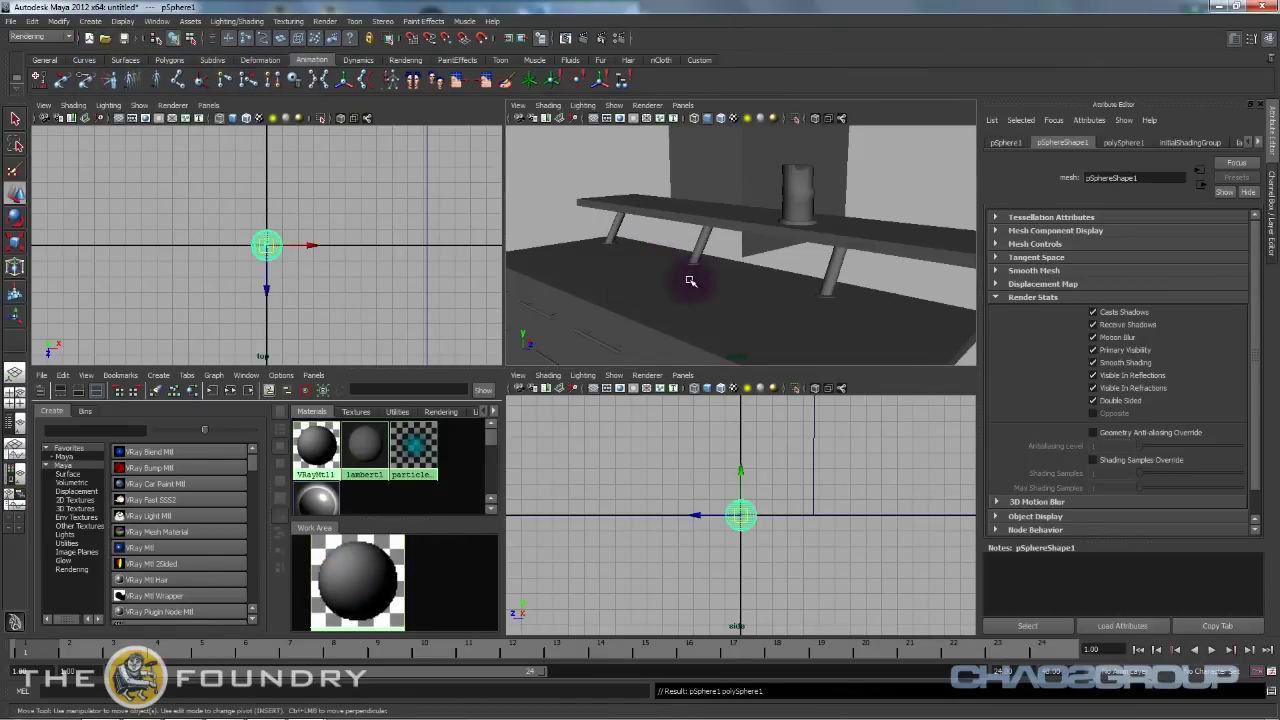
pyautogui.press('w')
pyautogui.moveTo(647, 227); pyautogui.dragTo(647, 208)
pyautogui.moveTo(679, 248); pyautogui.dragTo(635, 249)
pyautogui.press('r')
pyautogui.press('w')
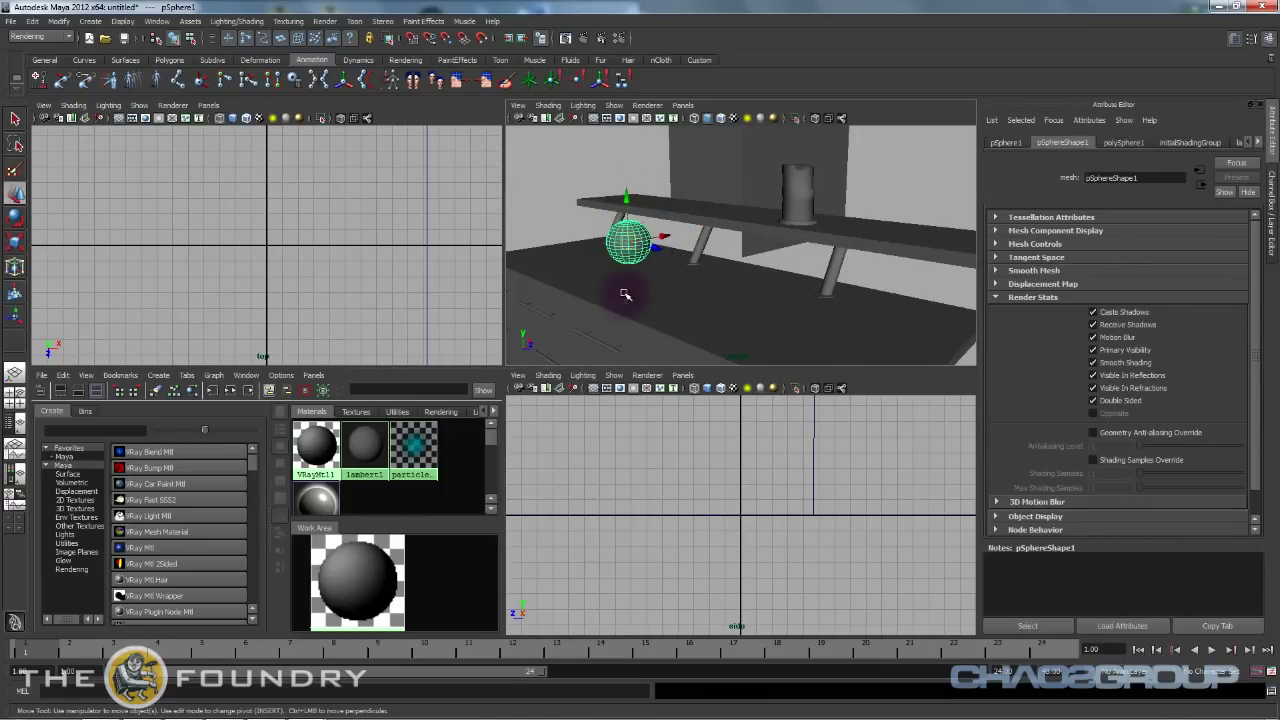
pyautogui.keyDown('shift'); pyautogui.click(622, 292); pyautogui.keyUp('shift')
# Assign the VRay Mtl material to the sphere.
pyautogui.moveTo(344, 616); pyautogui.dragTo(400, 616)
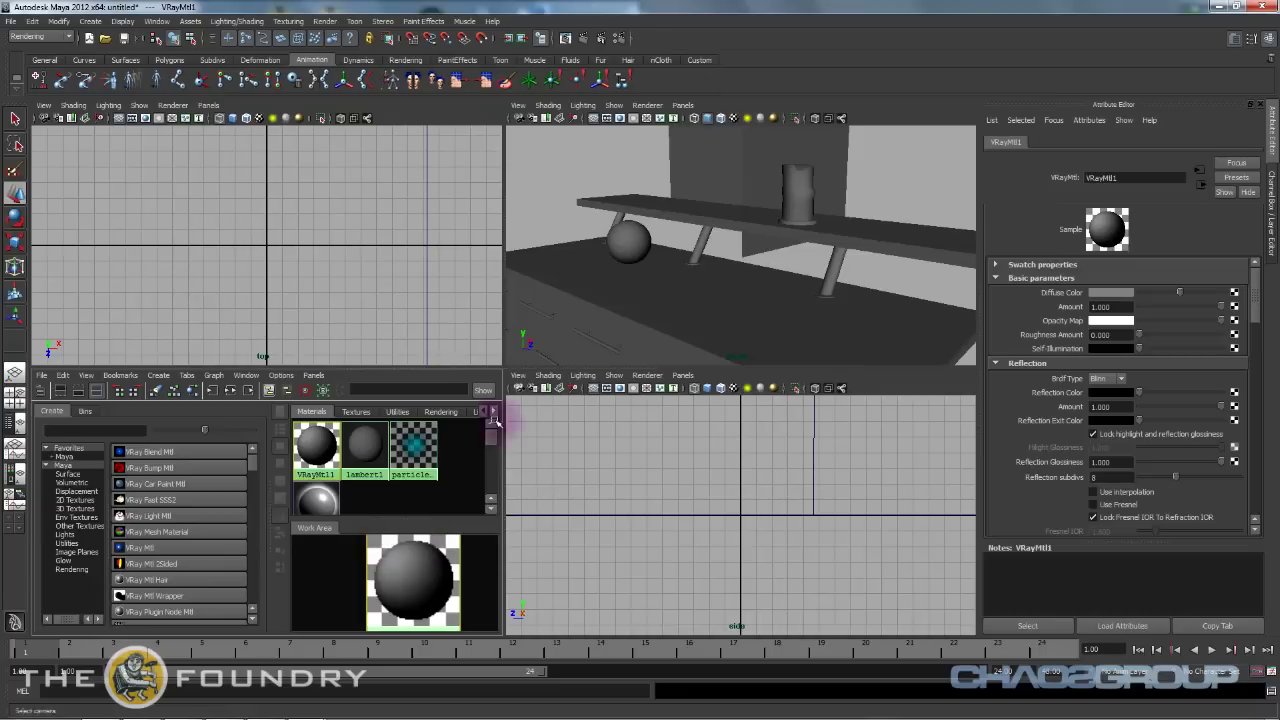
pyautogui.click(622, 227)
pyautogui.moveTo(404, 568); pyautogui.dragTo(401, 516, button='right')
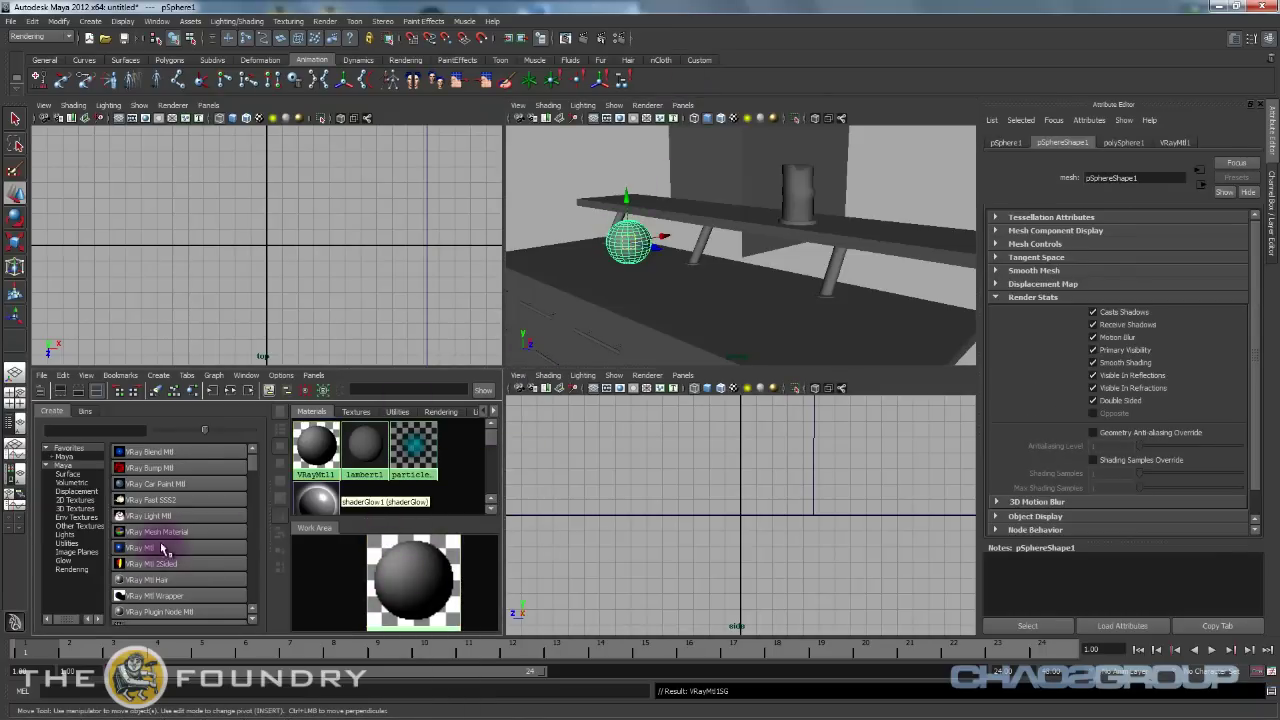
# Create a VRay Light Mtl and map its color with a VRay Ptex texture.
pyautogui.moveTo(155, 516); pyautogui.dragTo(400, 582, button='middle')
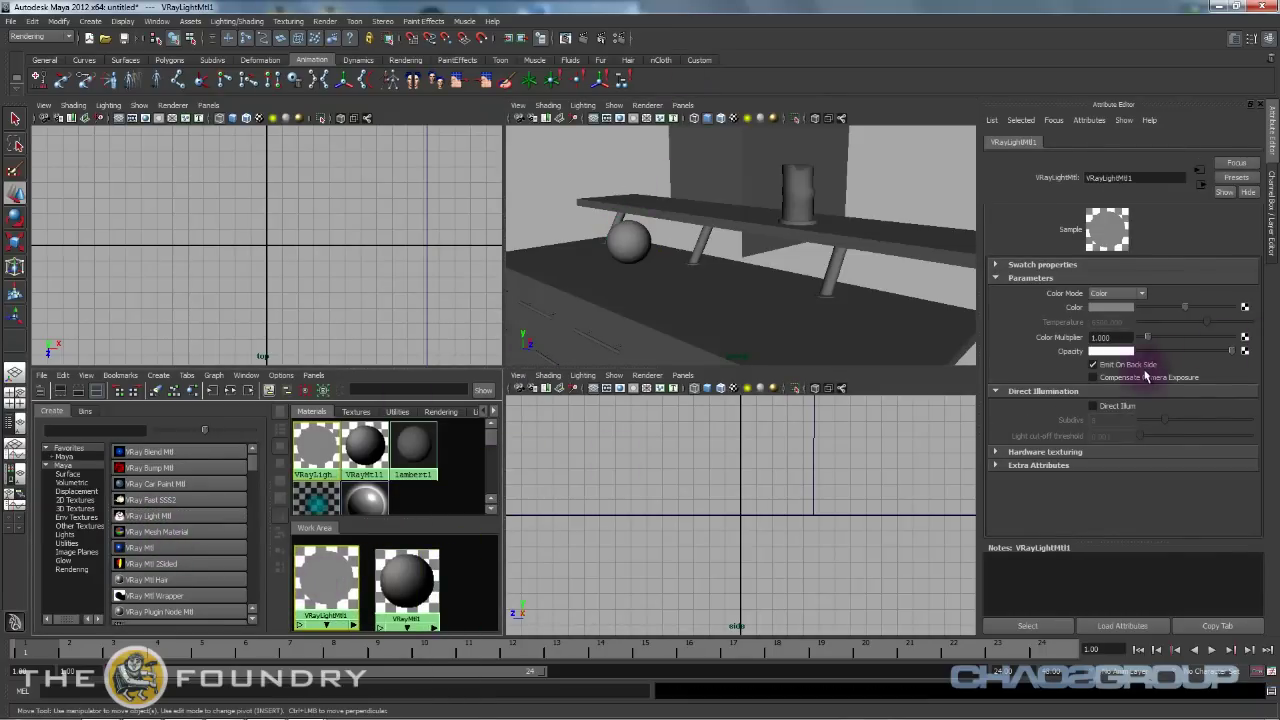
pyautogui.click(1244, 307)
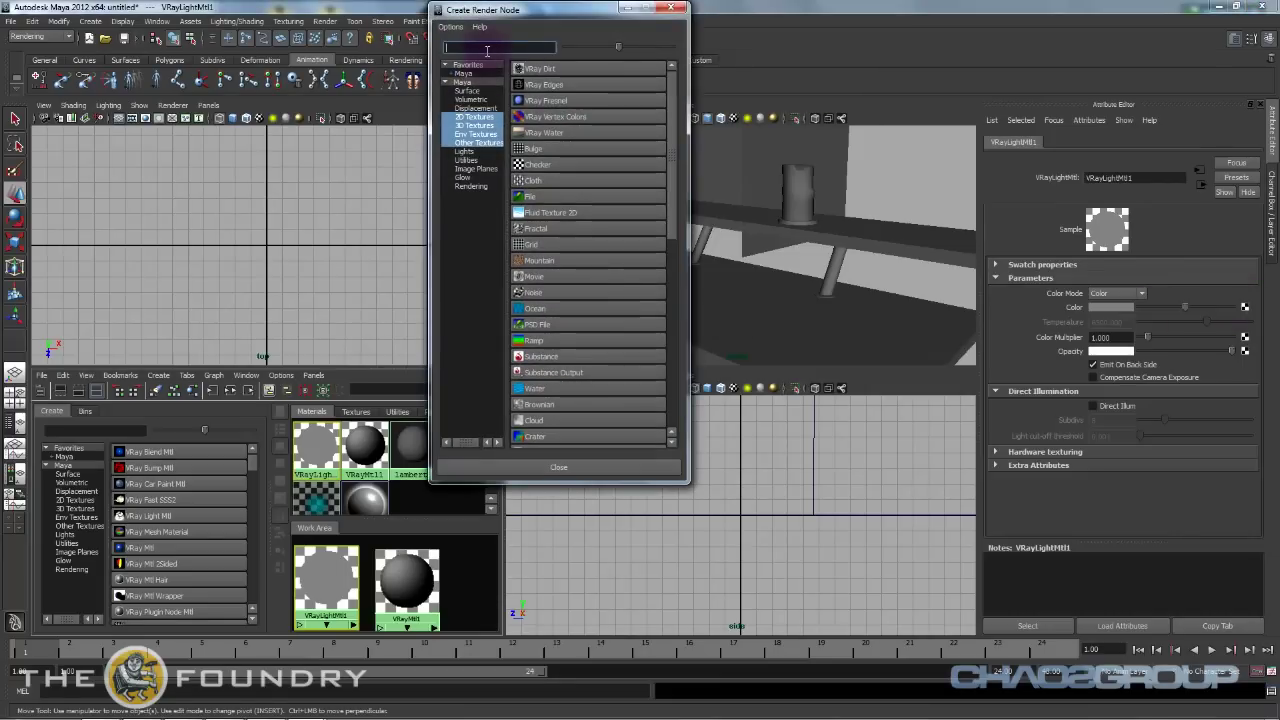
pyautogui.write('ptex')
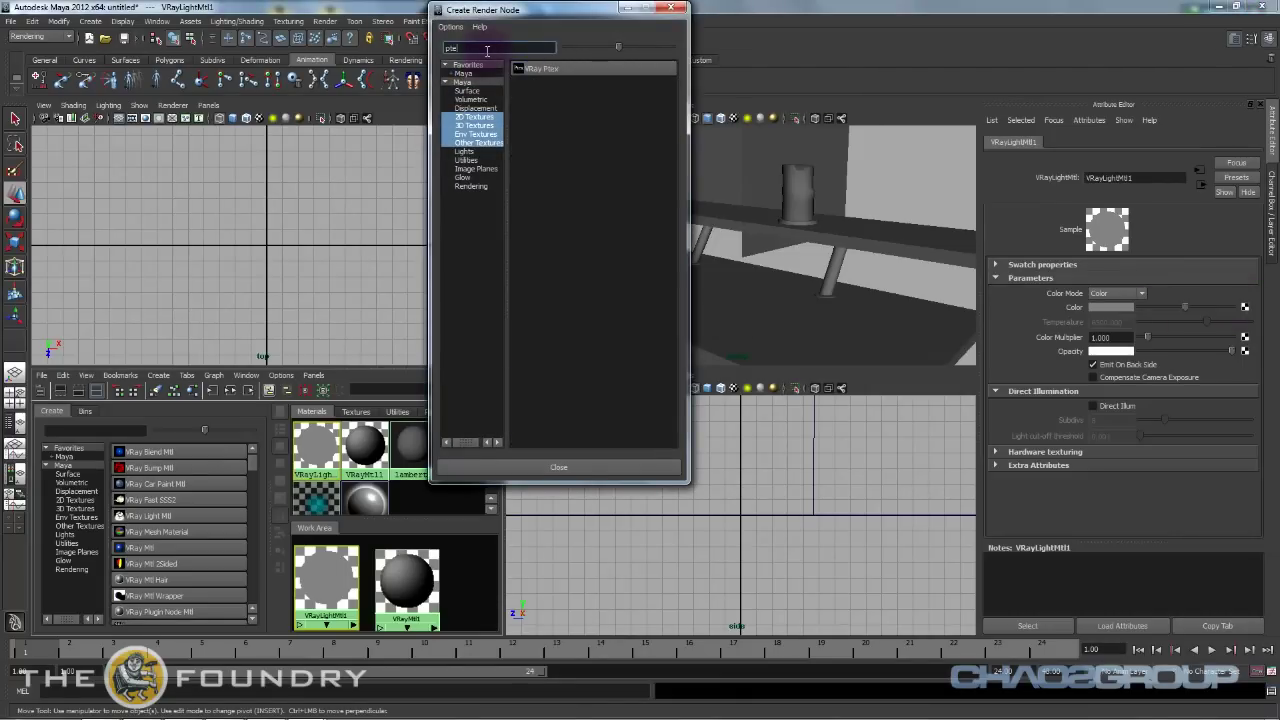
pyautogui.click(541, 69)
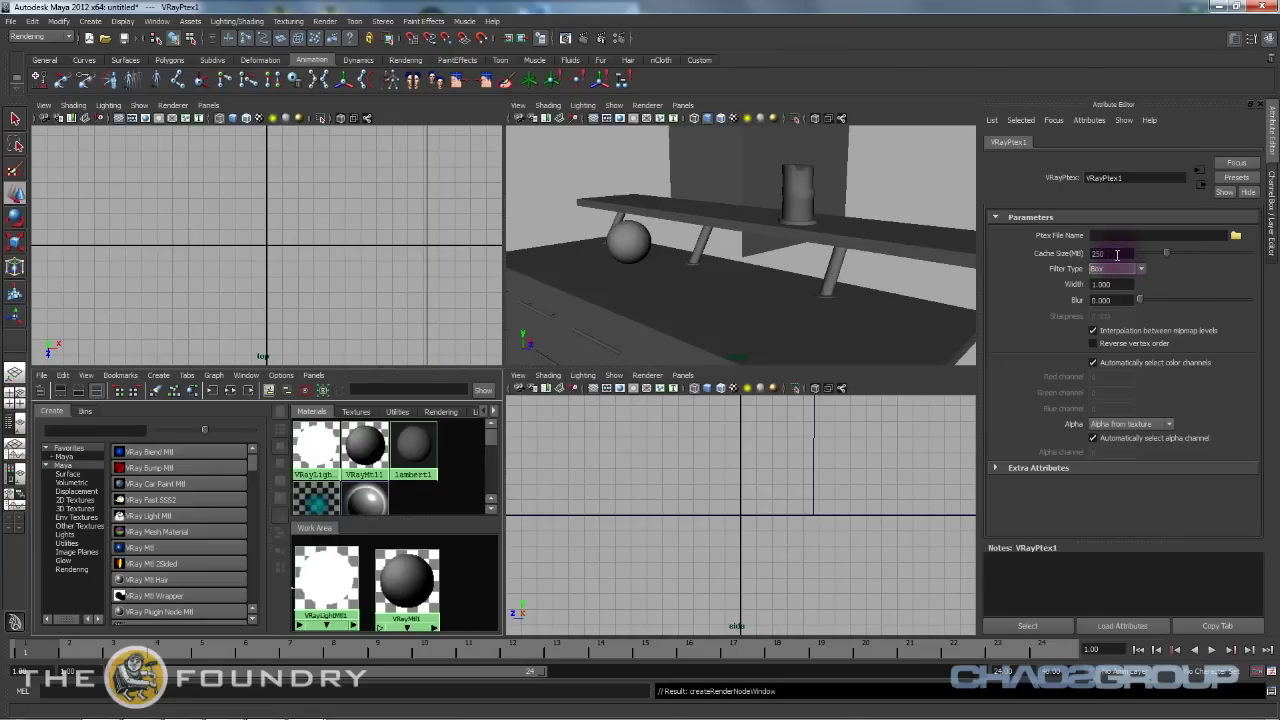
# Load LOFT_EXTRA_BITS.obj.ptx_HALF.ptx from the TEST_PTEX v002 folder of VES_THING as the texture's Ptex file.
pyautogui.click(1135, 238)
pyautogui.click(1236, 236)
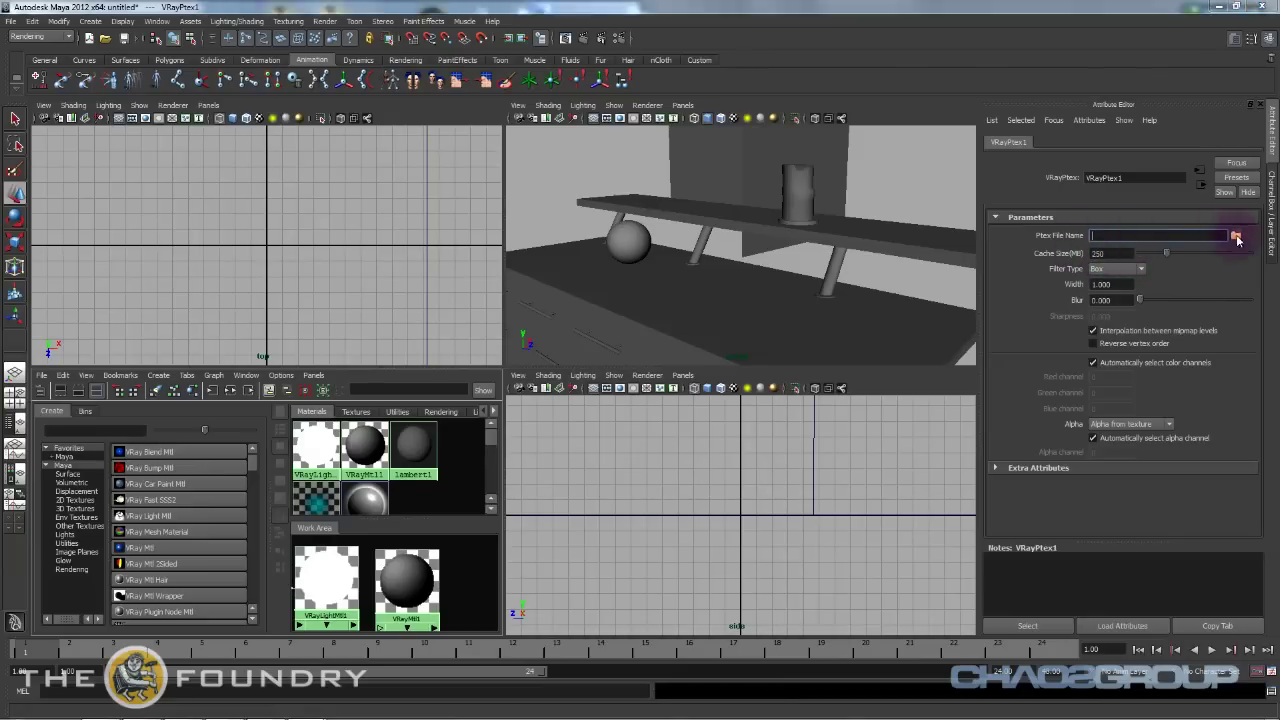
pyautogui.moveTo(265, 14); pyautogui.dragTo(417, 160)
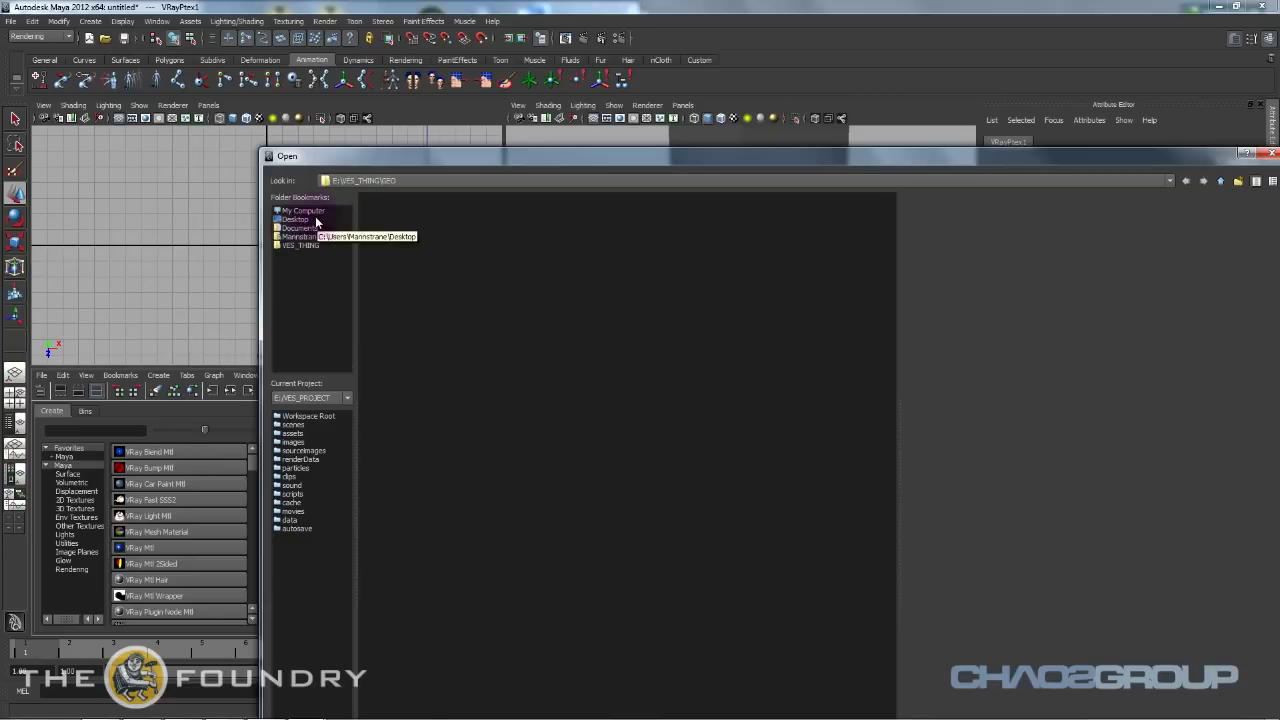
pyautogui.click(300, 237)
pyautogui.click(301, 245)
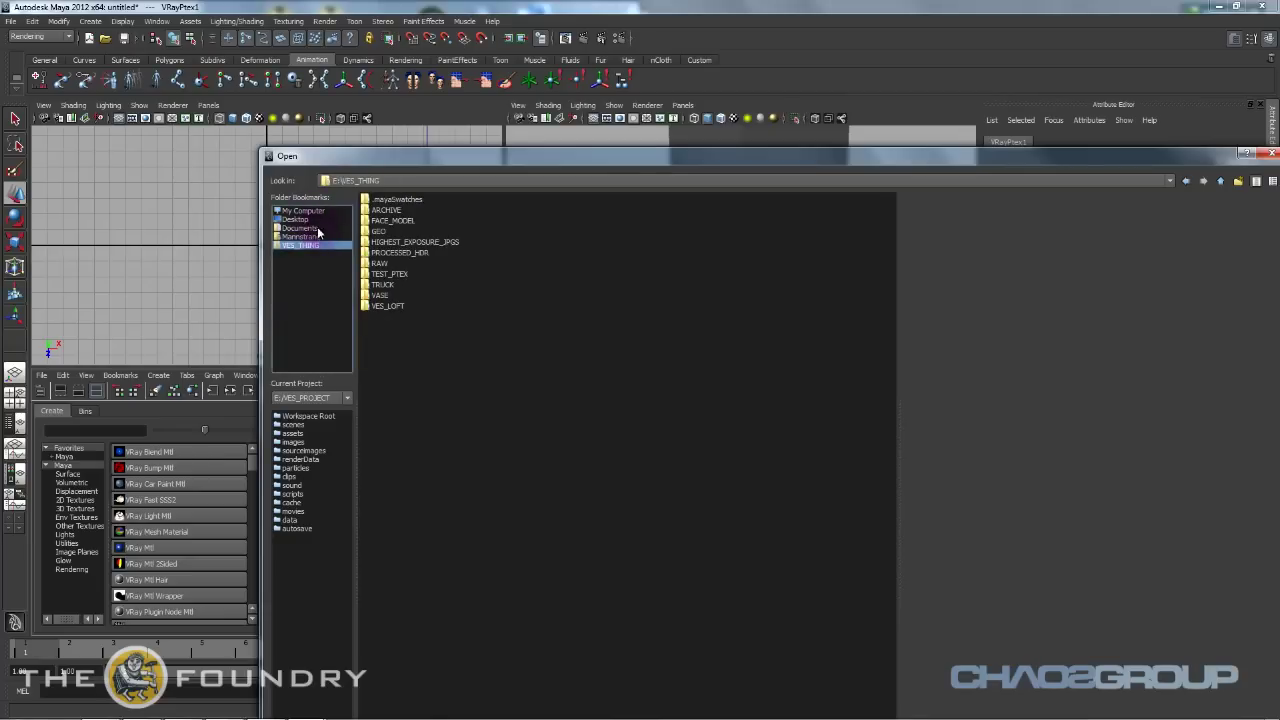
pyautogui.doubleClick(385, 274)
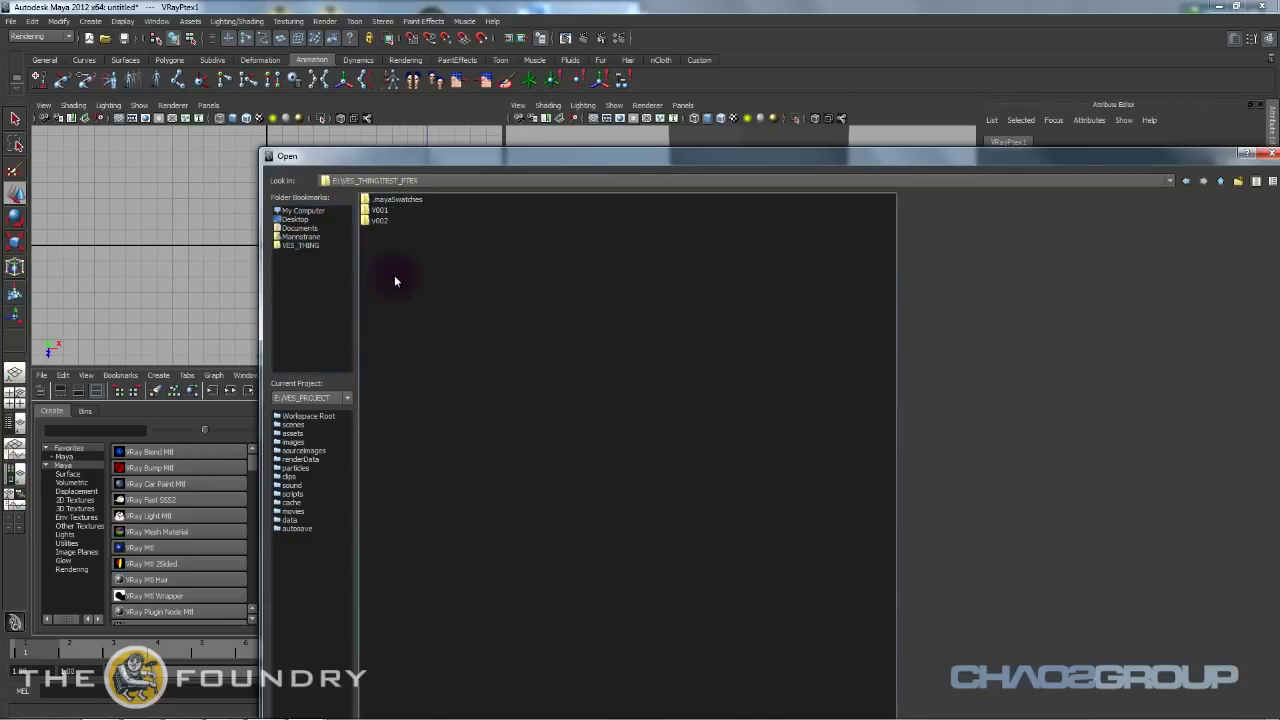
pyautogui.moveTo(467, 155); pyautogui.dragTo(915, 322)
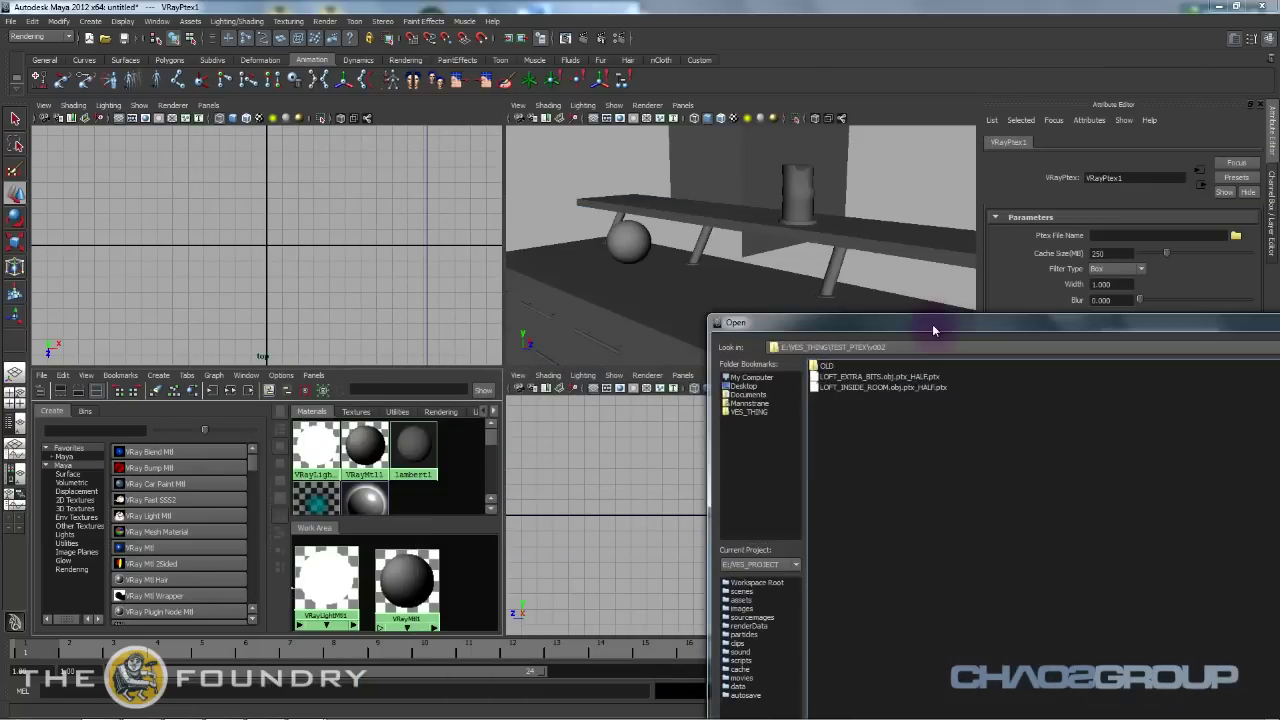
pyautogui.doubleClick(887, 380)
# Assign the VRay Light Mtl to the extra-bits mesh behind the kitchen island.
pyautogui.click(720, 165)
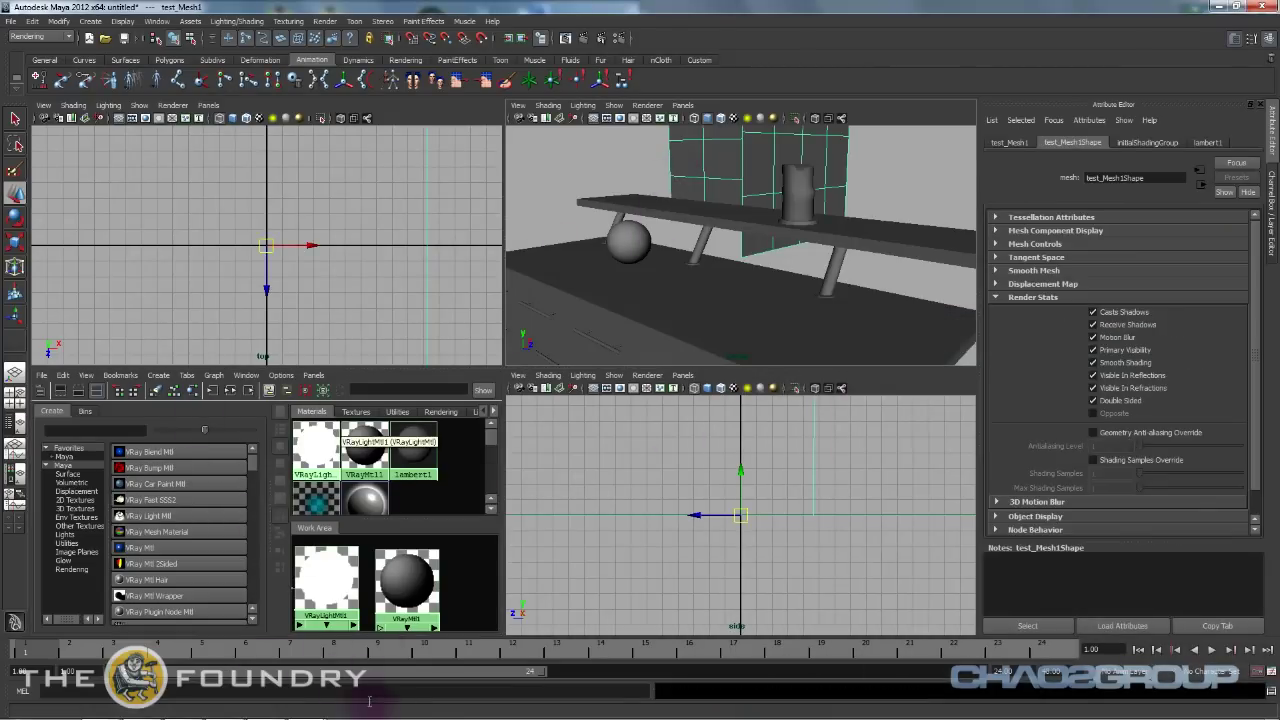
pyautogui.rightClick(326, 585)
pyautogui.click(325, 597)
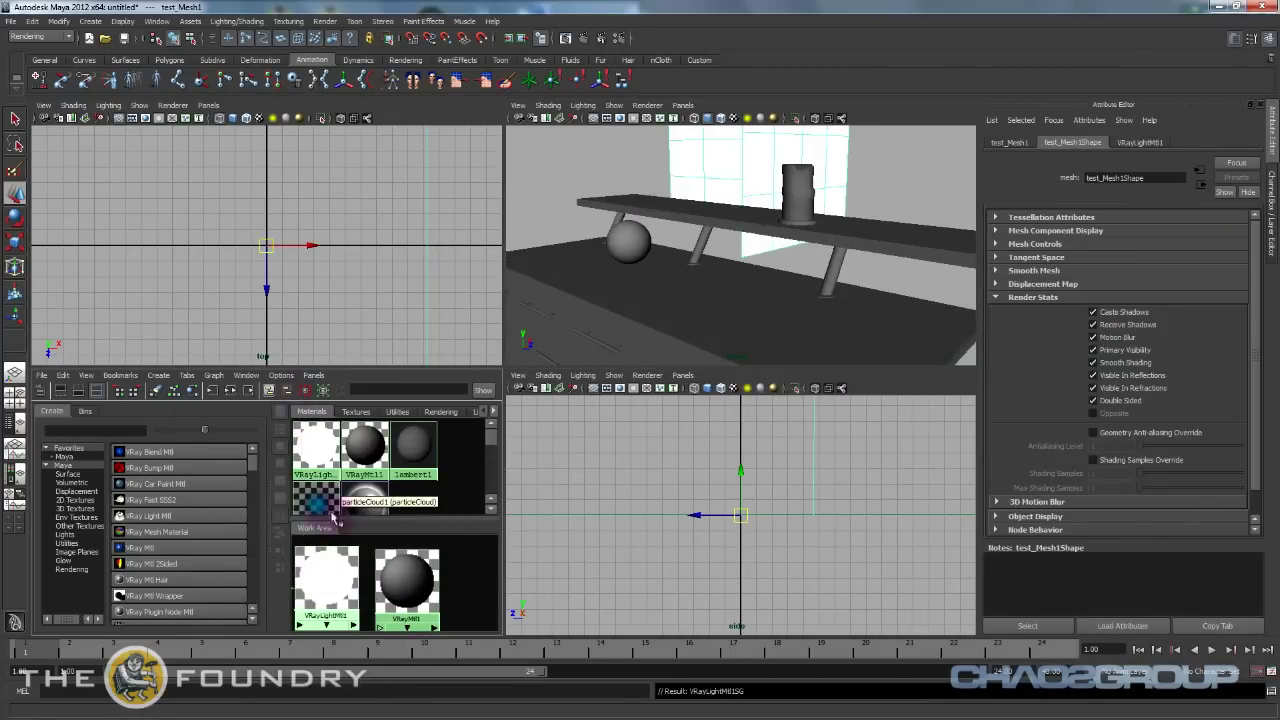
# Set the filter width of the light material's Ptex texture to 0.
pyautogui.click(325, 597)
pyautogui.click(1245, 308)
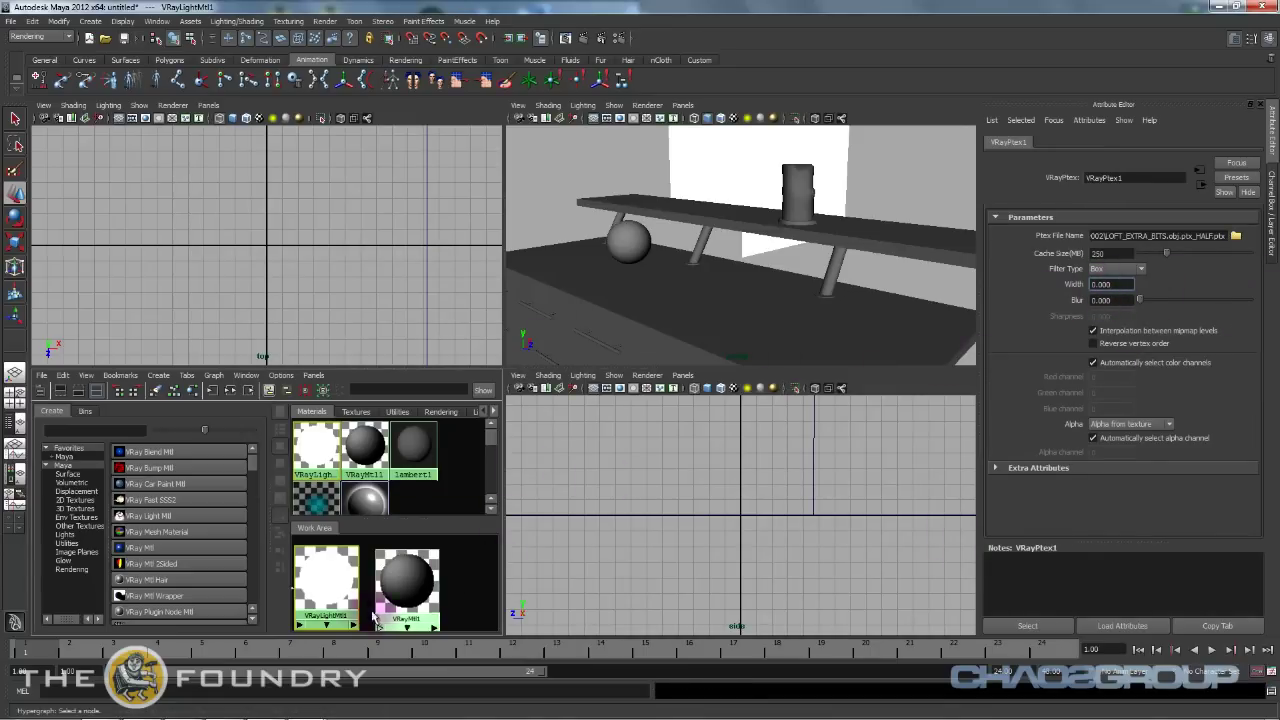
# Rename the VRay light material with the Ptex color map as EXTRA.
pyautogui.keyDown('alt'); pyautogui.moveTo(382, 609); pyautogui.dragTo(348, 590, button='right'); pyautogui.keyUp('alt')
pyautogui.keyDown('alt'); pyautogui.moveTo(348, 590); pyautogui.dragTo(369, 563, button='middle'); pyautogui.keyUp('alt')
pyautogui.click(392, 556)
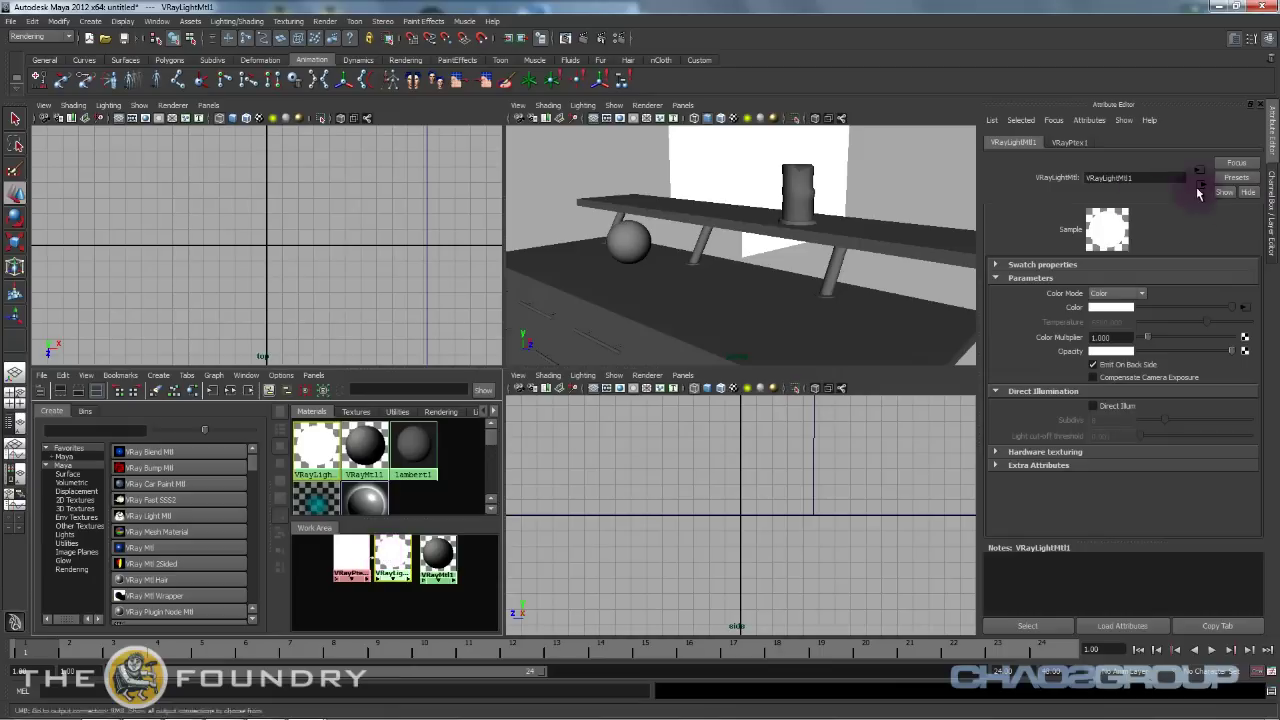
pyautogui.doubleClick(1129, 178)
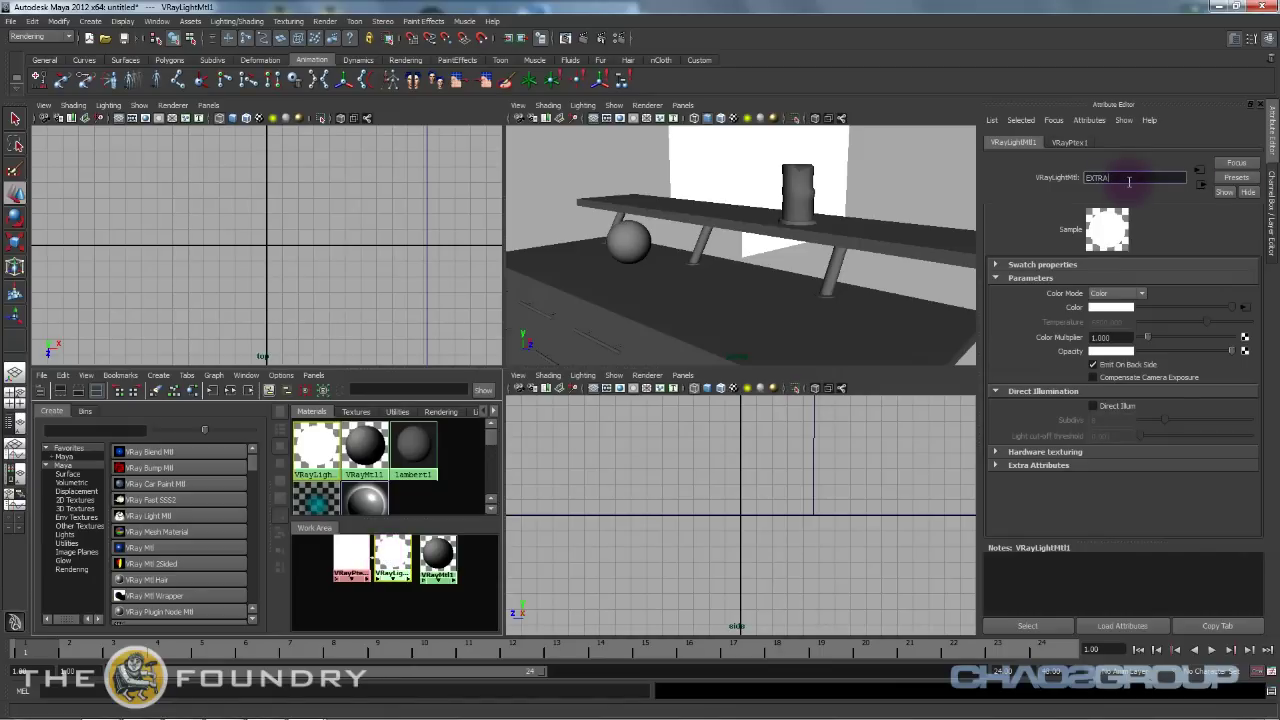
pyautogui.press('Return')
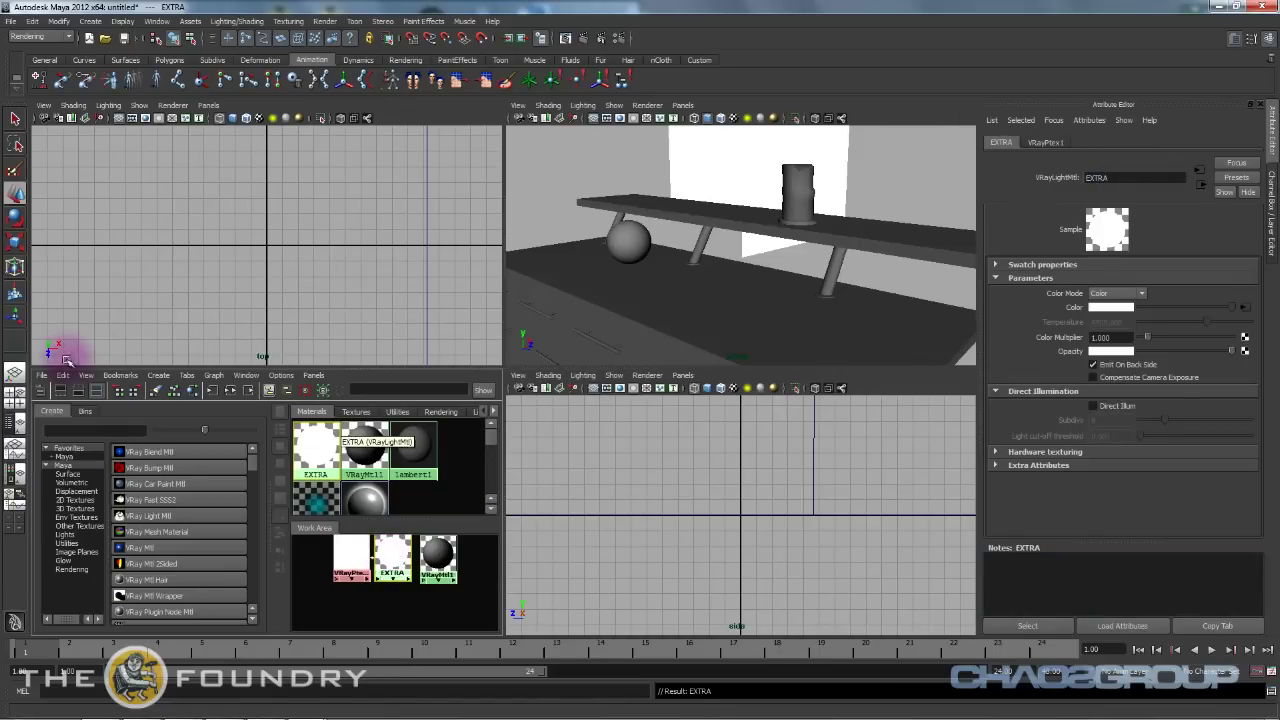
# Duplicate the EXTRA material with its shading network and rename the copy as kitchen_table.
pyautogui.click(64, 375)
pyautogui.moveTo(170, 499)
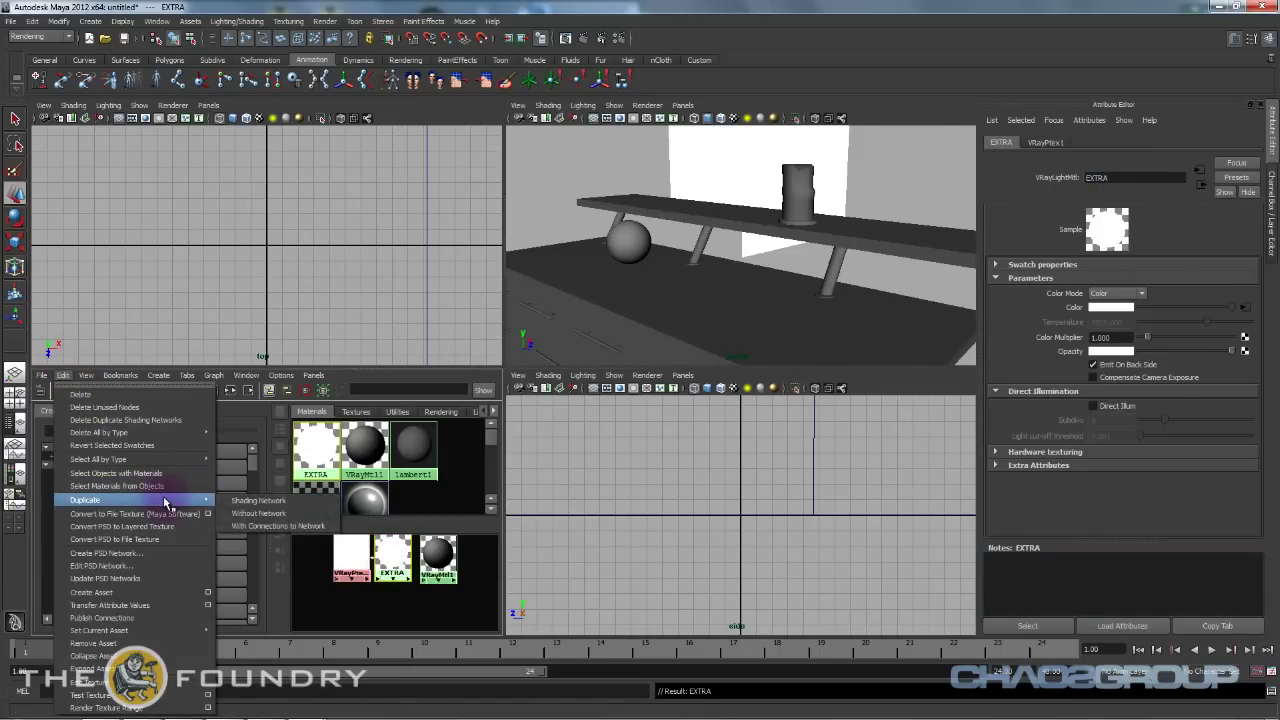
pyautogui.click(252, 501)
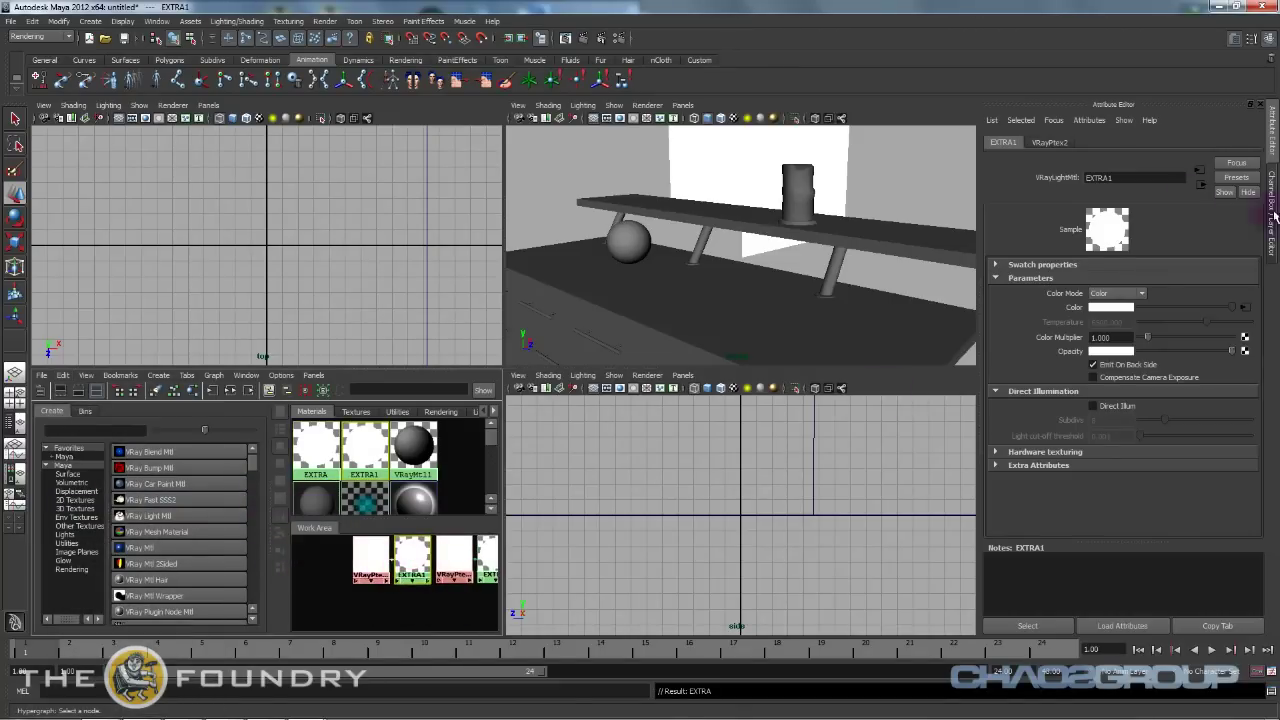
pyautogui.click(1144, 178)
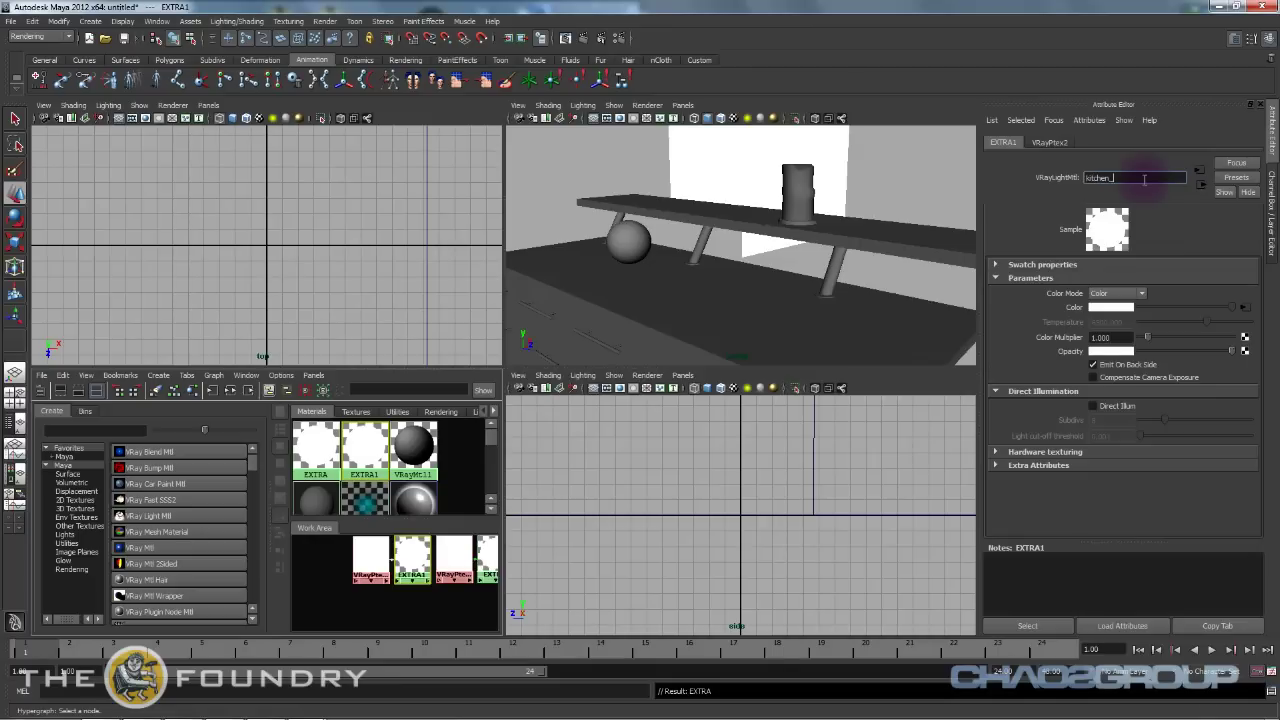
# Load LOFT_KITCH_ISLAND.obj.ptx from the TEST_PTEX V001 folder into the kitchen_table Ptex texture and set its cache size to 800 MB.
pyautogui.click(1245, 308)
pyautogui.click(1234, 236)
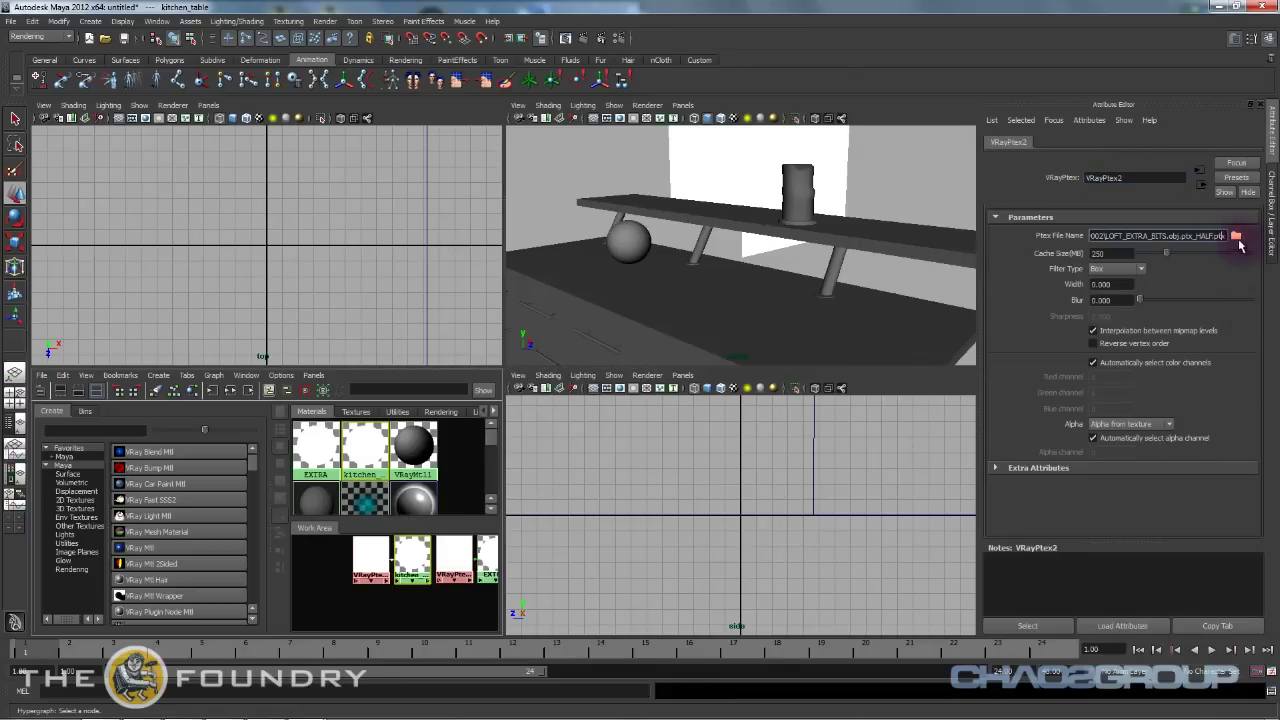
pyautogui.moveTo(870, 338); pyautogui.dragTo(452, 321)
pyautogui.click(1248, 331)
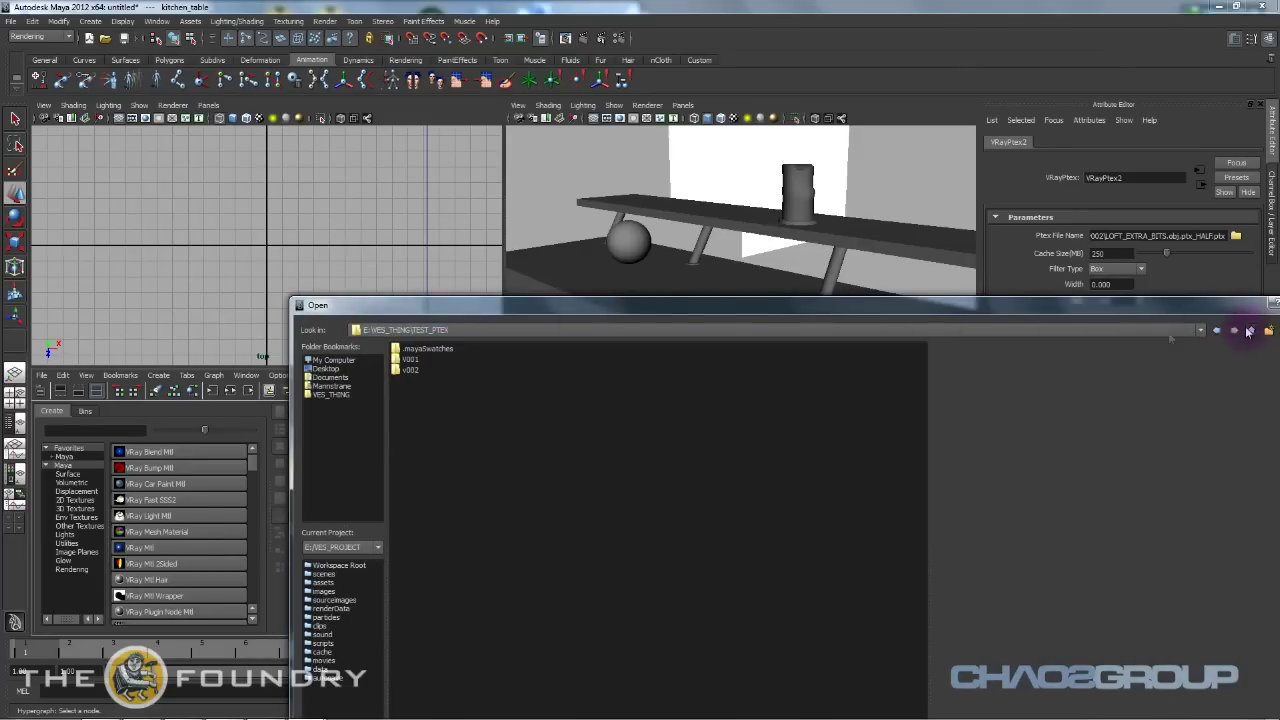
pyautogui.doubleClick(410, 359)
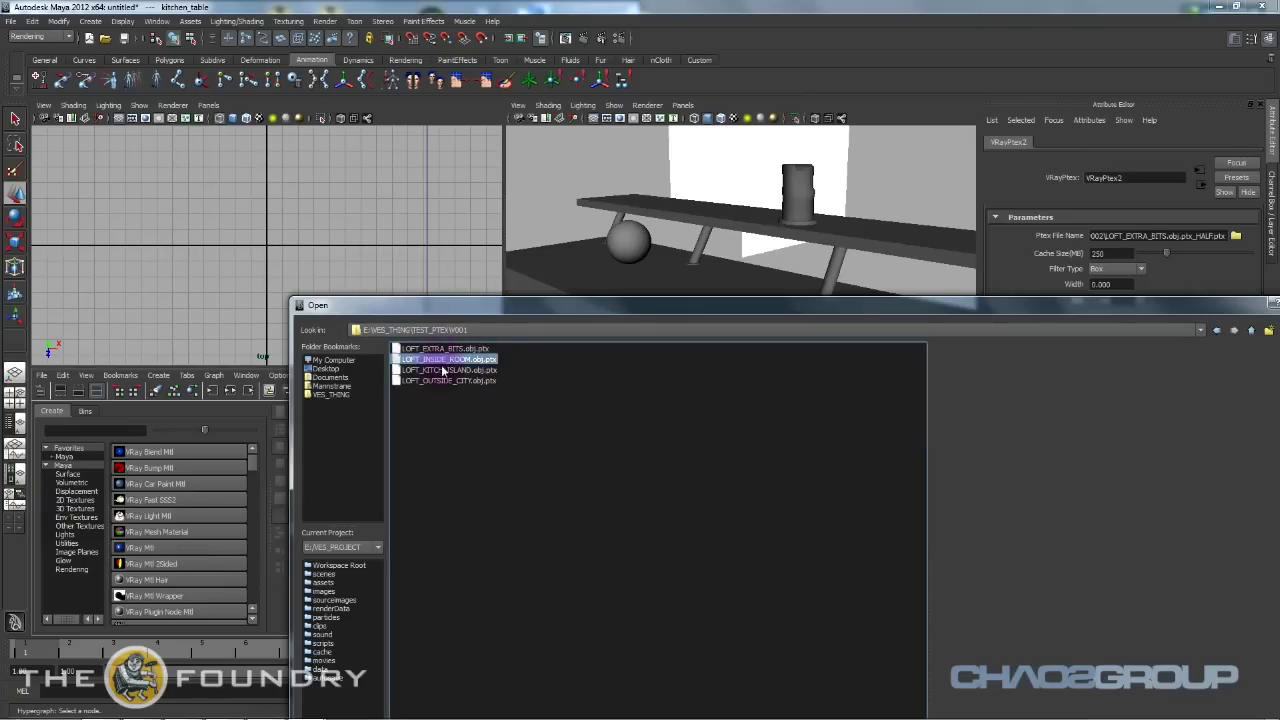
pyautogui.doubleClick(441, 370)
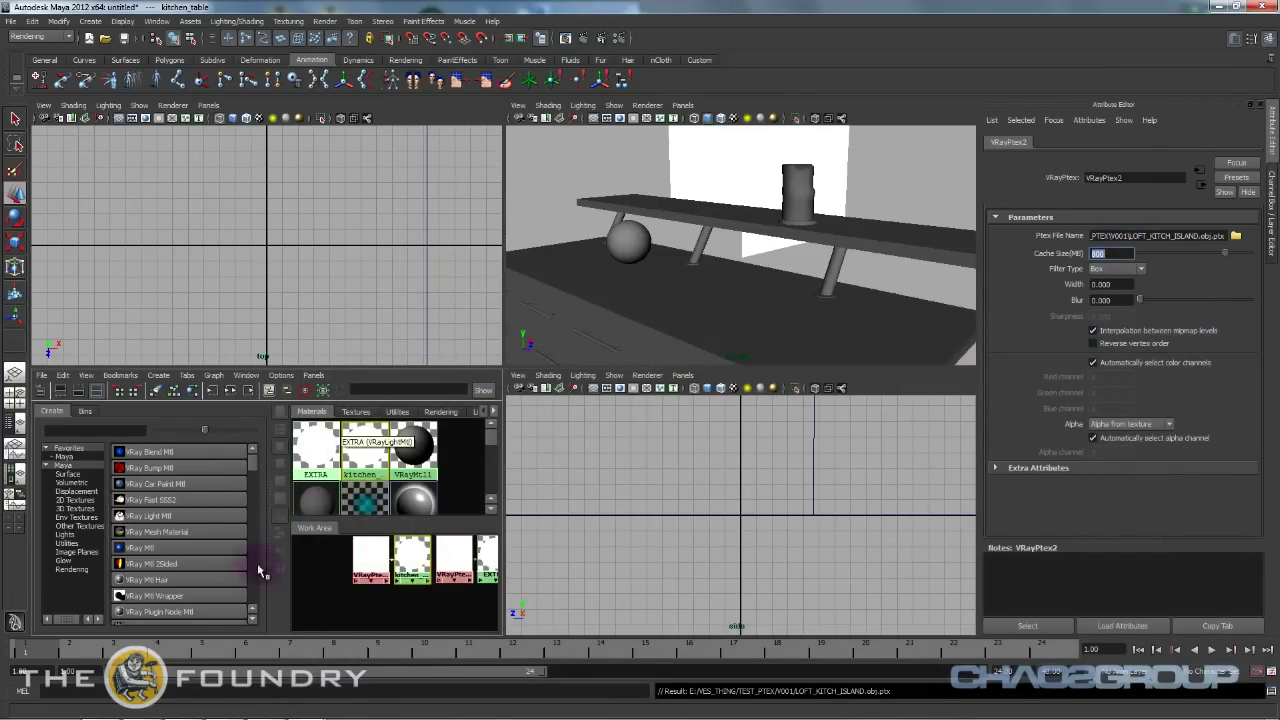
# Open the cache size of the EXTRA material's Ptex texture for editing.
pyautogui.click(455, 558)
pyautogui.click(540, 527)
pyautogui.doubleClick(1099, 253)
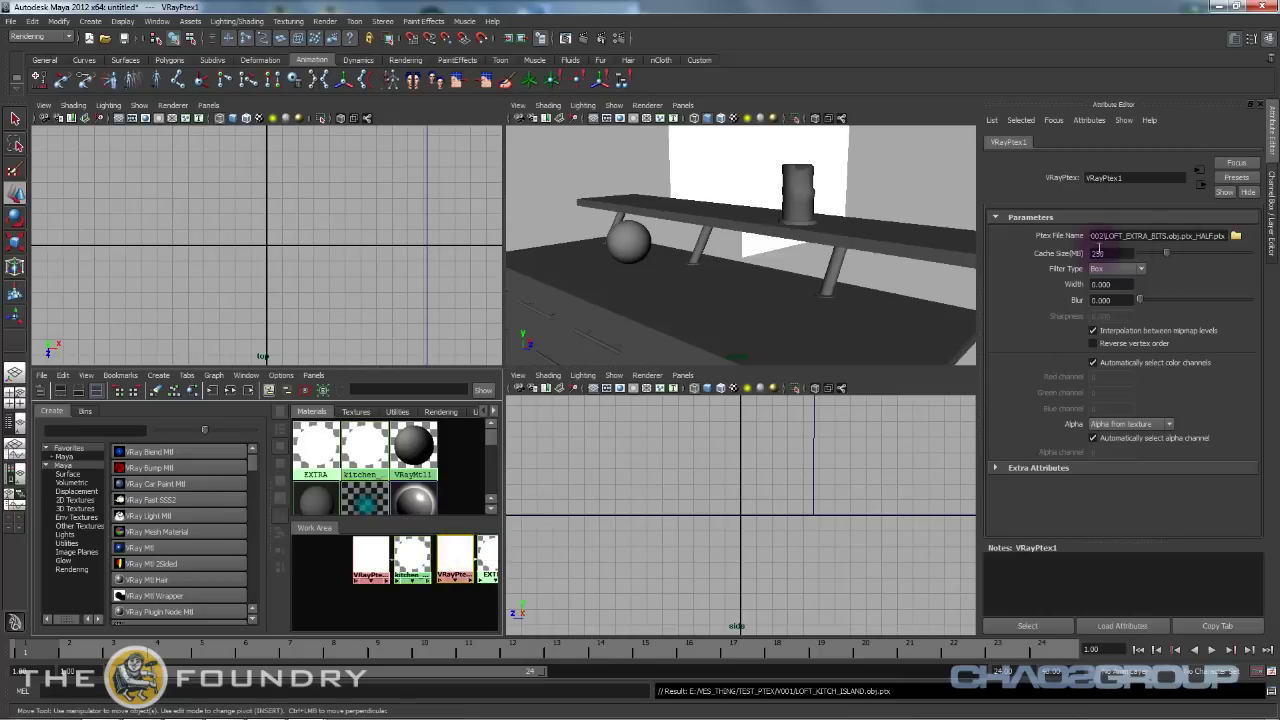
# Assign the kitchen_table material to the kitchen island mesh.
pyautogui.click(632, 259)
pyautogui.keyDown('alt'); pyautogui.moveTo(764, 260); pyautogui.dragTo(779, 255, button='middle'); pyautogui.keyUp('alt')
pyautogui.keyDown('alt'); pyautogui.moveTo(779, 255); pyautogui.dragTo(686, 271); pyautogui.keyUp('alt')
pyautogui.keyDown('alt'); pyautogui.moveTo(686, 271); pyautogui.dragTo(689, 260, button='right'); pyautogui.keyUp('alt')
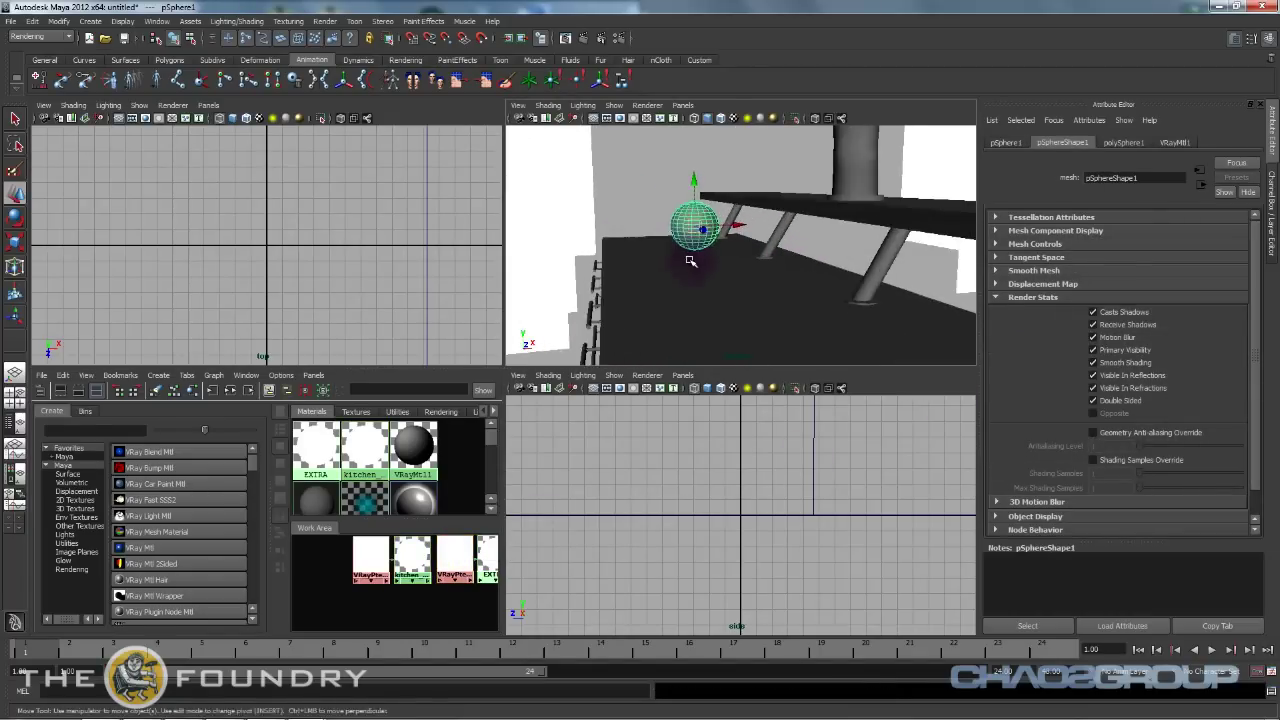
pyautogui.keyDown('alt'); pyautogui.moveTo(689, 260); pyautogui.dragTo(650, 254, button='middle'); pyautogui.keyUp('alt')
pyautogui.keyDown('alt'); pyautogui.moveTo(650, 254); pyautogui.dragTo(671, 258, button='right'); pyautogui.keyUp('alt')
pyautogui.keyDown('alt'); pyautogui.moveTo(670, 257); pyautogui.dragTo(634, 246); pyautogui.keyUp('alt')
pyautogui.keyDown('alt'); pyautogui.moveTo(686, 311); pyautogui.dragTo(703, 300); pyautogui.keyUp('alt')
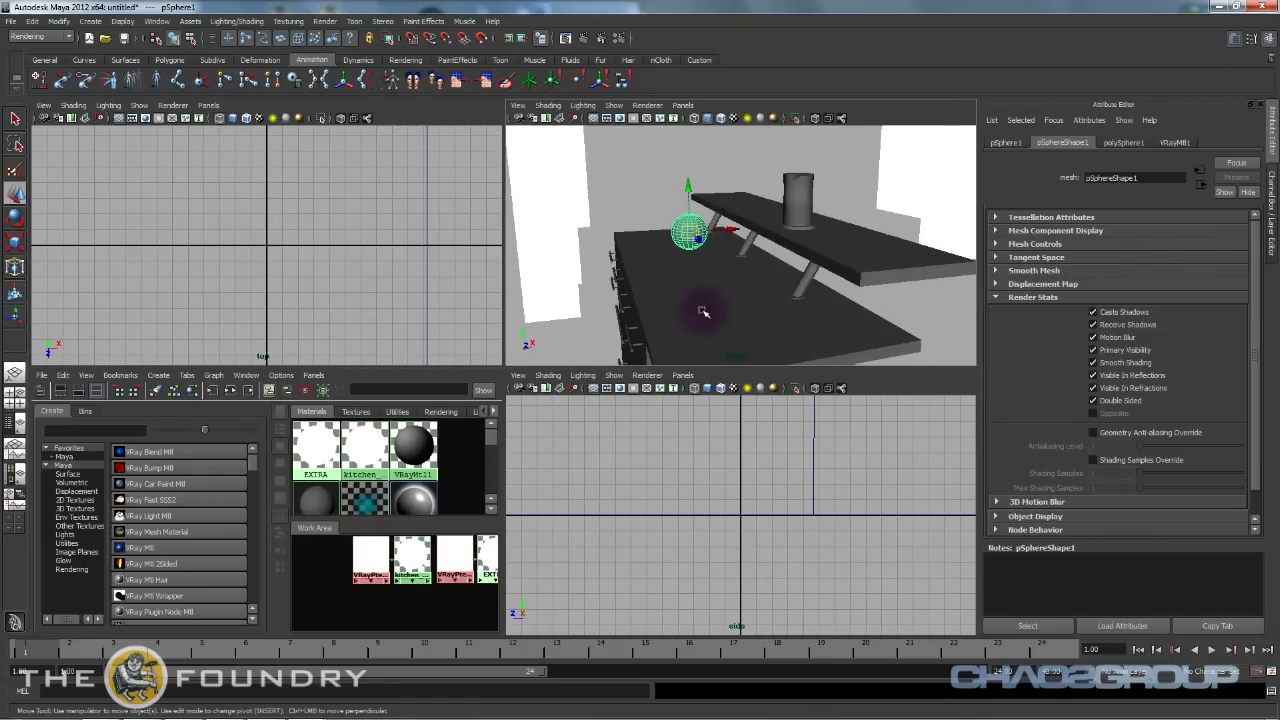
pyautogui.click(703, 300)
pyautogui.rightClick(410, 553)
pyautogui.moveTo(405, 556); pyautogui.dragTo(406, 516, button='right')
# Enlarge the perspective view to a single pane and create a VRay Rect Light.
pyautogui.keyDown('alt'); pyautogui.moveTo(695, 290); pyautogui.dragTo(737, 311); pyautogui.keyUp('alt')
pyautogui.press('space')
pyautogui.click(90, 21)
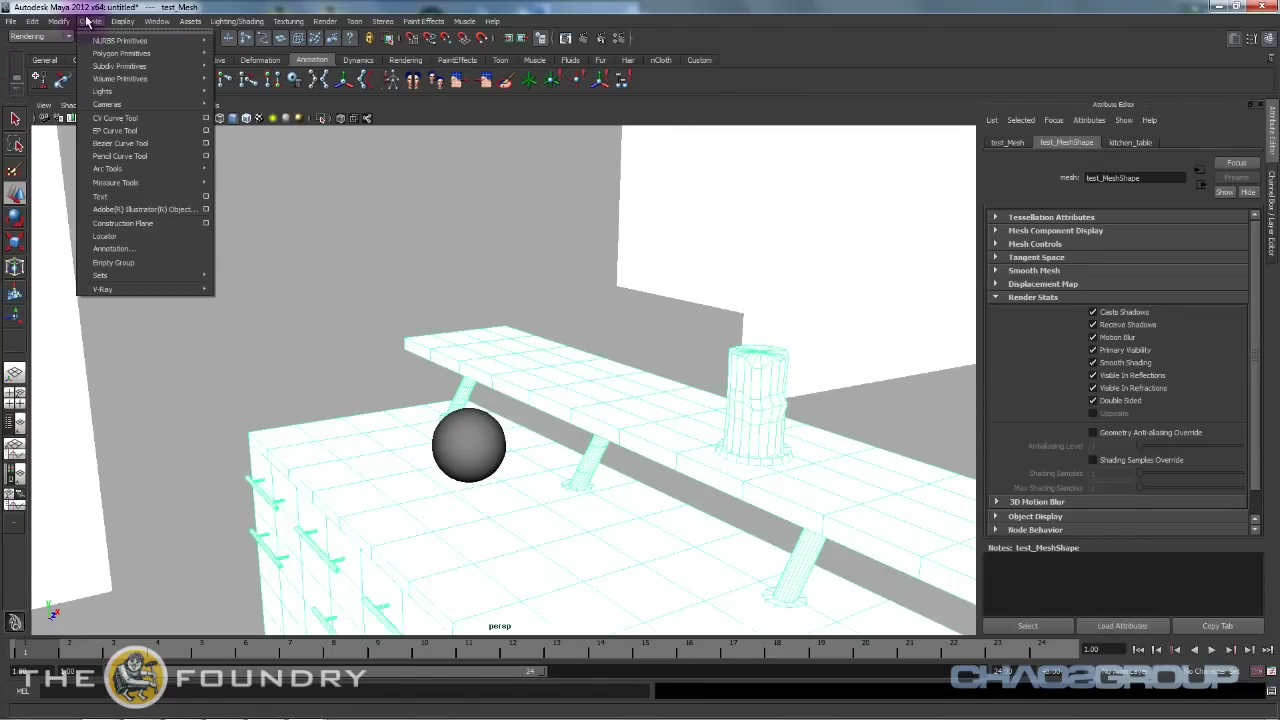
pyautogui.moveTo(170, 192)
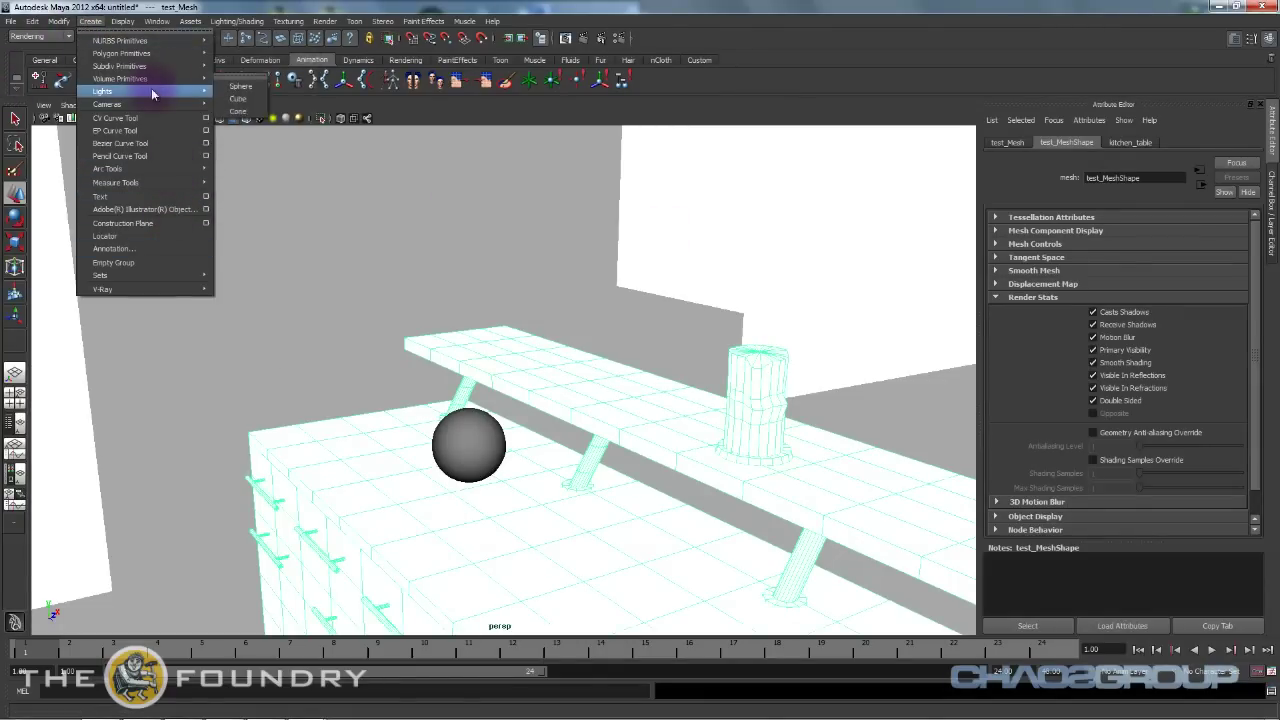
pyautogui.moveTo(158, 92)
pyautogui.click(274, 200)
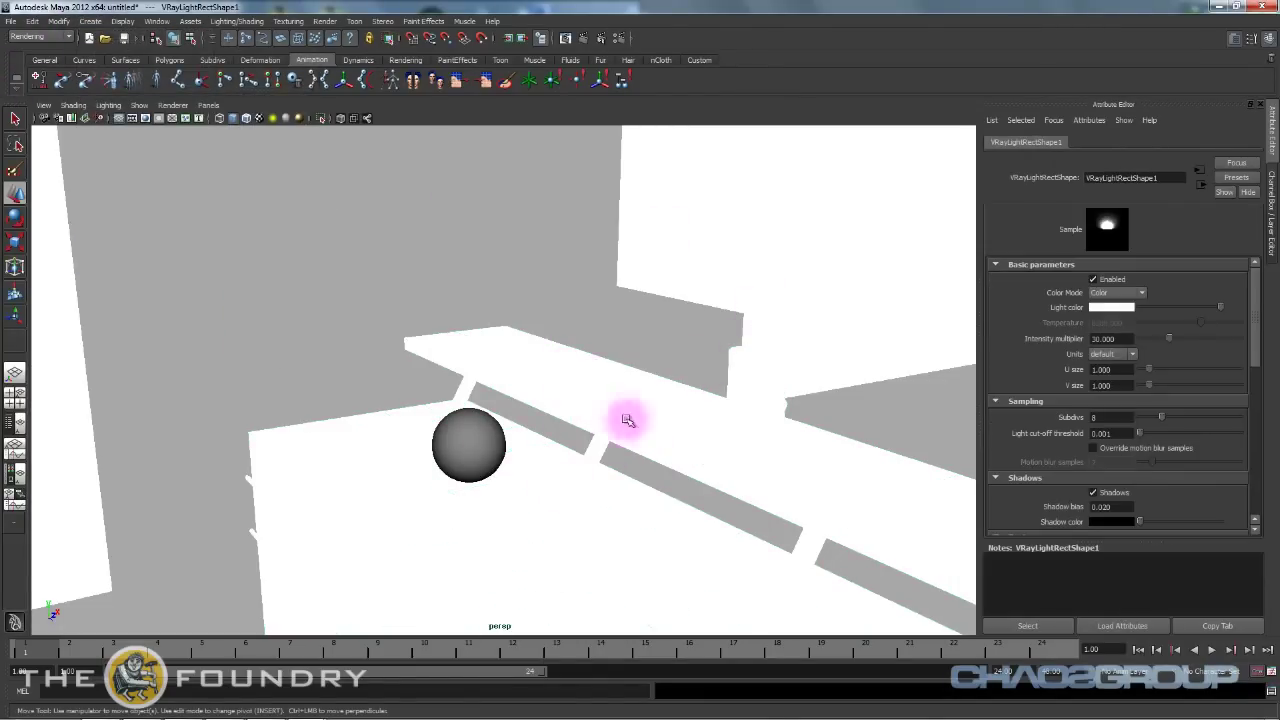
# Scale up the rectangular light and rotate it to point downward beneath the round ceiling light.
pyautogui.keyDown('alt'); pyautogui.moveTo(620, 423); pyautogui.dragTo(767, 469); pyautogui.keyUp('alt')
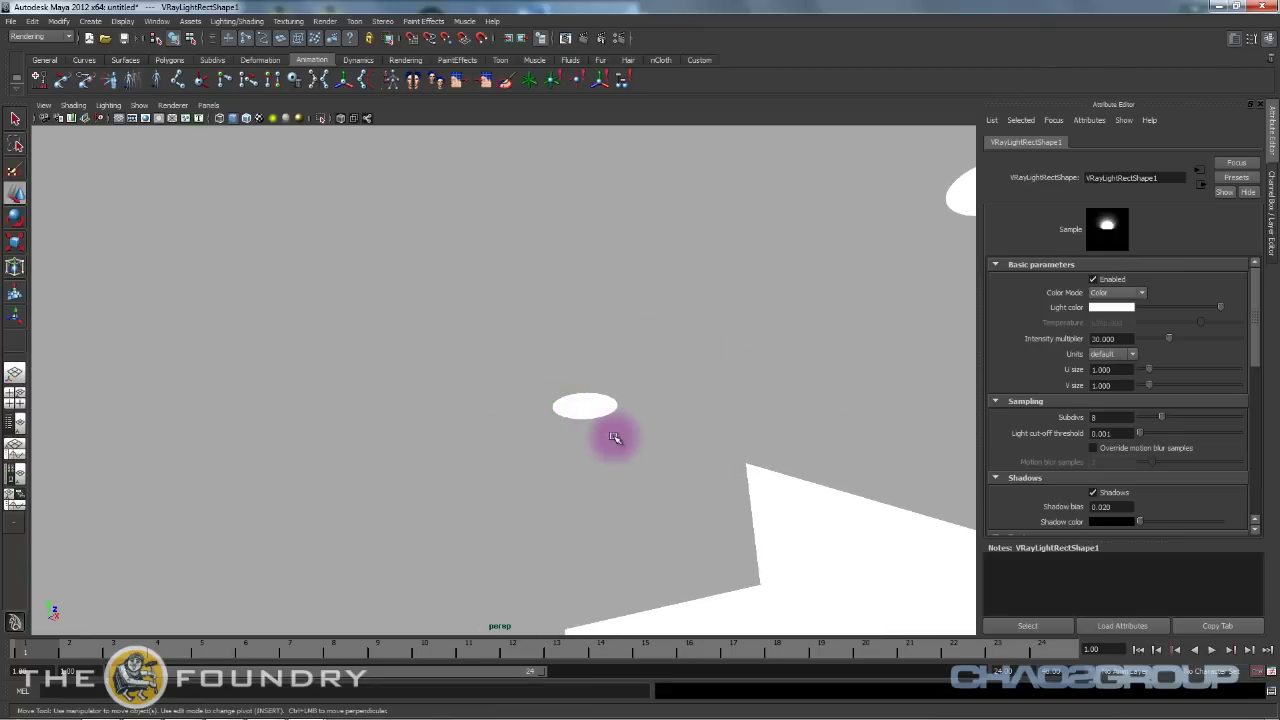
pyautogui.moveTo(611, 431); pyautogui.dragTo(578, 400, button='middle')
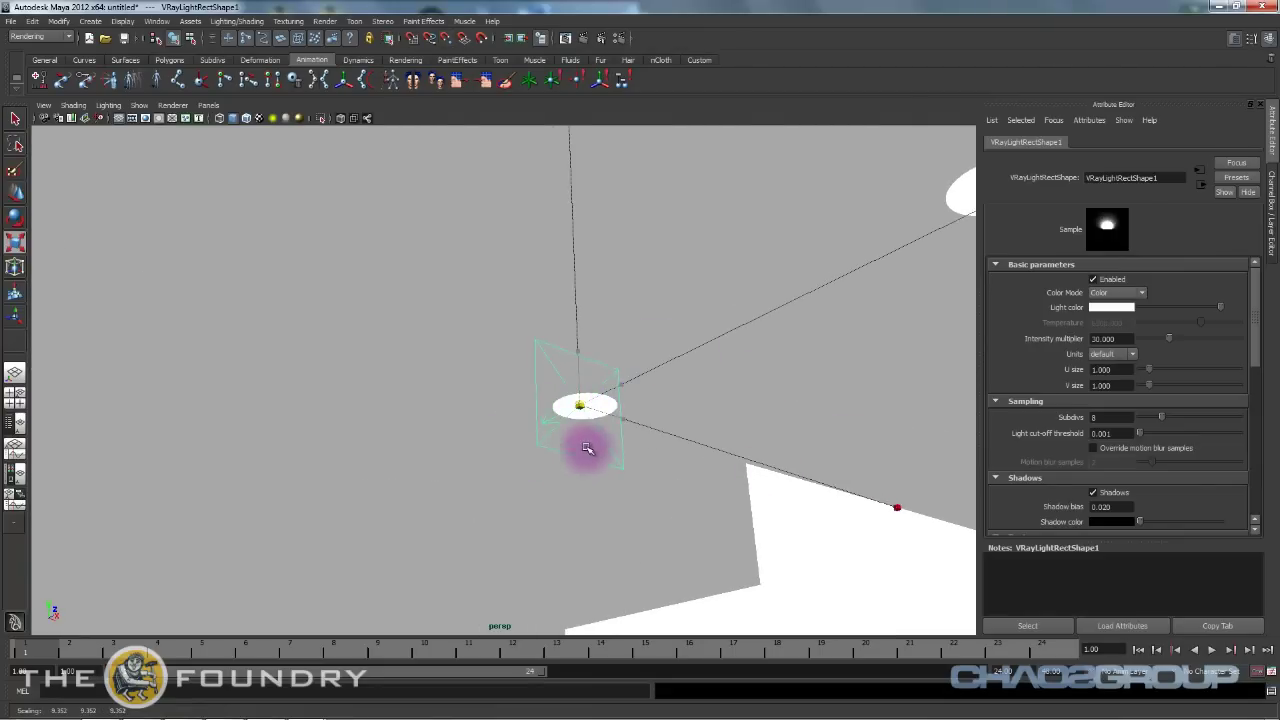
pyautogui.press('e')
pyautogui.moveTo(609, 431); pyautogui.dragTo(599, 380)
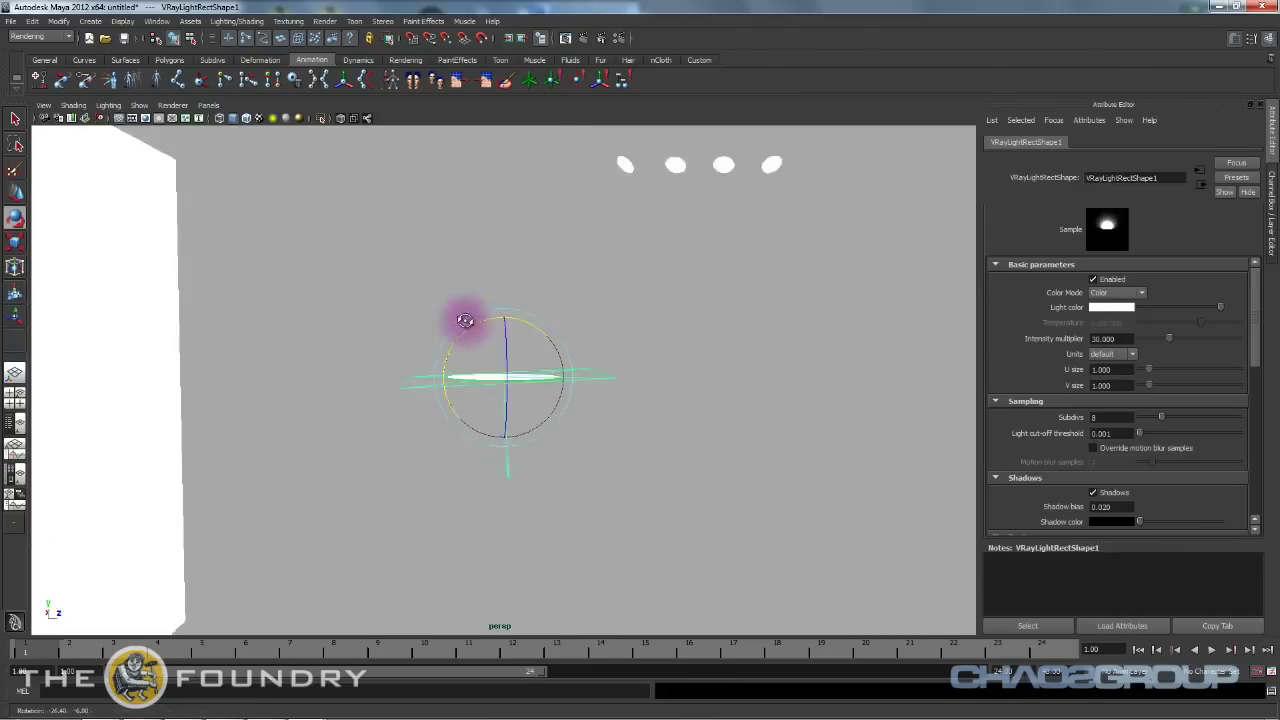
pyautogui.keyDown('alt'); pyautogui.moveTo(465, 320); pyautogui.dragTo(886, 451); pyautogui.keyUp('alt')
pyautogui.press('w')
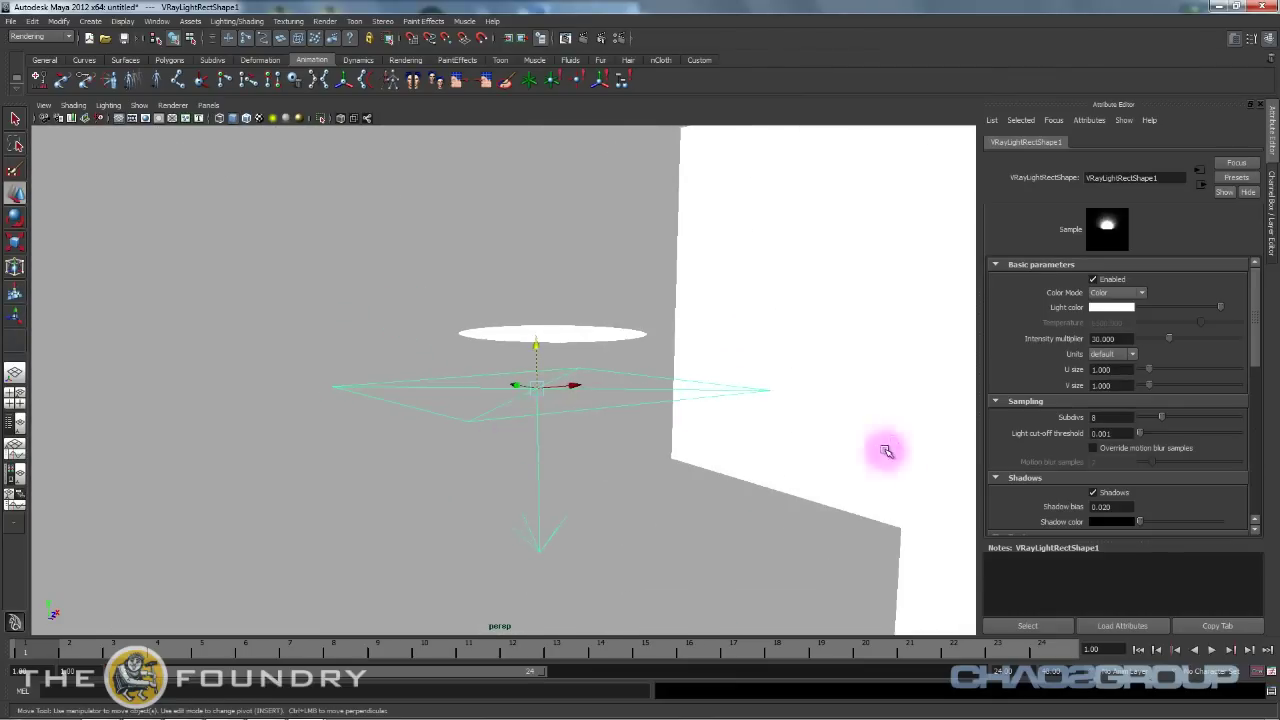
# Make the rectangular light a Skylight Portal and move it close under the round ceiling light.
pyautogui.scroll(-5, 1083, 440)
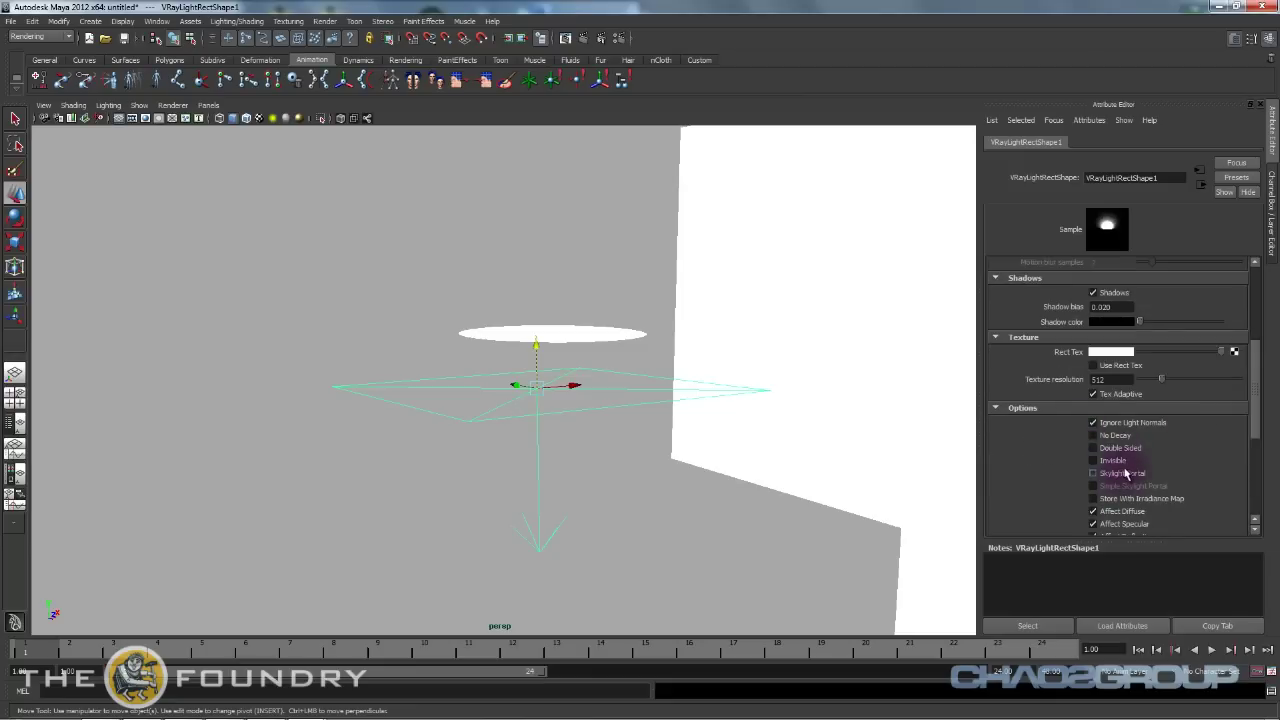
pyautogui.keyDown('alt'); pyautogui.moveTo(587, 328); pyautogui.dragTo(523, 297); pyautogui.keyUp('alt')
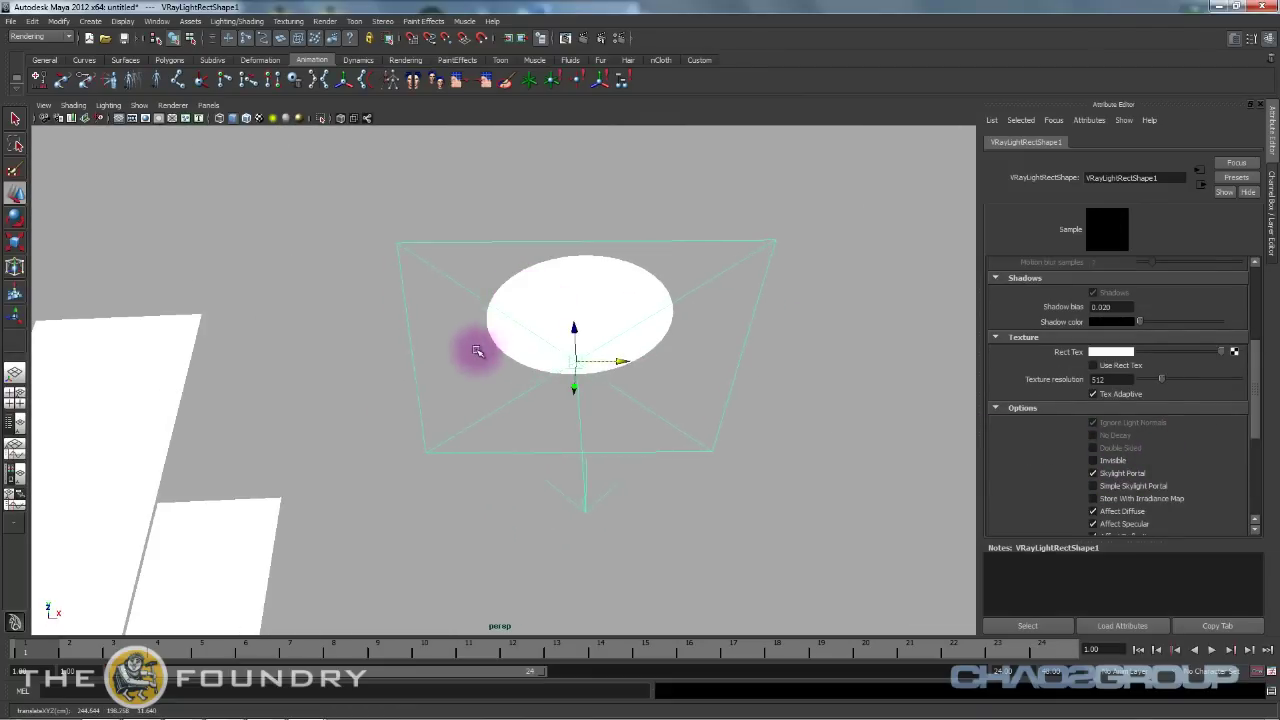
pyautogui.keyDown('alt'); pyautogui.moveTo(477, 351); pyautogui.dragTo(607, 349); pyautogui.keyUp('alt')
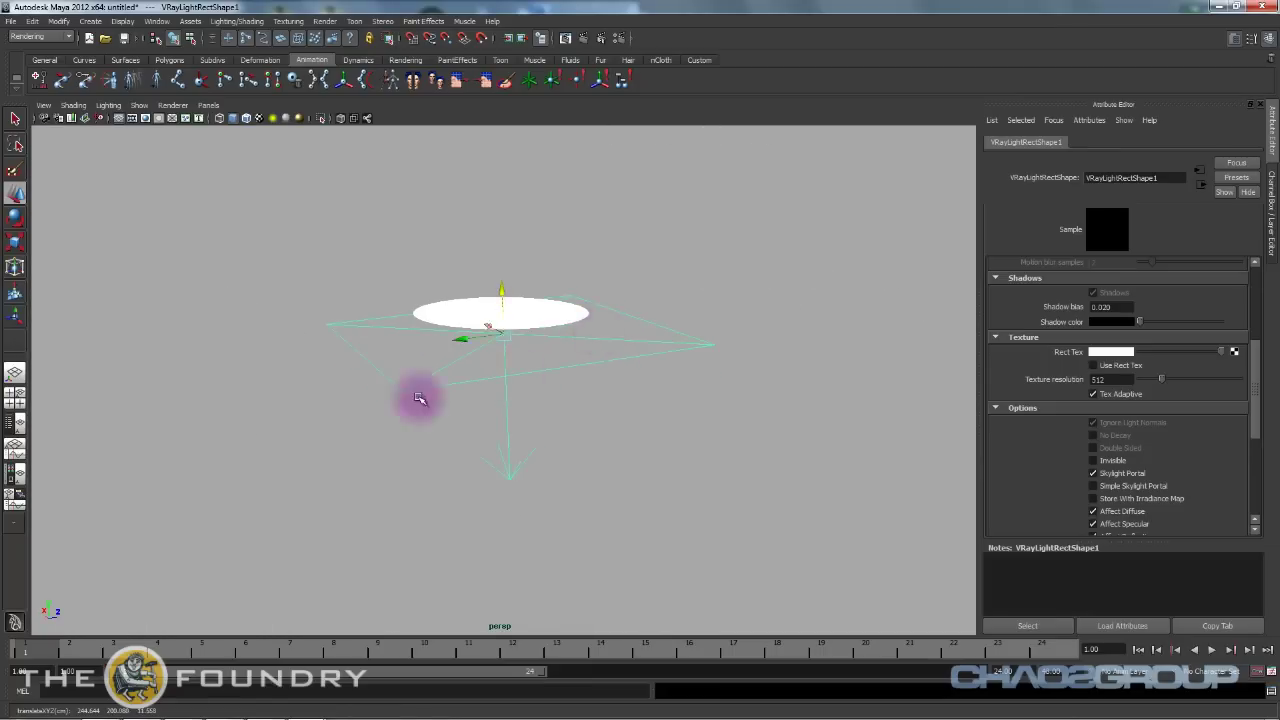
pyautogui.keyDown('alt'); pyautogui.moveTo(420, 398); pyautogui.dragTo(505, 358); pyautogui.keyUp('alt')
# Rotate the portal light parallel to the ceiling and scale it down to fit around the round ceiling light.
pyautogui.press('e')
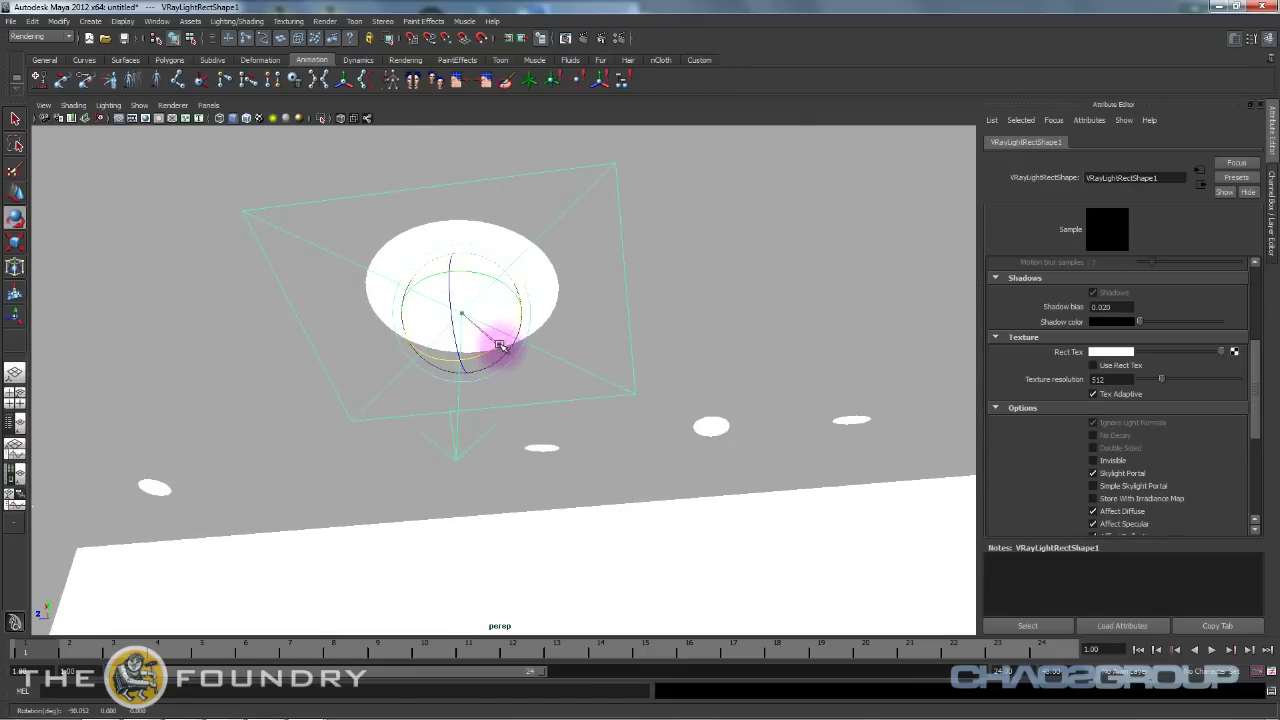
pyautogui.keyDown('alt'); pyautogui.moveTo(477, 278); pyautogui.dragTo(650, 380); pyautogui.keyUp('alt')
pyautogui.press('r')
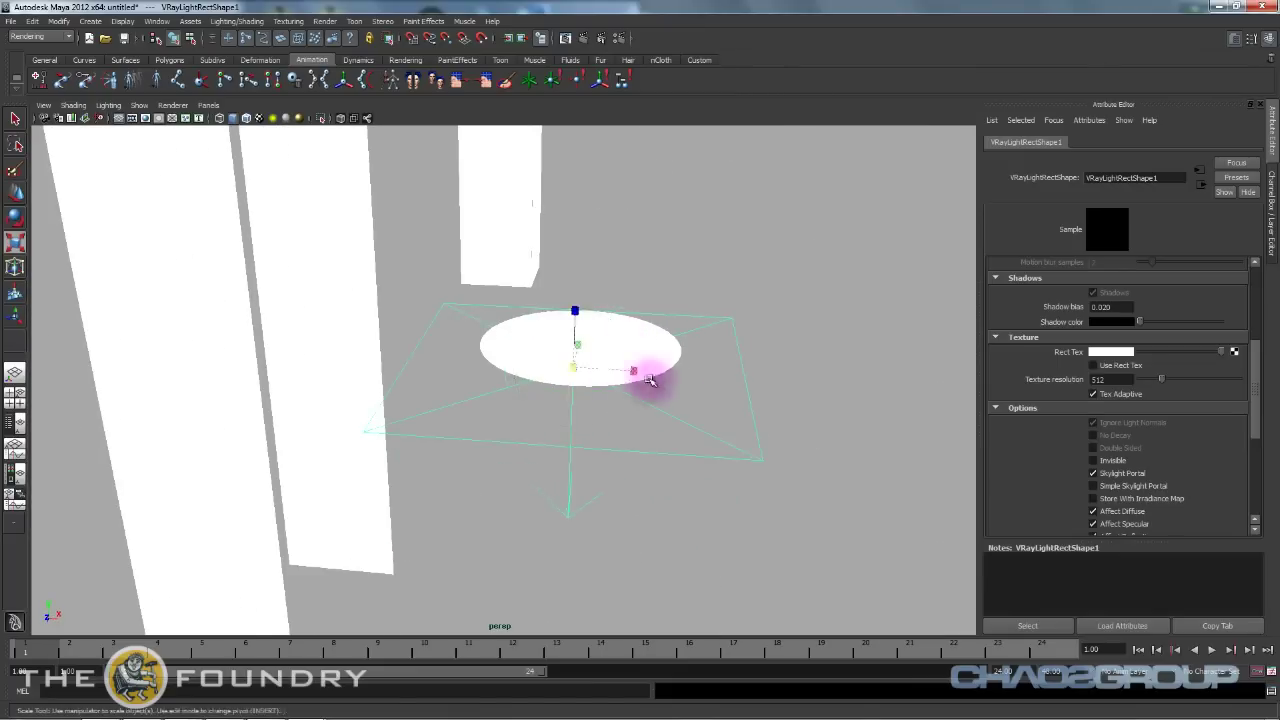
pyautogui.keyDown('alt'); pyautogui.moveTo(557, 311); pyautogui.dragTo(722, 342); pyautogui.keyUp('alt')
pyautogui.press('w')
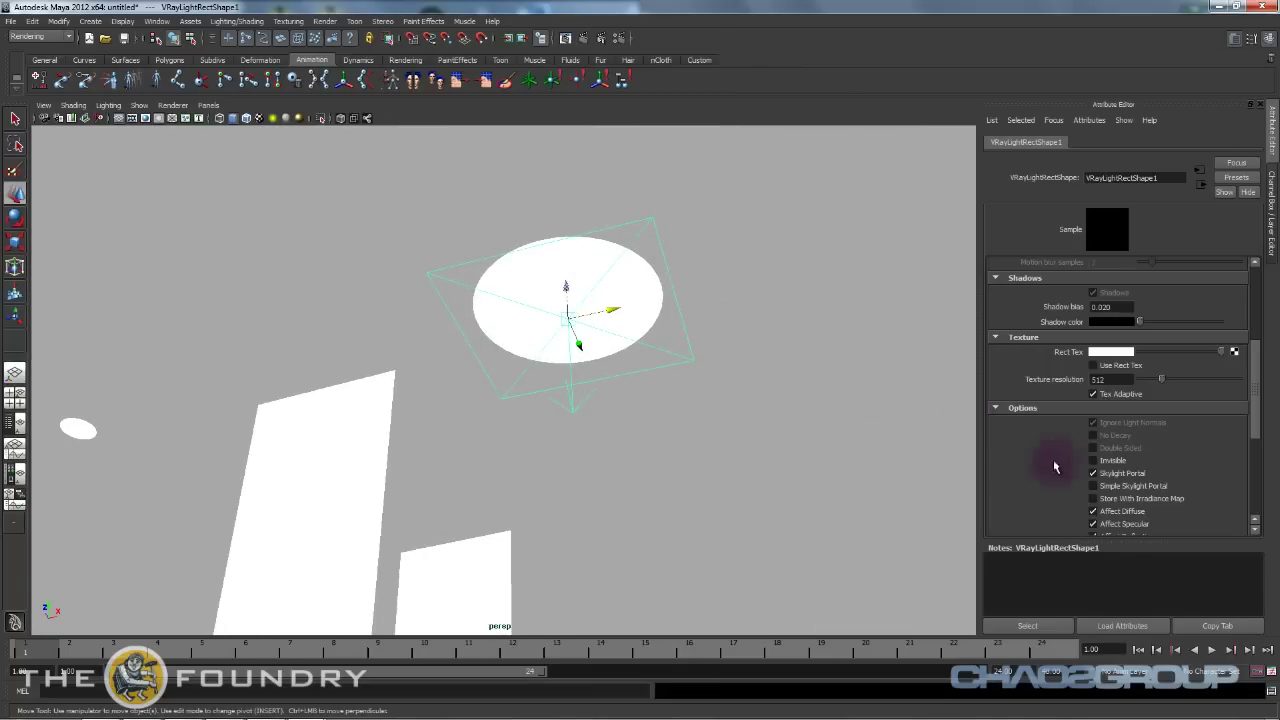
# Set the portal light's diffuse contribution to 20 and place a duplicate of it beneath the other large round ceiling light.
pyautogui.scroll(-5, 1055, 460)
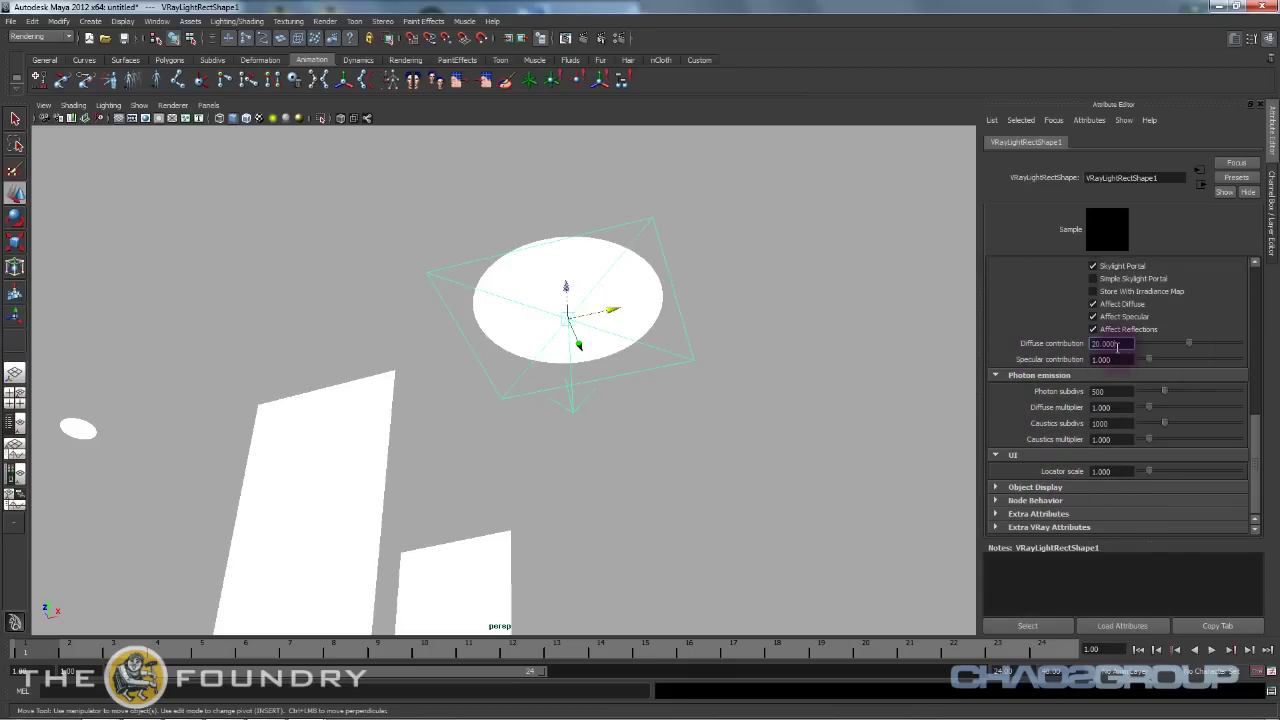
pyautogui.keyDown('alt'); pyautogui.moveTo(866, 323); pyautogui.dragTo(694, 354); pyautogui.keyUp('alt')
pyautogui.hotkey('ctrl', 'd')
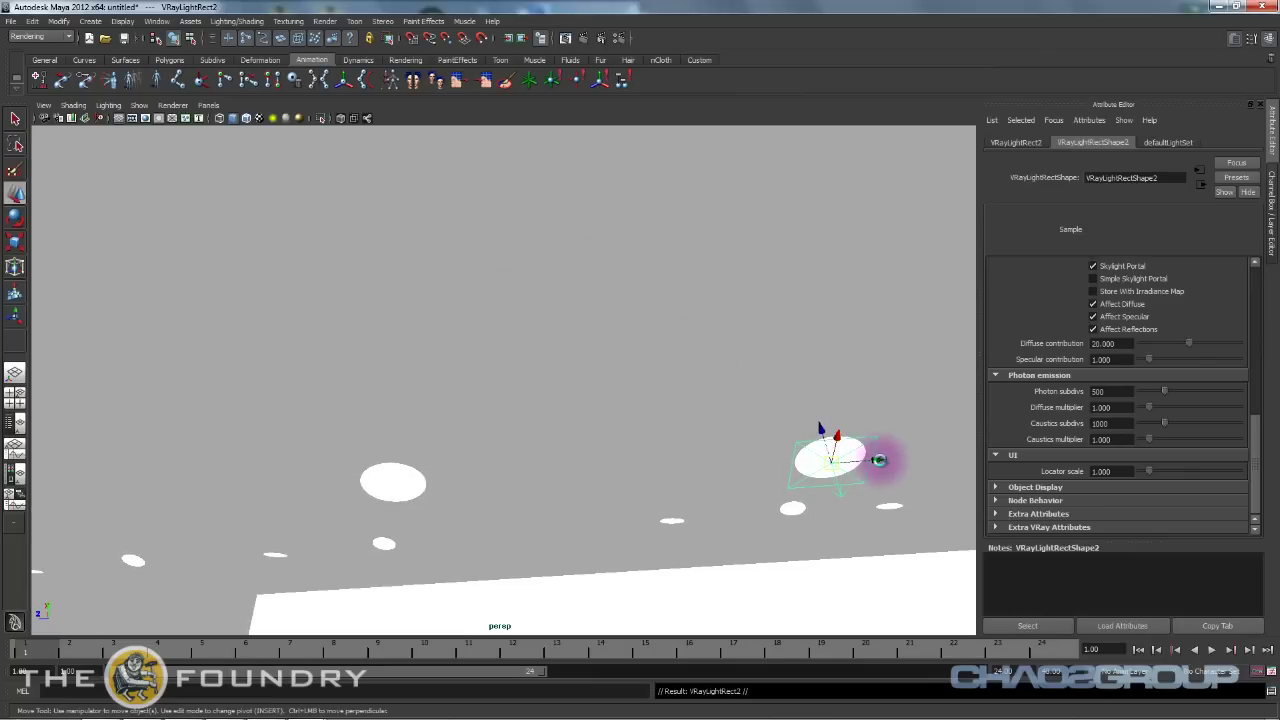
pyautogui.moveTo(878, 460); pyautogui.dragTo(400, 346)
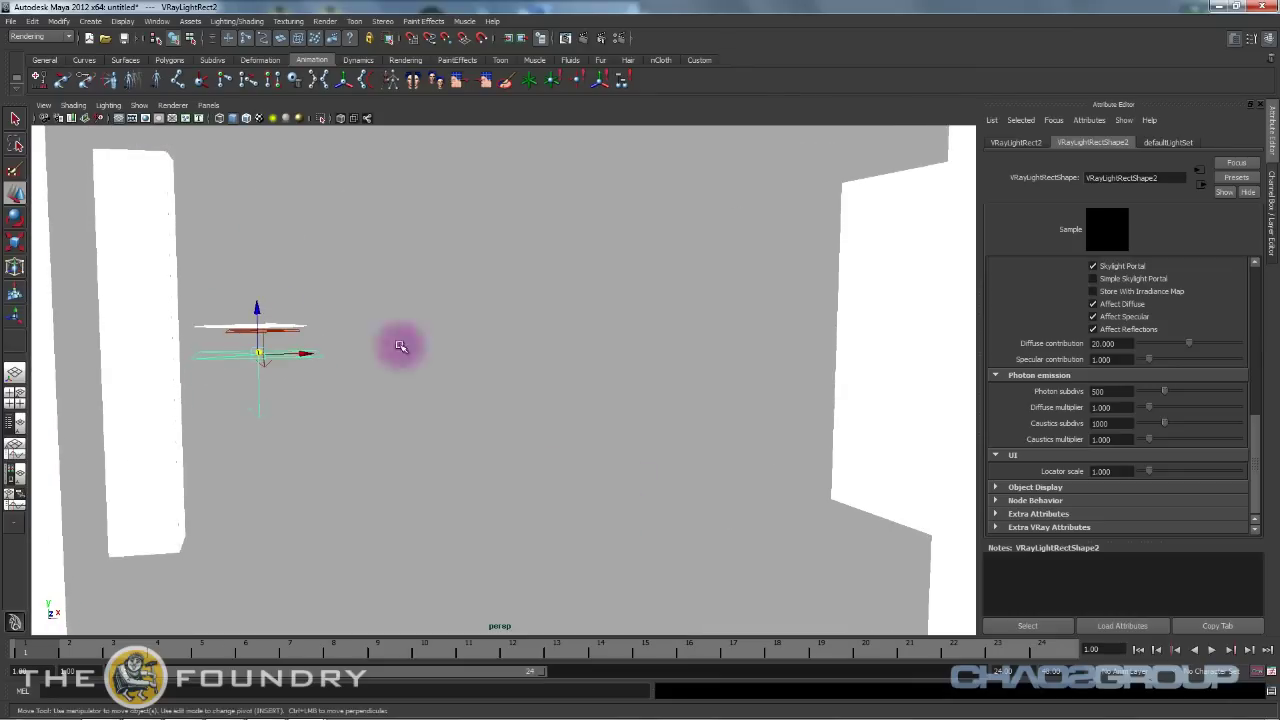
pyautogui.keyDown('alt'); pyautogui.moveTo(302, 299); pyautogui.dragTo(420, 276, button='middle'); pyautogui.keyUp('alt')
pyautogui.moveTo(350, 295); pyautogui.dragTo(348, 283)
# Return to the four-view layout with the sphere on the island framed, and show the Render View in place of the top view.
pyautogui.keyDown('alt'); pyautogui.moveTo(385, 343); pyautogui.dragTo(799, 85, button='middle'); pyautogui.keyUp('alt')
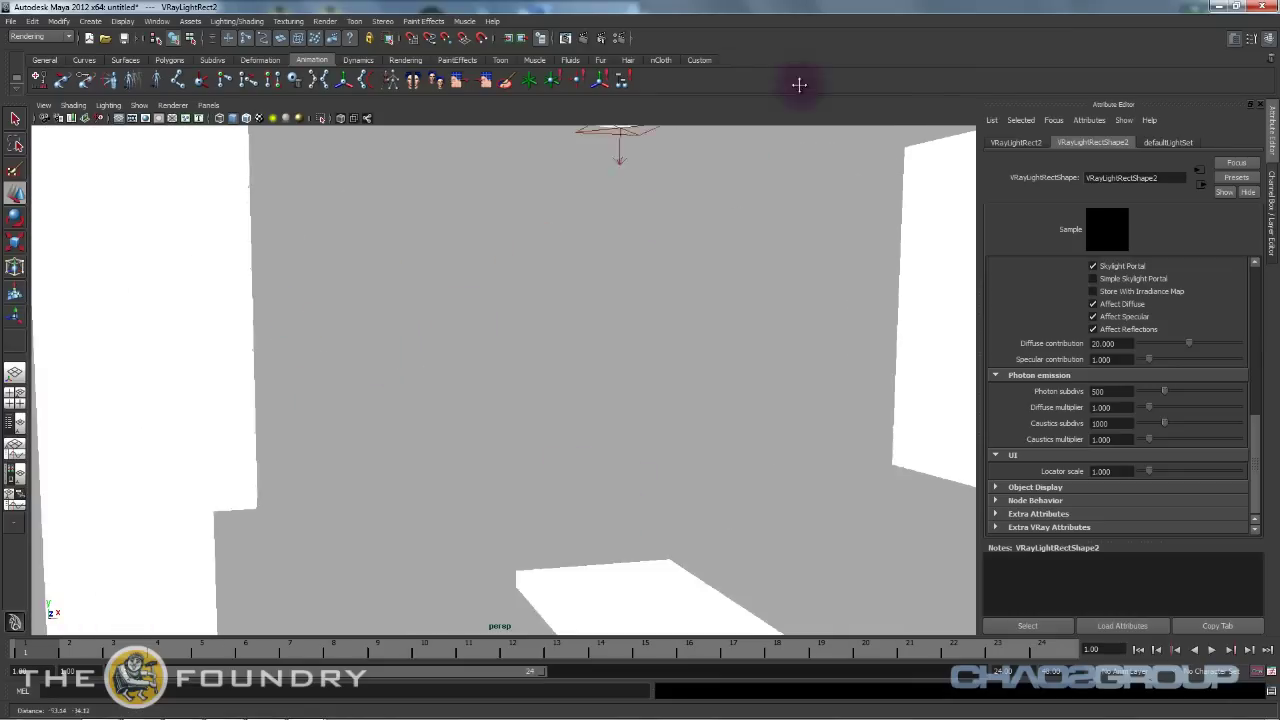
pyautogui.keyDown('alt'); pyautogui.moveTo(746, 275); pyautogui.dragTo(366, 234, button='right'); pyautogui.keyUp('alt')
pyautogui.keyDown('alt'); pyautogui.moveTo(366, 234); pyautogui.dragTo(543, 286); pyautogui.keyUp('alt')
pyautogui.keyDown('alt'); pyautogui.moveTo(543, 286); pyautogui.dragTo(760, 505, button='right'); pyautogui.keyUp('alt')
pyautogui.keyDown('alt'); pyautogui.moveTo(760, 505); pyautogui.dragTo(531, 387, button='middle'); pyautogui.keyUp('alt')
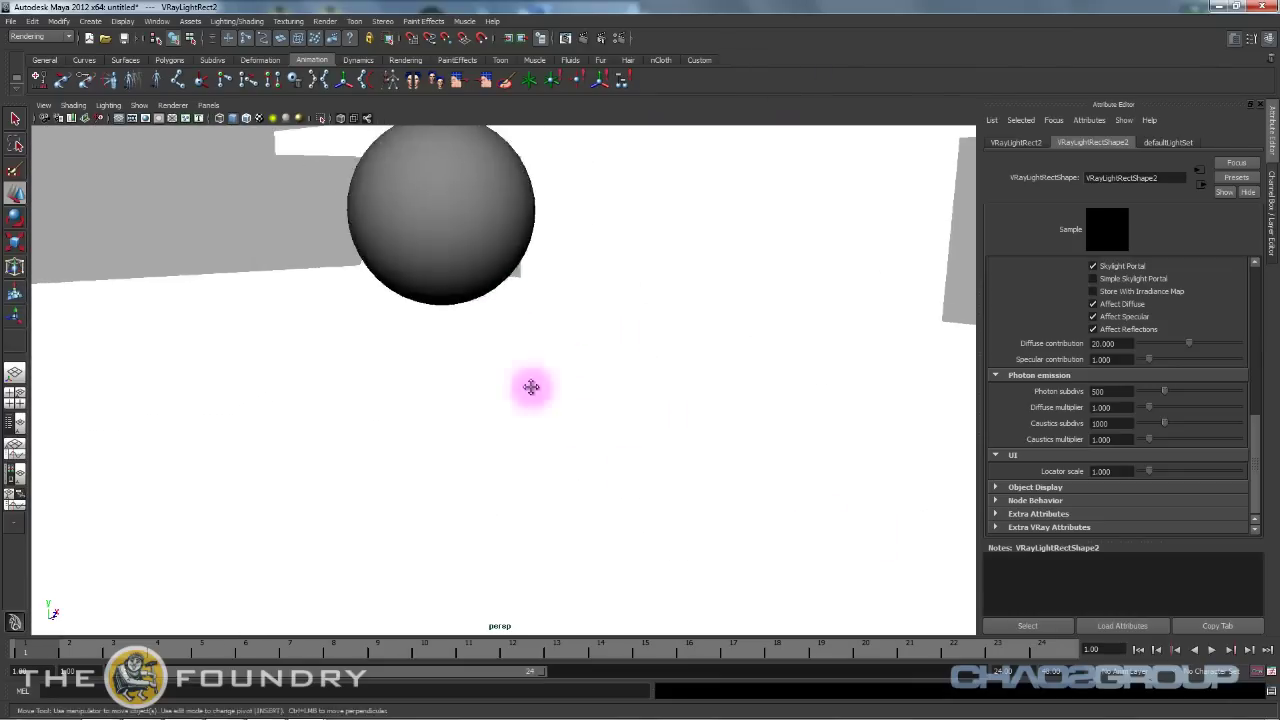
pyautogui.keyDown('alt'); pyautogui.moveTo(531, 387); pyautogui.dragTo(586, 349); pyautogui.keyUp('alt')
pyautogui.press('space')
pyautogui.press('space')
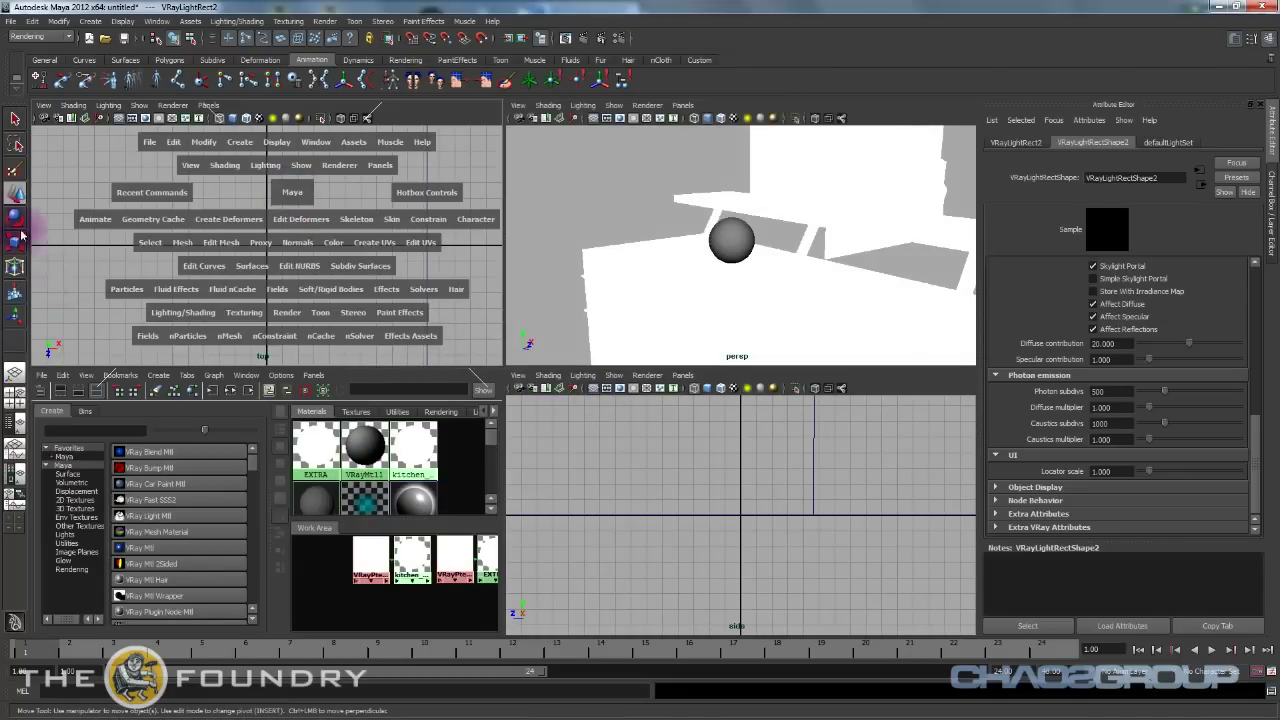
# Set the renderer to V-Ray in the render settings and the output resolution to 960 by 540.
pyautogui.click(148, 105)
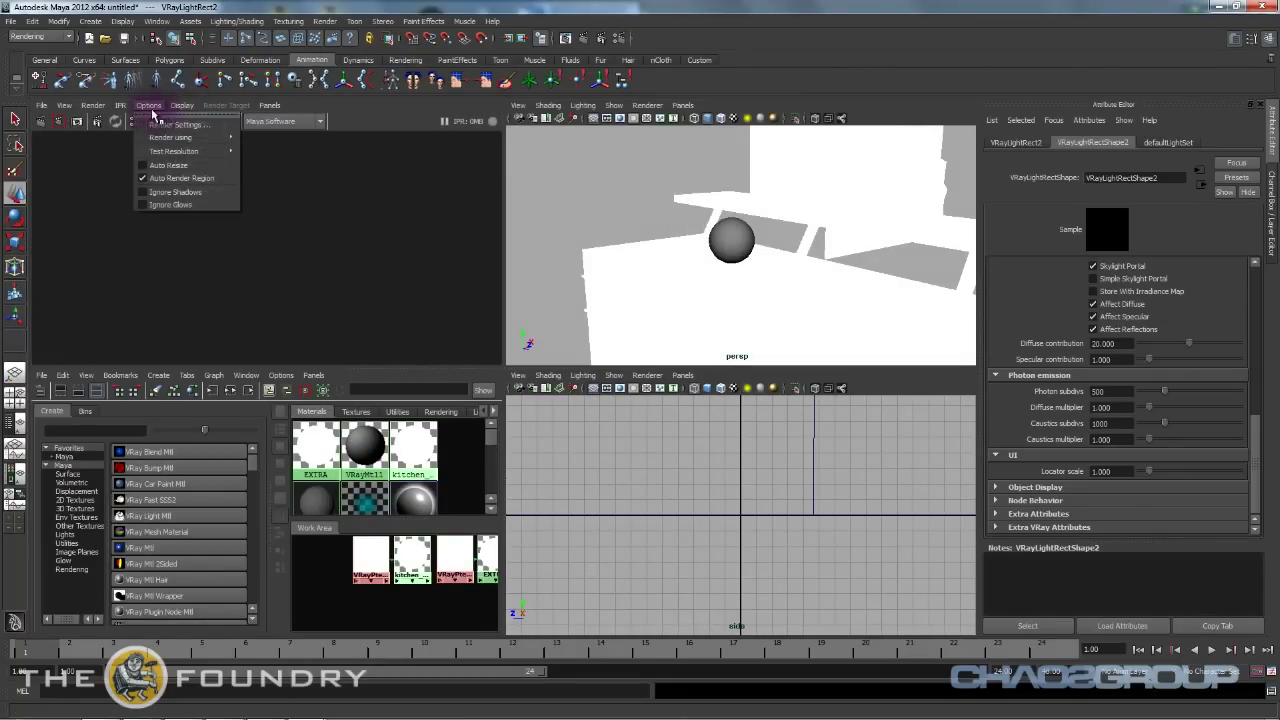
pyautogui.click(165, 124)
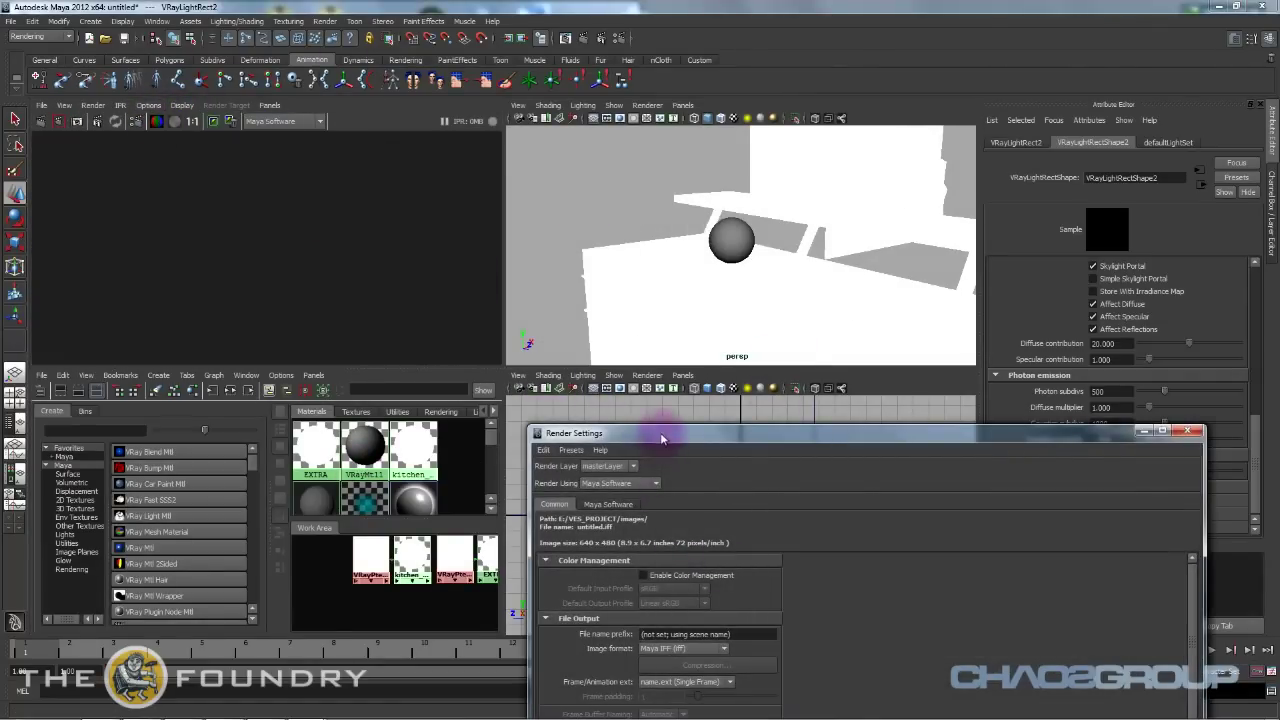
pyautogui.moveTo(660, 437); pyautogui.dragTo(653, 99)
pyautogui.click(600, 147)
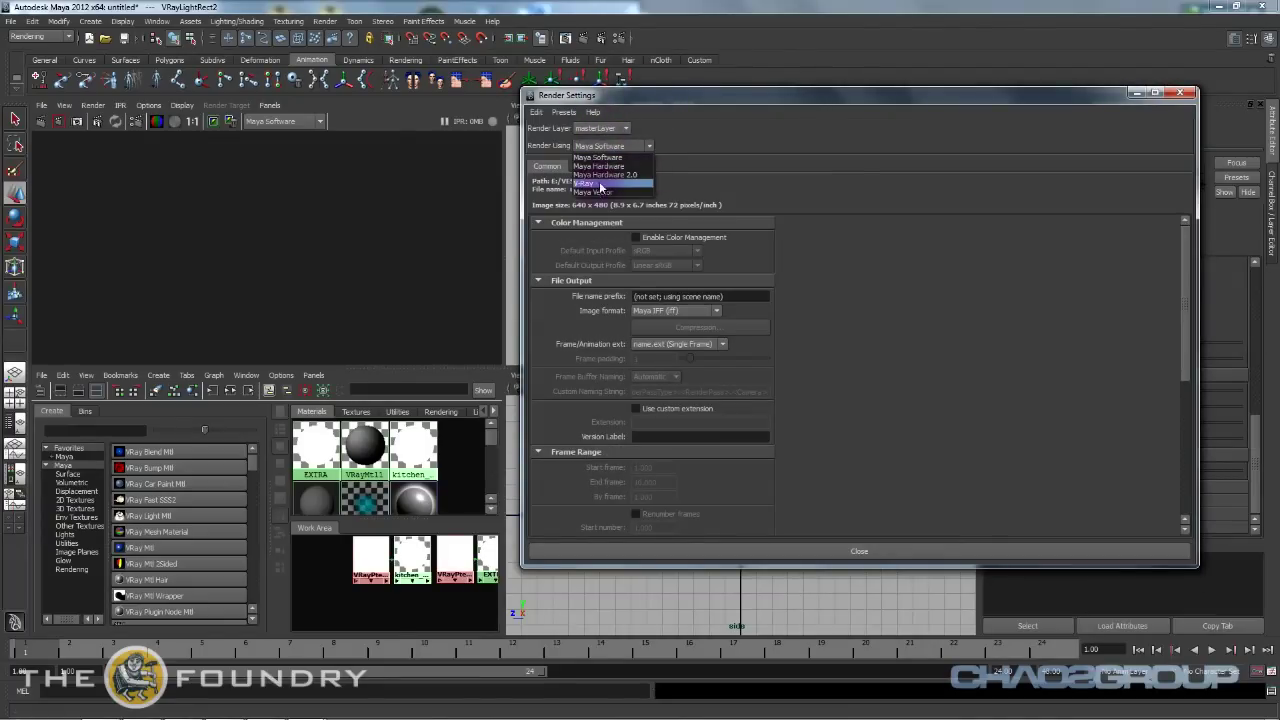
pyautogui.click(598, 181)
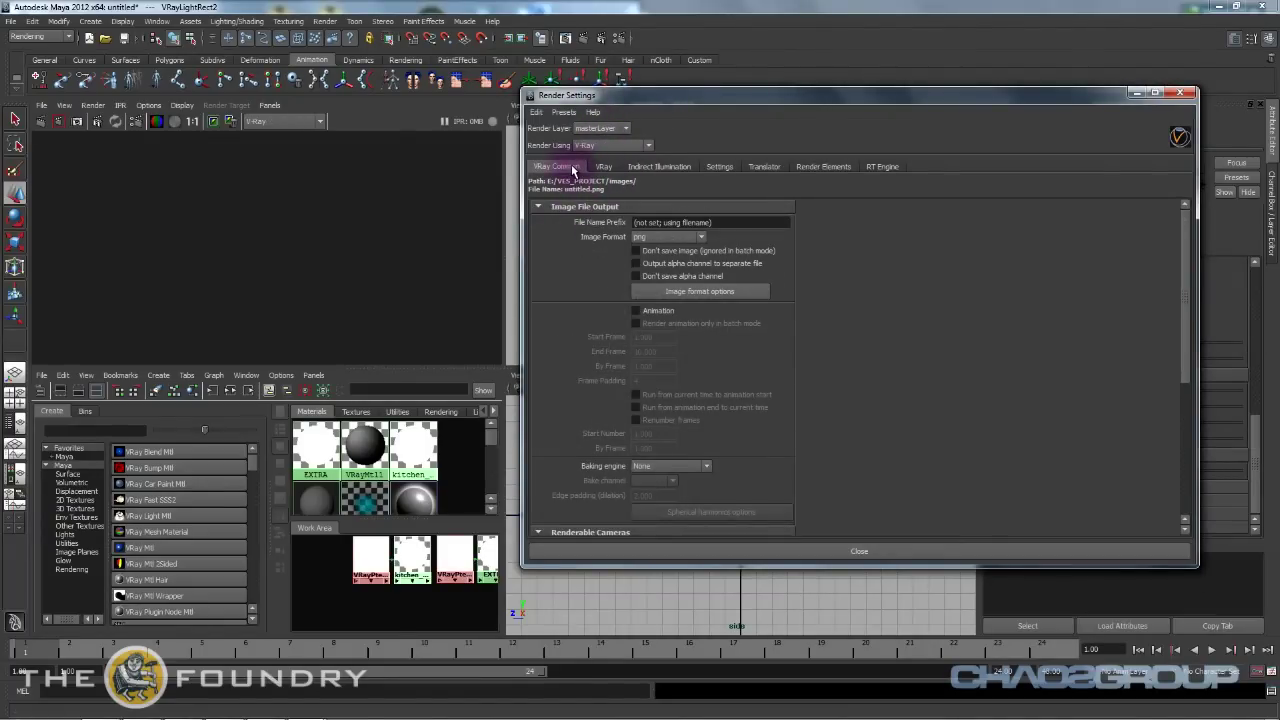
pyautogui.scroll(-5, 595, 372)
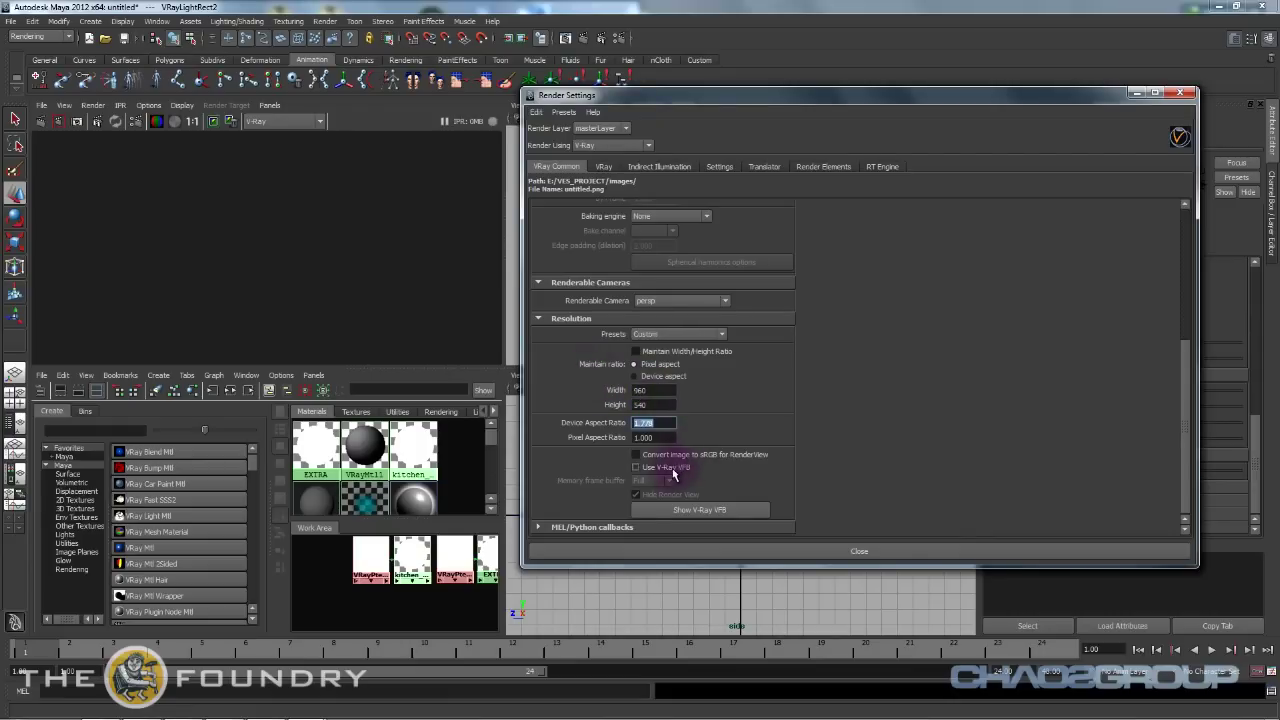
# Configure the Adaptive DMC image sampler with max subdivs 100 and a threshold of 0.03.
pyautogui.click(604, 166)
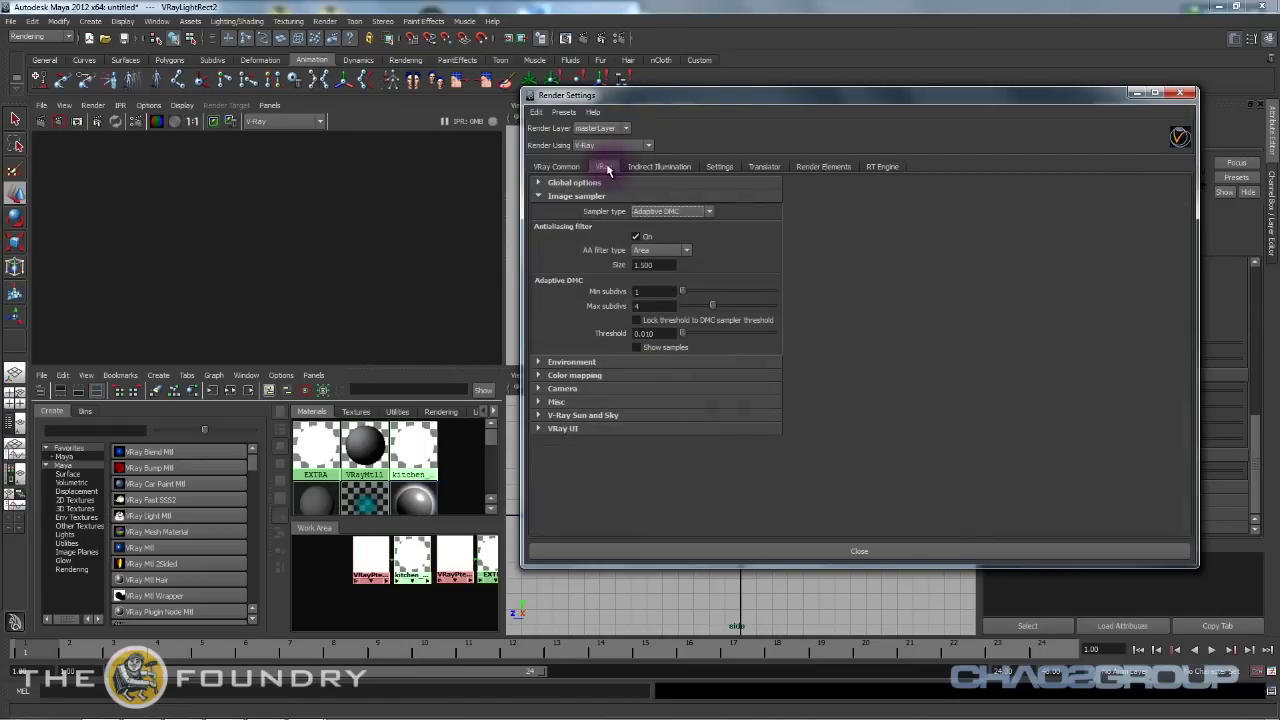
pyautogui.click(574, 183)
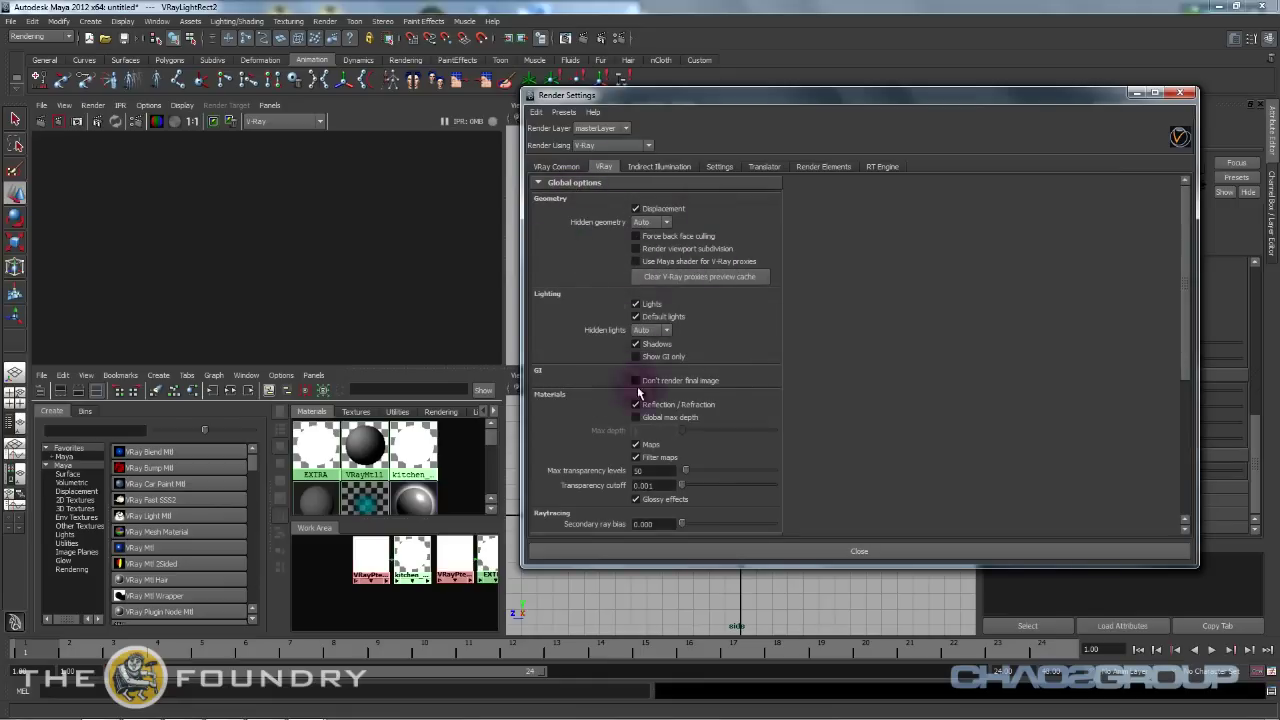
pyautogui.scroll(-6, 586, 267)
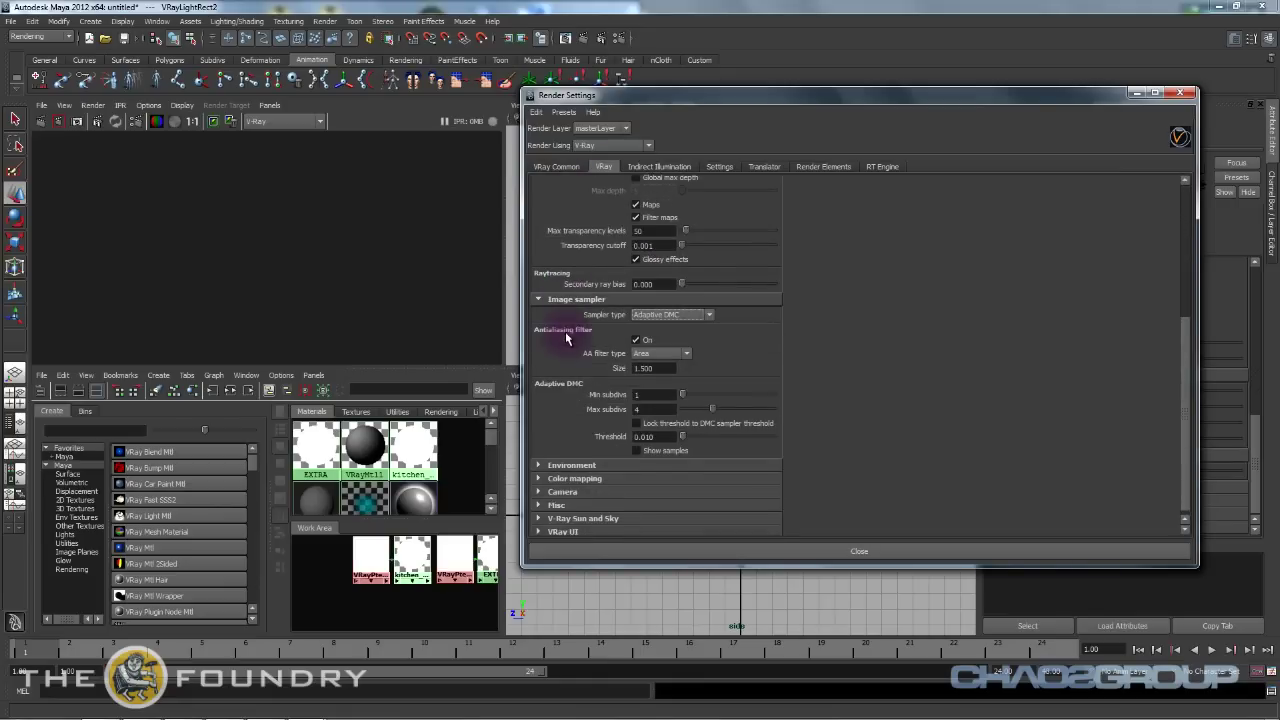
pyautogui.click(660, 310)
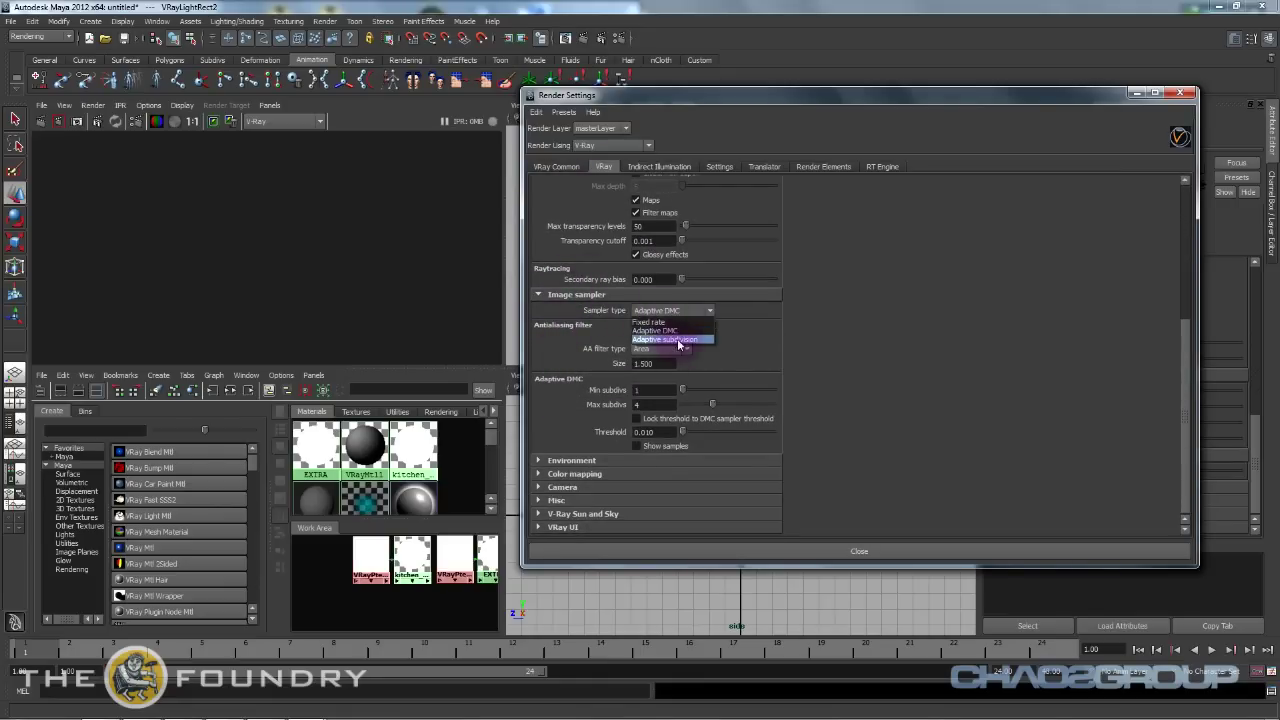
pyautogui.click(678, 331)
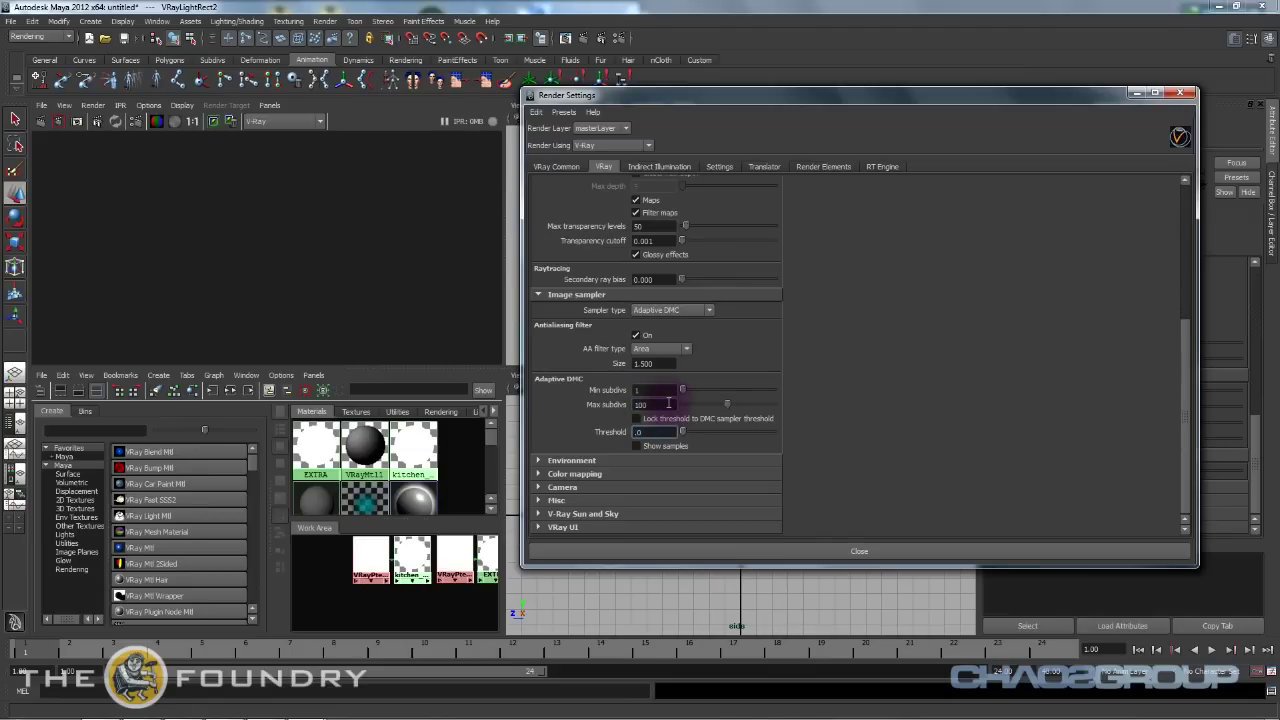
pyautogui.press('Return')
pyautogui.scroll(6, 808, 408)
pyautogui.scroll(-6, 808, 408)
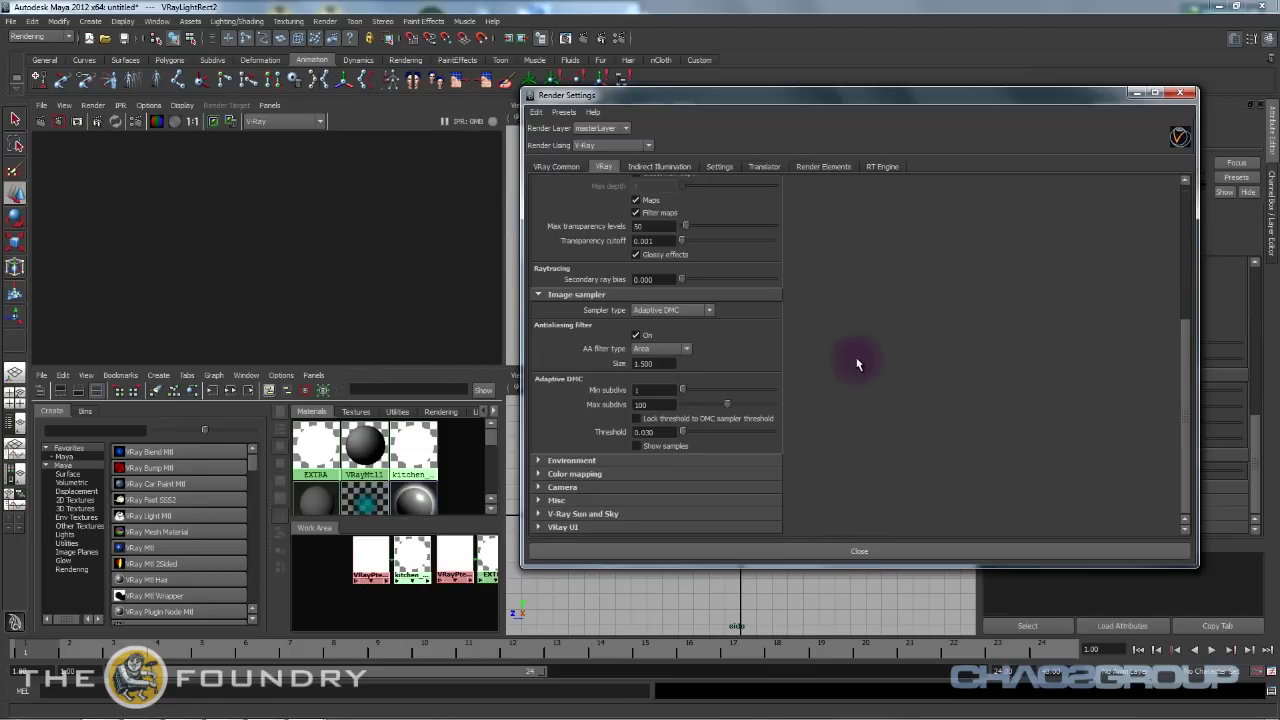
# Set the color mapping gamma to 2.2, and the dynamic memory limit to 8000 MB with a render region size of 32.
pyautogui.click(583, 474)
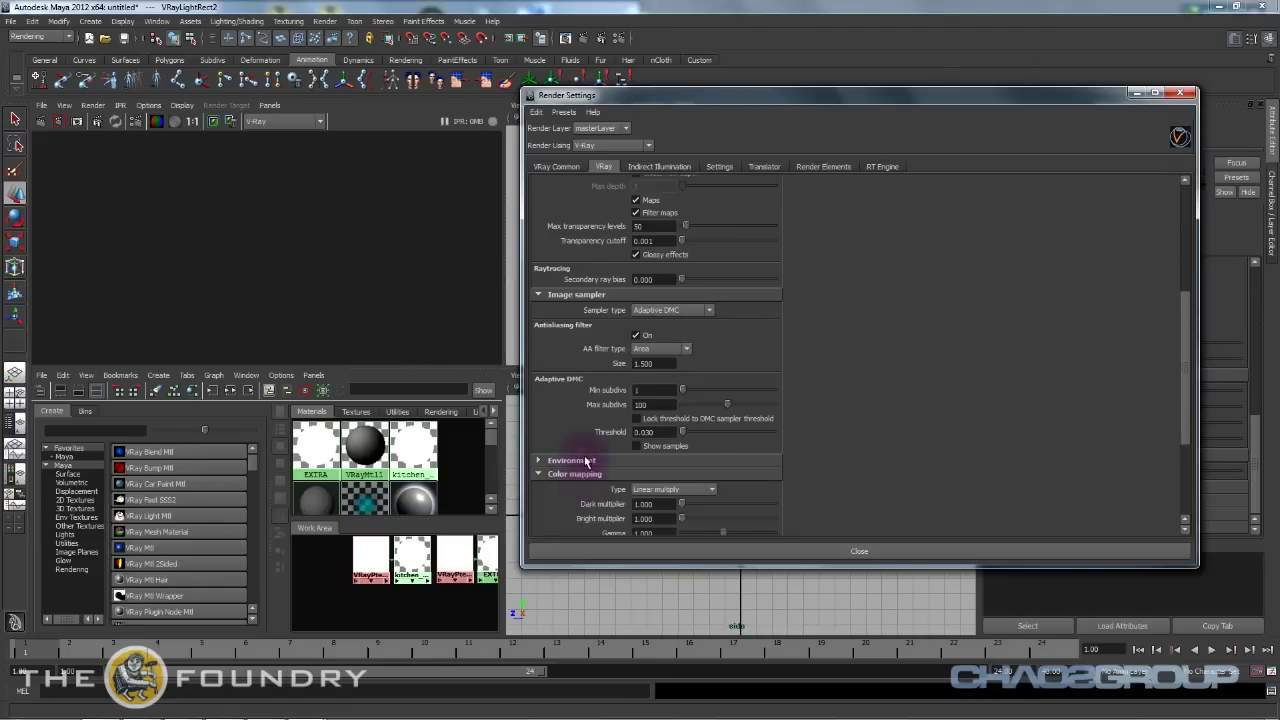
pyautogui.scroll(-5, 630, 410)
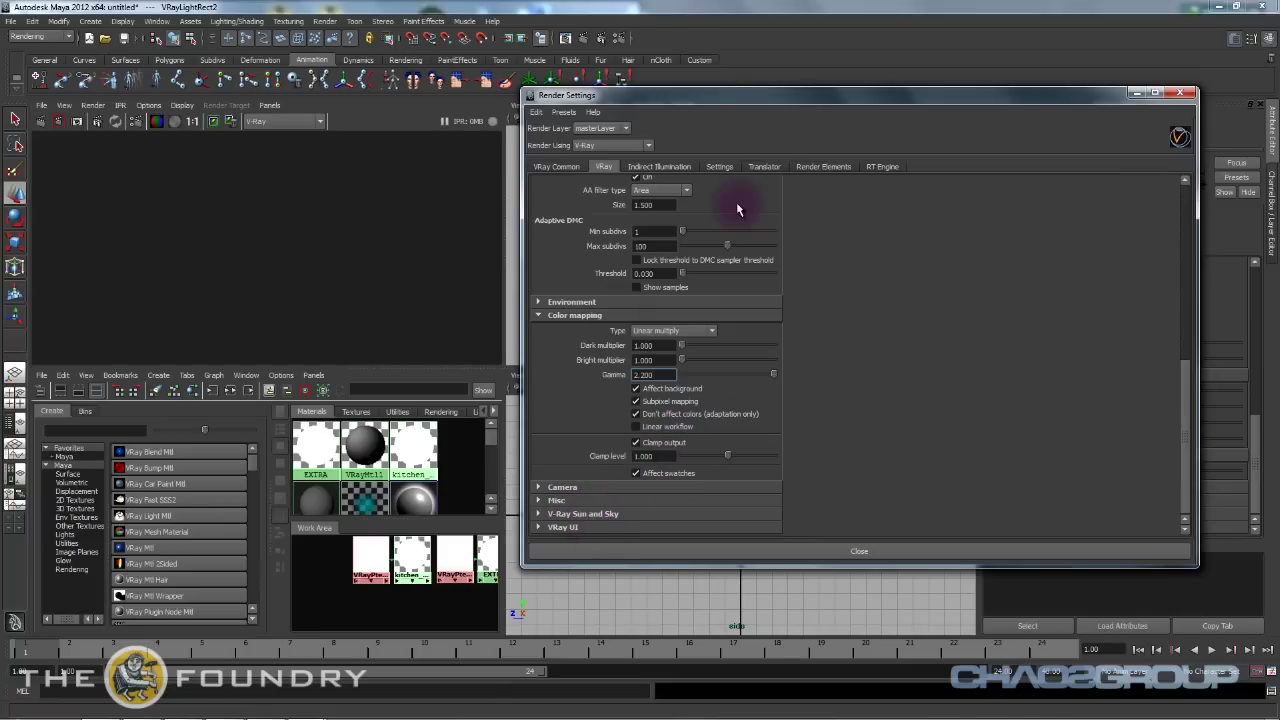
pyautogui.click(721, 168)
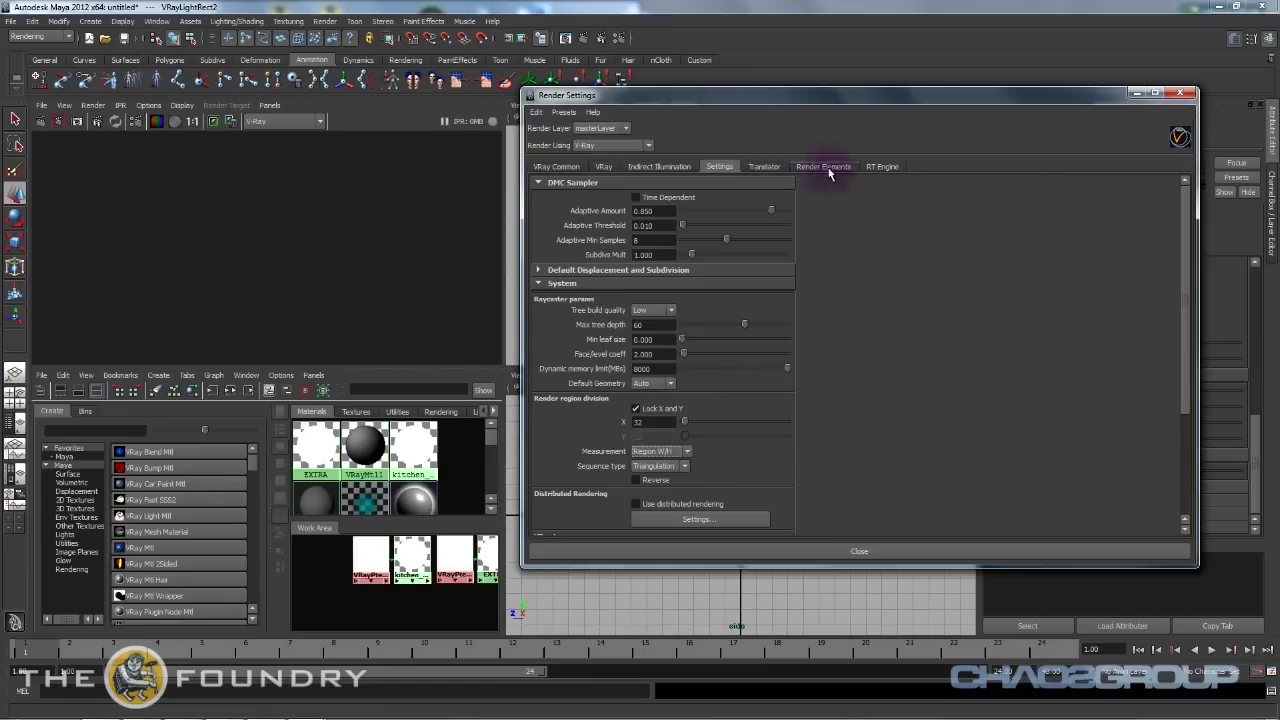
# Enable VRayProxy objects, particle systems, displacement, subdivision and fur as geometry for the RT engine.
pyautogui.click(883, 167)
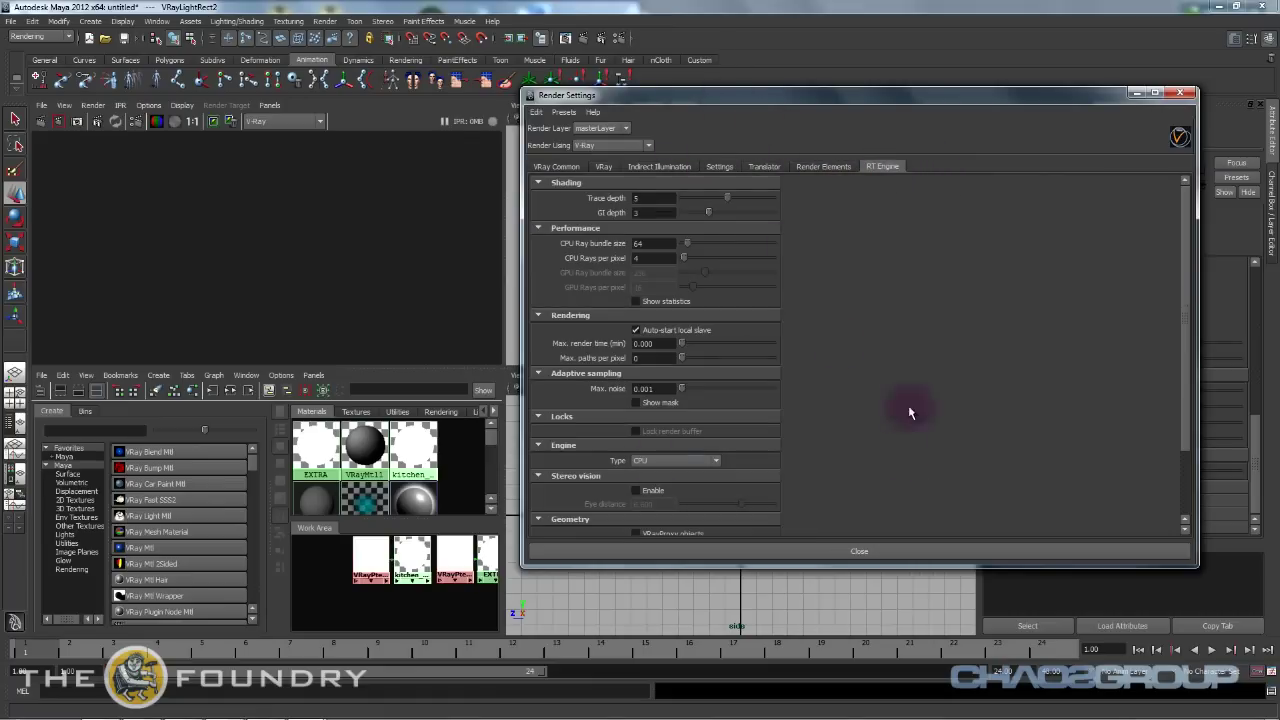
pyautogui.scroll(-3, 852, 296)
pyautogui.scroll(3, 775, 271)
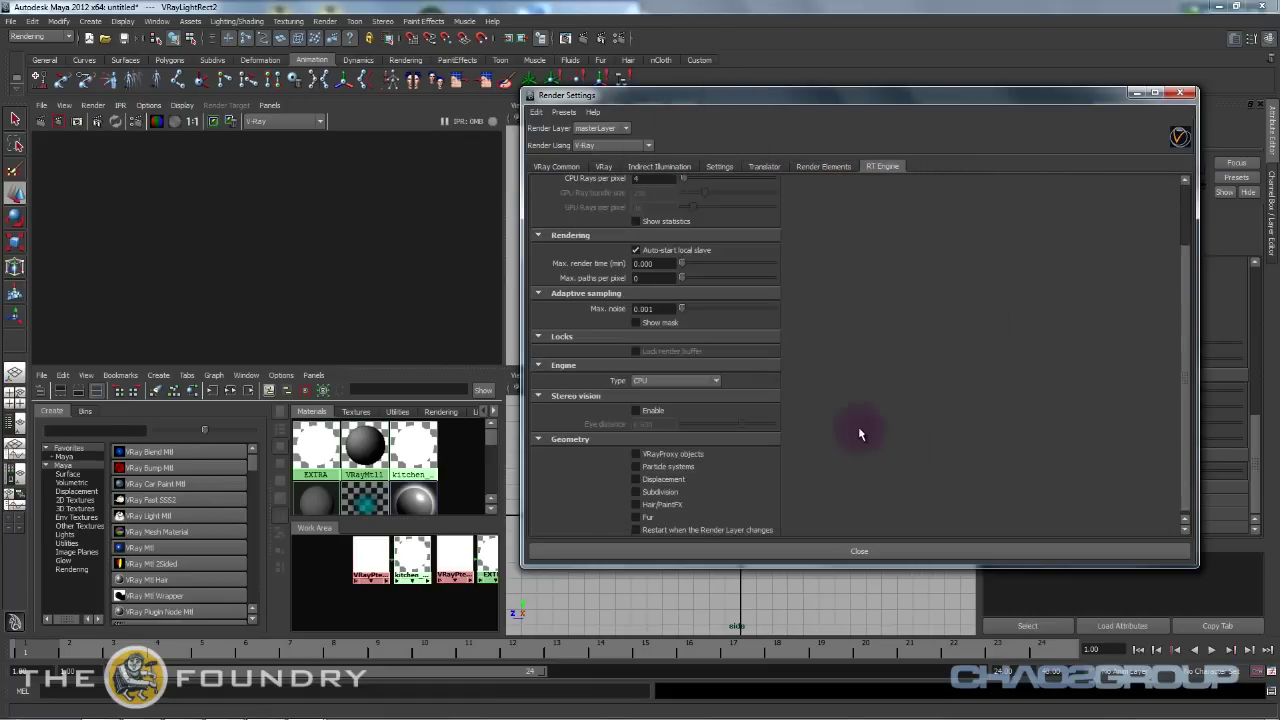
pyautogui.scroll(-3, 852, 428)
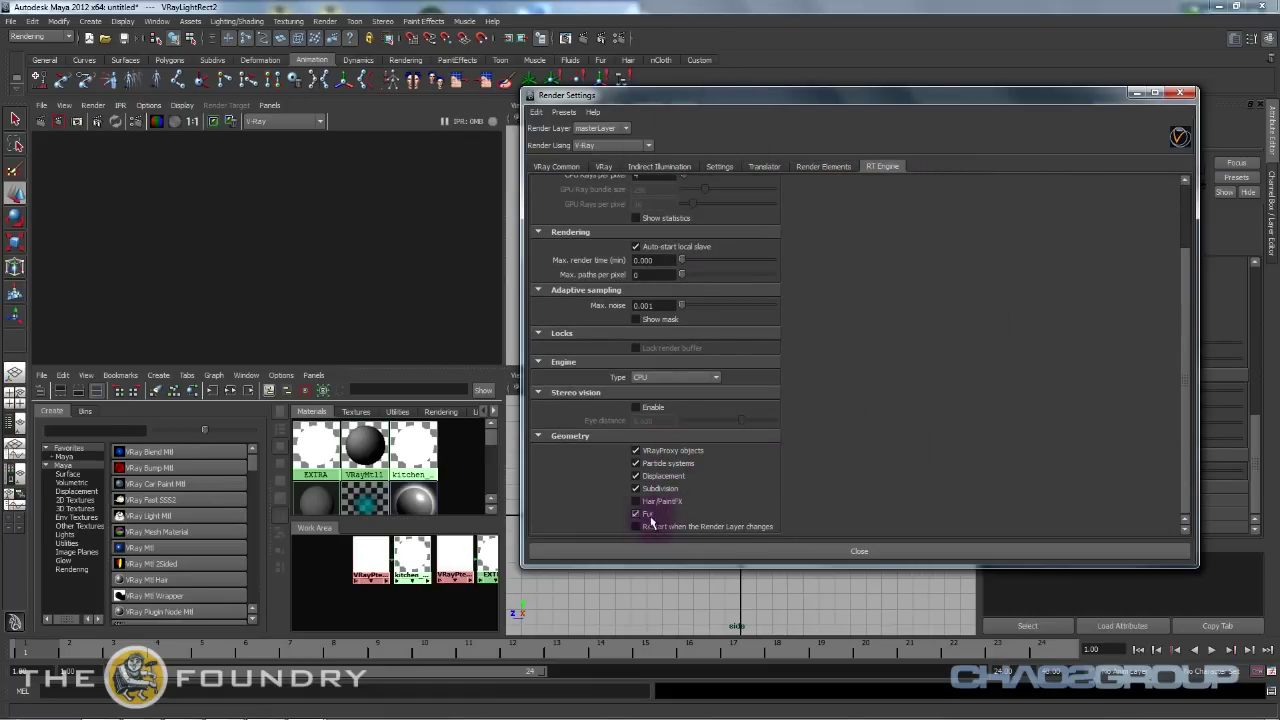
# Turn on global illumination and disable refractive caustics.
pyautogui.click(720, 167)
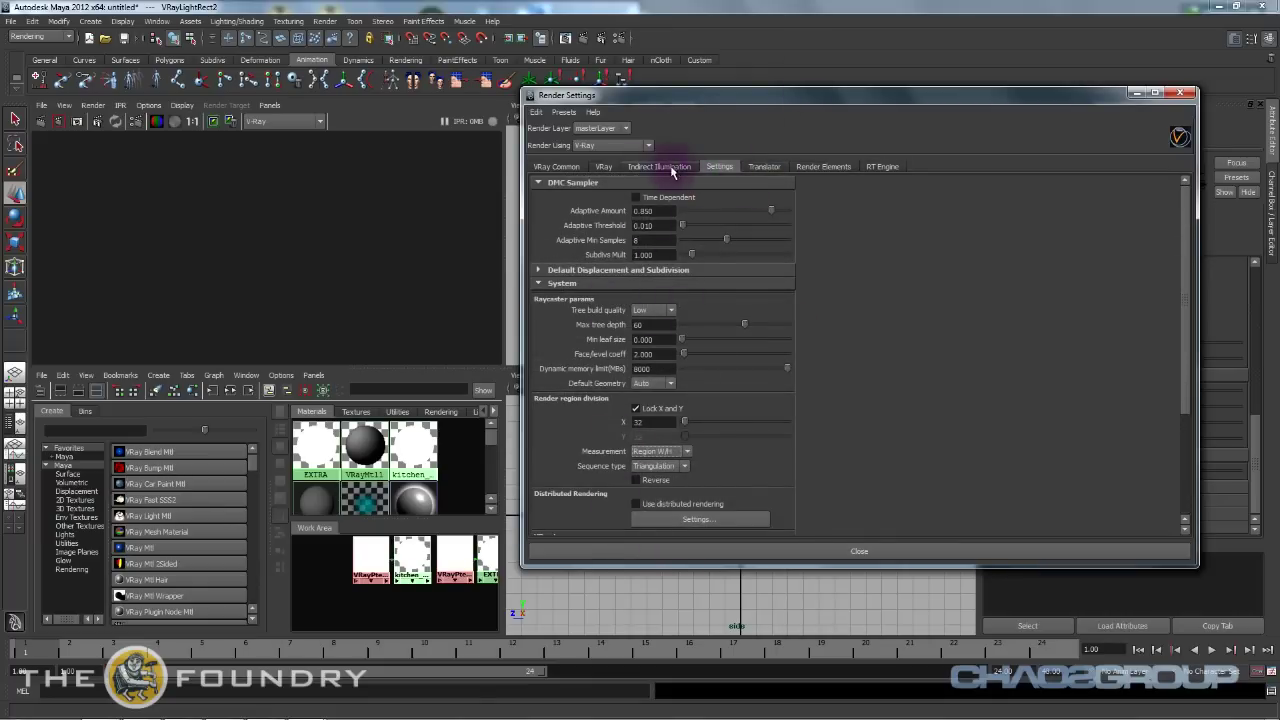
pyautogui.click(631, 167)
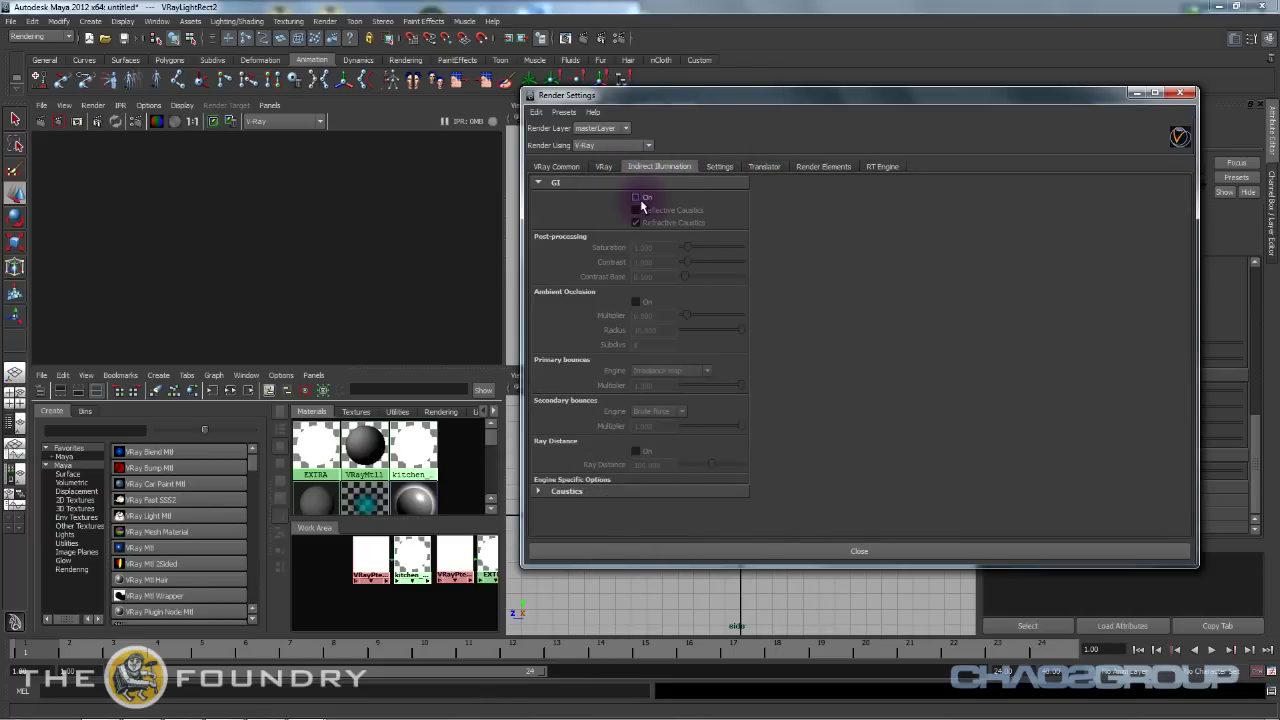
pyautogui.click(636, 198)
pyautogui.click(646, 223)
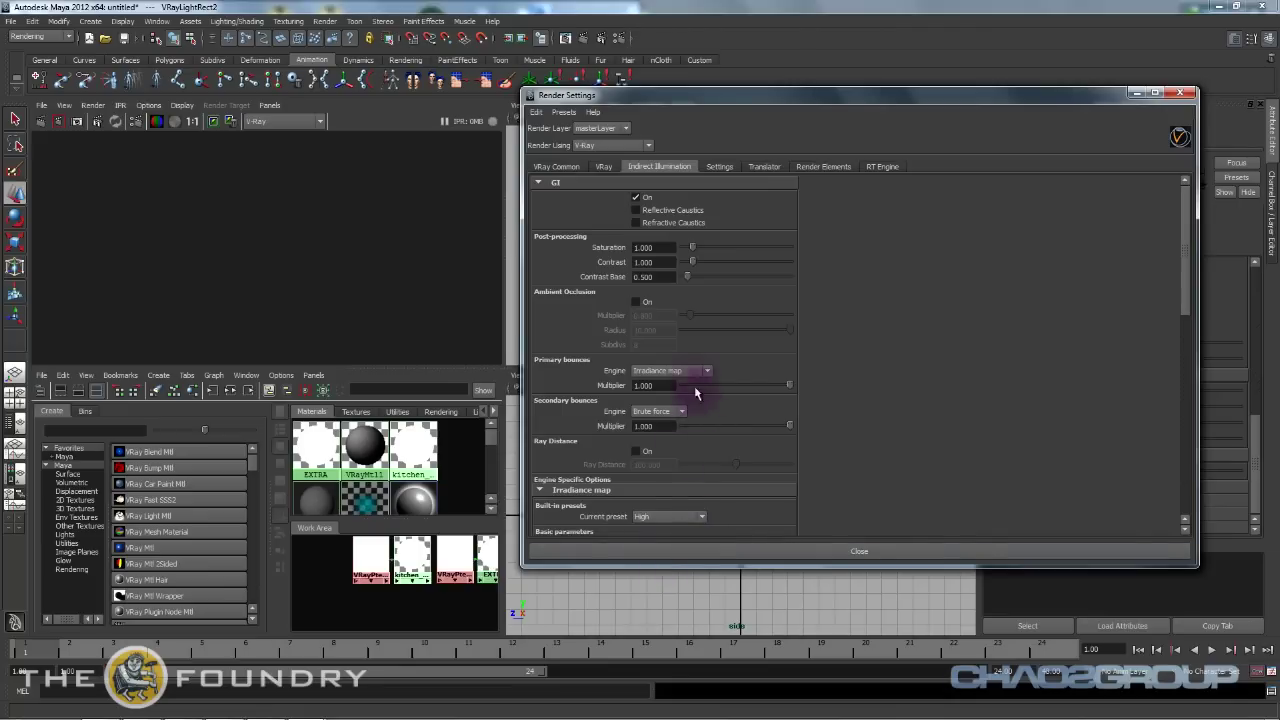
# Use Brute force for primary bounces and Light cache for secondary bounces, and close the render settings.
pyautogui.click(678, 371)
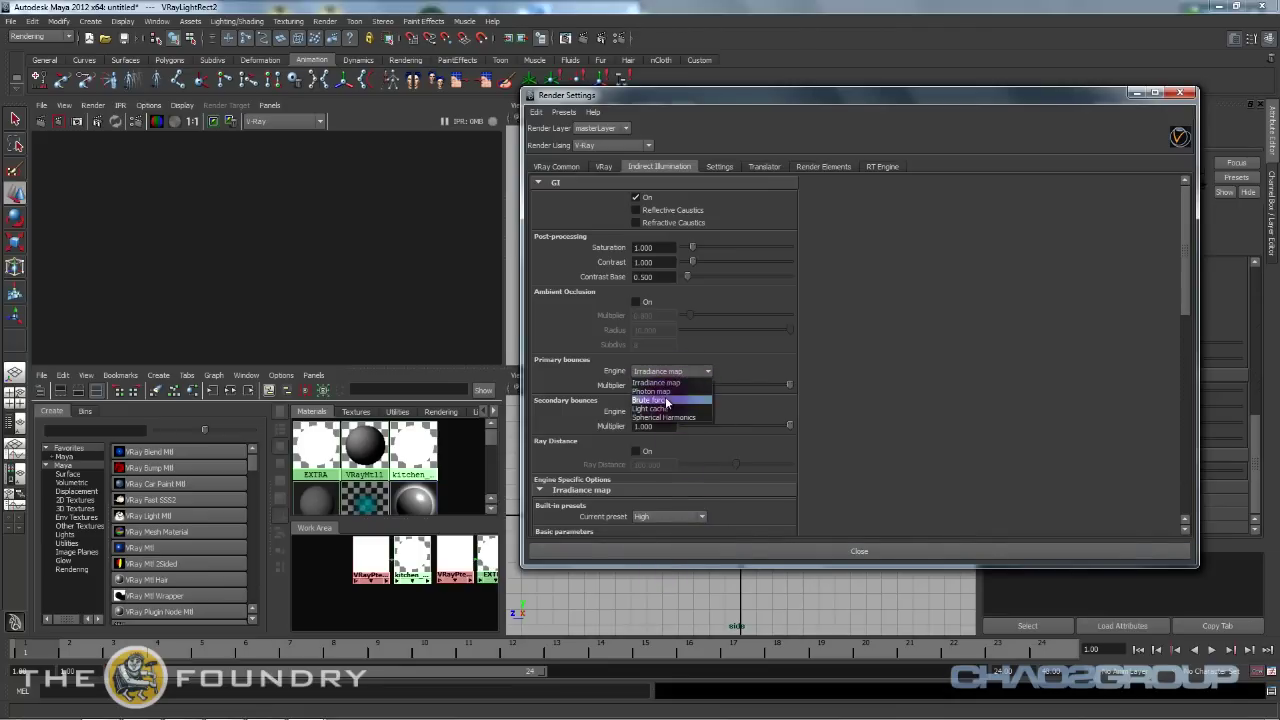
pyautogui.click(665, 400)
pyautogui.click(656, 411)
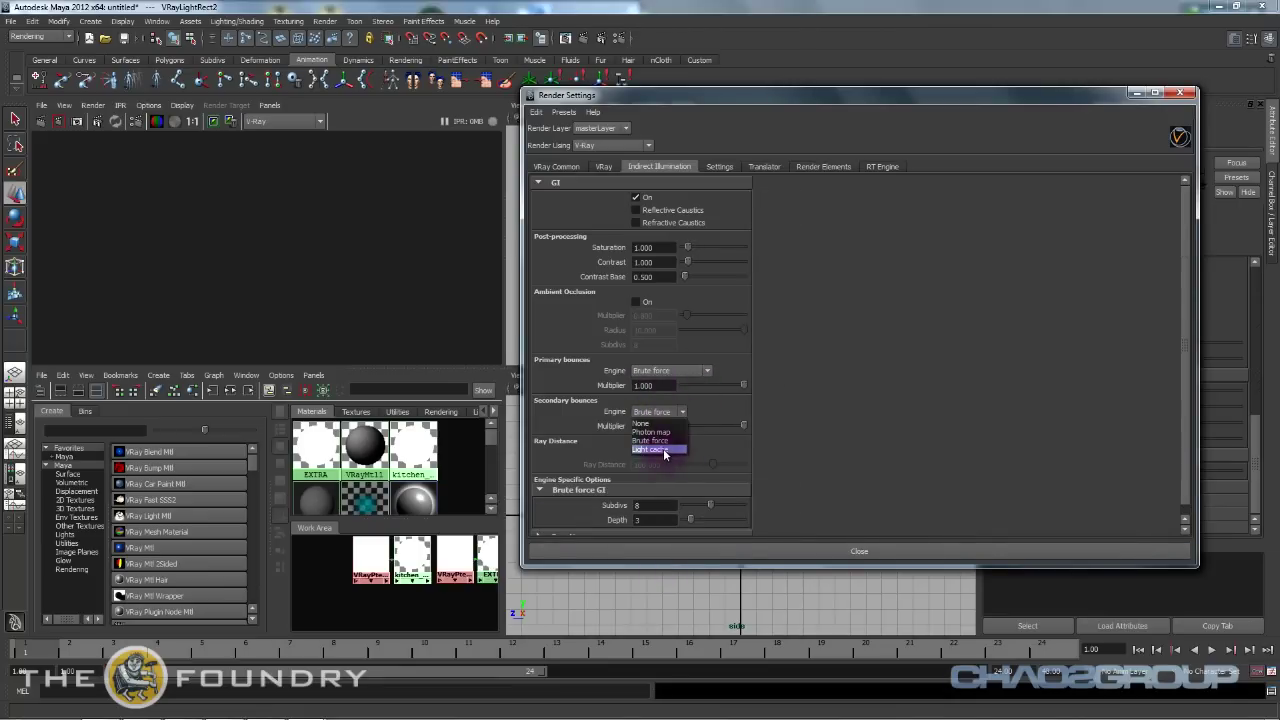
pyautogui.click(664, 450)
pyautogui.click(672, 555)
# Frame the sphere on the island more closely and start an IPR render of the persp camera.
pyautogui.keyDown('alt'); pyautogui.moveTo(754, 262); pyautogui.dragTo(737, 246); pyautogui.keyUp('alt')
pyautogui.keyDown('alt'); pyautogui.moveTo(737, 246); pyautogui.dragTo(745, 287, button='middle'); pyautogui.keyUp('alt')
pyautogui.click(120, 105)
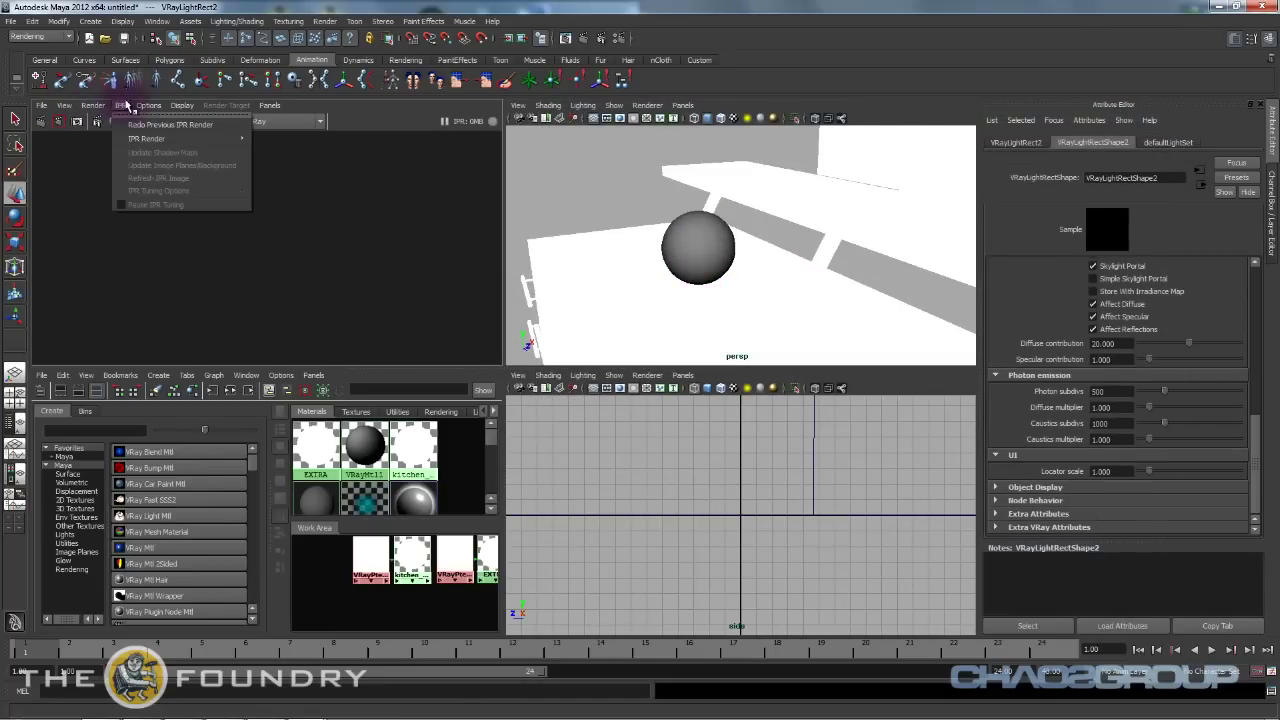
pyautogui.moveTo(180, 138)
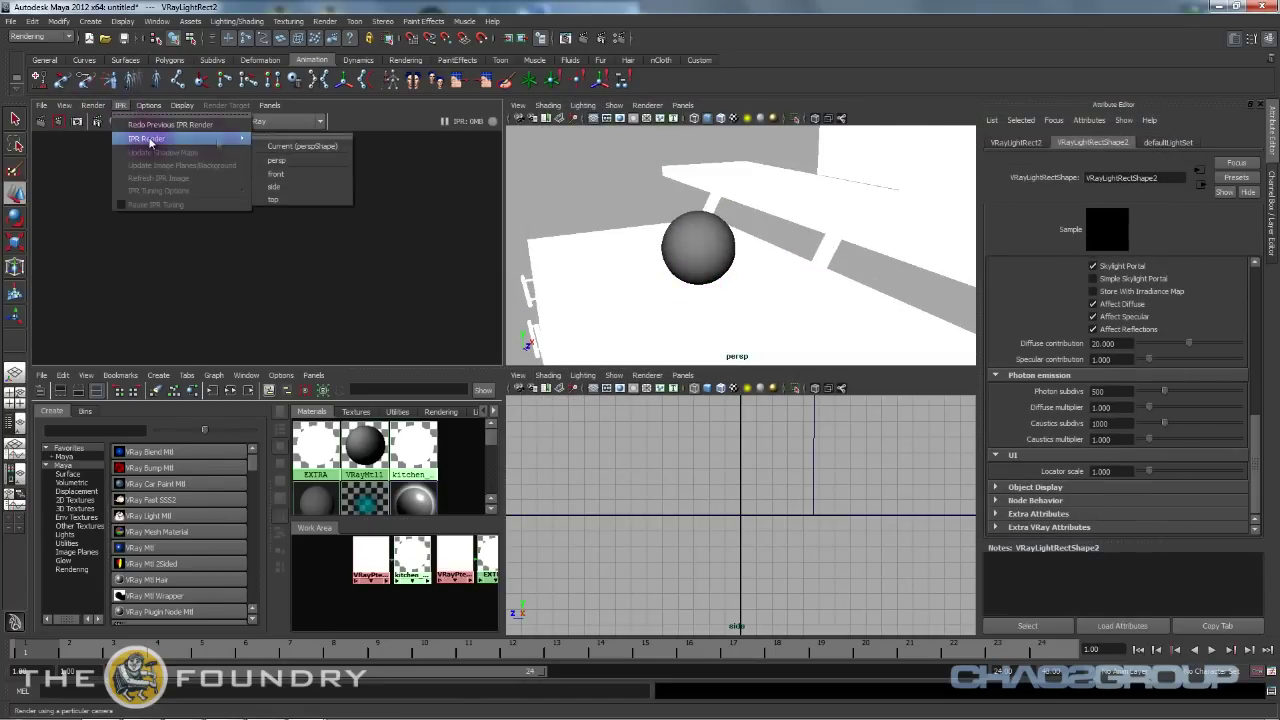
pyautogui.click(308, 162)
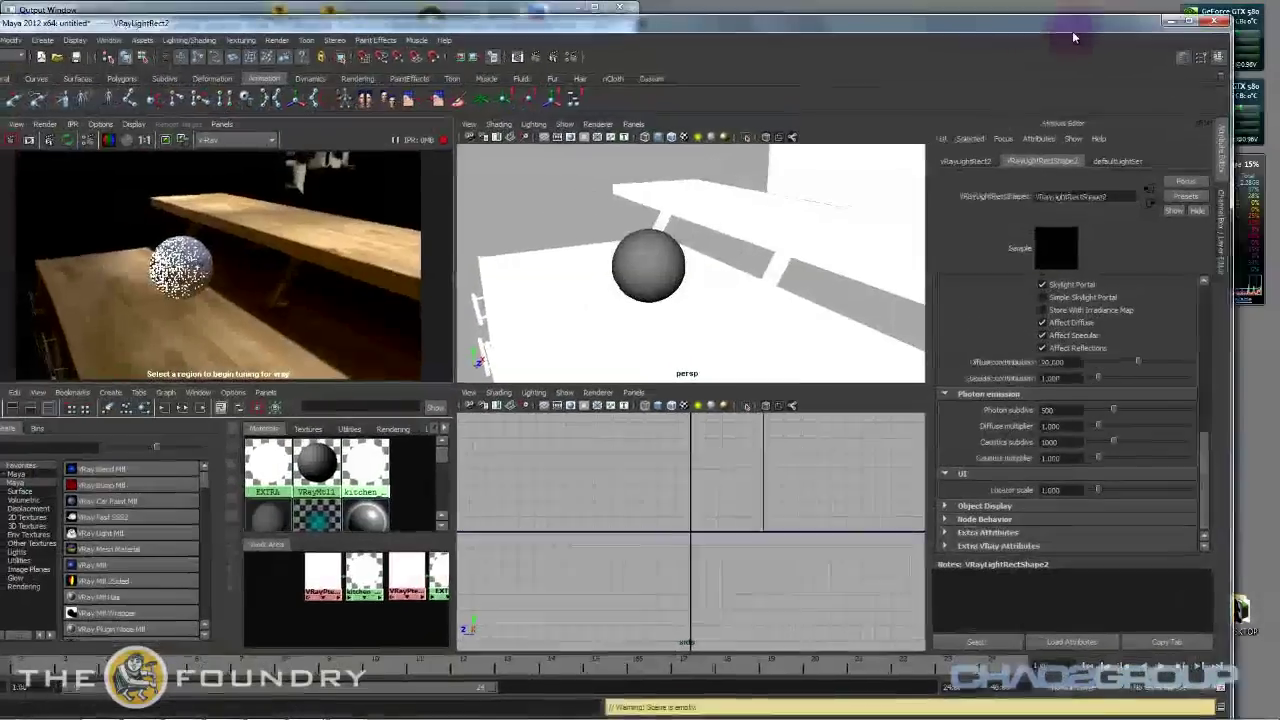
pyautogui.doubleClick(1080, 25)
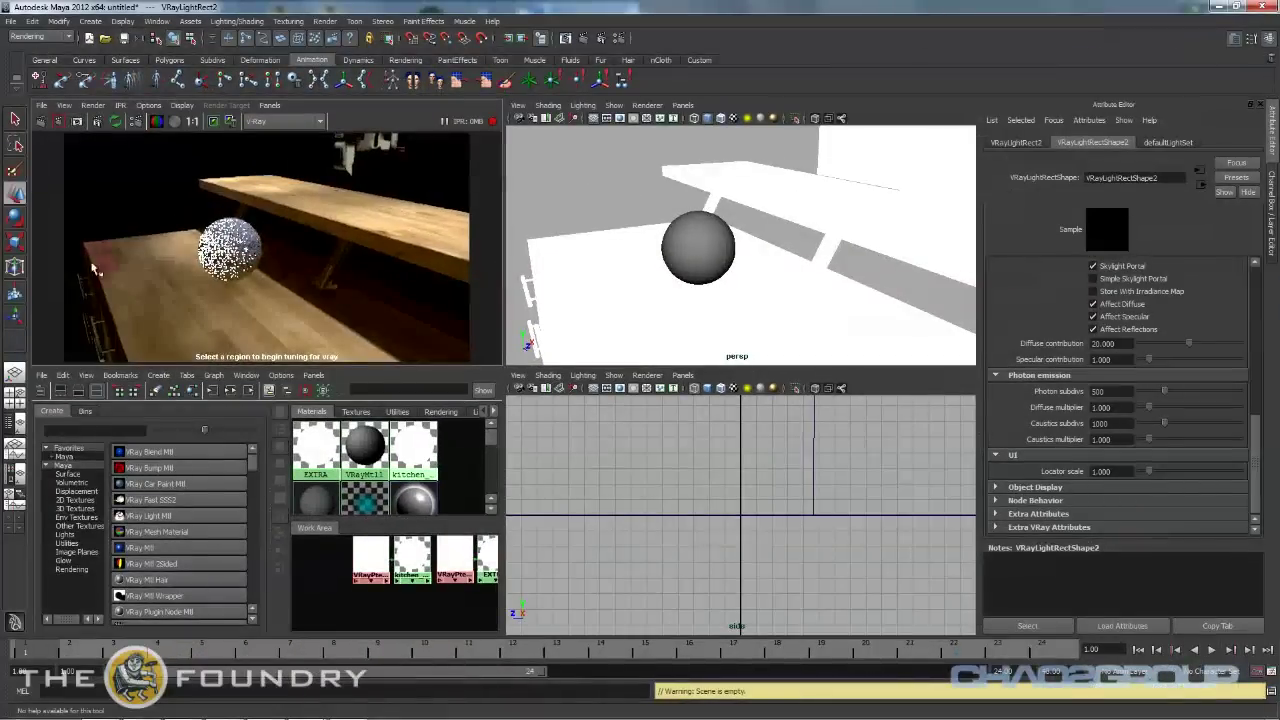
# Examine the live render of the sphere and wooden island up close and from different camera angles.
pyautogui.scroll(3, 357, 214)
pyautogui.keyDown('alt'); pyautogui.moveTo(316, 318); pyautogui.dragTo(521, 294, button='middle'); pyautogui.keyUp('alt')
pyautogui.scroll(1, 330, 228)
pyautogui.keyDown('alt'); pyautogui.moveTo(314, 222); pyautogui.dragTo(206, 246, button='middle'); pyautogui.keyUp('alt')
pyautogui.scroll(1, 290, 246)
pyautogui.keyDown('alt'); pyautogui.moveTo(325, 243); pyautogui.dragTo(260, 230, button='middle'); pyautogui.keyUp('alt')
pyautogui.scroll(2, 265, 252)
pyautogui.keyDown('alt'); pyautogui.moveTo(764, 239); pyautogui.dragTo(754, 230); pyautogui.keyUp('alt')
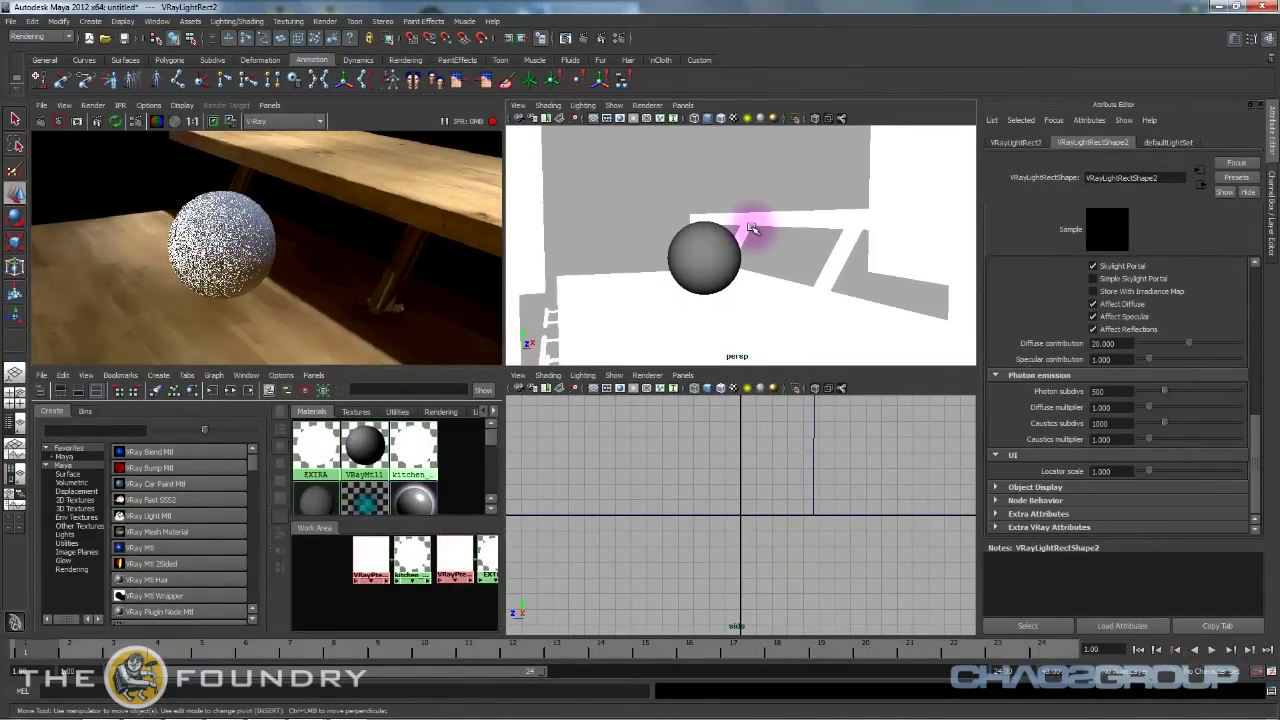
pyautogui.scroll(-2, 248, 274)
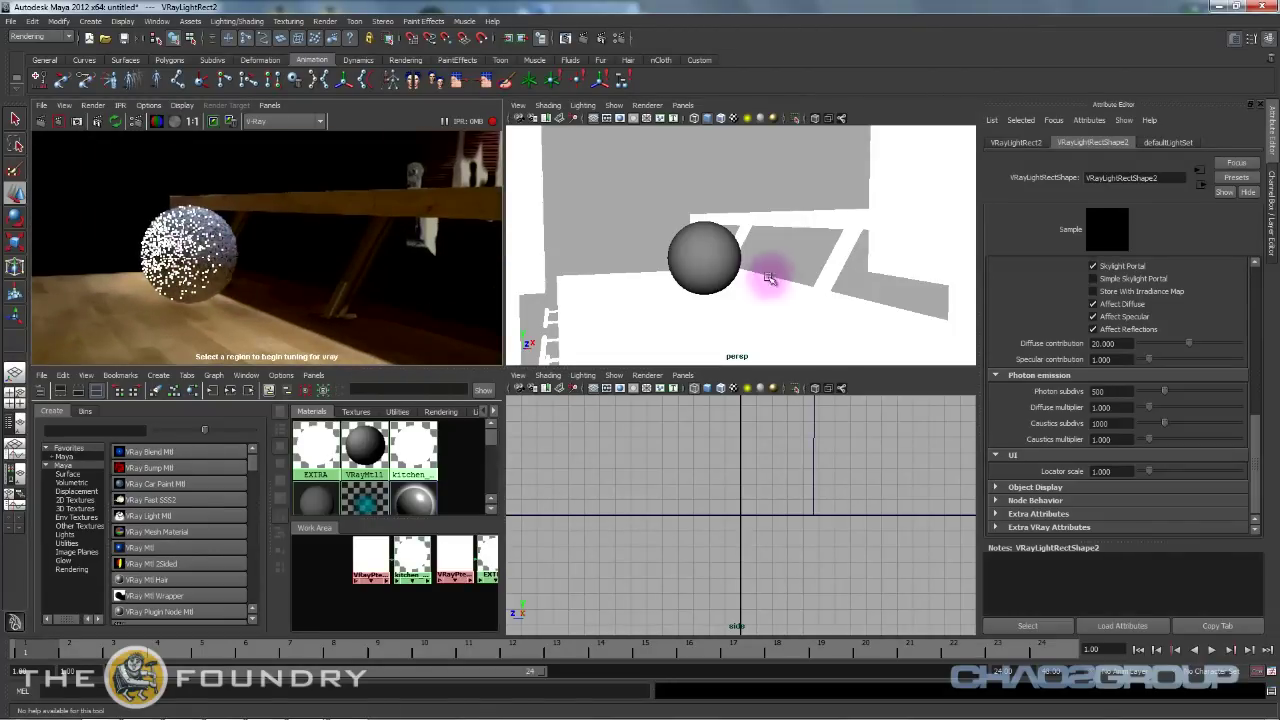
pyautogui.keyDown('alt'); pyautogui.moveTo(769, 277); pyautogui.dragTo(700, 293); pyautogui.keyUp('alt')
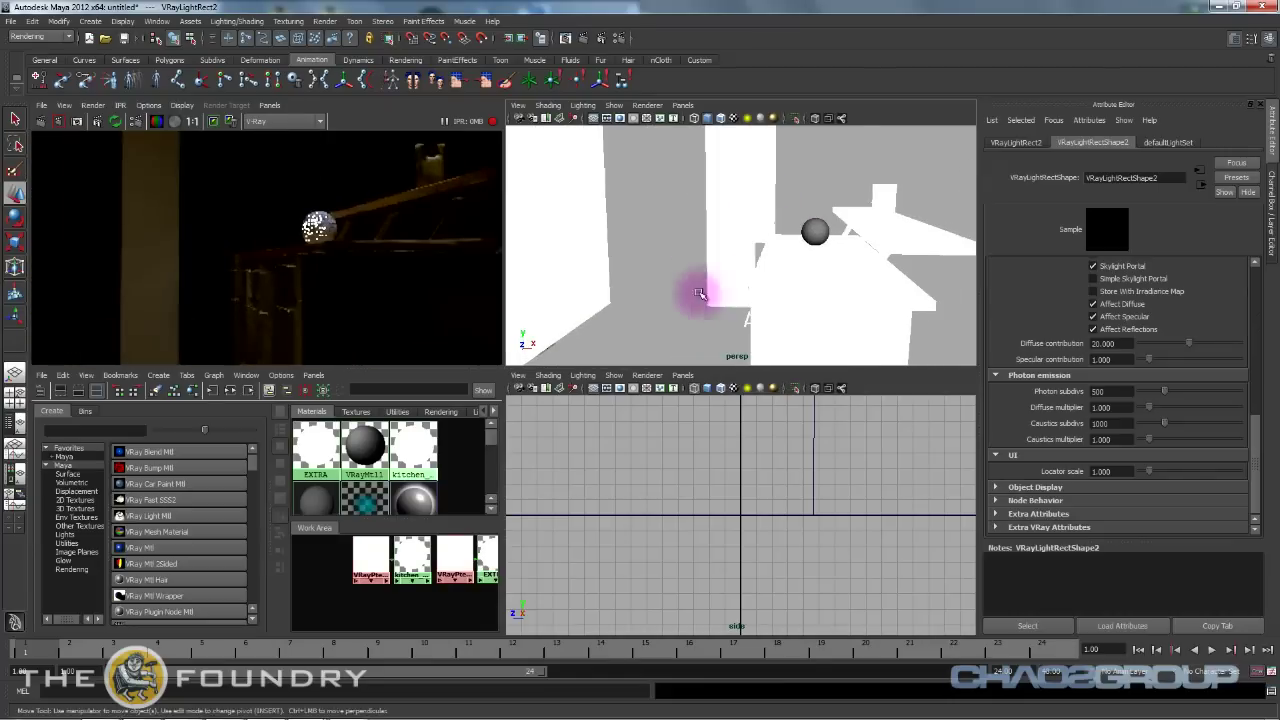
# Create a polygon plane and scale it up to a large surface.
pyautogui.click(90, 21)
pyautogui.moveTo(150, 53)
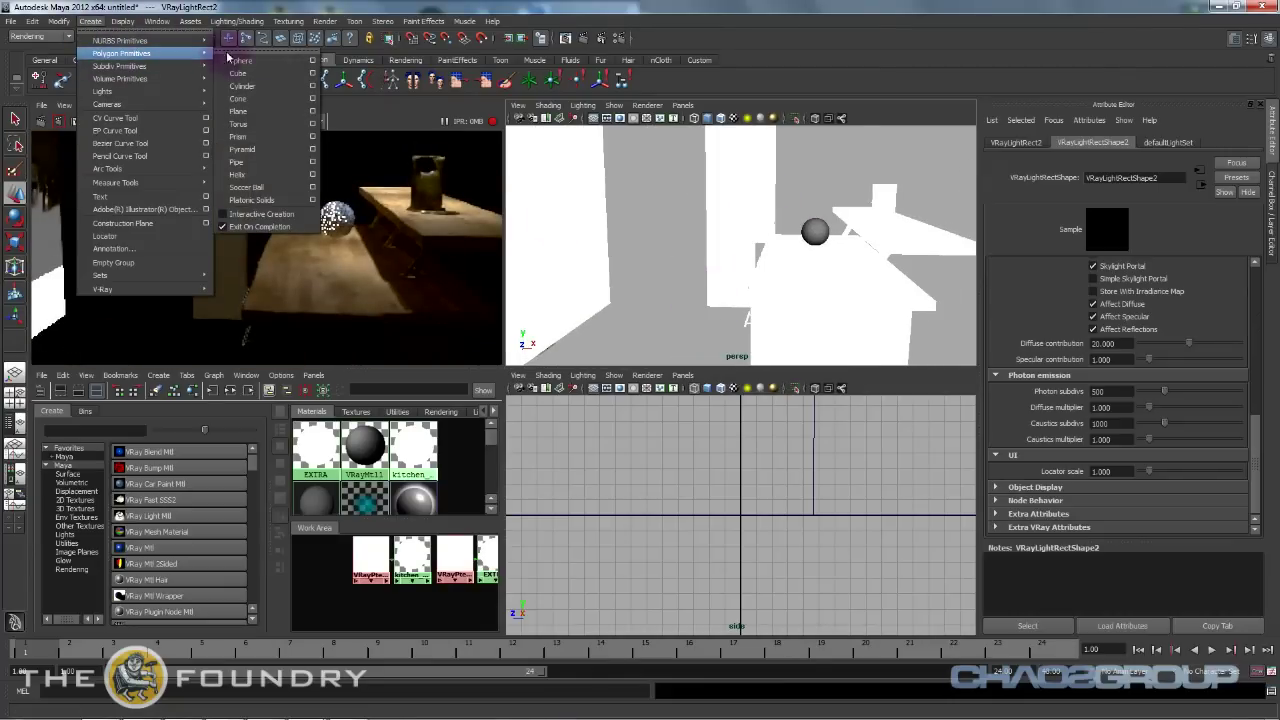
pyautogui.click(250, 113)
pyautogui.press('r')
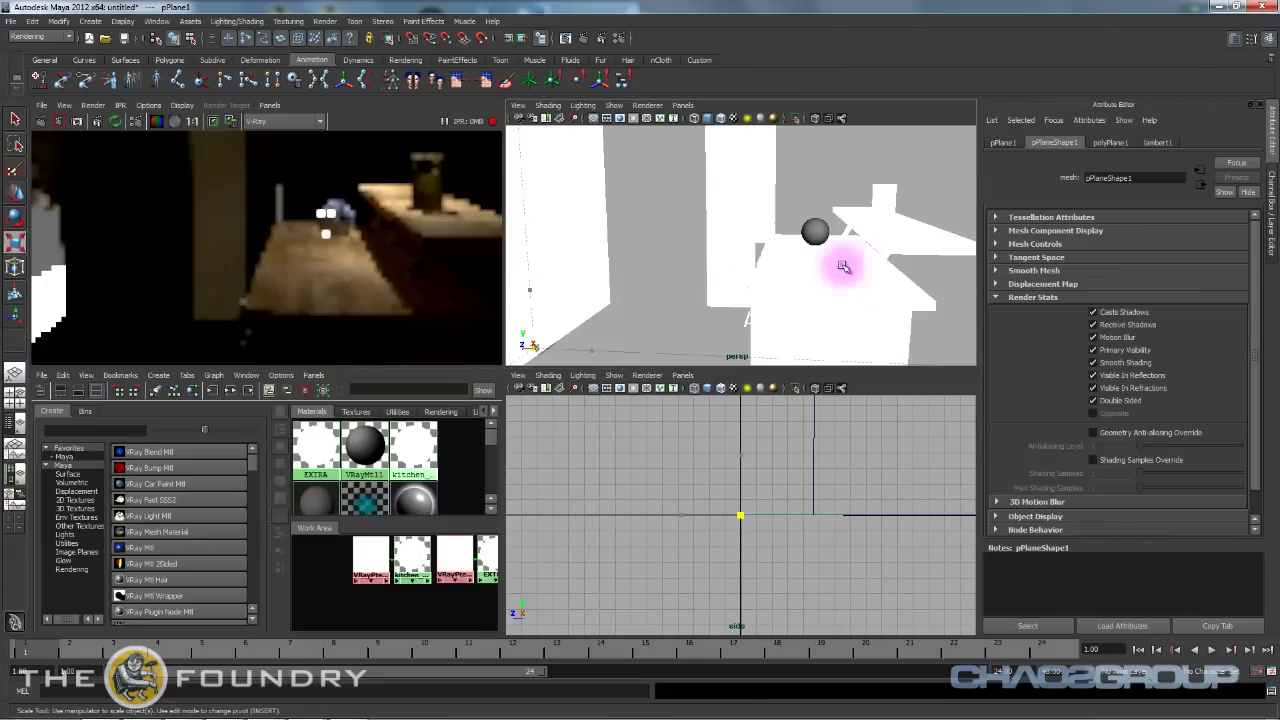
pyautogui.moveTo(541, 349); pyautogui.dragTo(712, 293)
# Rotate the plane upright and move it next to the kitchen island.
pyautogui.press('e')
pyautogui.moveTo(583, 315); pyautogui.dragTo(484, 275)
pyautogui.press('w')
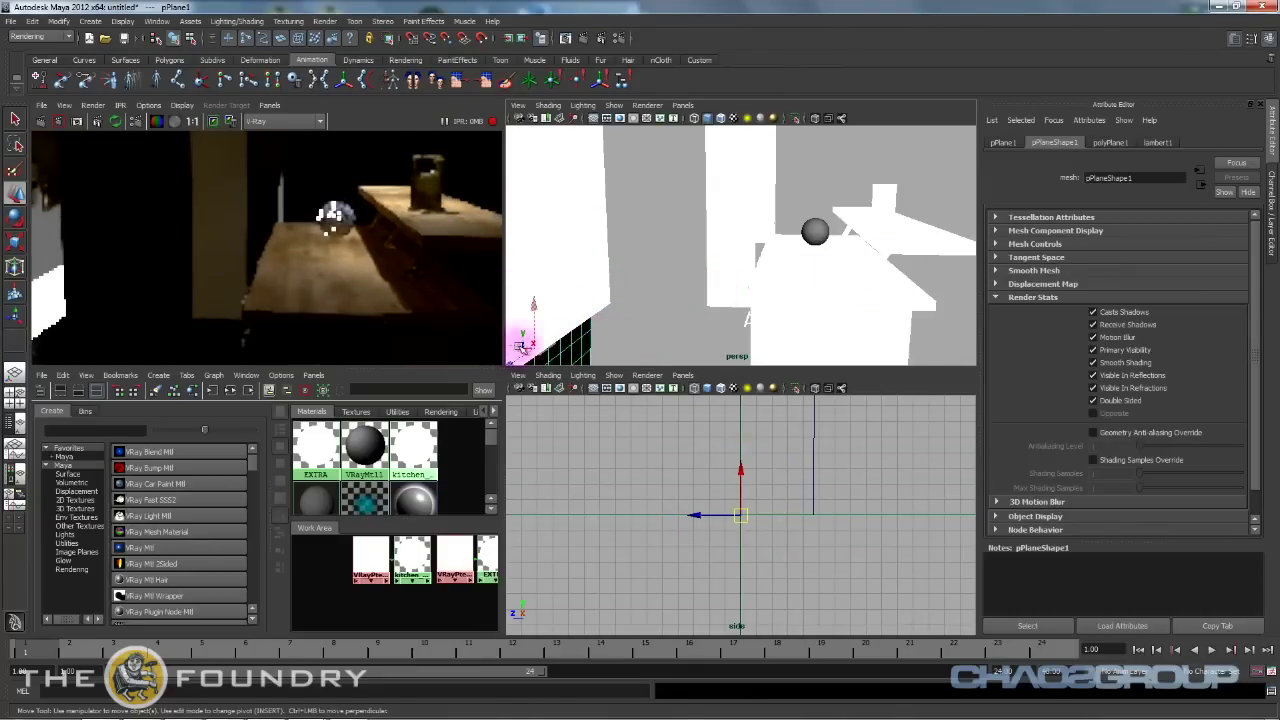
pyautogui.moveTo(541, 349); pyautogui.dragTo(1146, 249)
# Scale the upright plane up further and shift it beside the kitchen island.
pyautogui.press('r')
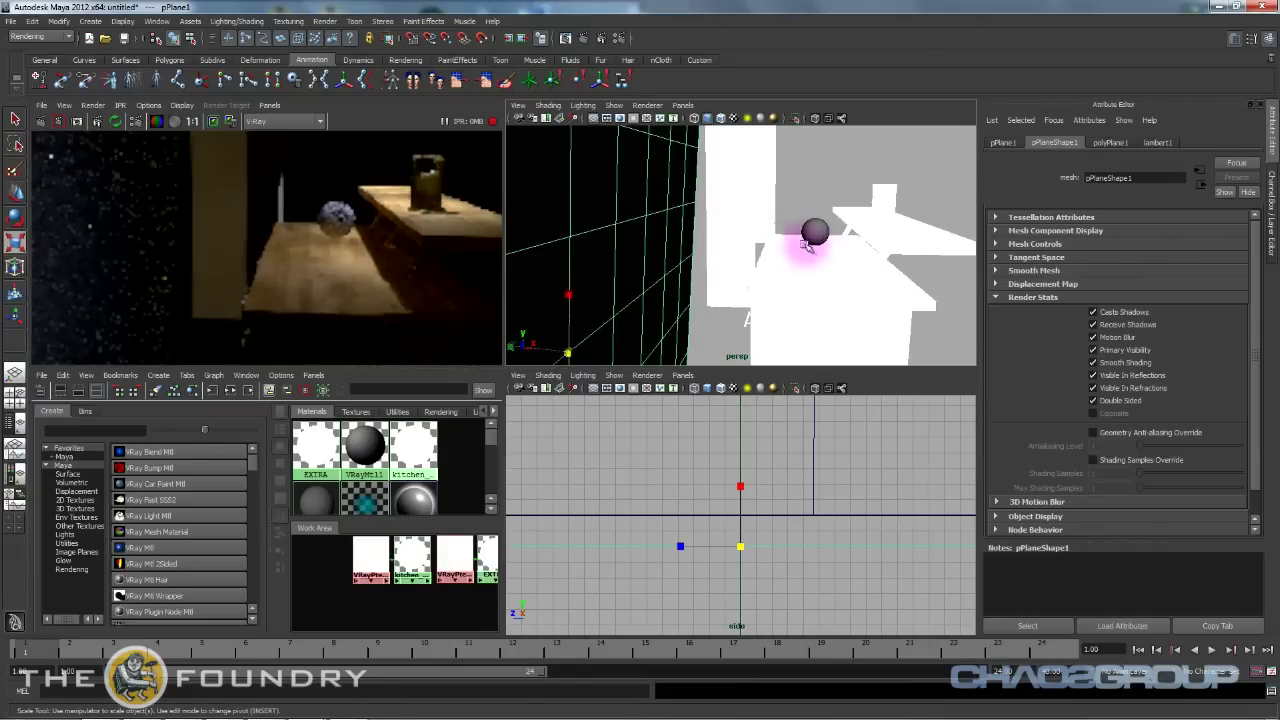
pyautogui.keyDown('alt'); pyautogui.moveTo(757, 248); pyautogui.dragTo(759, 252, button='right'); pyautogui.keyUp('alt')
pyautogui.keyDown('alt'); pyautogui.moveTo(759, 252); pyautogui.dragTo(823, 246); pyautogui.keyUp('alt')
pyautogui.press('w')
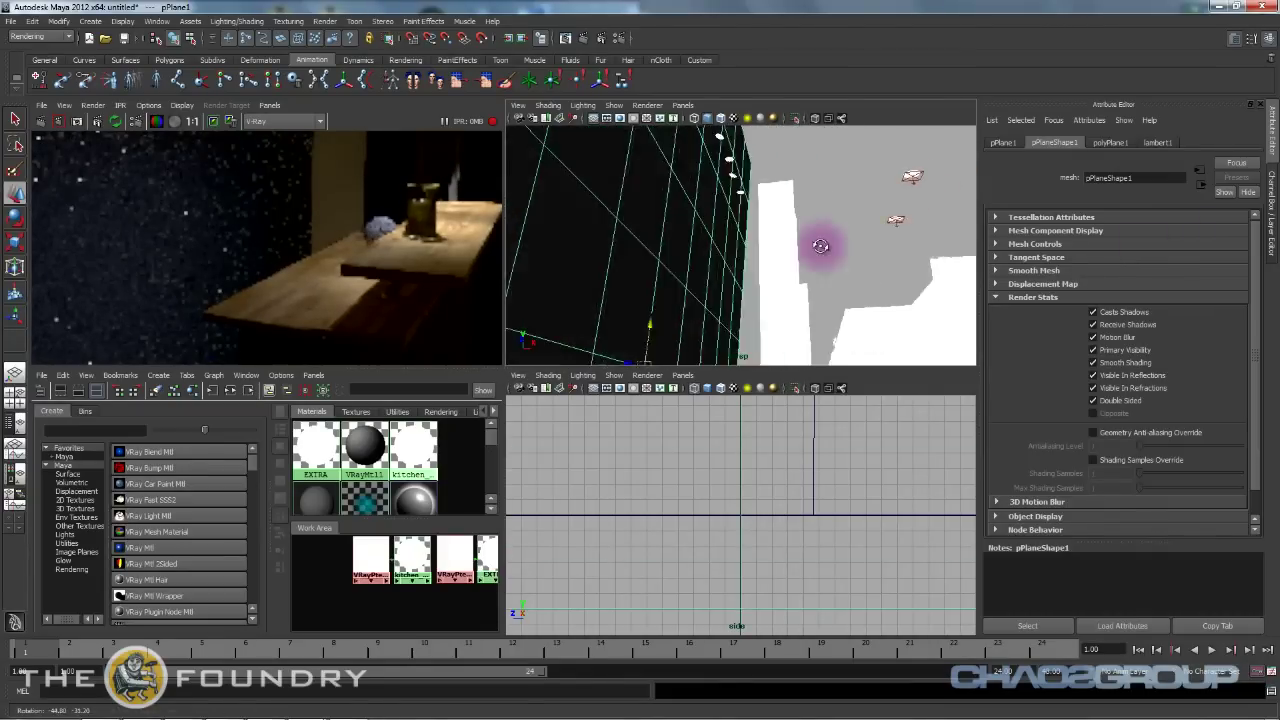
pyautogui.keyDown('alt'); pyautogui.moveTo(823, 246); pyautogui.dragTo(746, 240, button='right'); pyautogui.keyUp('alt')
pyautogui.moveTo(746, 240)
pyautogui.keyDown('alt'); pyautogui.mouseDown()
pyautogui.moveTo(726, 234)
pyautogui.moveTo(738, 232)
pyautogui.mouseUp(); pyautogui.keyUp('alt')
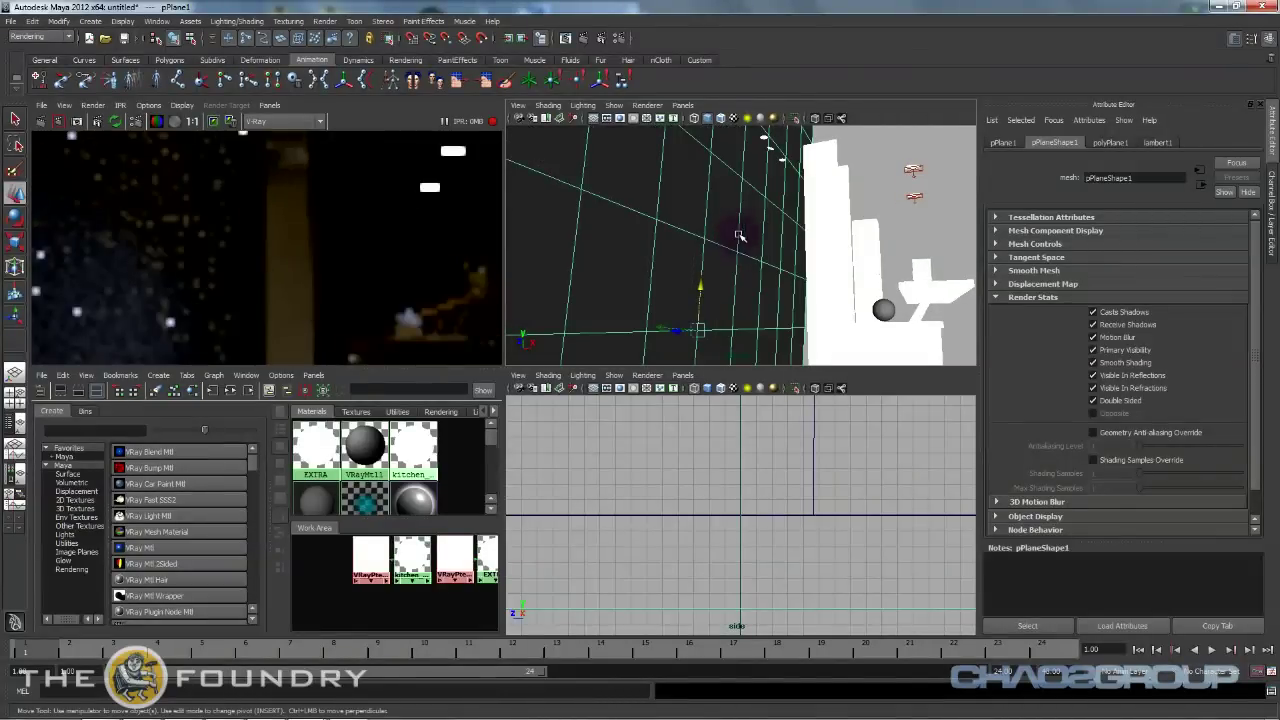
# Rotate the large plane, view the sphere and island in the live render, and clear the selection.
pyautogui.press('e')
pyautogui.moveTo(720, 297); pyautogui.dragTo(736, 289)
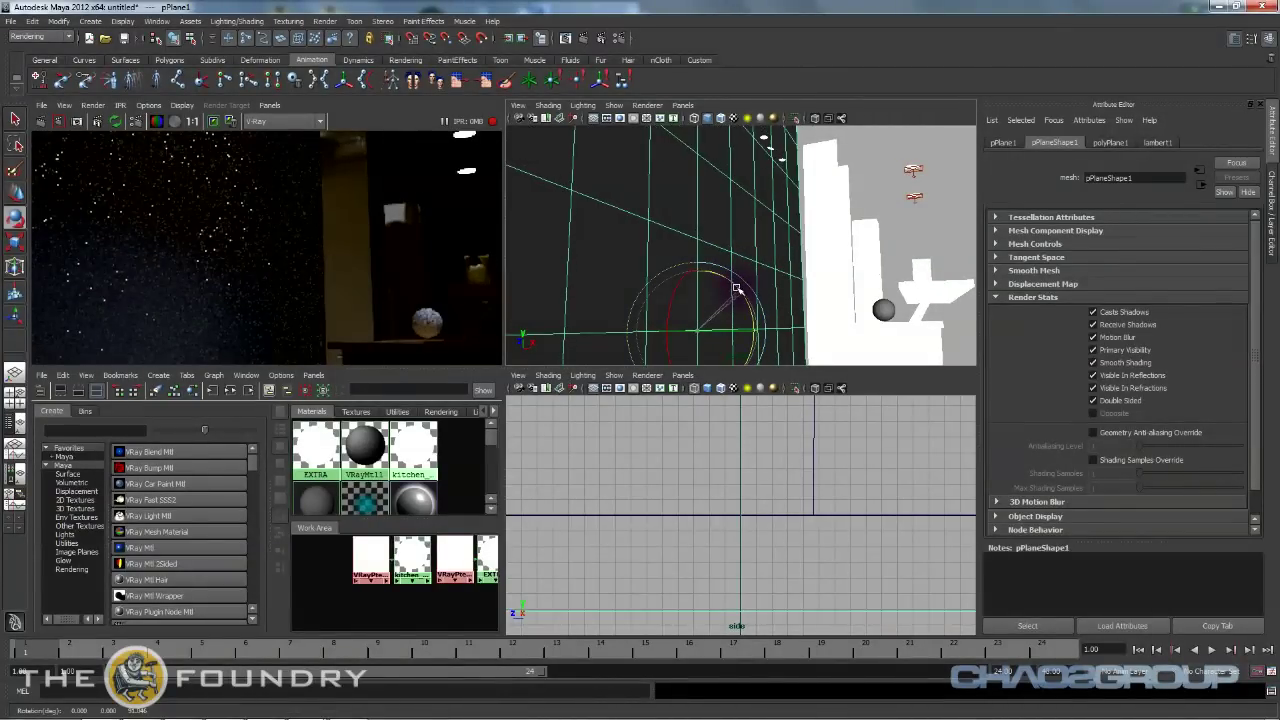
pyautogui.keyDown('alt'); pyautogui.moveTo(736, 289); pyautogui.dragTo(663, 206, button='right'); pyautogui.keyUp('alt')
pyautogui.keyDown('alt'); pyautogui.moveTo(663, 206); pyautogui.dragTo(720, 260); pyautogui.keyUp('alt')
pyautogui.keyDown('alt'); pyautogui.moveTo(720, 260); pyautogui.dragTo(713, 298, button='middle'); pyautogui.keyUp('alt')
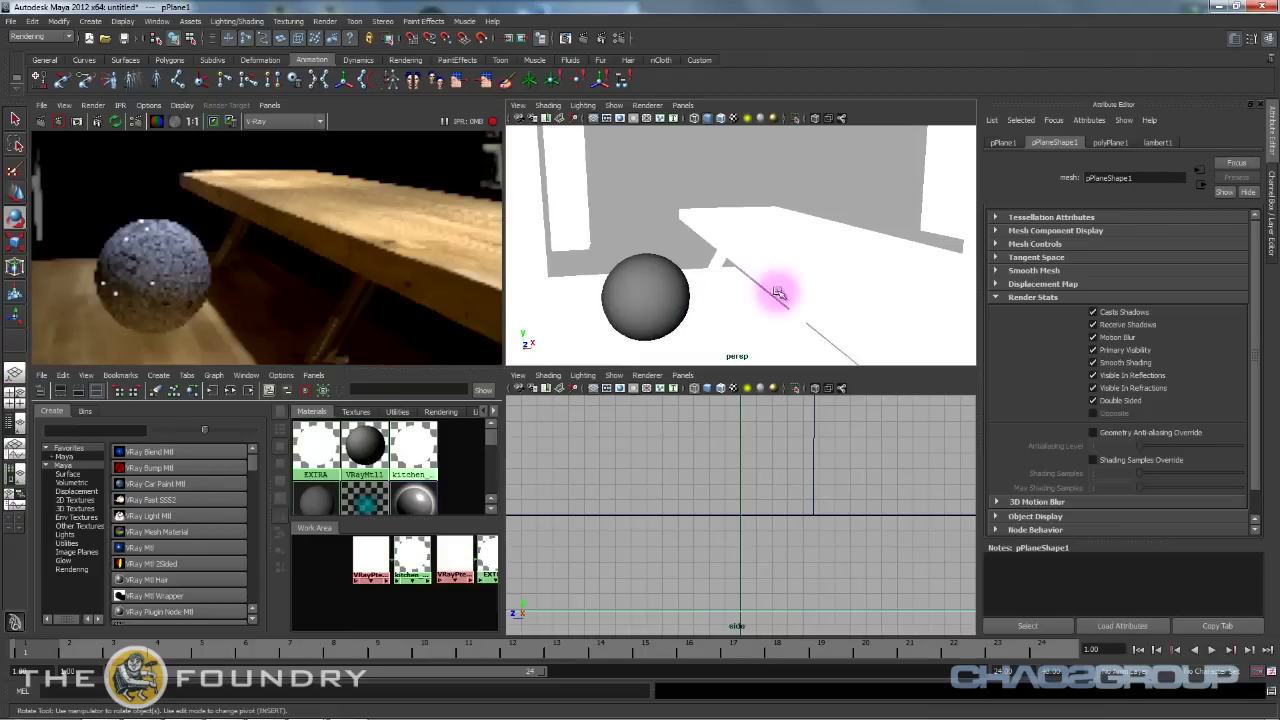
pyautogui.click(677, 171)
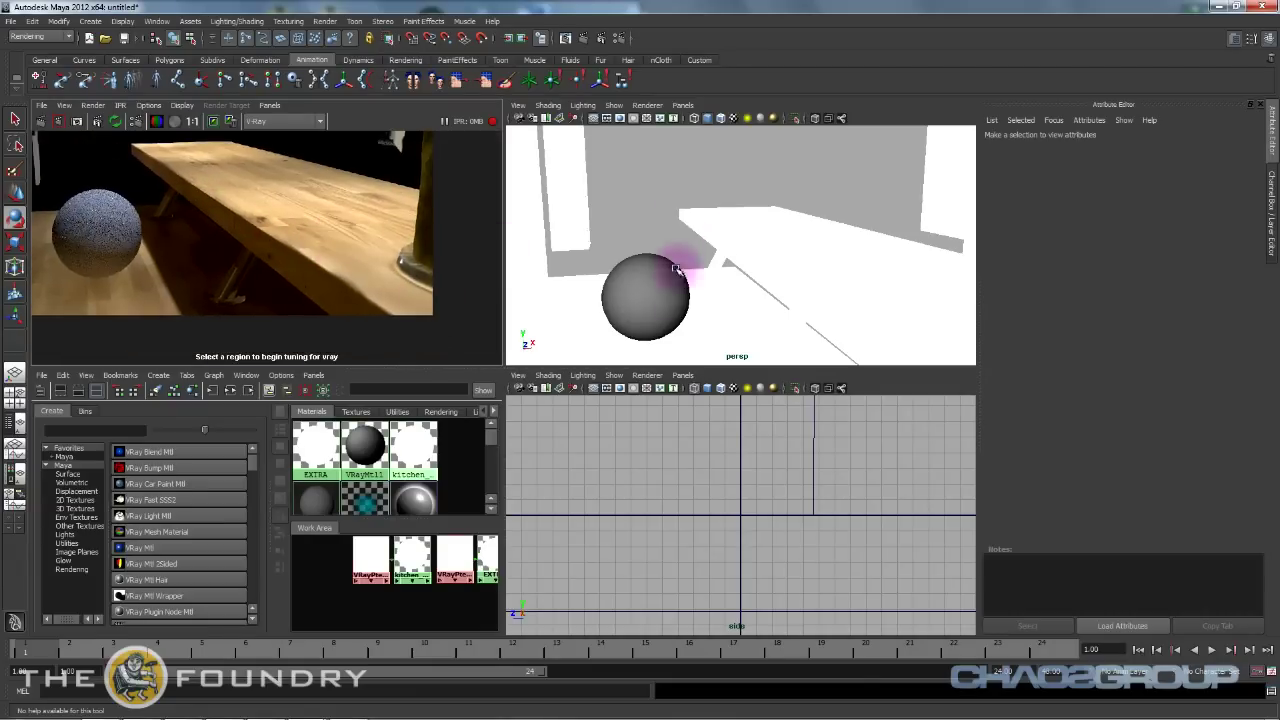
# Select the sphere on the wooden surface and scale it down uniformly to about 4.75.
pyautogui.keyDown('alt'); pyautogui.moveTo(677, 268); pyautogui.dragTo(757, 220); pyautogui.keyUp('alt')
pyautogui.click(699, 232)
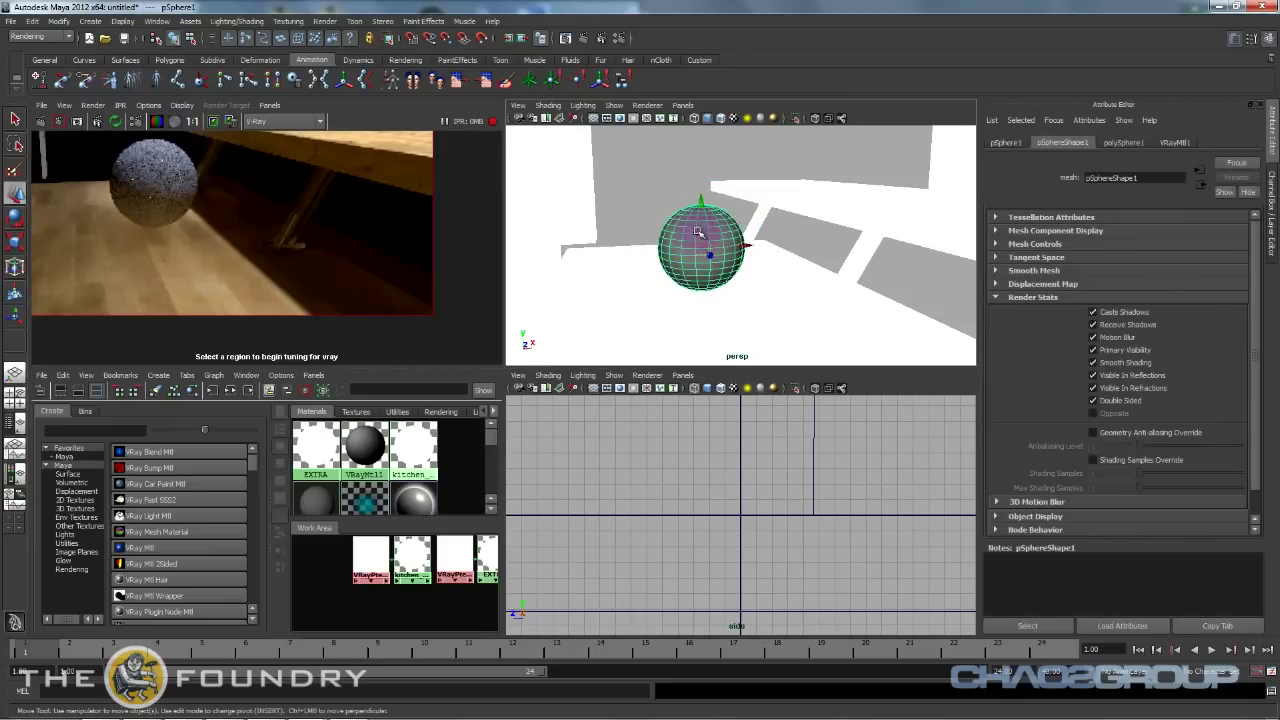
pyautogui.press('r')
pyautogui.moveTo(757, 271); pyautogui.dragTo(727, 270)
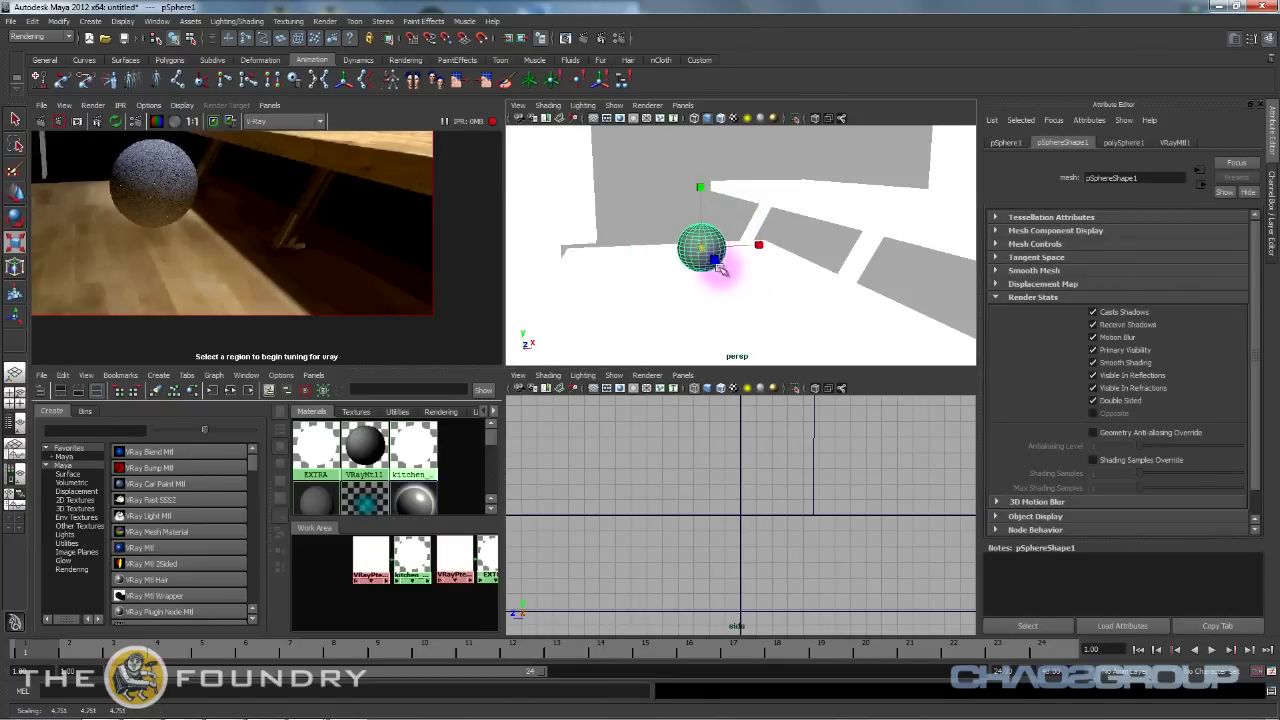
# Move the small sphere along its X axis beneath the raised wooden tabletop, then back out to the tabletop's edge.
pyautogui.press('w')
pyautogui.moveTo(608, 289); pyautogui.dragTo(677, 277, button='middle')
pyautogui.hotkey('ctrl', 'z')
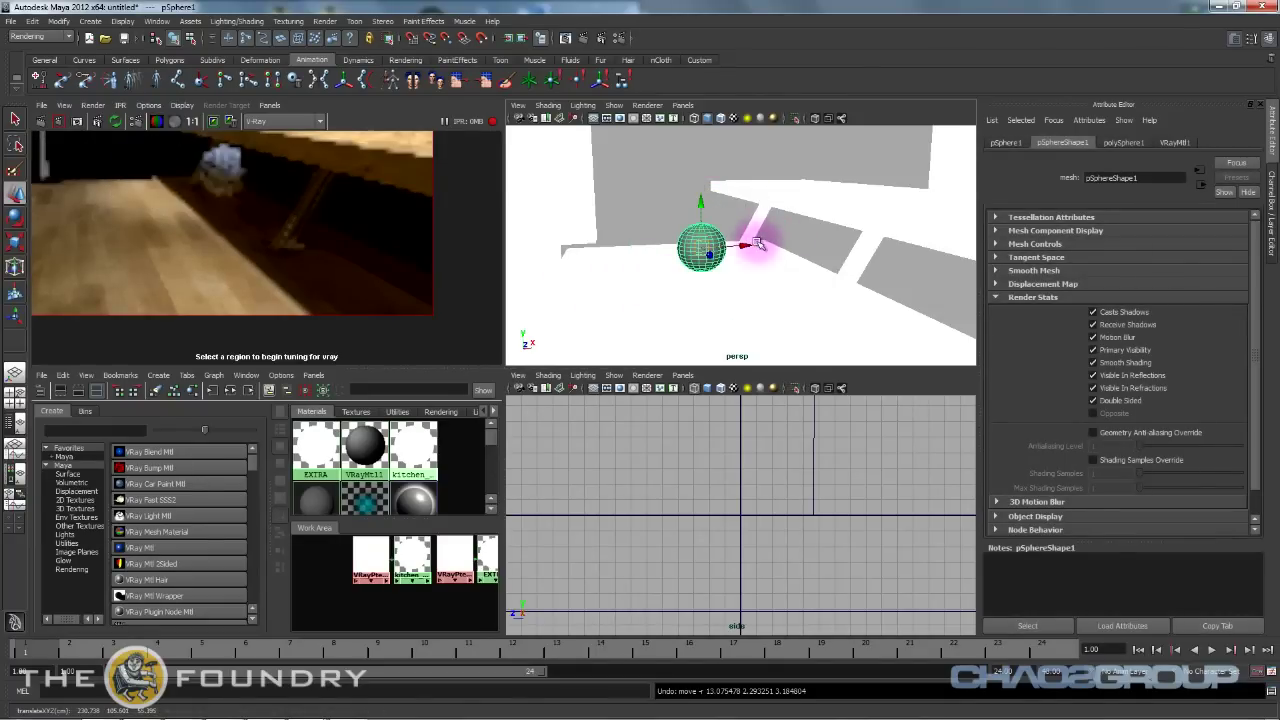
pyautogui.moveTo(757, 243); pyautogui.dragTo(840, 245)
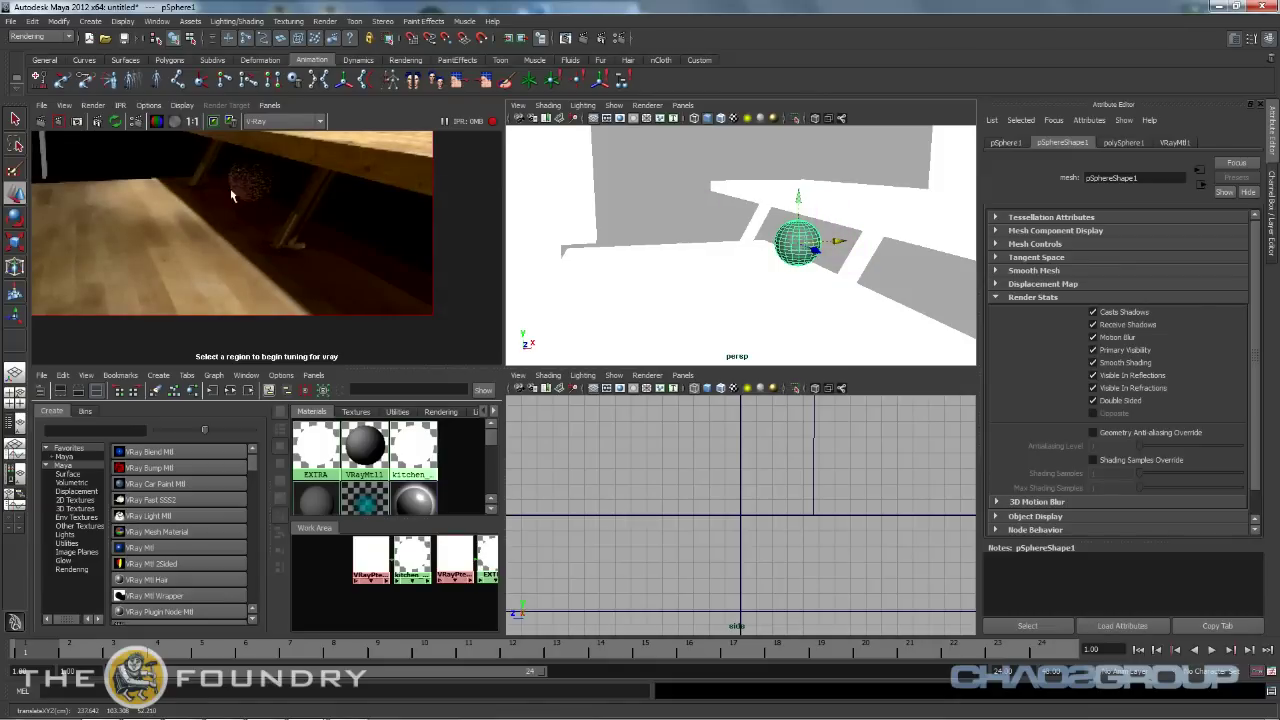
pyautogui.click(820, 213)
pyautogui.moveTo(799, 195); pyautogui.dragTo(792, 237)
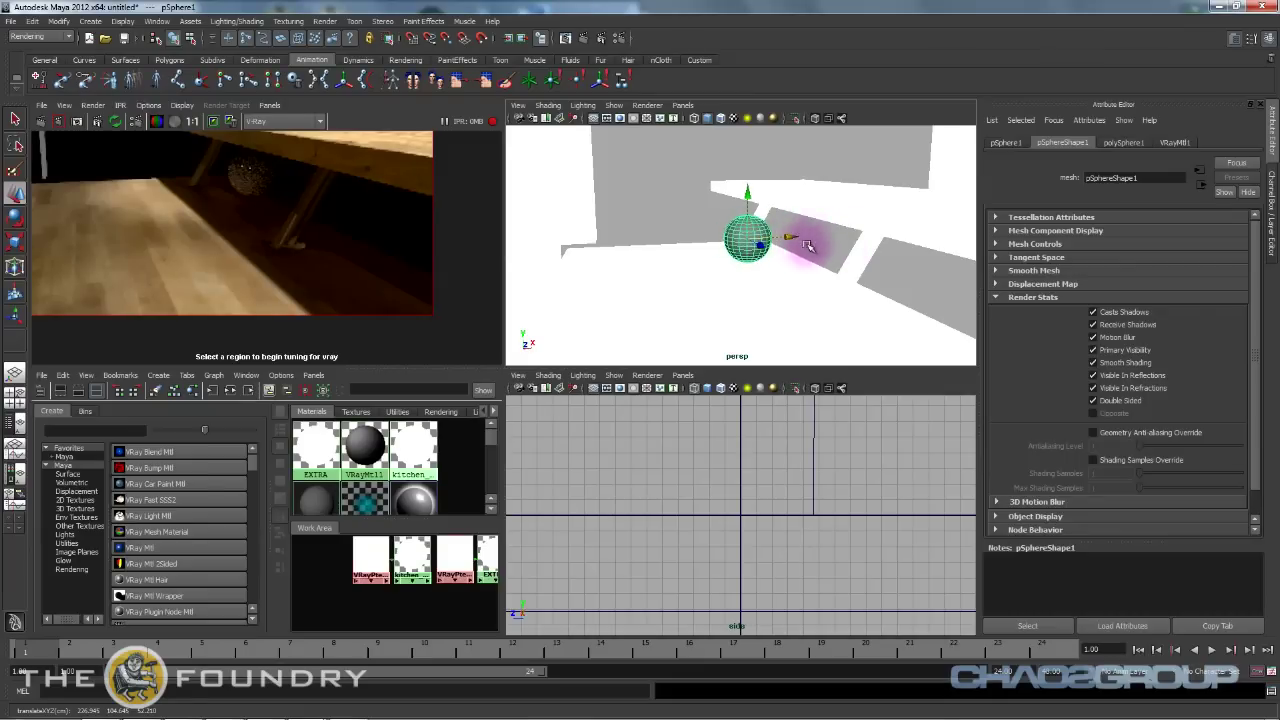
pyautogui.click(779, 211)
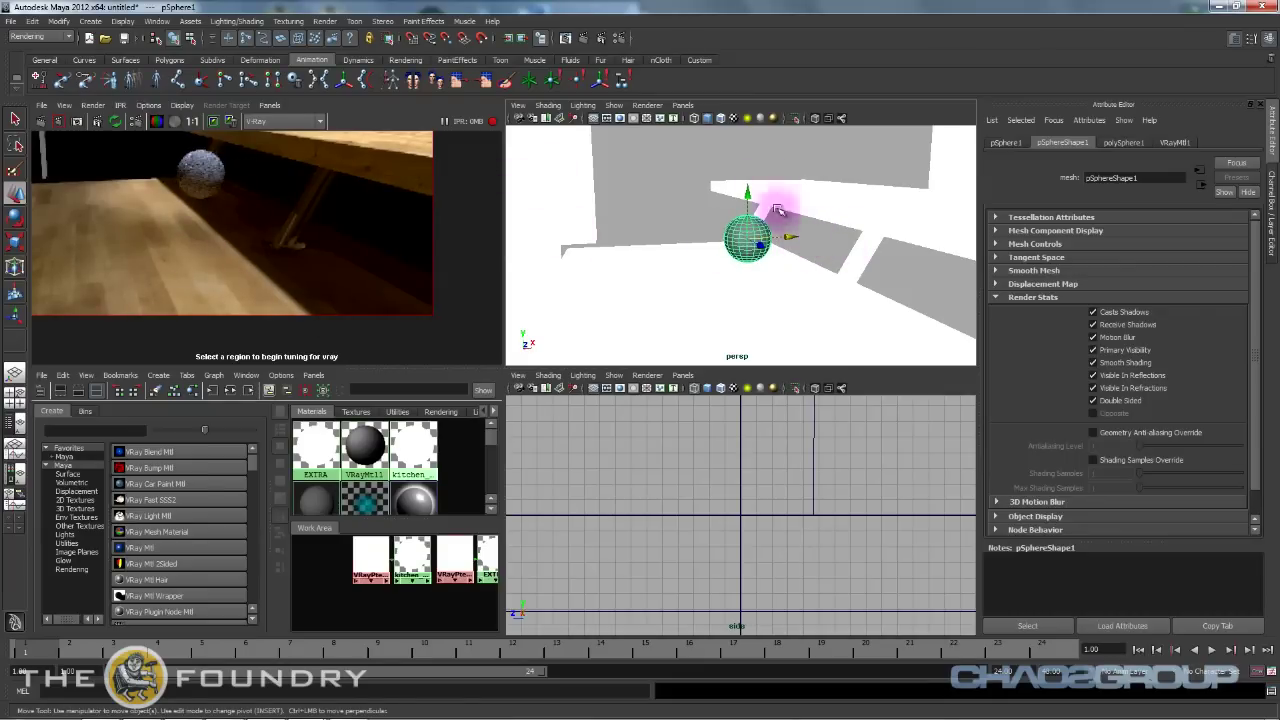
pyautogui.moveTo(789, 238)
pyautogui.mouseDown()
pyautogui.moveTo(800, 238)
pyautogui.moveTo(711, 237)
pyautogui.moveTo(852, 247)
pyautogui.moveTo(773, 250)
pyautogui.mouseUp()
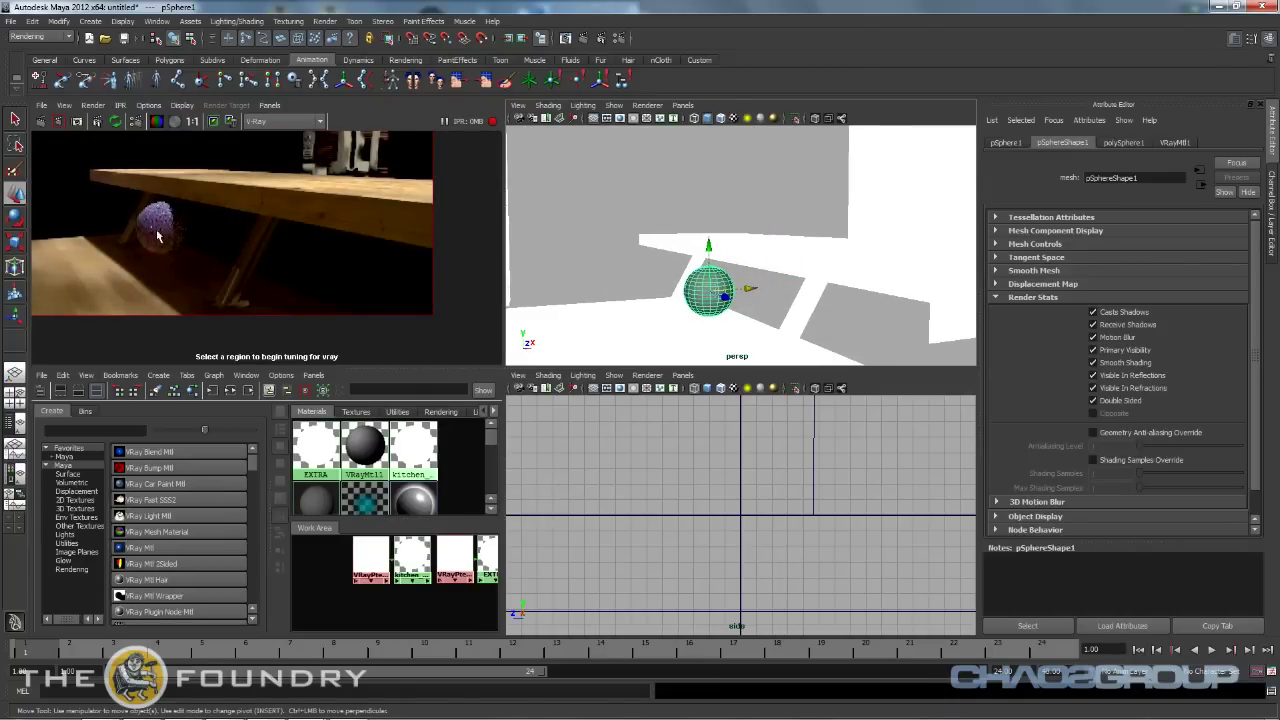
# Examine the sphere under the tabletop in the live render, then move it back into the open and scale it up.
pyautogui.keyDown('alt'); pyautogui.moveTo(161, 243); pyautogui.dragTo(246, 225, button='middle'); pyautogui.keyUp('alt')
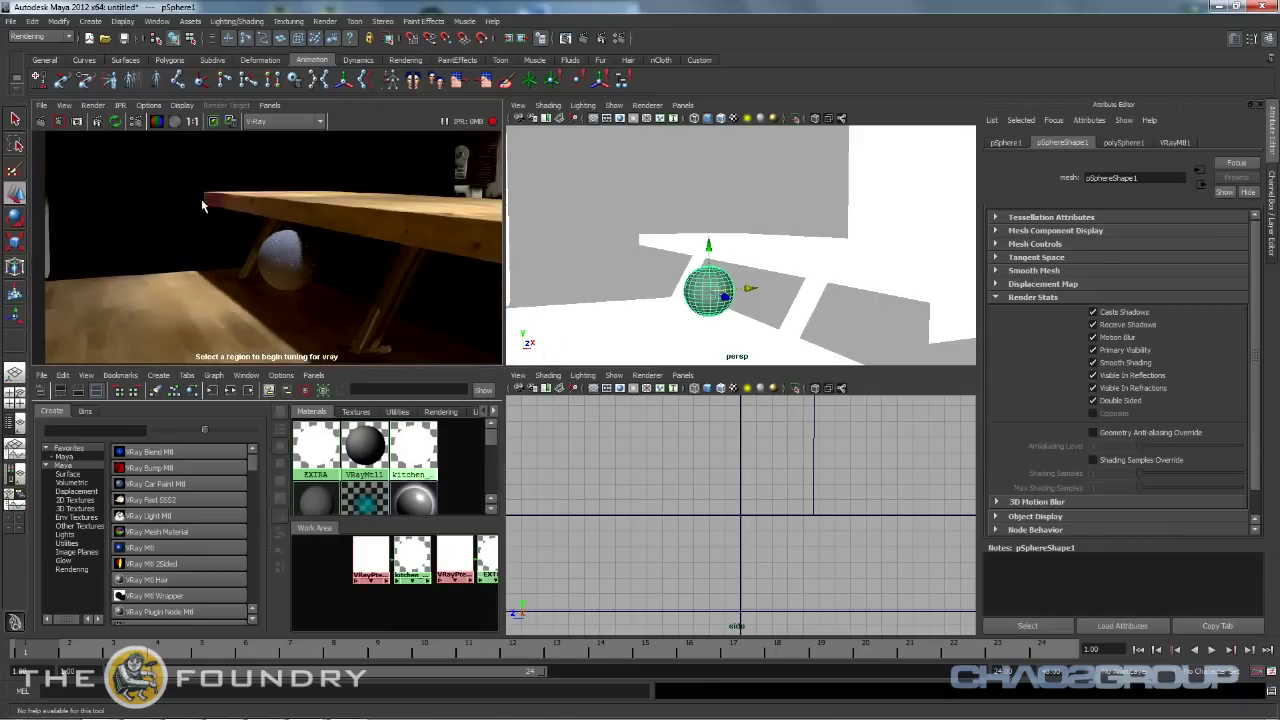
pyautogui.press('space')
pyautogui.press('space')
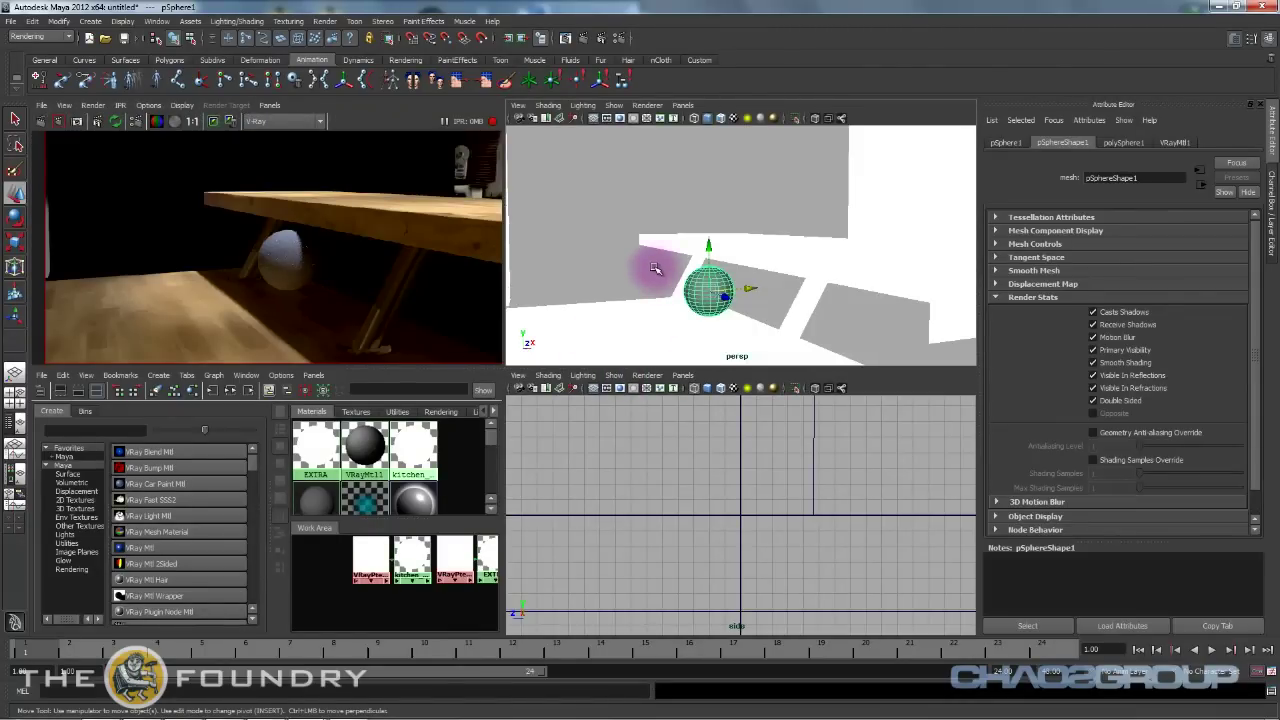
pyautogui.keyDown('alt'); pyautogui.moveTo(655, 281); pyautogui.dragTo(731, 271); pyautogui.keyUp('alt')
pyautogui.moveTo(686, 234); pyautogui.dragTo(727, 220)
pyautogui.press('r')
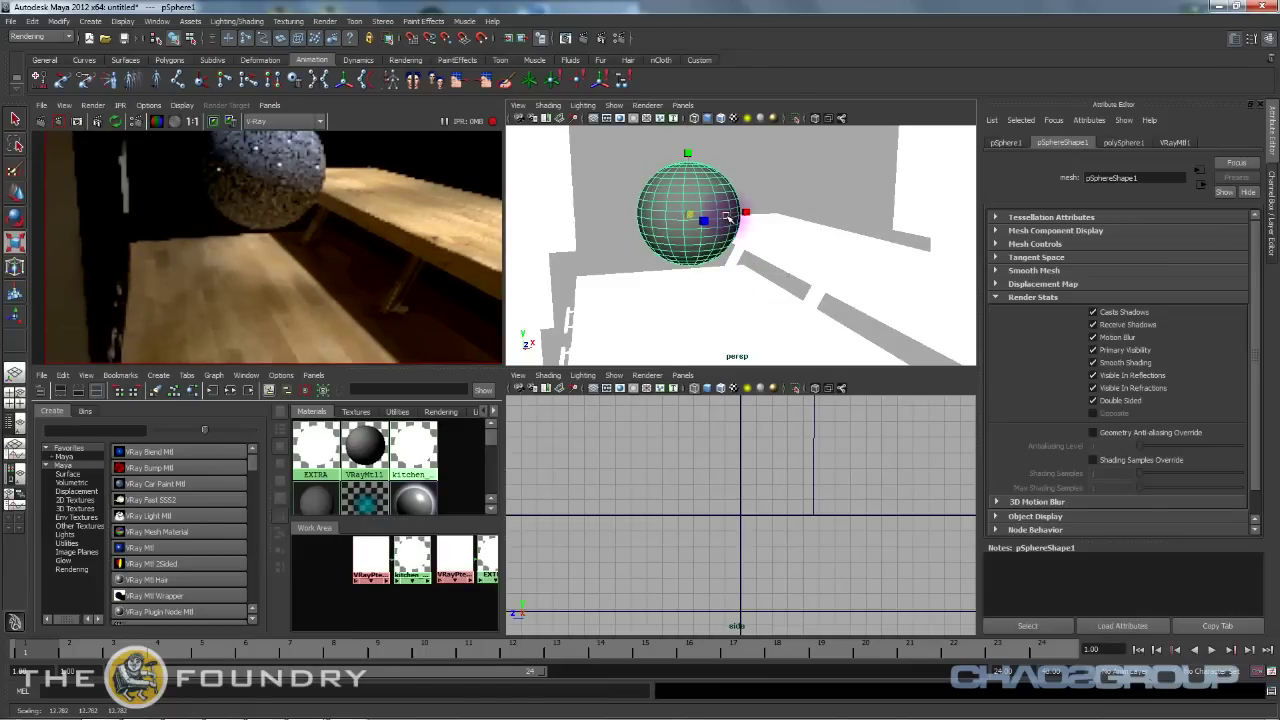
# Select the skylight portal rectangle light above the sphere and raise its diffuse contribution to 38.658.
pyautogui.keyDown('alt'); pyautogui.moveTo(590, 190); pyautogui.dragTo(582, 236, button='middle'); pyautogui.keyUp('alt')
pyautogui.keyDown('alt'); pyautogui.moveTo(581, 236); pyautogui.dragTo(760, 260); pyautogui.keyUp('alt')
pyautogui.keyDown('alt'); pyautogui.moveTo(741, 193); pyautogui.dragTo(757, 320); pyautogui.keyUp('alt')
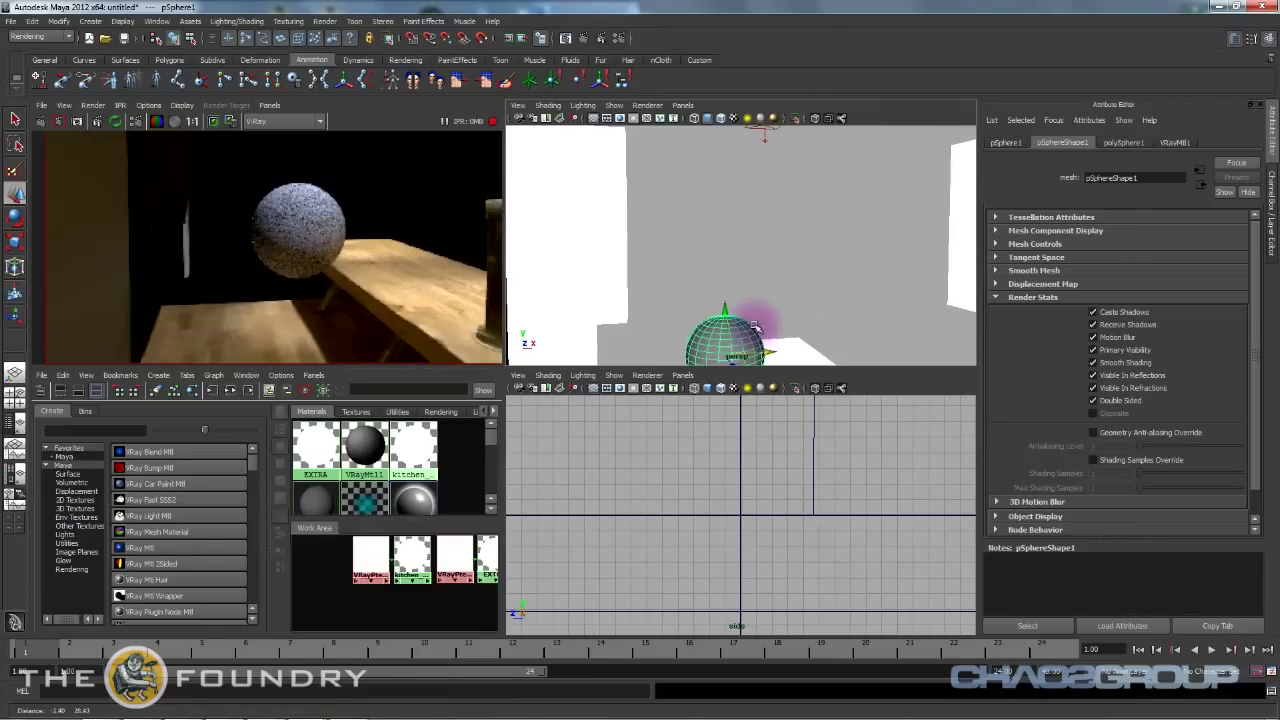
pyautogui.keyDown('alt'); pyautogui.moveTo(731, 185); pyautogui.dragTo(753, 188, button='right'); pyautogui.keyUp('alt')
pyautogui.click(760, 148)
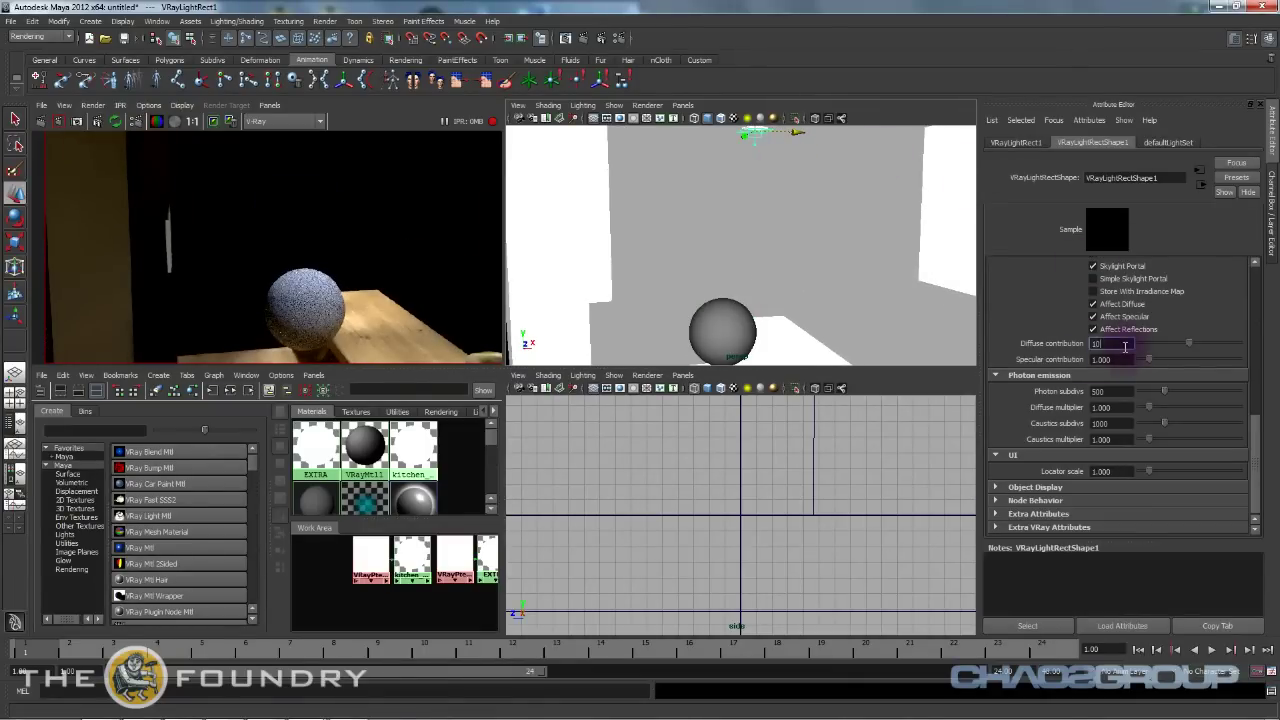
pyautogui.press('Return')
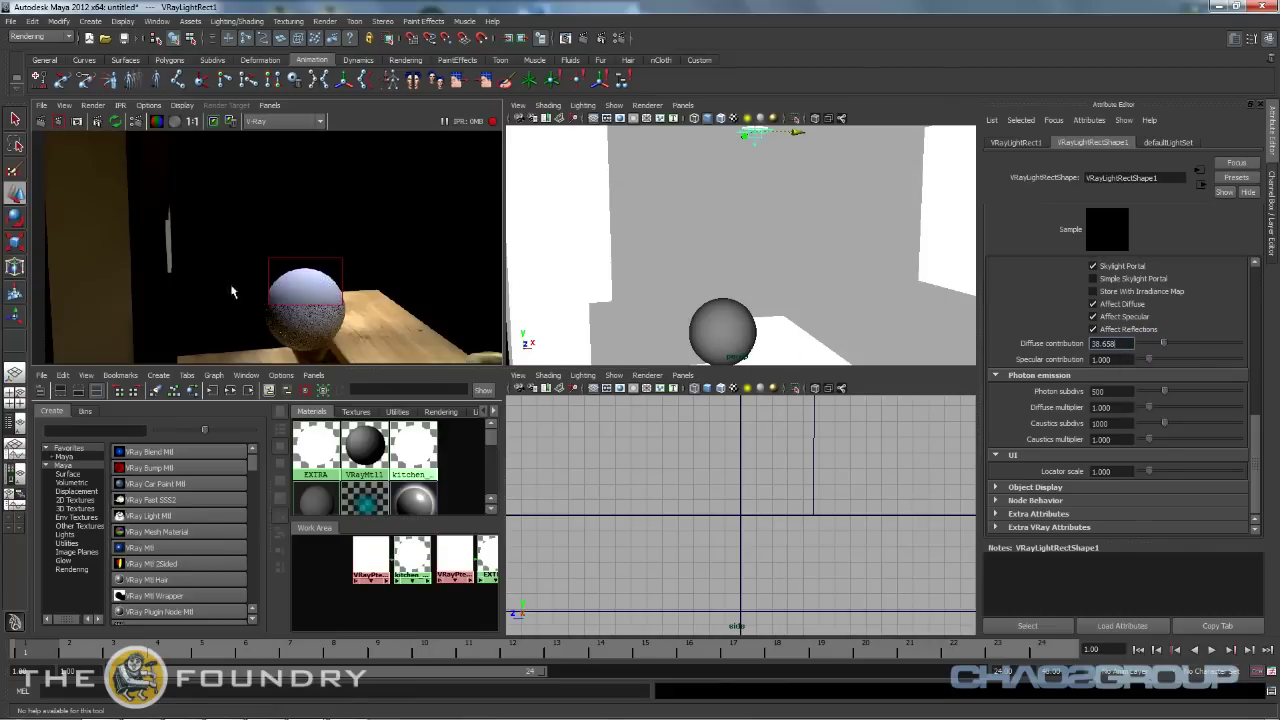
# Set the live render region around the whole sphere and review the lighting from a different camera angle.
pyautogui.moveTo(246, 249); pyautogui.dragTo(408, 364)
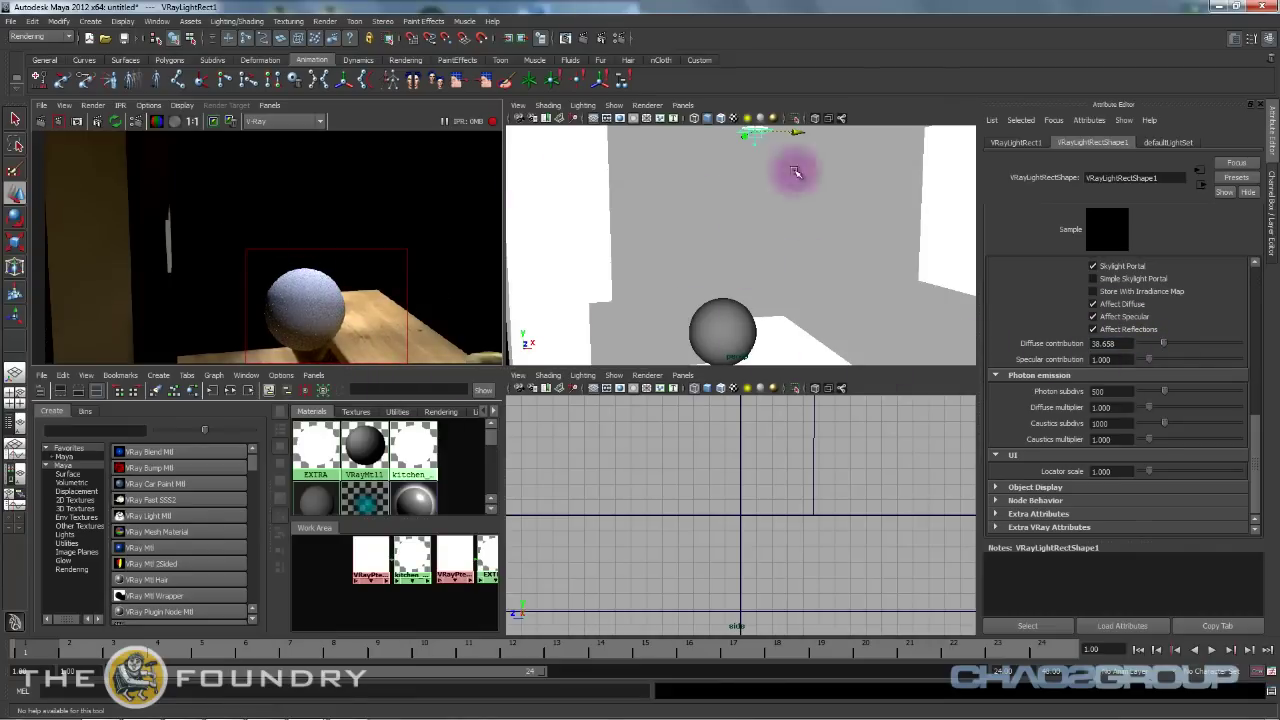
pyautogui.keyDown('alt'); pyautogui.moveTo(665, 298); pyautogui.dragTo(662, 258, button='middle'); pyautogui.keyUp('alt')
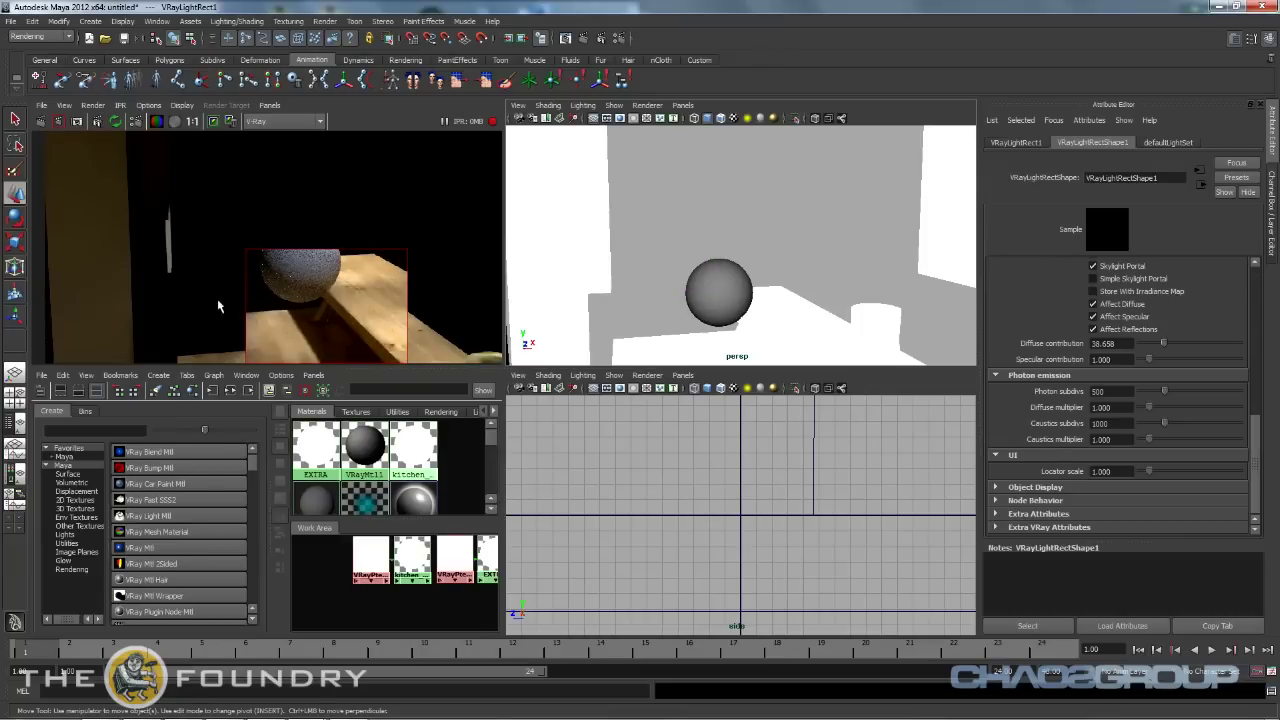
pyautogui.keyDown('alt'); pyautogui.moveTo(523, 234); pyautogui.dragTo(673, 221); pyautogui.keyUp('alt')
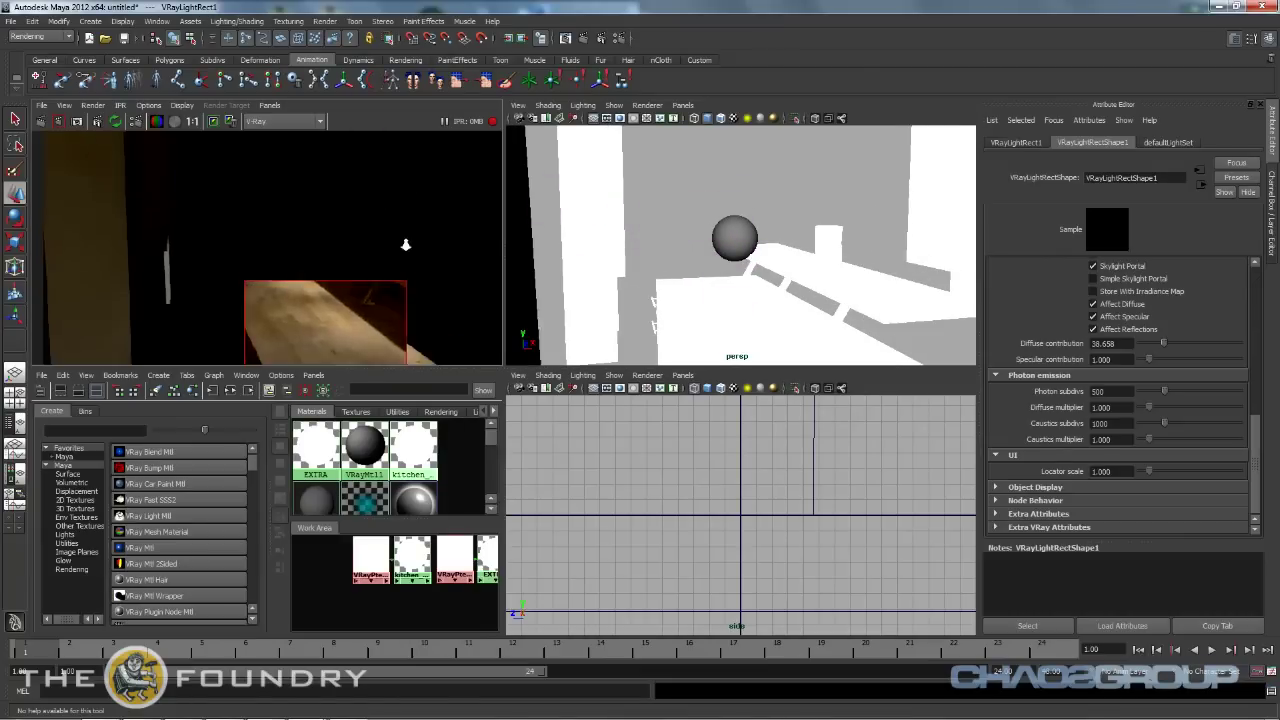
# Stop the IPR render and dismiss the Maya error report without sending it.
pyautogui.click(491, 123)
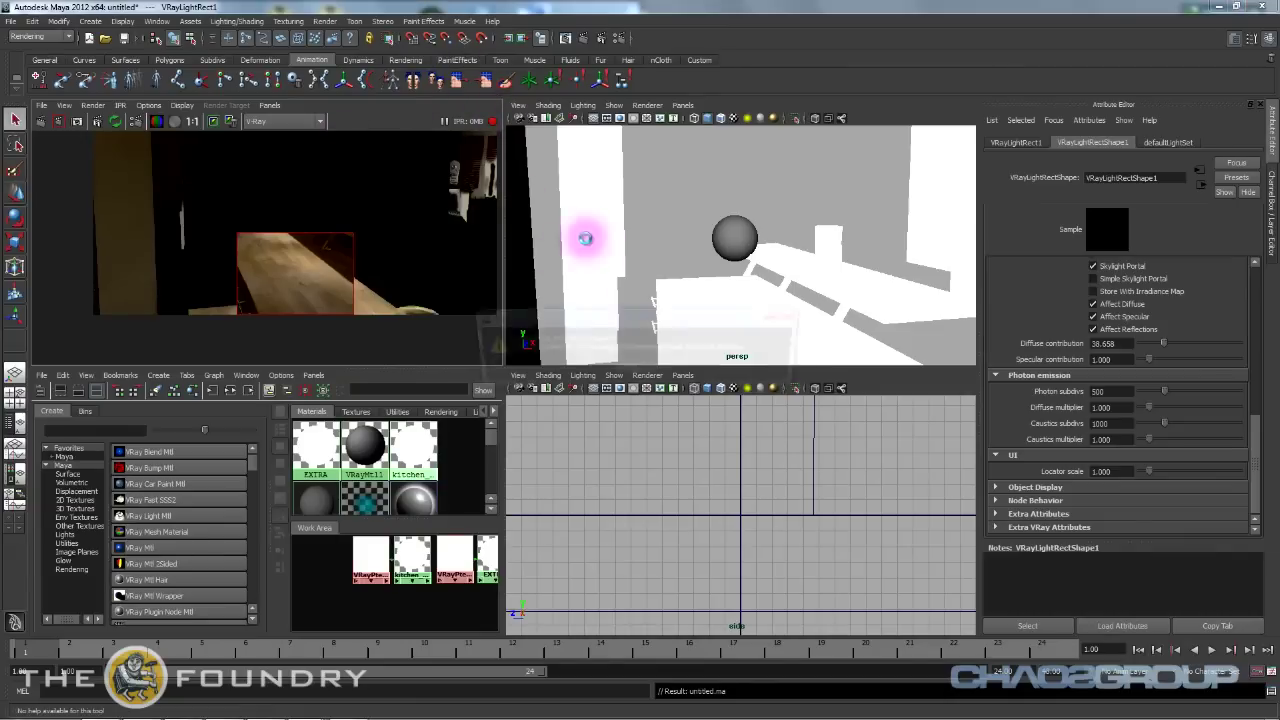
pyautogui.click(655, 376)
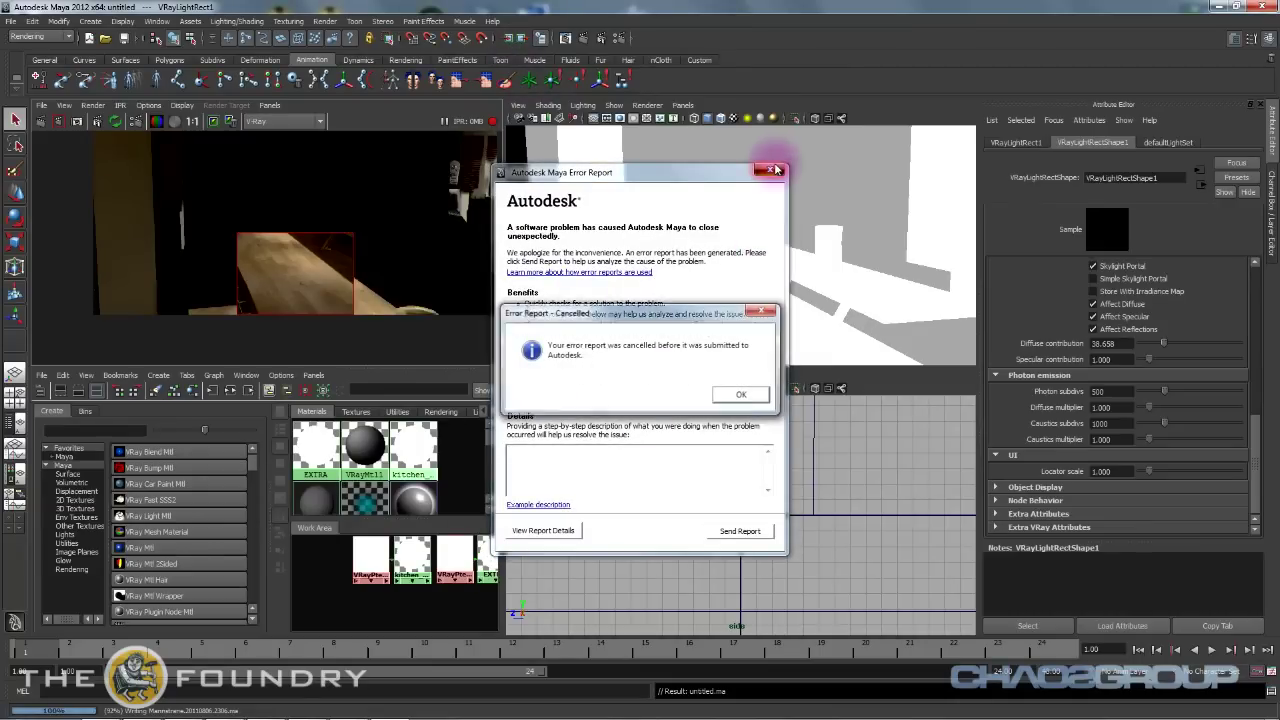
pyautogui.click(755, 395)
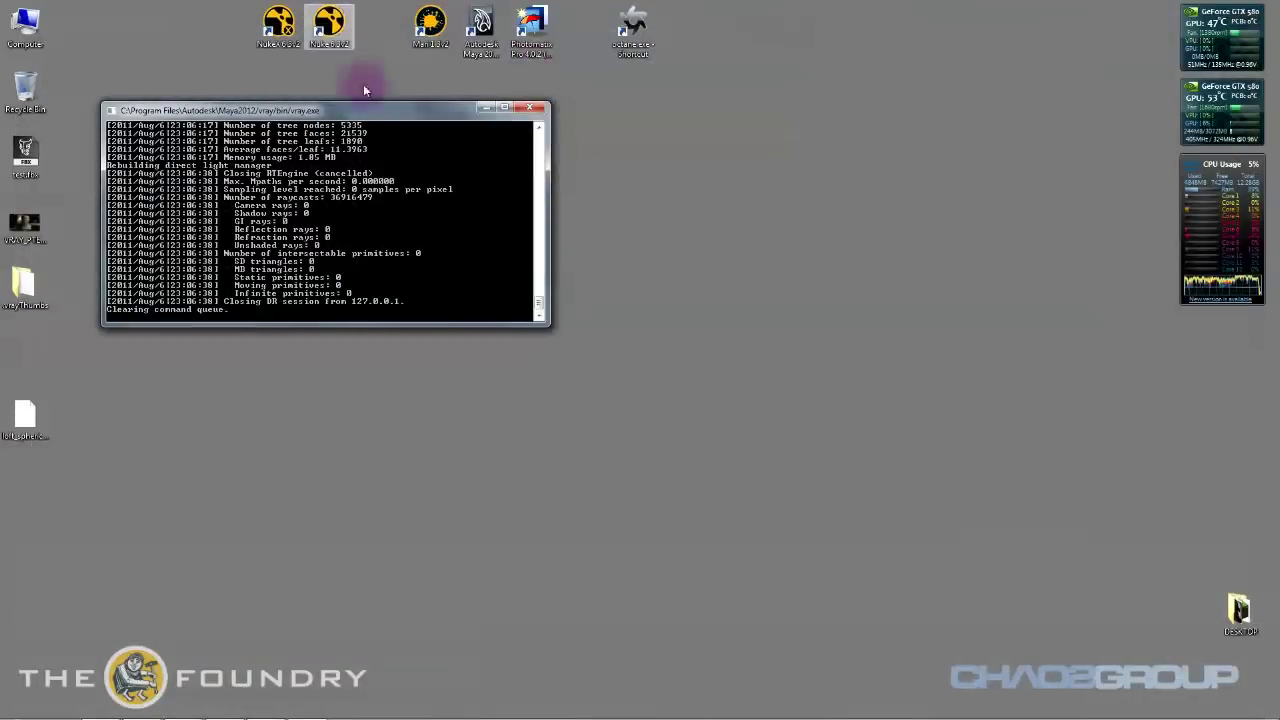
# Relaunch Maya, maximize it, and open LOFT_MODEL_DEMO_V030.mb from the LOFT_PTEX scenes folder.
pyautogui.doubleClick(481, 32)
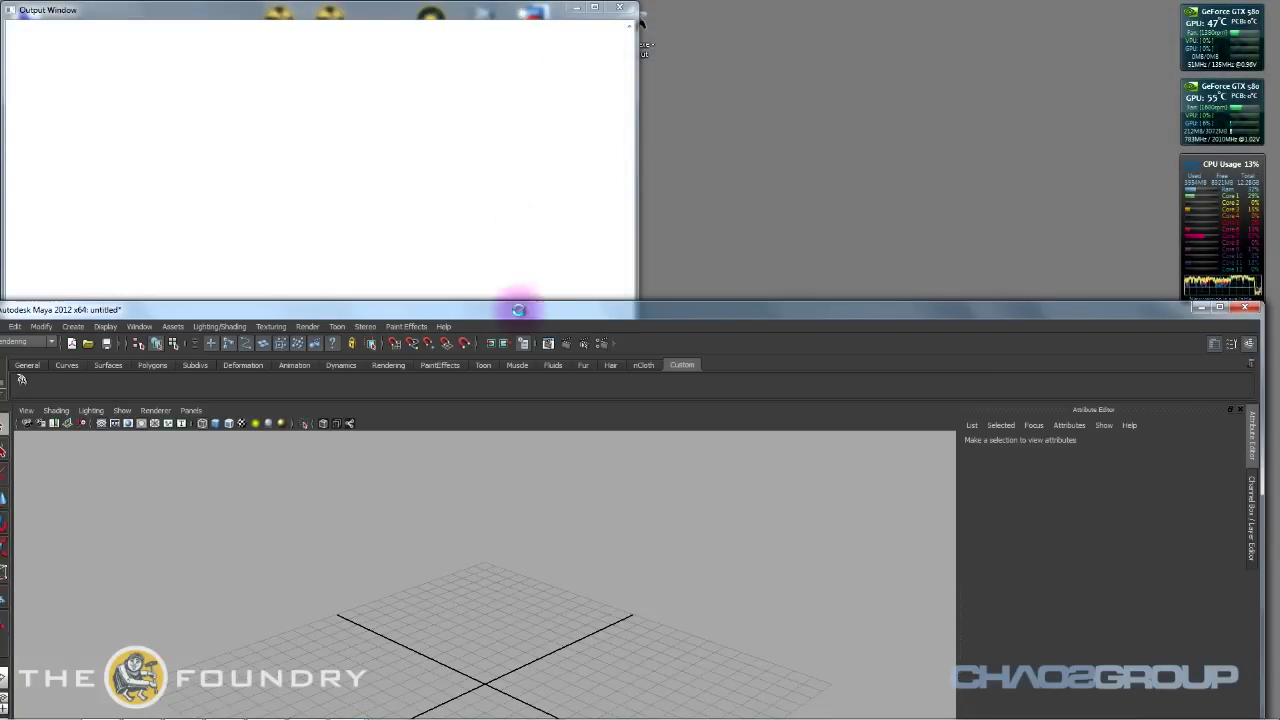
pyautogui.doubleClick(519, 322)
pyautogui.click(10, 21)
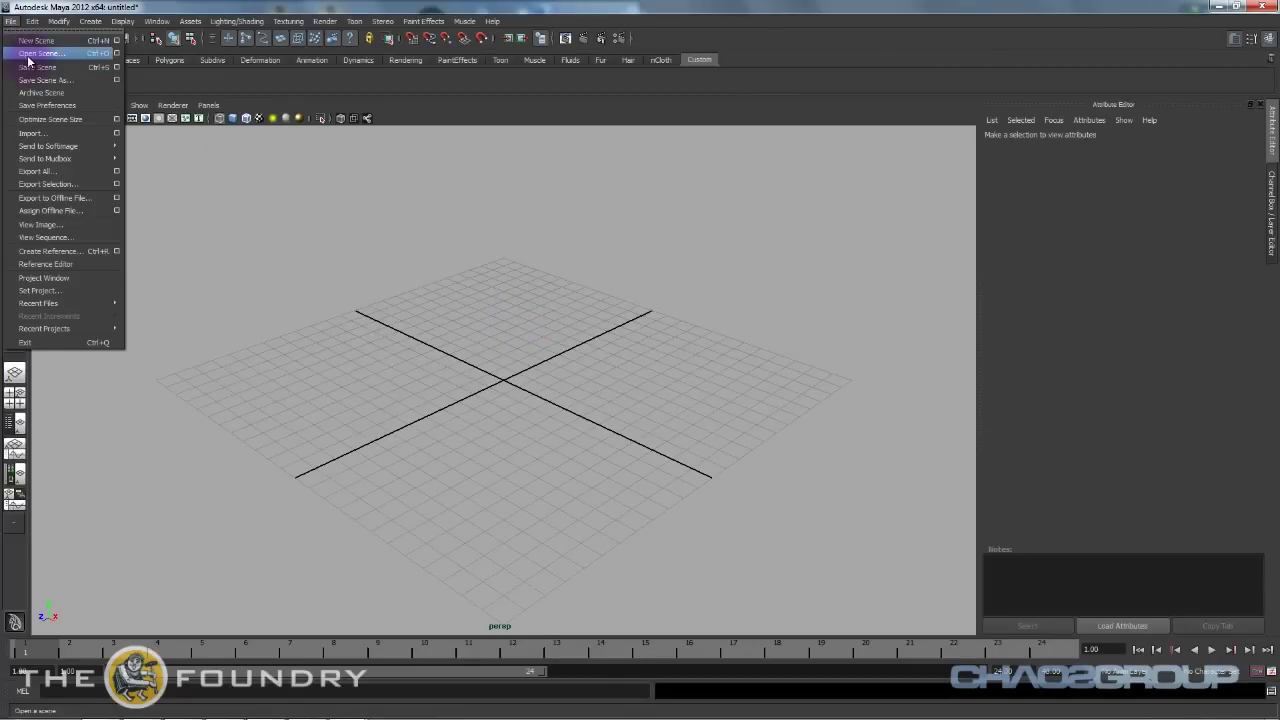
pyautogui.click(40, 46)
pyautogui.doubleClick(405, 359)
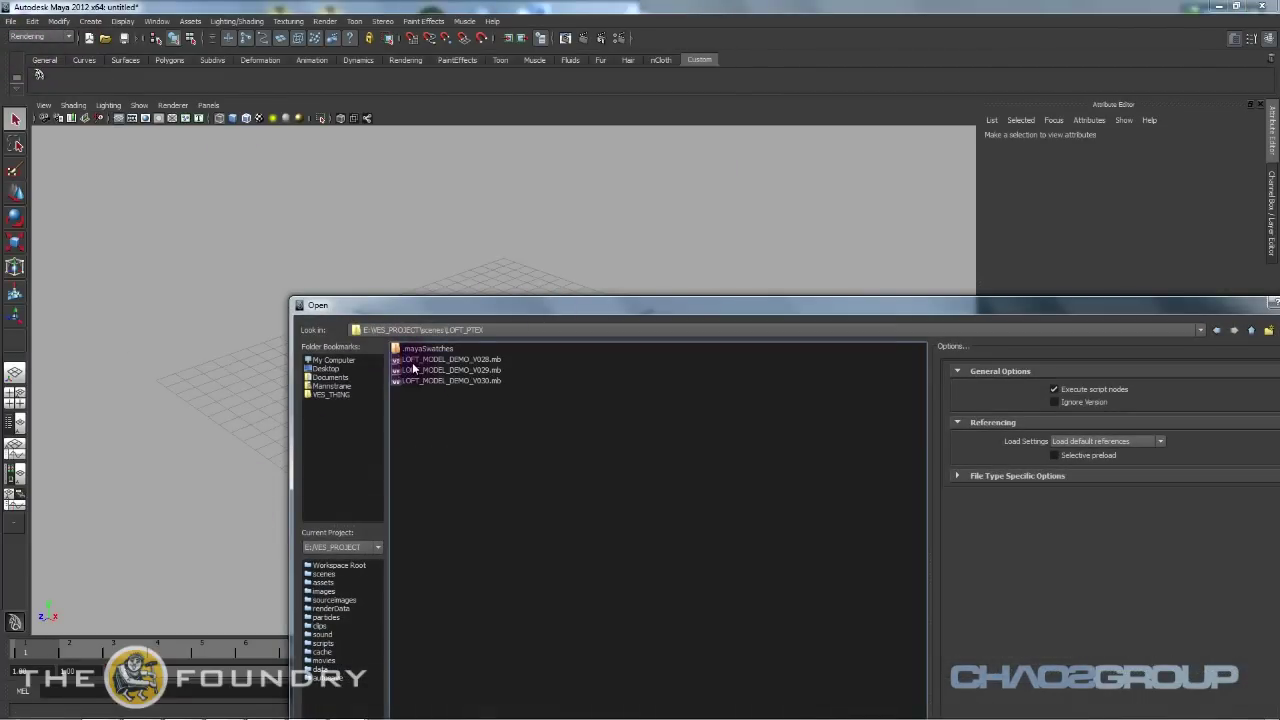
pyautogui.doubleClick(475, 382)
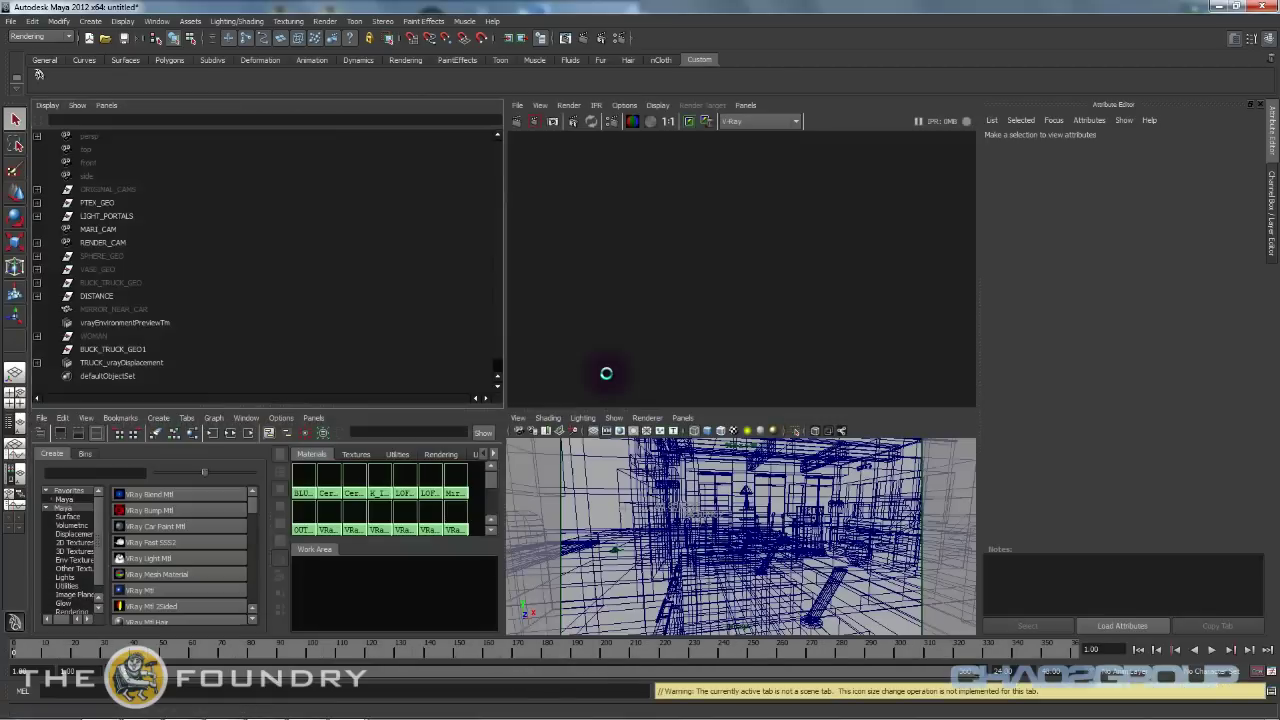
# Display the loft model shaded, frame the wooden island up close, and start an IPR render of the persp camera.
pyautogui.press('5')
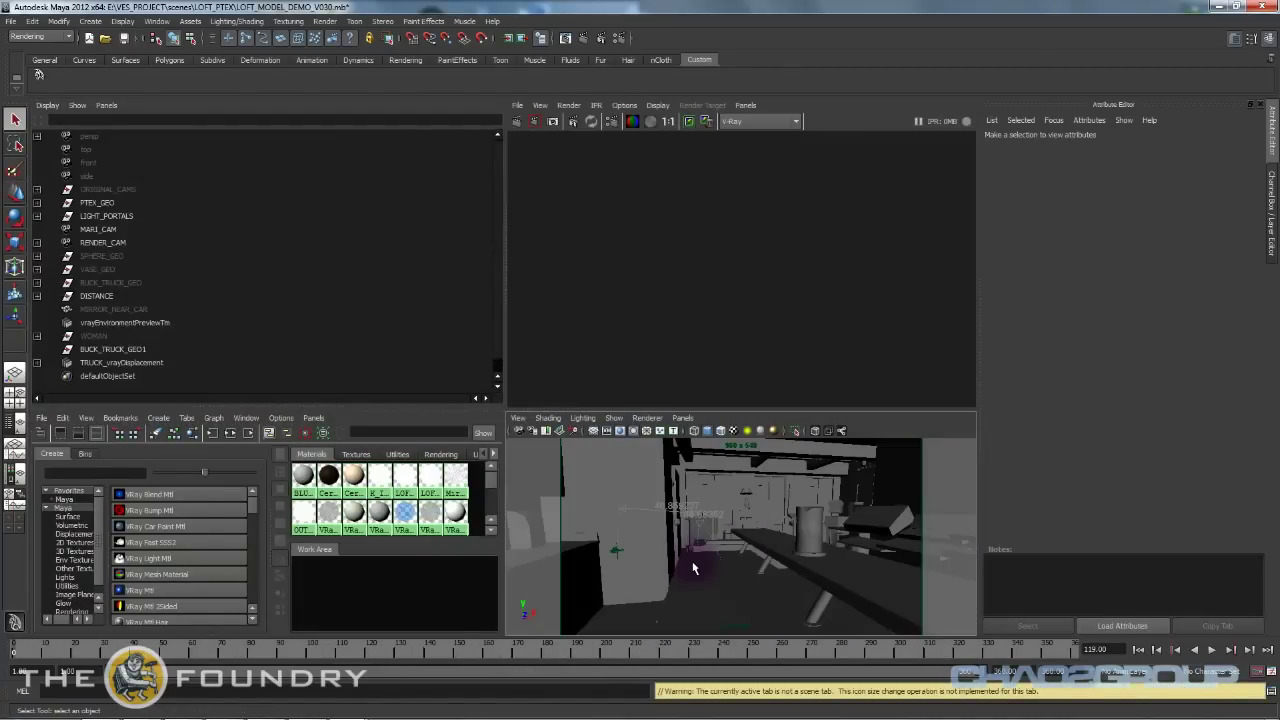
pyautogui.keyDown('alt'); pyautogui.moveTo(735, 578); pyautogui.dragTo(765, 545); pyautogui.keyUp('alt')
pyautogui.click(597, 105)
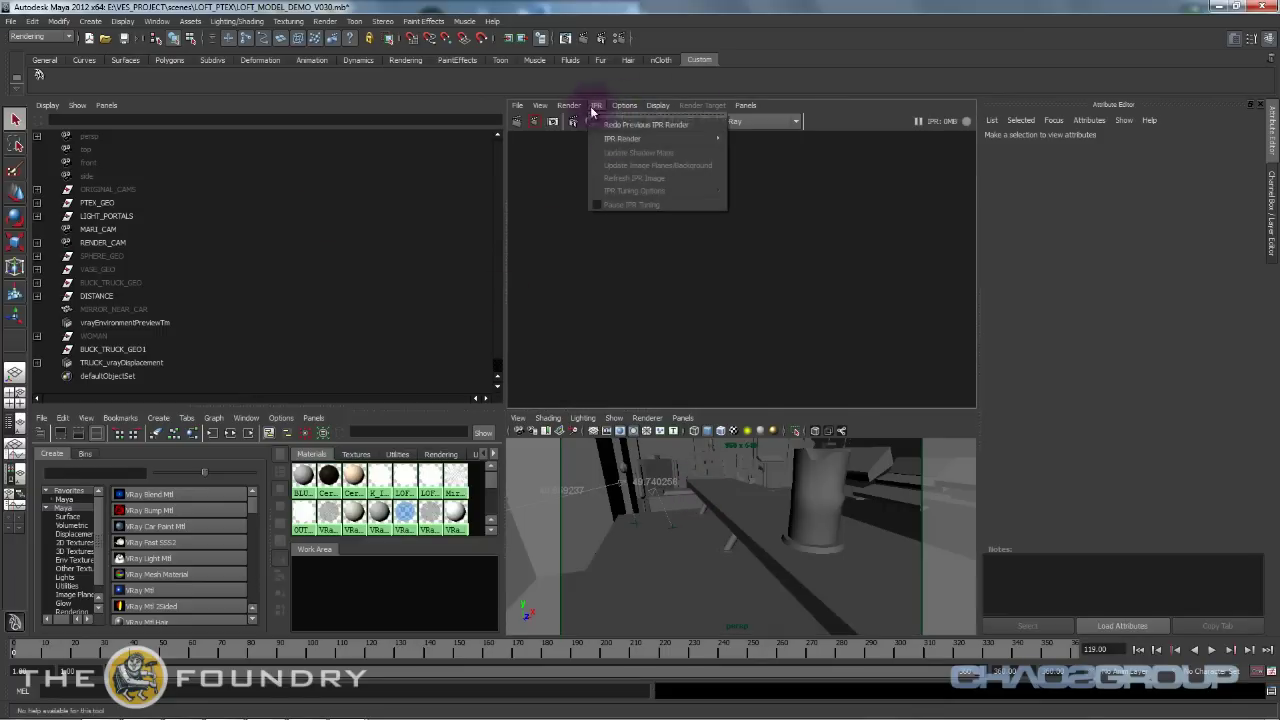
pyautogui.moveTo(620, 138)
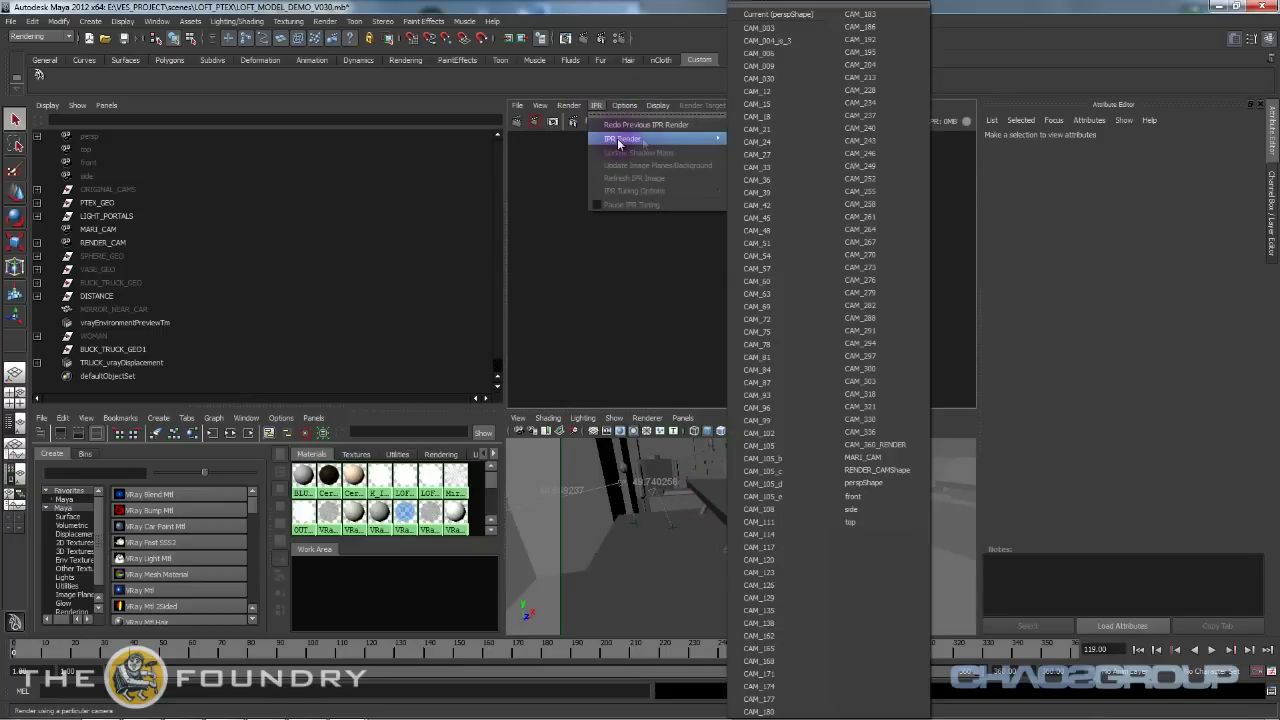
pyautogui.click(884, 484)
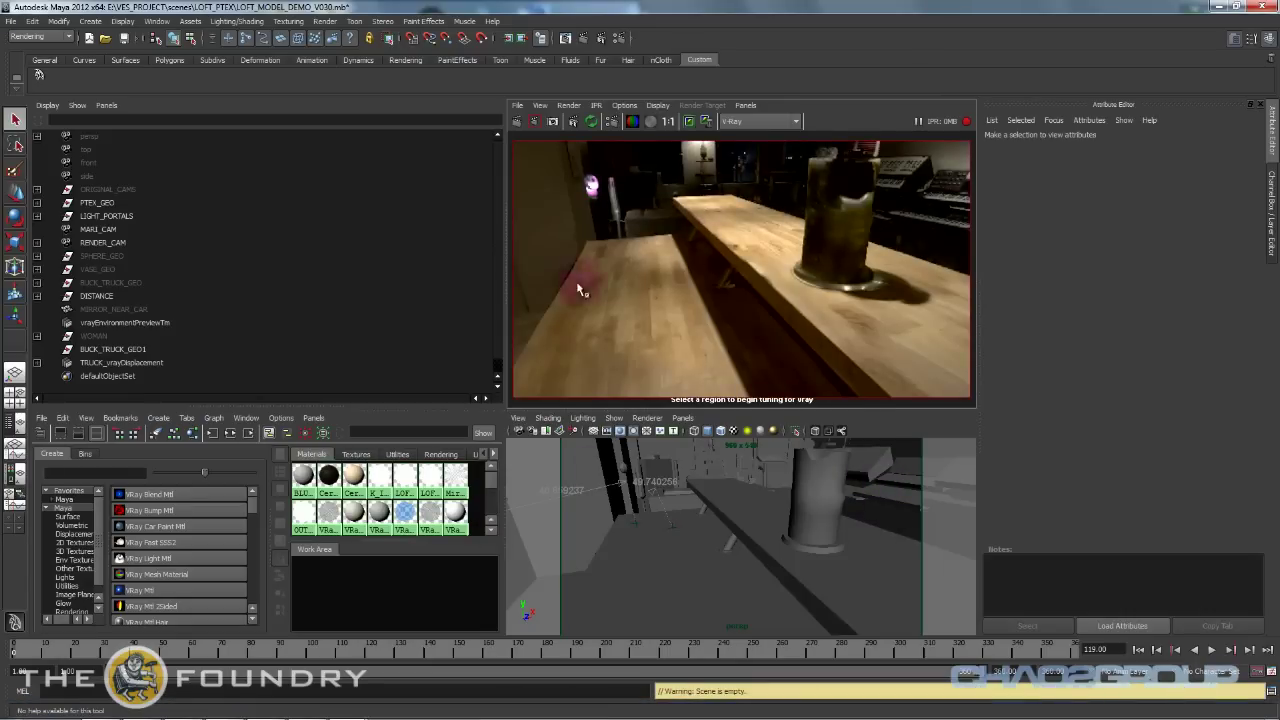
# Enlarge the live render image of the island and widen the render view over the outliner area.
pyautogui.moveTo(718, 246)
pyautogui.keyDown('alt'); pyautogui.mouseDown(button='right')
pyautogui.moveTo(732, 243)
pyautogui.moveTo(725, 261)
pyautogui.mouseUp(button='right'); pyautogui.keyUp('alt')
pyautogui.keyDown('alt'); pyautogui.moveTo(725, 261); pyautogui.dragTo(725, 292, button='middle'); pyautogui.keyUp('alt')
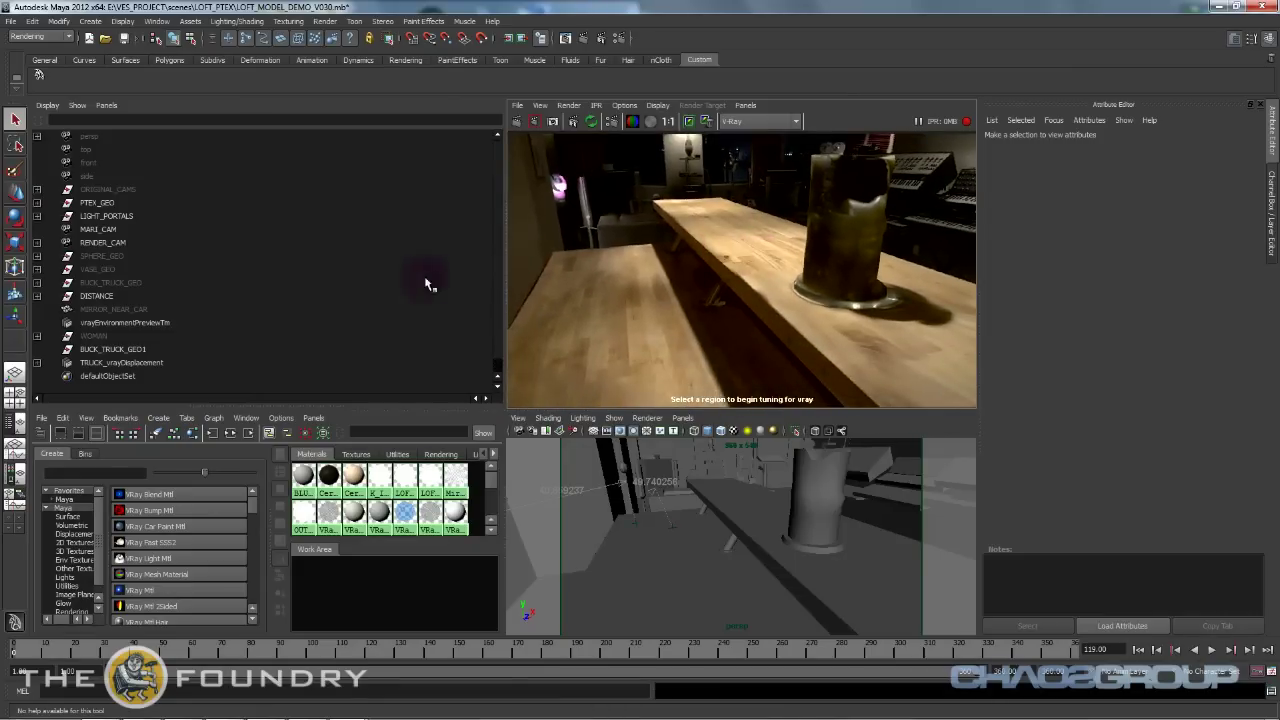
pyautogui.moveTo(505, 283); pyautogui.dragTo(199, 275)
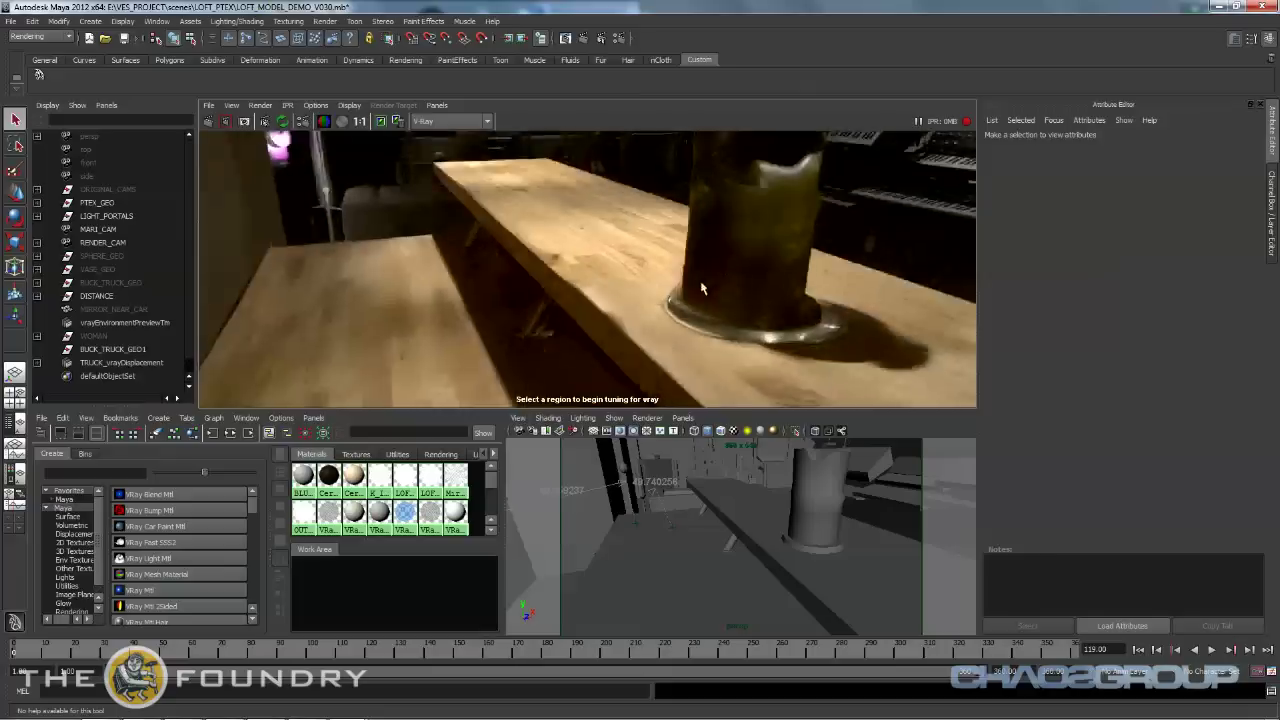
# Minimize the V-Ray console and examine the loft interior from several angles in the live render.
pyautogui.keyDown('alt'); pyautogui.moveTo(829, 537); pyautogui.dragTo(766, 551); pyautogui.keyUp('alt')
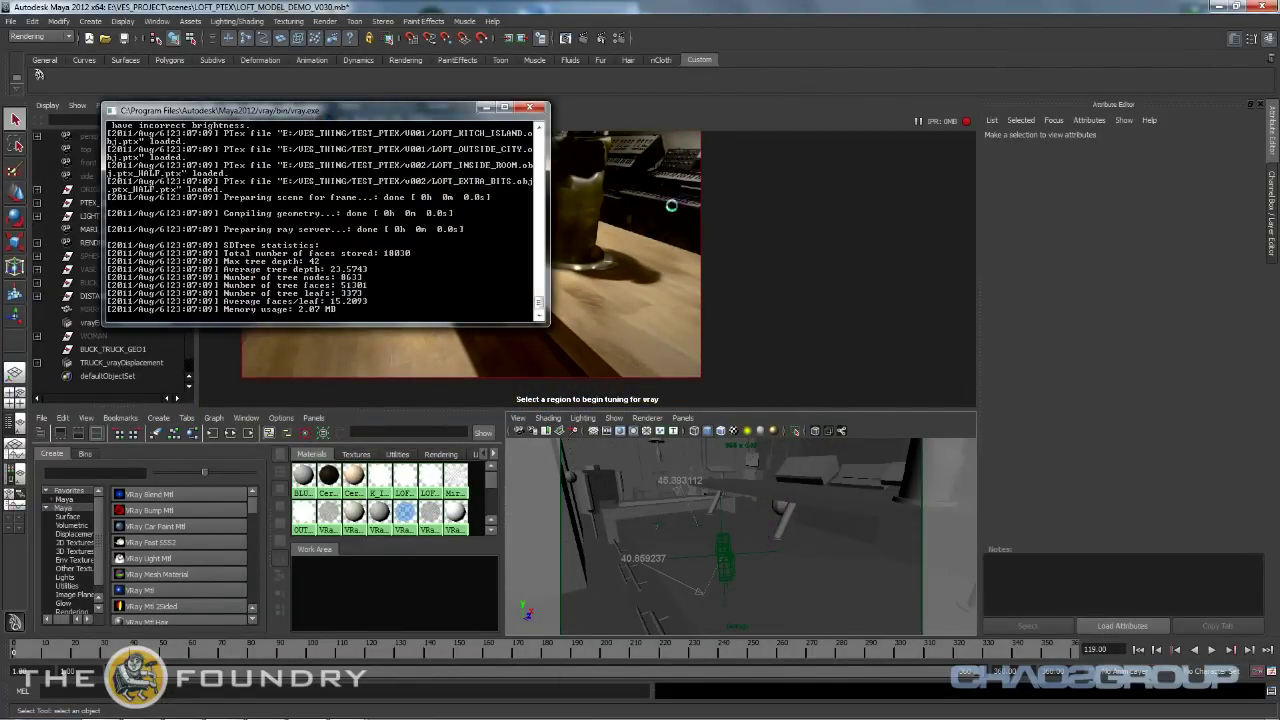
pyautogui.click(481, 108)
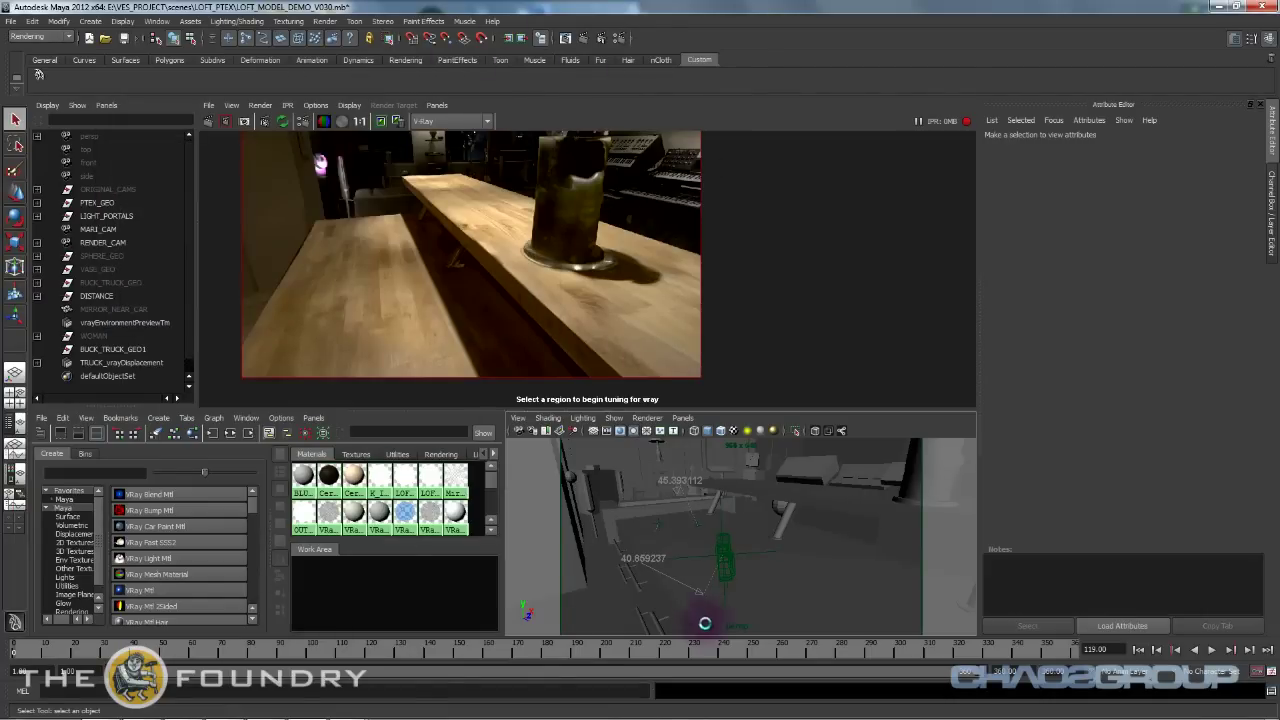
pyautogui.keyDown('alt'); pyautogui.moveTo(704, 623); pyautogui.dragTo(781, 534); pyautogui.keyUp('alt')
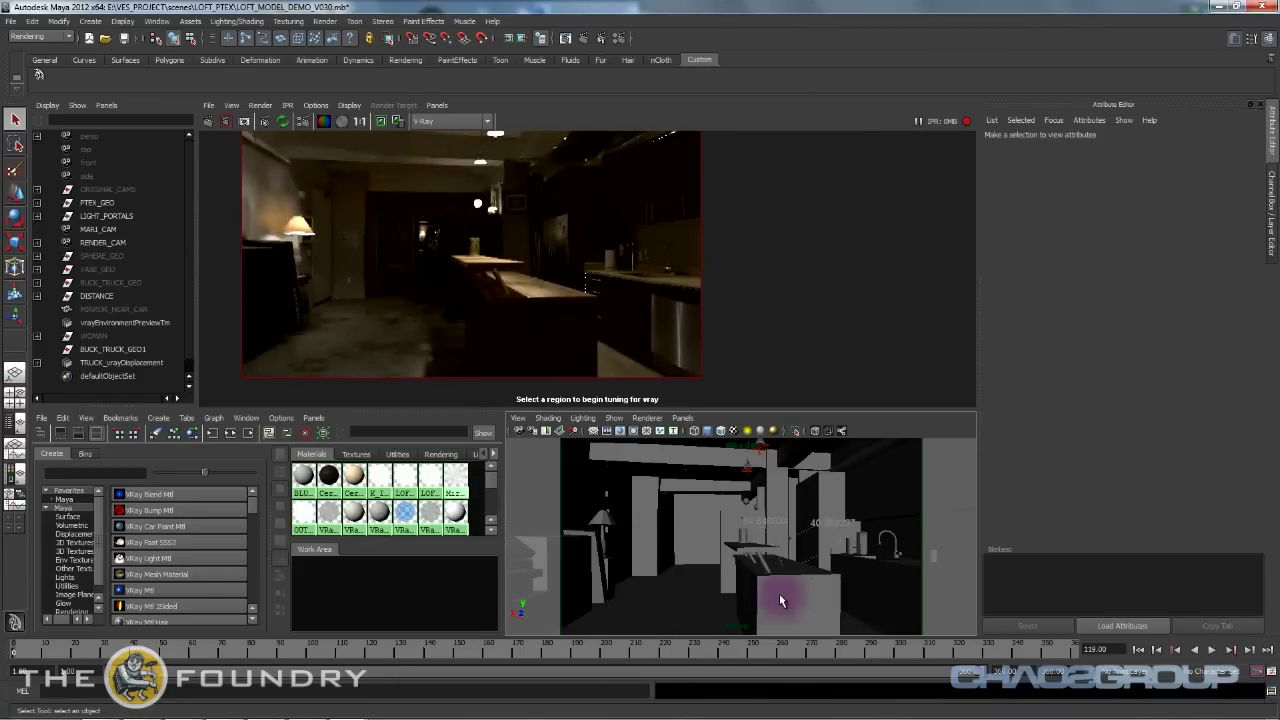
pyautogui.keyDown('alt'); pyautogui.moveTo(780, 600); pyautogui.dragTo(717, 508, button='right'); pyautogui.keyUp('alt')
pyautogui.keyDown('alt'); pyautogui.moveTo(716, 513); pyautogui.dragTo(786, 540, button='middle'); pyautogui.keyUp('alt')
pyautogui.moveTo(786, 540)
pyautogui.keyDown('alt'); pyautogui.mouseDown()
pyautogui.moveTo(806, 540)
pyautogui.moveTo(808, 506)
pyautogui.moveTo(740, 543)
pyautogui.moveTo(790, 531)
pyautogui.moveTo(797, 571)
pyautogui.moveTo(831, 569)
pyautogui.moveTo(789, 543)
pyautogui.moveTo(790, 520)
pyautogui.mouseUp(); pyautogui.keyUp('alt')
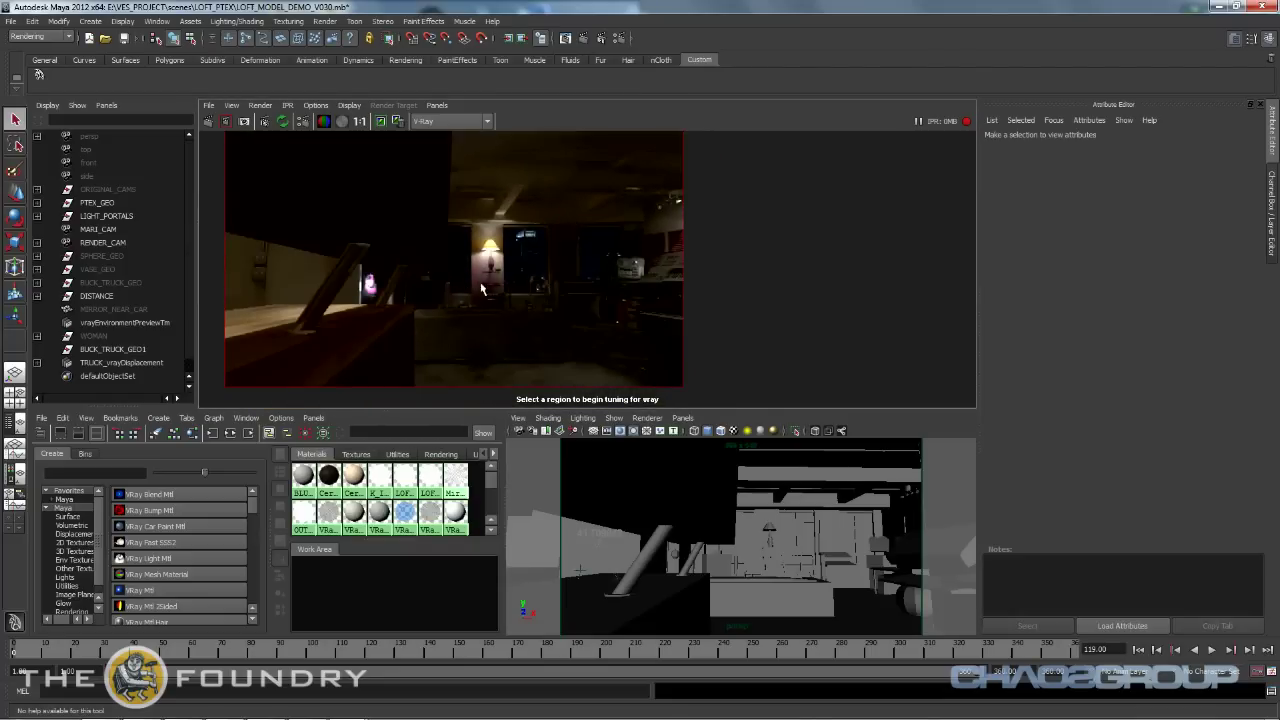
pyautogui.keyDown('alt'); pyautogui.moveTo(716, 588); pyautogui.dragTo(733, 545); pyautogui.keyUp('alt')
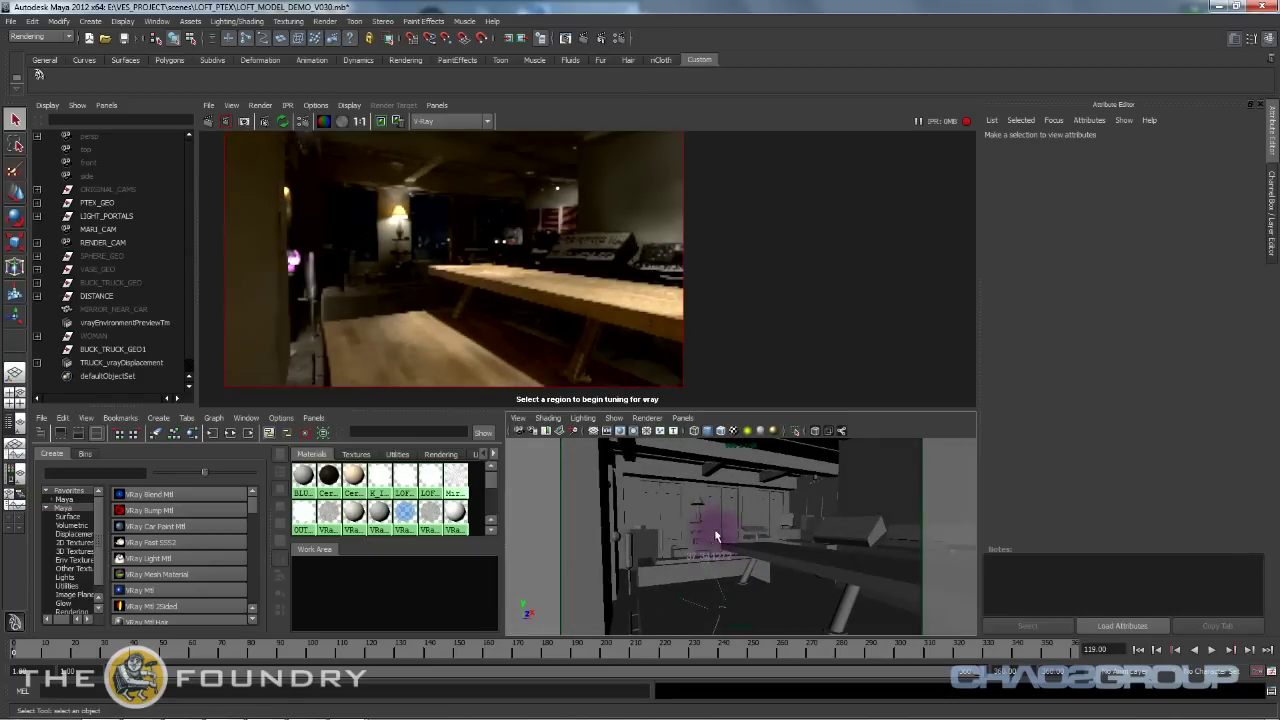
pyautogui.keyDown('alt'); pyautogui.moveTo(349, 232); pyautogui.dragTo(526, 300, button='right'); pyautogui.keyUp('alt')
pyautogui.keyDown('alt'); pyautogui.moveTo(526, 300); pyautogui.dragTo(648, 380, button='middle'); pyautogui.keyUp('alt')
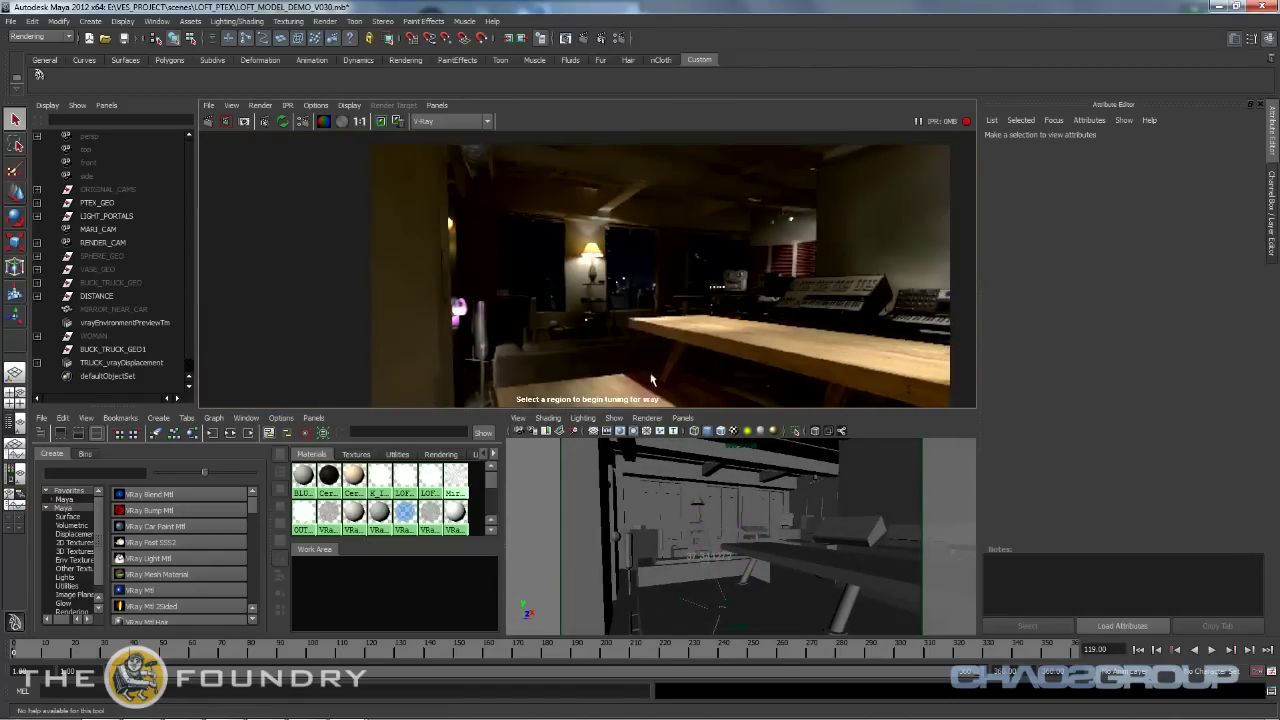
pyautogui.moveTo(746, 545)
pyautogui.keyDown('alt'); pyautogui.mouseDown(button='middle')
pyautogui.moveTo(755, 557)
pyautogui.moveTo(735, 554)
pyautogui.mouseUp(button='middle'); pyautogui.keyUp('alt')
# Select the persp camera and set its focal length to 80.
pyautogui.click(521, 420)
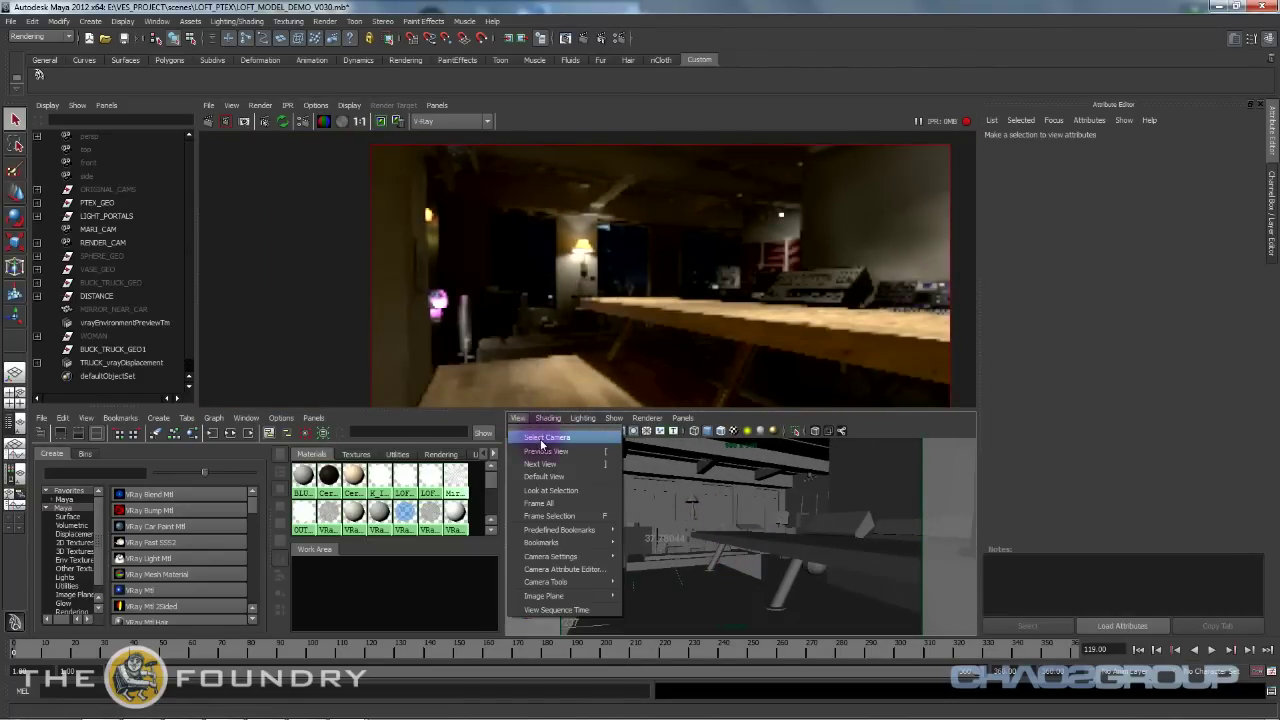
pyautogui.click(543, 440)
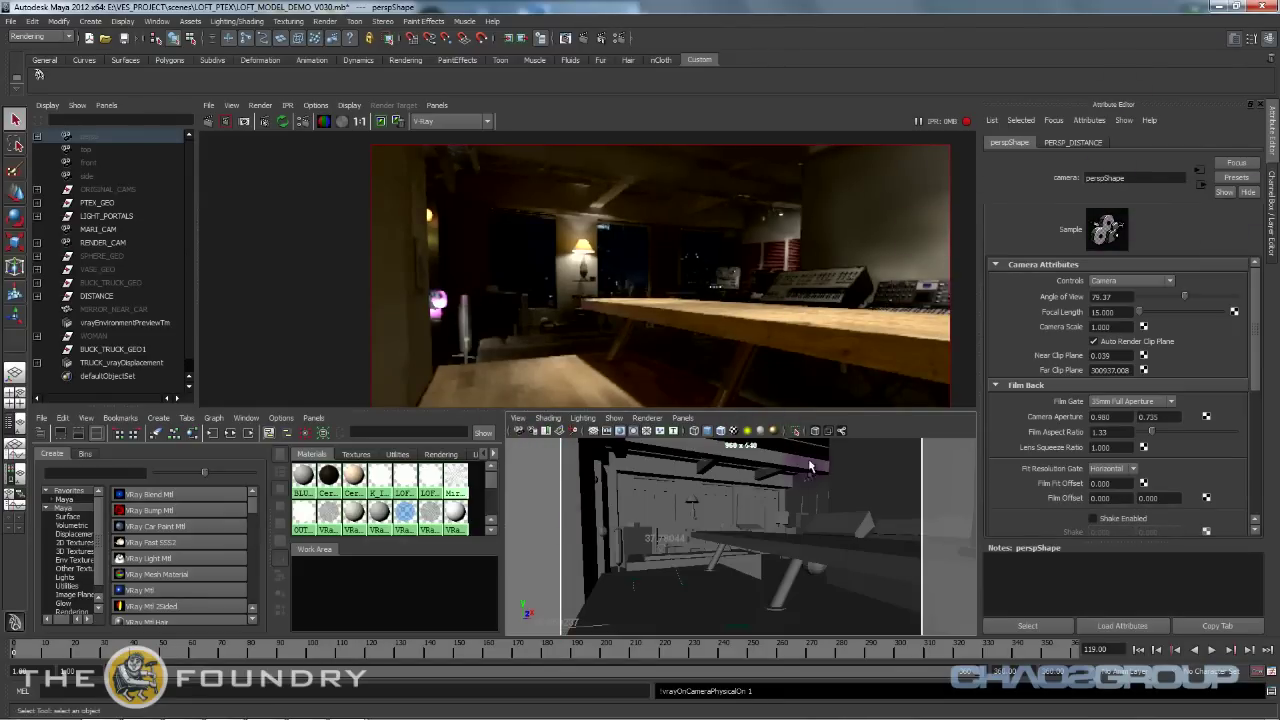
pyautogui.scroll(-7, 1058, 429)
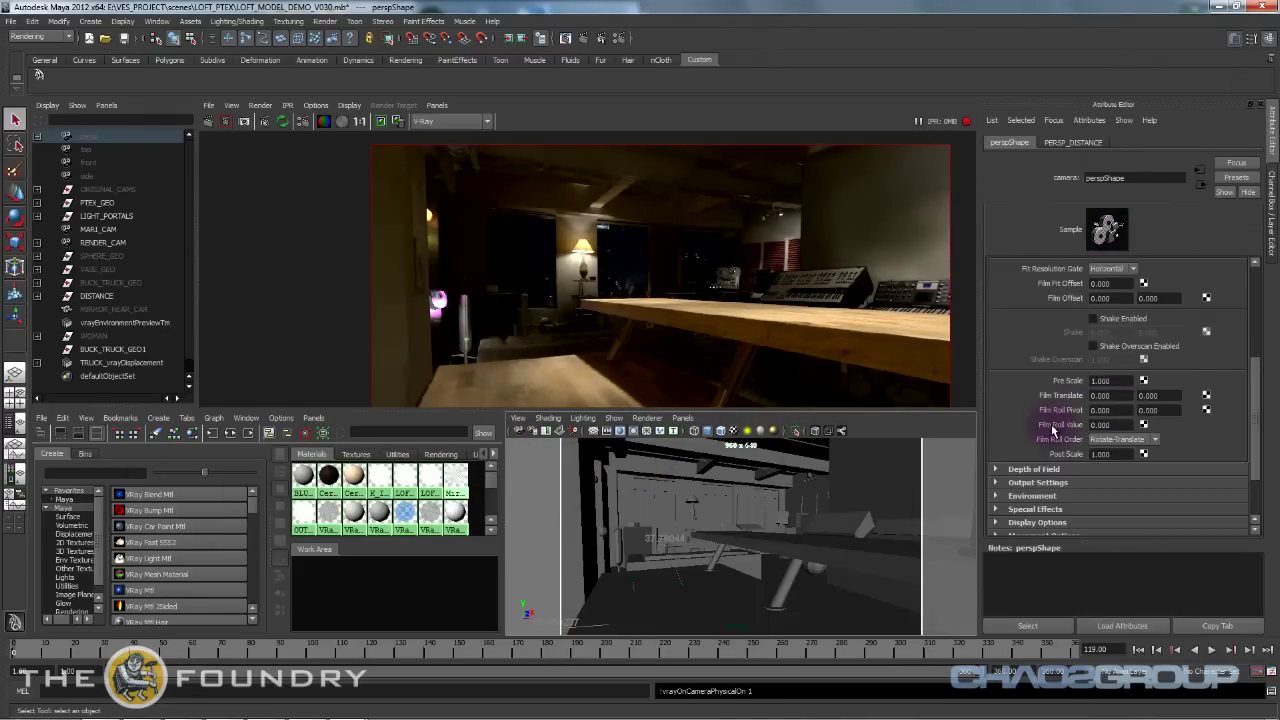
pyautogui.click(1043, 529)
pyautogui.scroll(-5, 1049, 500)
pyautogui.scroll(8, 1050, 473)
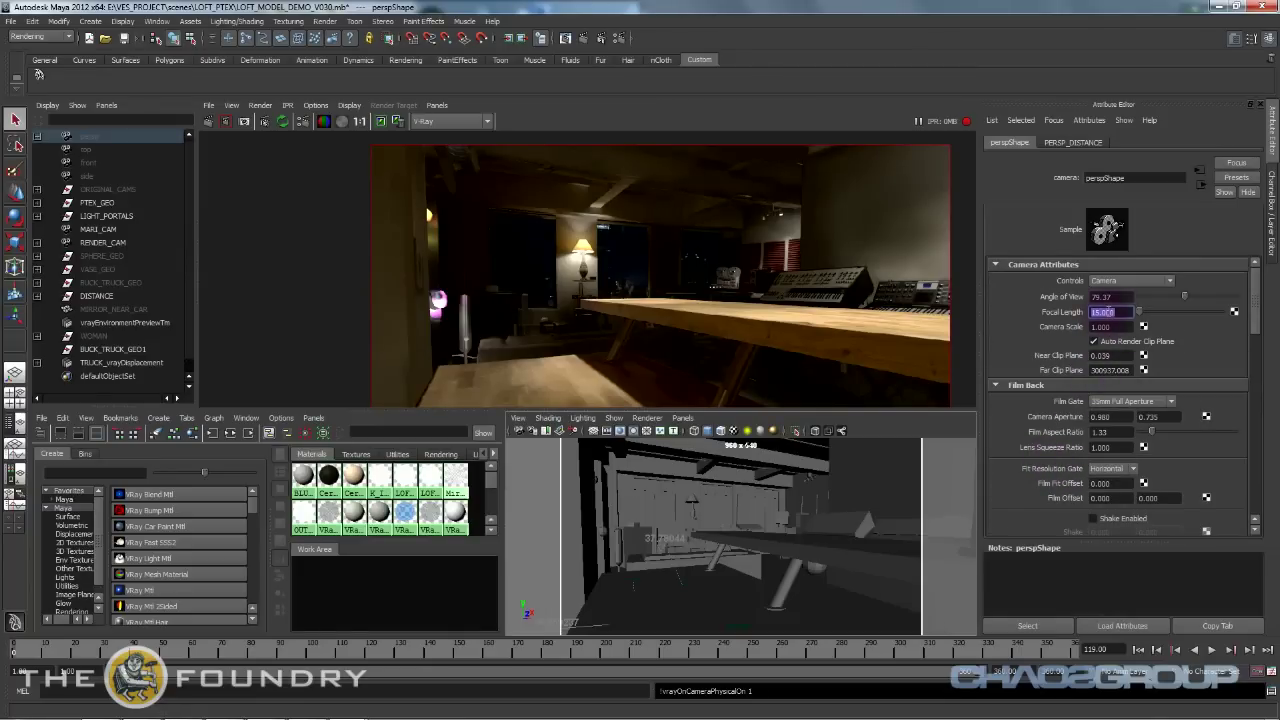
pyautogui.write('80')
pyautogui.press('Return')
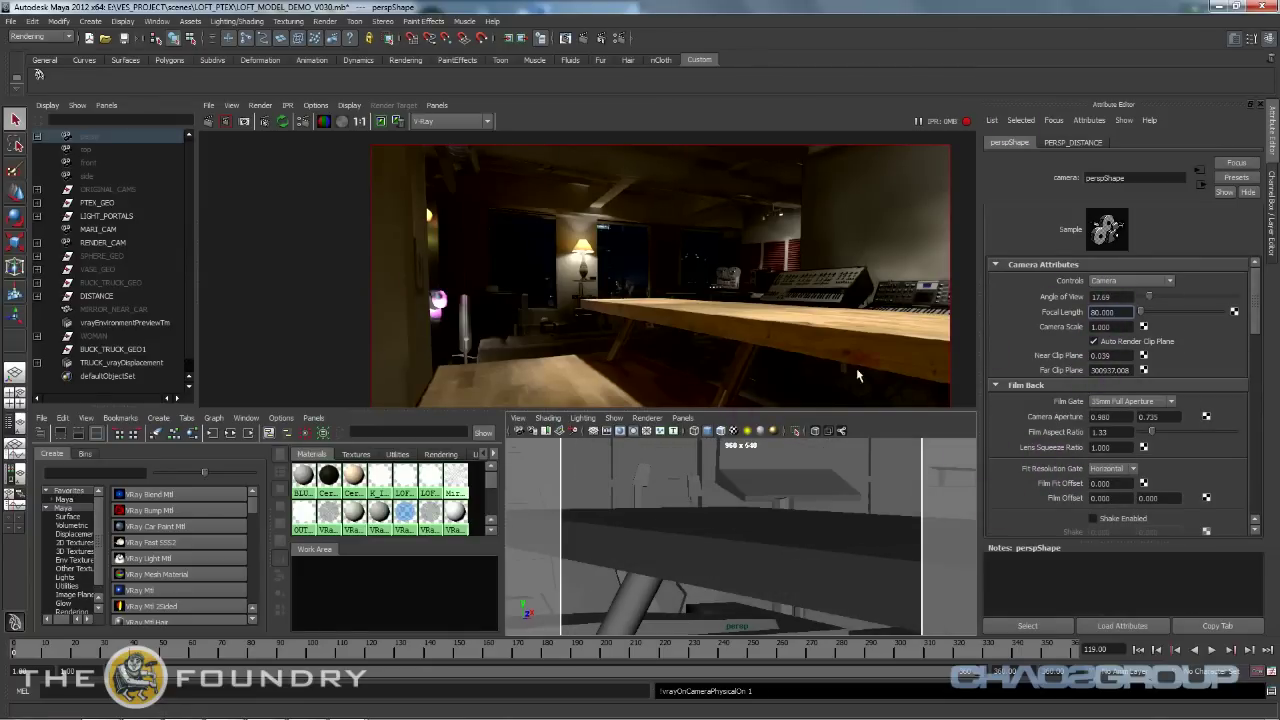
# Review the camera's V-Ray physical settings and select the PERSP_AIM locator in the DISTANCE group with the Move tool.
pyautogui.scroll(-8, 1032, 375)
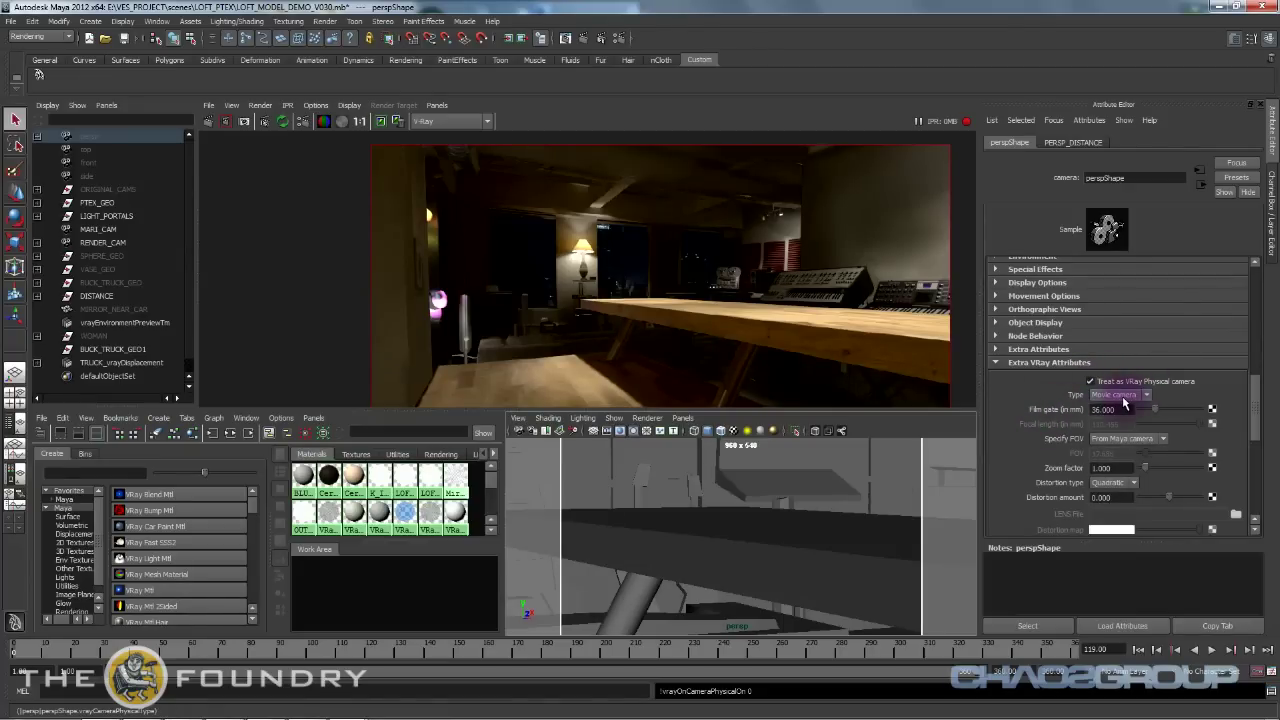
pyautogui.scroll(-4, 1128, 410)
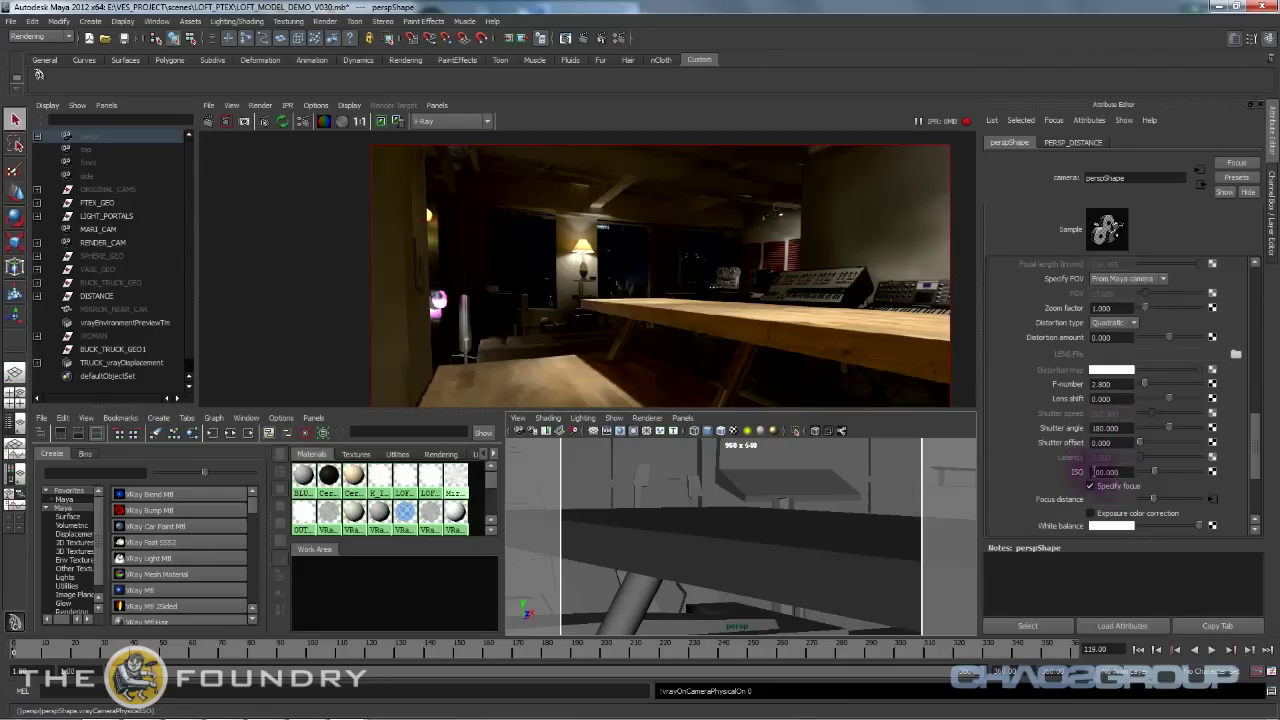
pyautogui.scroll(-3, 1057, 486)
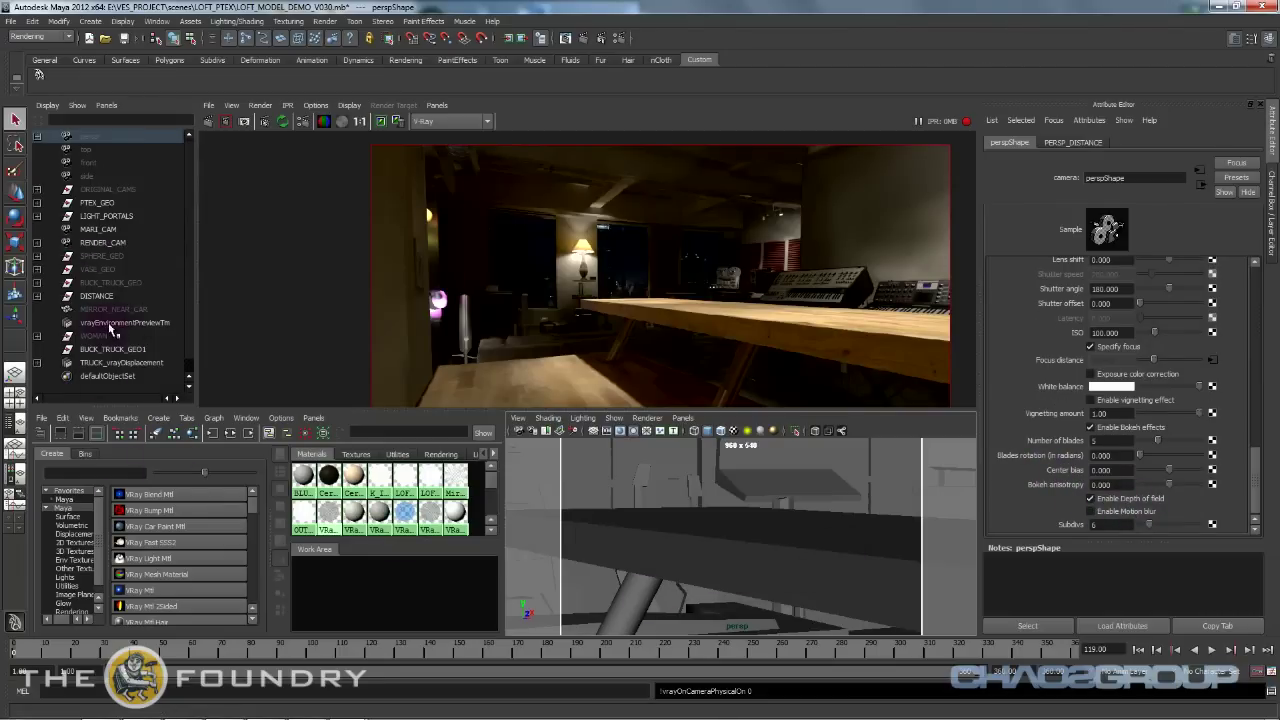
pyautogui.click(56, 297)
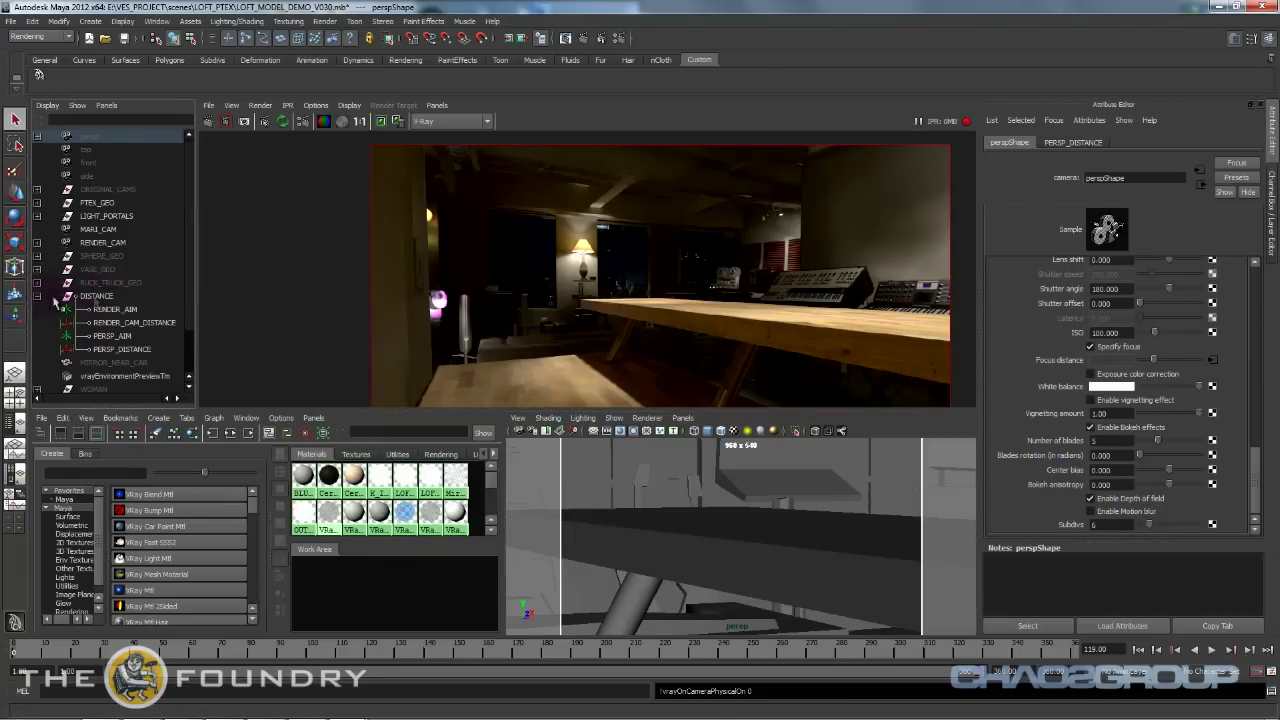
pyautogui.click(113, 336)
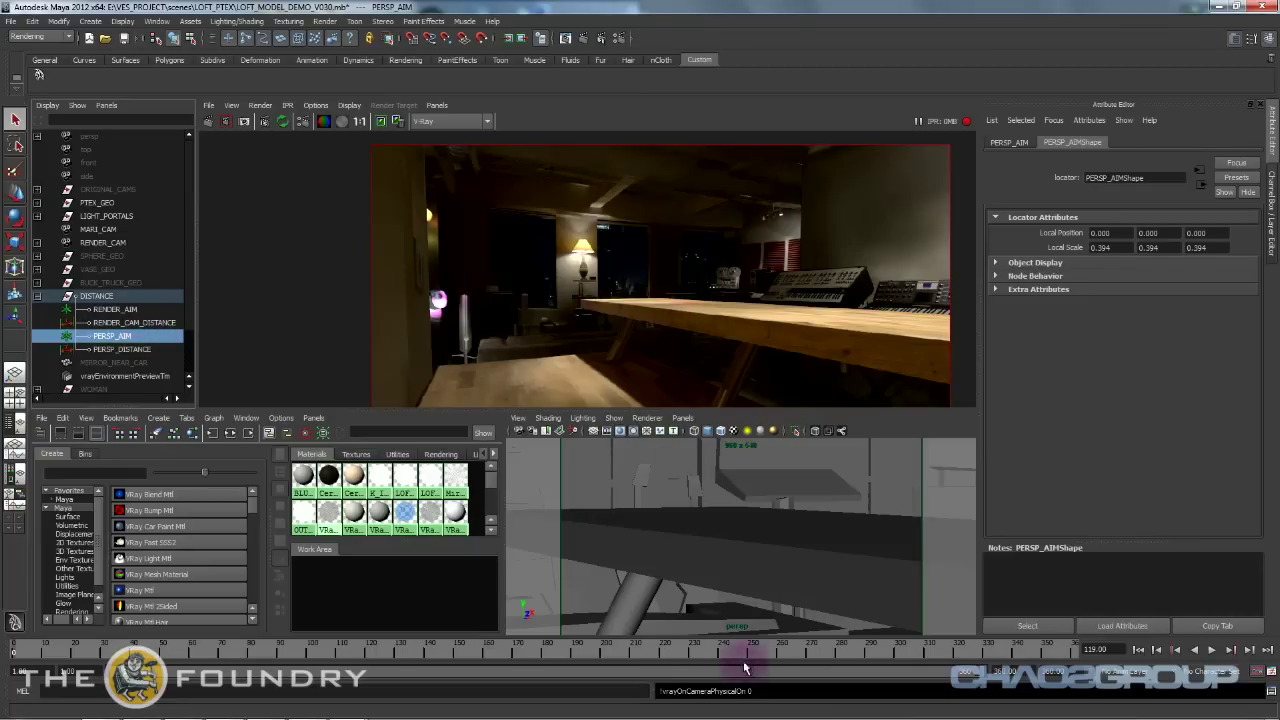
pyautogui.press('w')
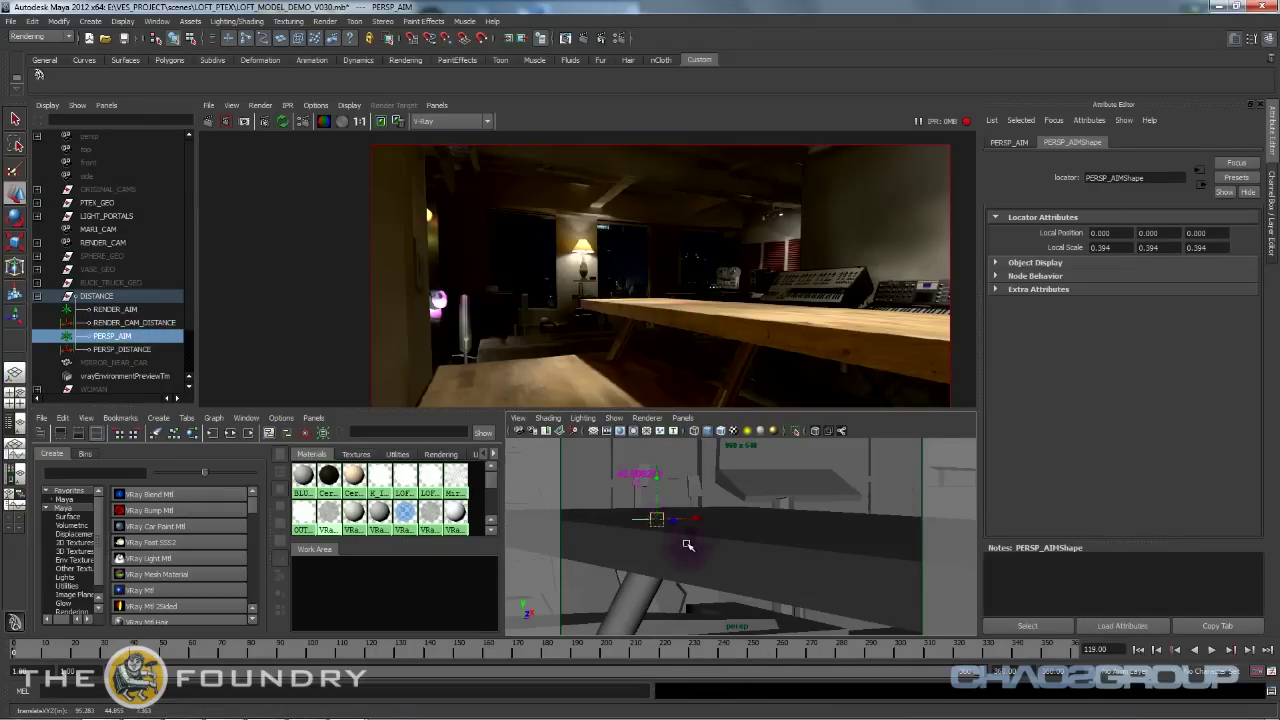
# Examine the depth of field along the wooden table and toward the background lamp in the live render.
pyautogui.keyDown('alt'); pyautogui.moveTo(687, 545); pyautogui.dragTo(717, 522); pyautogui.keyUp('alt')
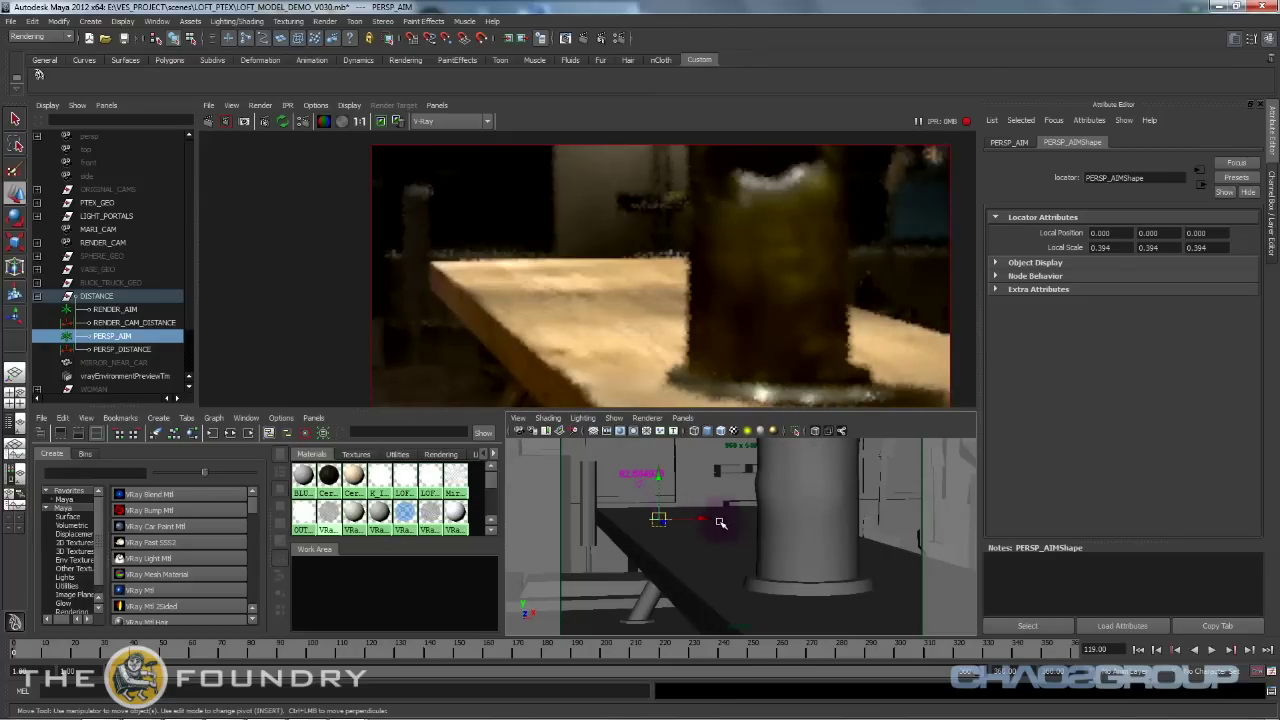
pyautogui.click(592, 320)
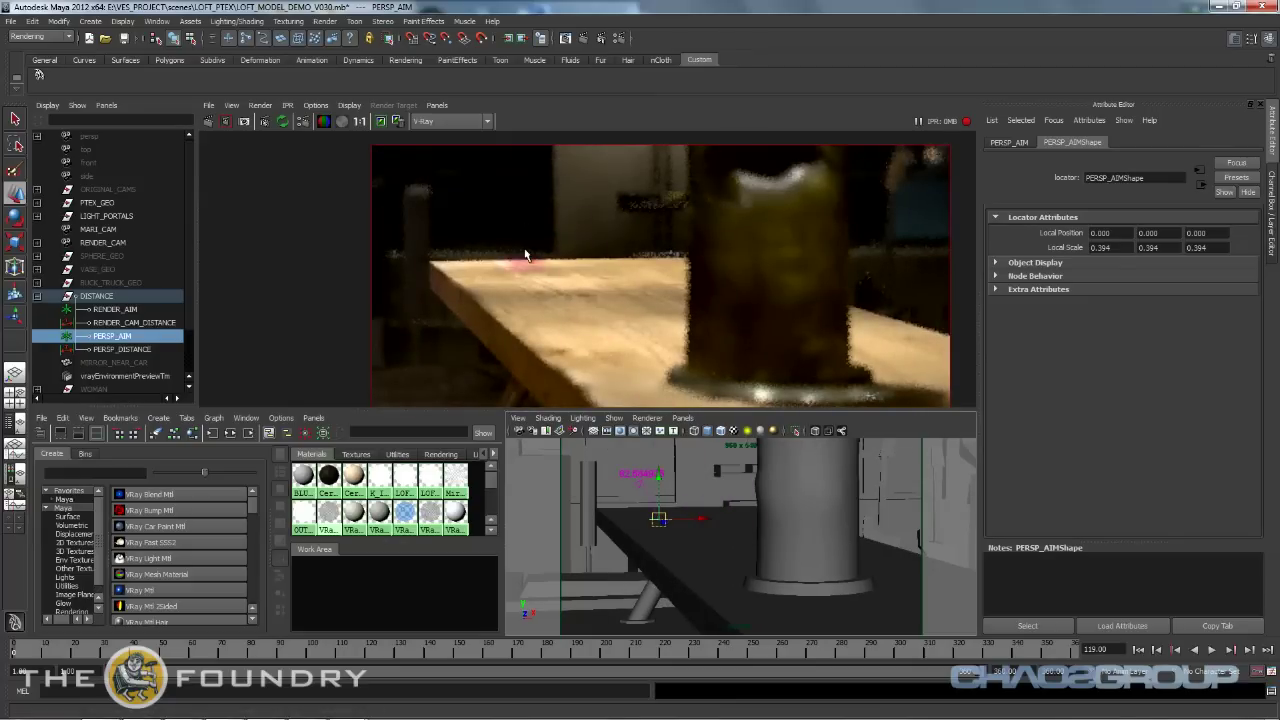
pyautogui.keyDown('alt'); pyautogui.moveTo(658, 271); pyautogui.dragTo(642, 244, button='middle'); pyautogui.keyUp('alt')
pyautogui.keyDown('alt'); pyautogui.moveTo(709, 591); pyautogui.dragTo(740, 600); pyautogui.keyUp('alt')
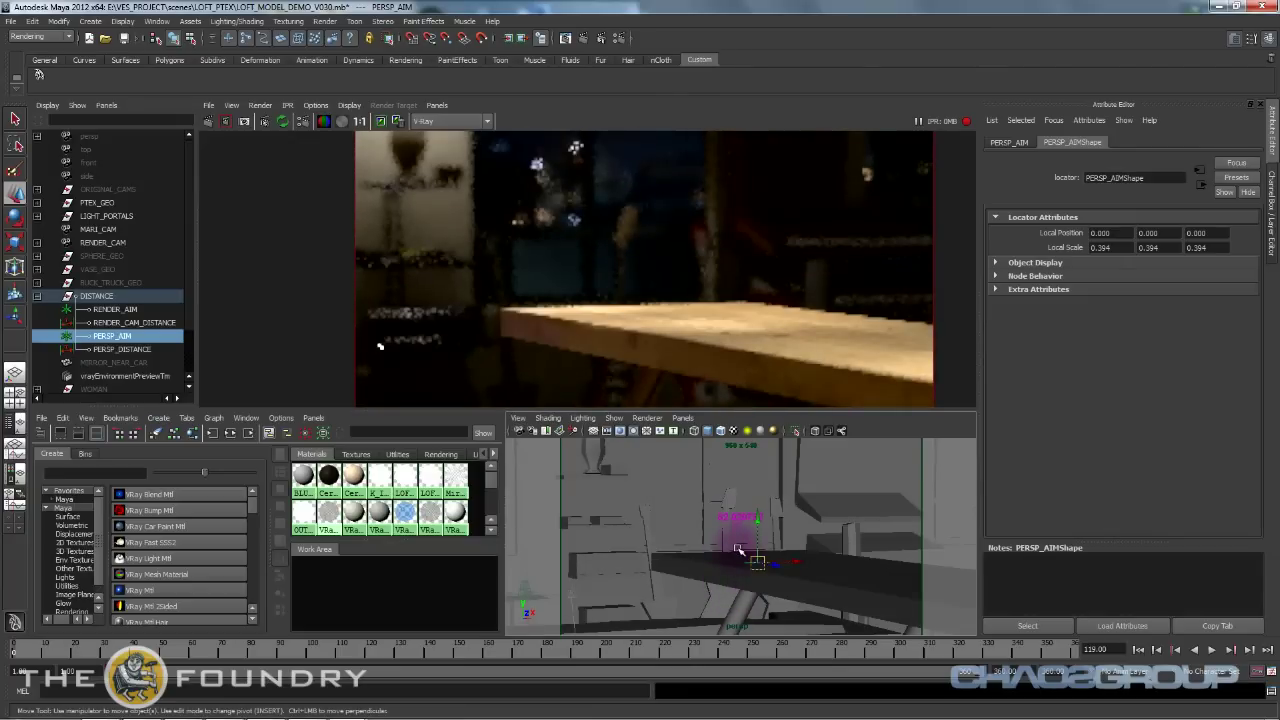
pyautogui.keyDown('alt'); pyautogui.moveTo(803, 586); pyautogui.dragTo(755, 540); pyautogui.keyUp('alt')
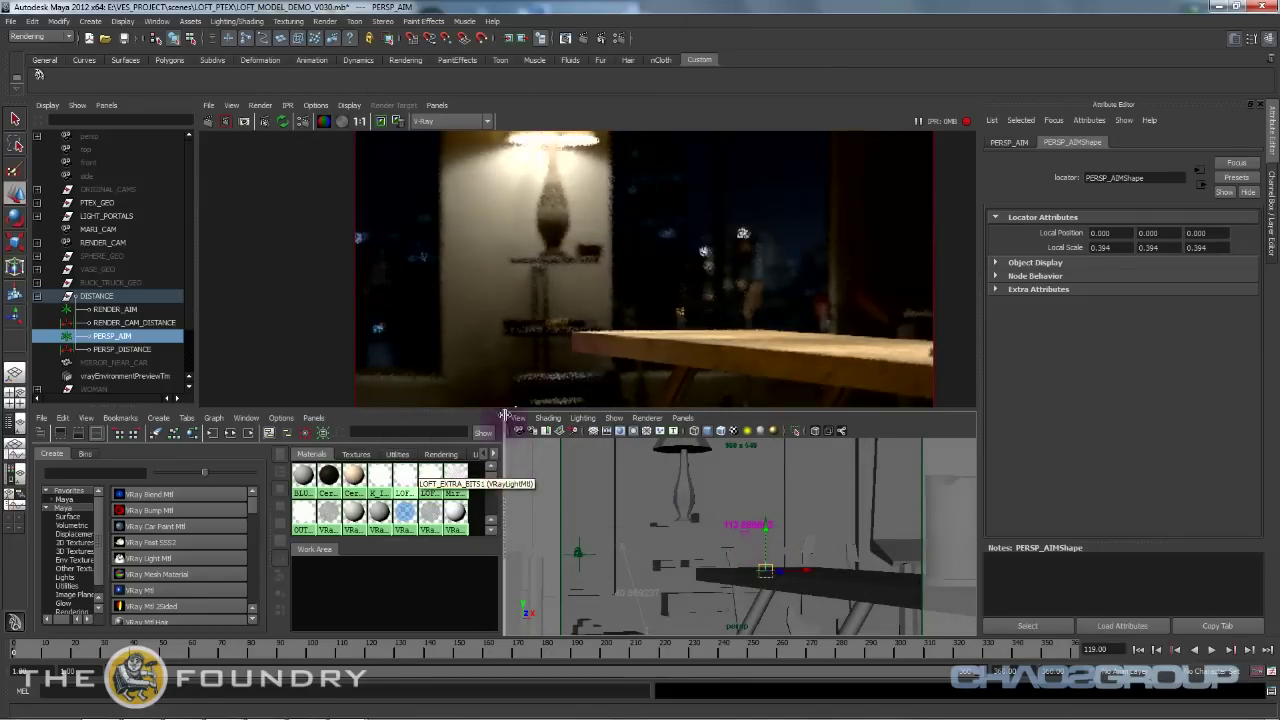
# Reselect the persp camera and set its V-Ray physical camera F-number to 1.4.
pyautogui.click(517, 419)
pyautogui.click(545, 437)
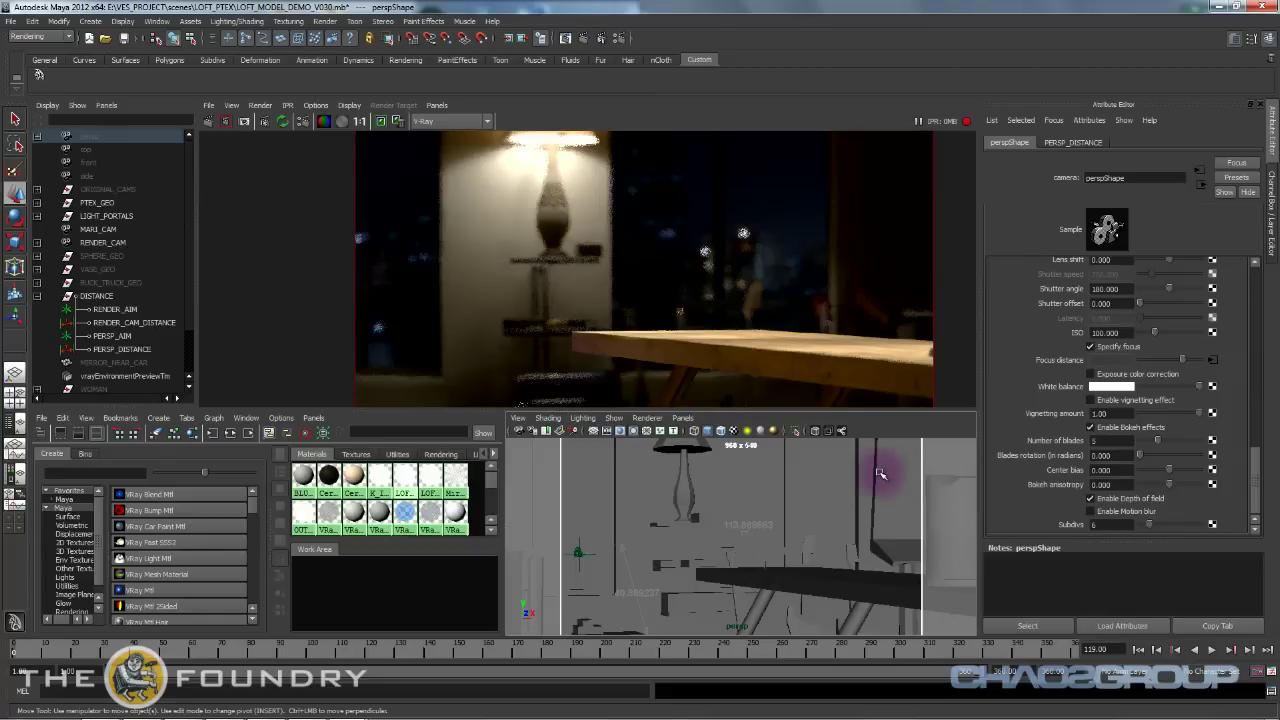
pyautogui.hotkey('ctrl', 'a')
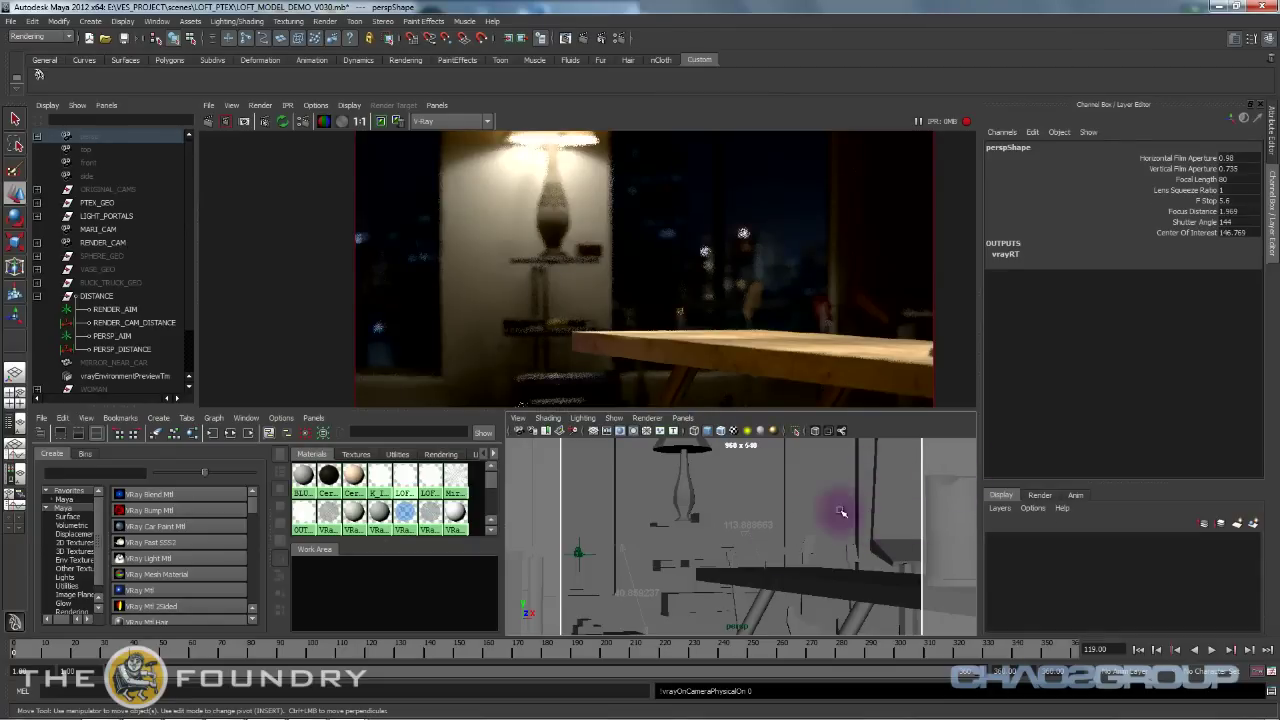
pyautogui.hotkey('ctrl', 'a')
pyautogui.scroll(5, 1077, 406)
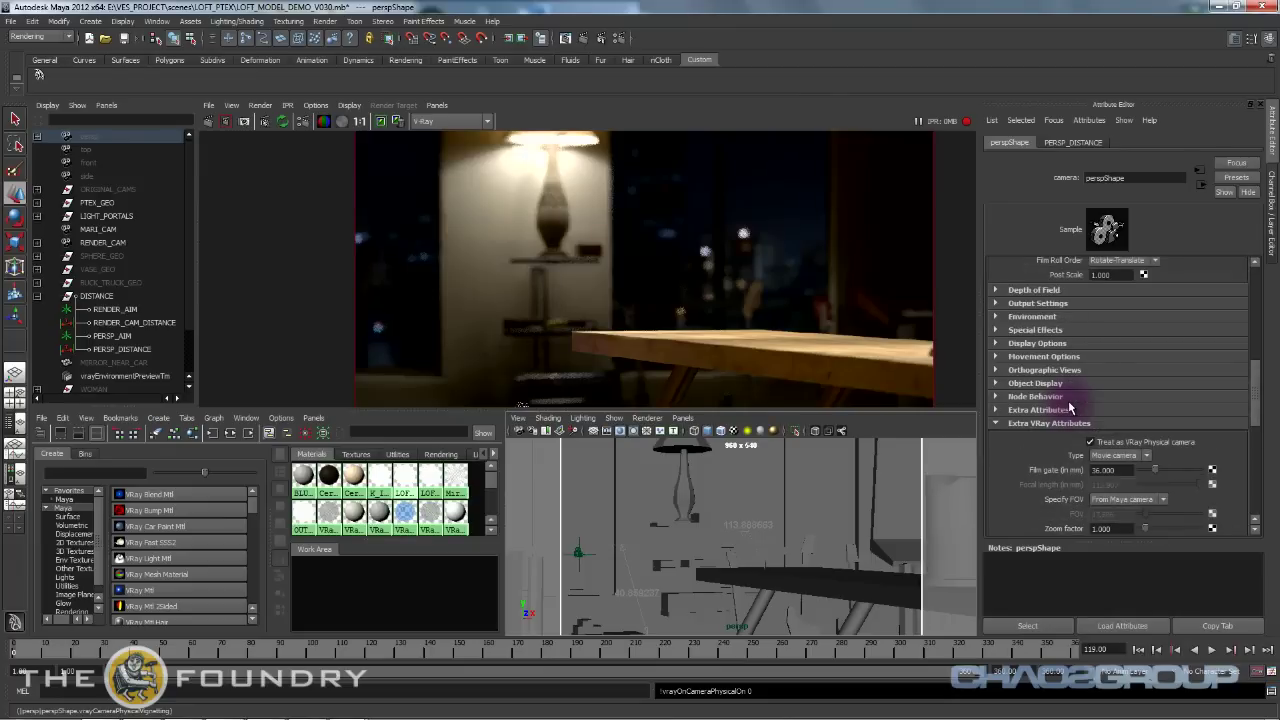
pyautogui.scroll(-2, 1063, 442)
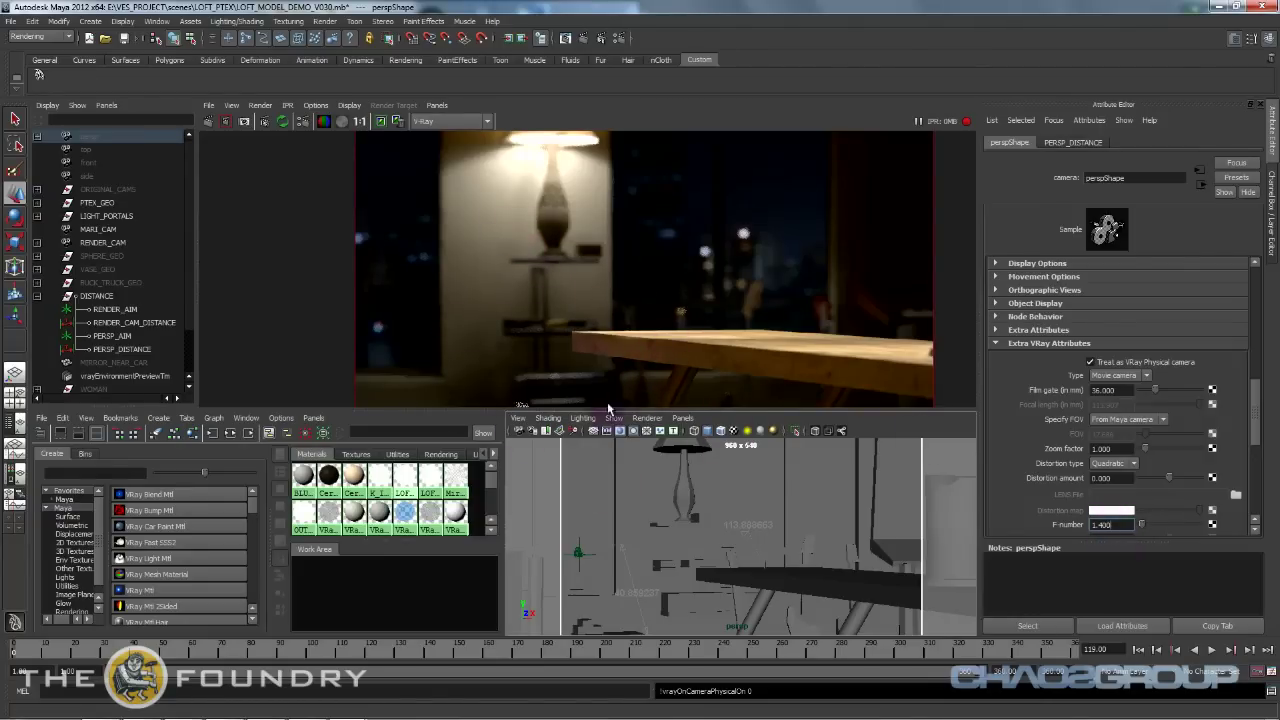
# Set the number of blades for the camera's bokeh effect to 10.
pyautogui.keyDown('alt'); pyautogui.moveTo(785, 264); pyautogui.dragTo(702, 333, button='right'); pyautogui.keyUp('alt')
pyautogui.keyDown('alt'); pyautogui.moveTo(702, 333); pyautogui.dragTo(700, 254, button='middle'); pyautogui.keyUp('alt')
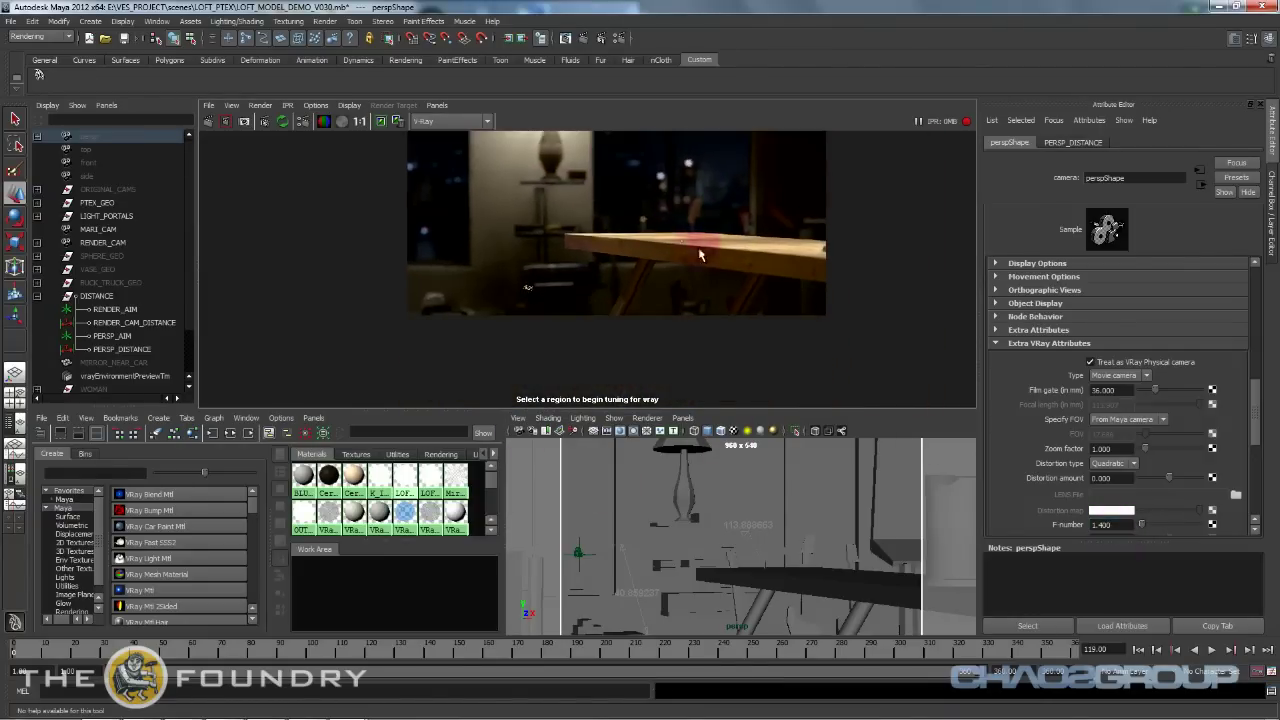
pyautogui.keyDown('alt'); pyautogui.moveTo(799, 559); pyautogui.dragTo(795, 560, button='right'); pyautogui.keyUp('alt')
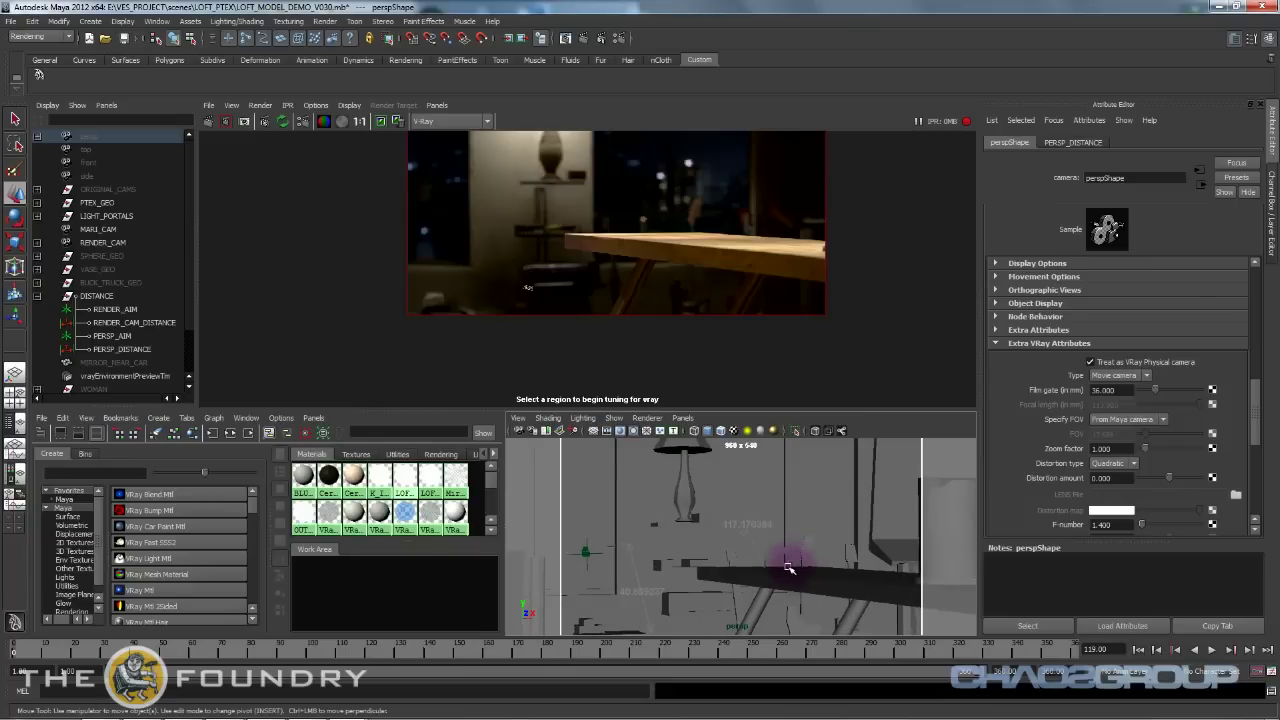
pyautogui.keyDown('alt'); pyautogui.moveTo(696, 249); pyautogui.dragTo(694, 290, button='middle'); pyautogui.keyUp('alt')
pyautogui.keyDown('alt'); pyautogui.moveTo(694, 290); pyautogui.dragTo(759, 312, button='right'); pyautogui.keyUp('alt')
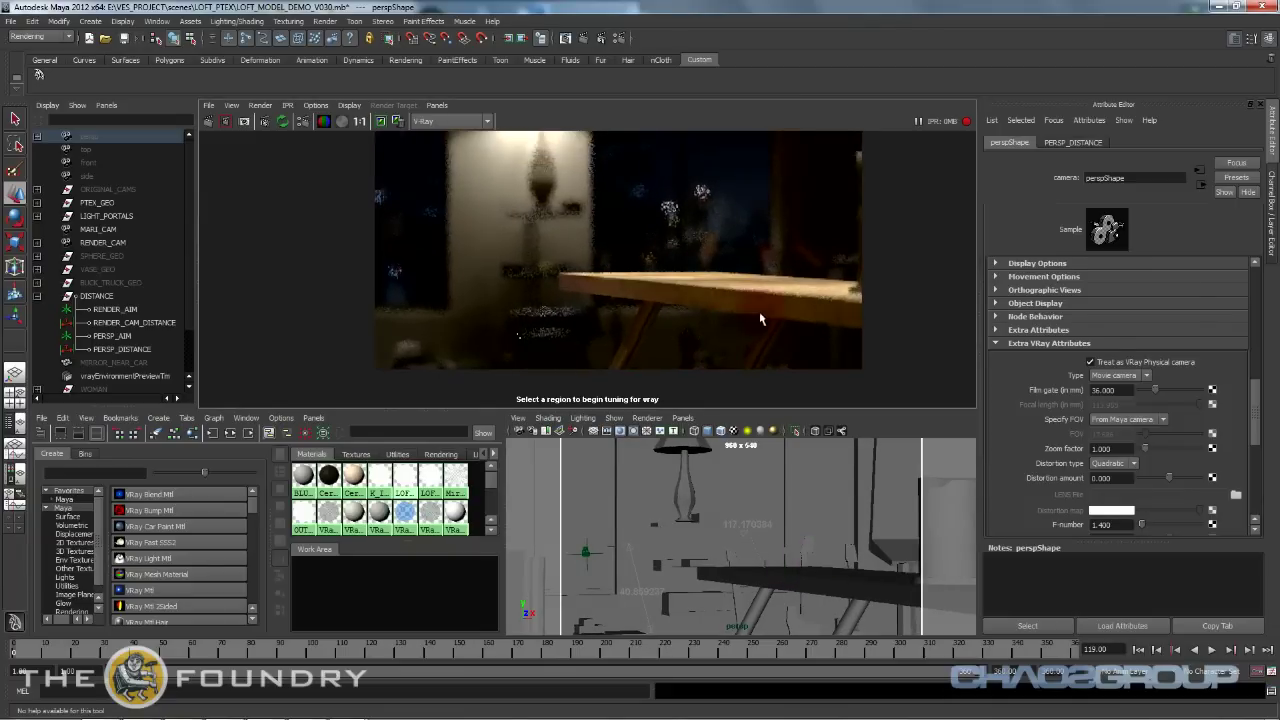
pyautogui.scroll(-5, 1067, 486)
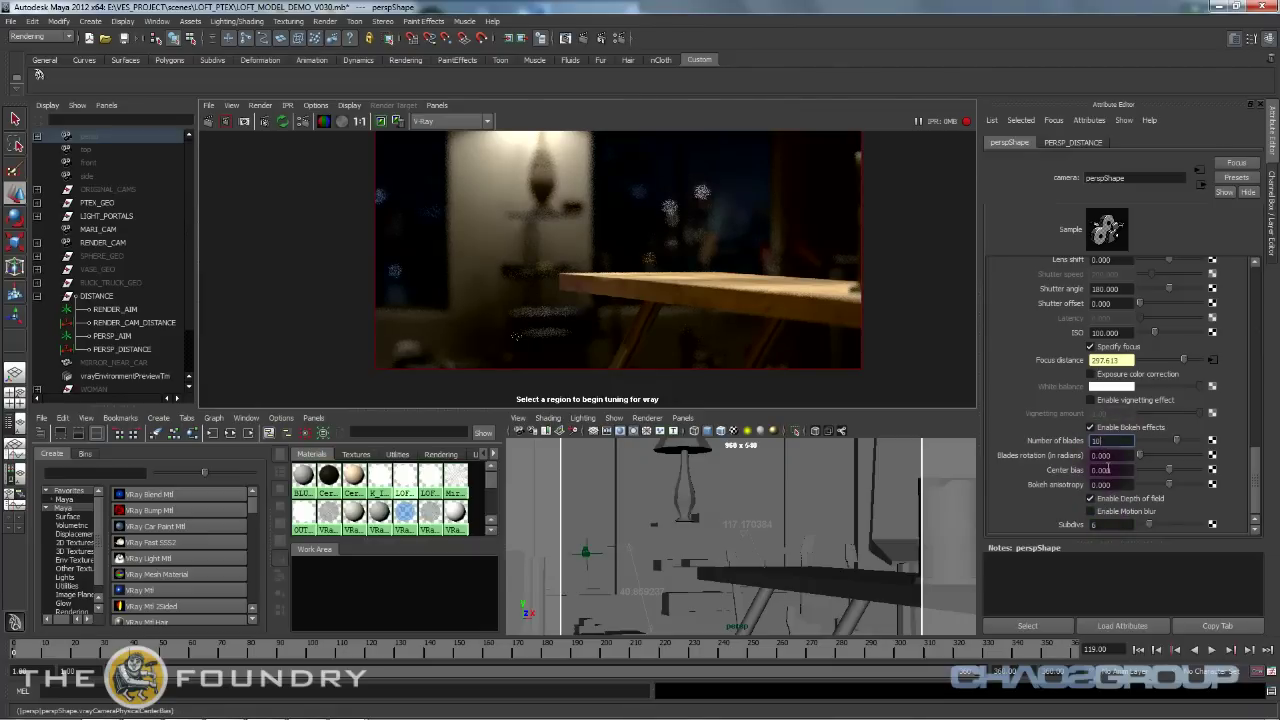
# Examine the bokeh shapes of the out-of-focus city lights up close in the live render.
pyautogui.keyDown('alt'); pyautogui.moveTo(677, 212); pyautogui.dragTo(669, 249, button='middle'); pyautogui.keyUp('alt')
pyautogui.keyDown('alt'); pyautogui.moveTo(669, 249); pyautogui.dragTo(723, 250, button='right'); pyautogui.keyUp('alt')
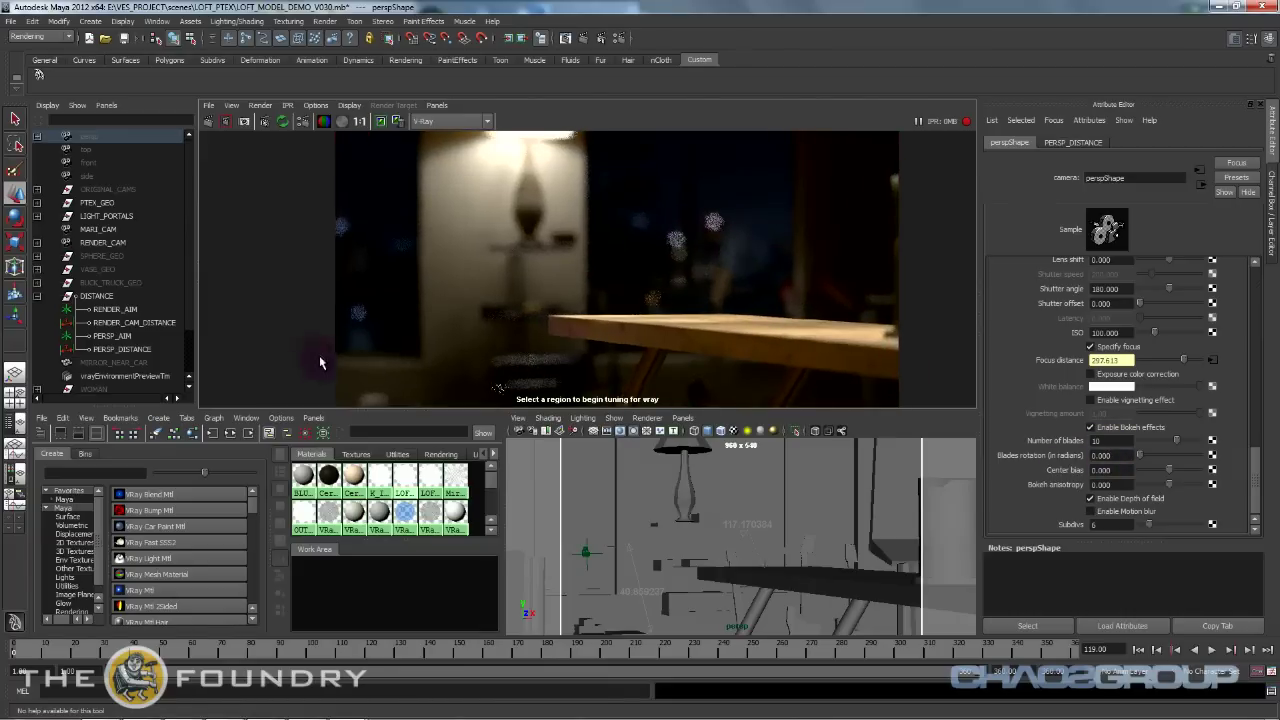
pyautogui.keyDown('alt'); pyautogui.moveTo(712, 203); pyautogui.dragTo(671, 240, button='middle'); pyautogui.keyUp('alt')
pyautogui.keyDown('alt'); pyautogui.moveTo(671, 240); pyautogui.dragTo(760, 292, button='right'); pyautogui.keyUp('alt')
pyautogui.keyDown('alt'); pyautogui.moveTo(760, 292); pyautogui.dragTo(524, 278, button='middle'); pyautogui.keyUp('alt')
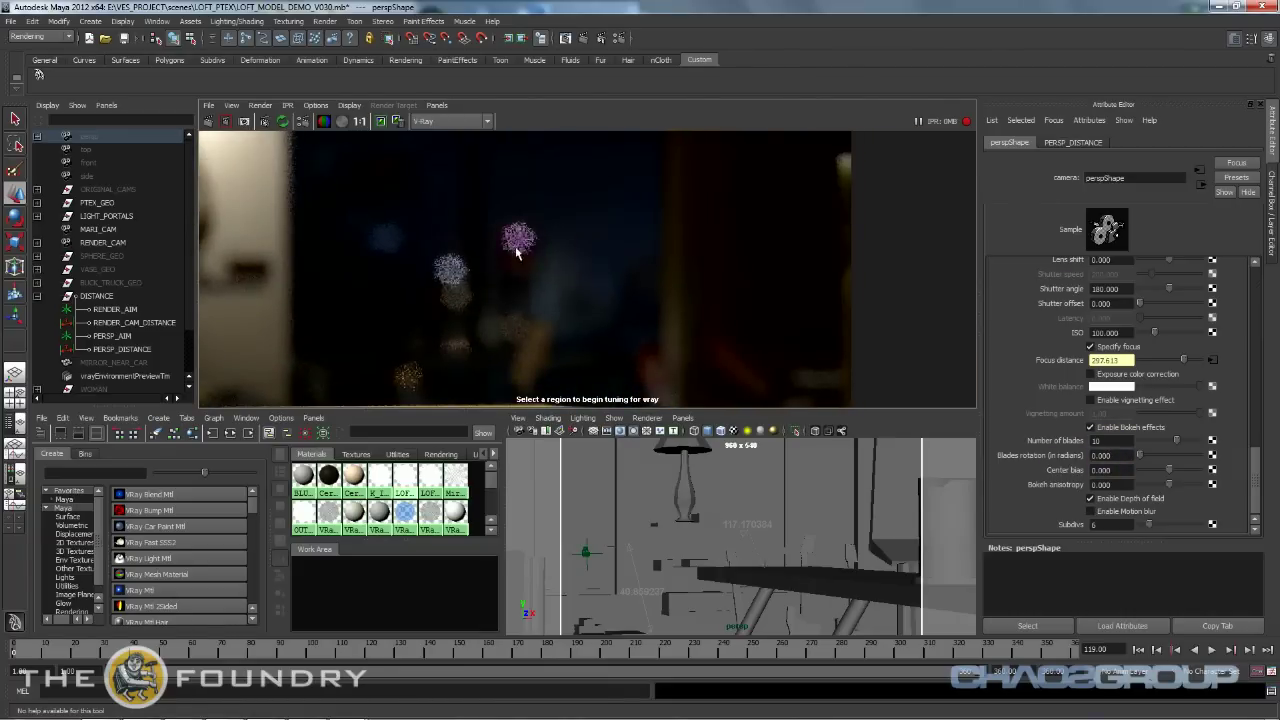
pyautogui.keyDown('alt'); pyautogui.moveTo(410, 316); pyautogui.dragTo(715, 292, button='middle'); pyautogui.keyUp('alt')
pyautogui.keyDown('alt'); pyautogui.moveTo(715, 292); pyautogui.dragTo(609, 375, button='right'); pyautogui.keyUp('alt')
# Bring the glass cylinder into view and move the PERSP_AIM locator to its base and from there onto the background lamp.
pyautogui.moveTo(780, 558)
pyautogui.keyDown('alt'); pyautogui.mouseDown(button='right')
pyautogui.moveTo(783, 580)
pyautogui.moveTo(780, 563)
pyautogui.moveTo(765, 567)
pyautogui.mouseUp(button='right'); pyautogui.keyUp('alt')
pyautogui.keyDown('alt'); pyautogui.moveTo(787, 530); pyautogui.dragTo(768, 541, button='middle'); pyautogui.keyUp('alt')
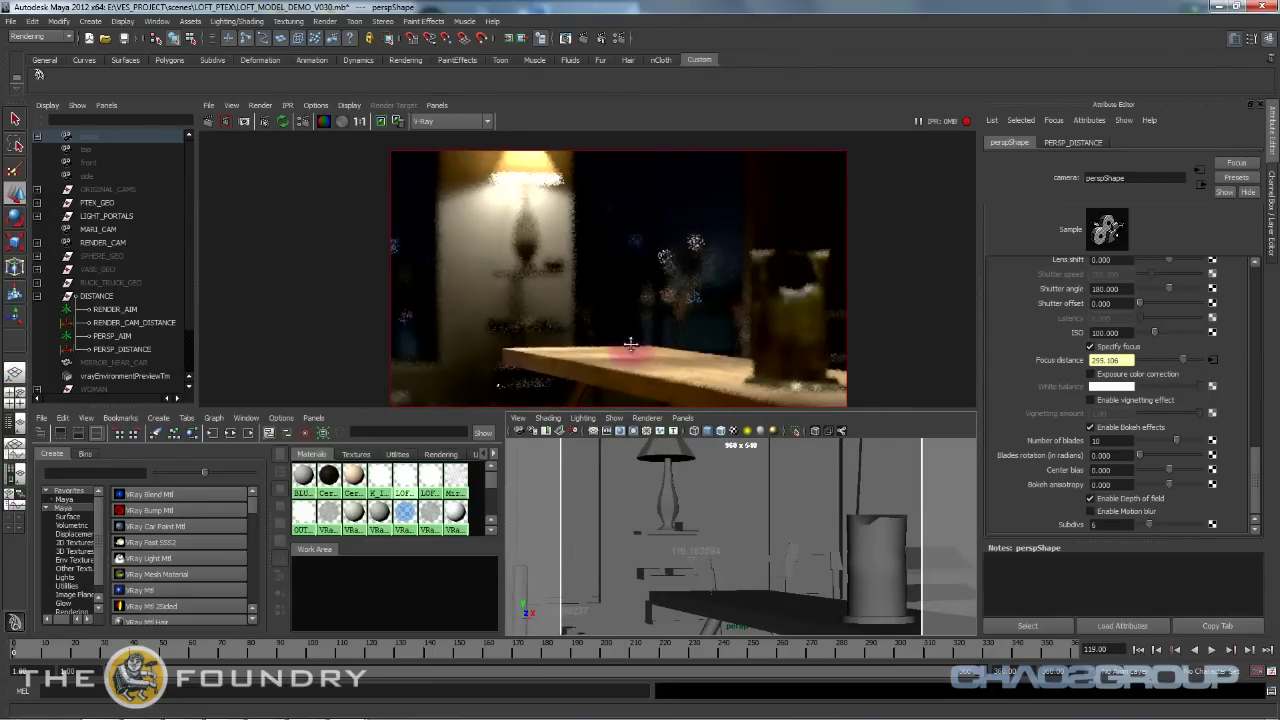
pyautogui.keyDown('alt'); pyautogui.moveTo(631, 344); pyautogui.dragTo(631, 309, button='middle'); pyautogui.keyUp('alt')
pyautogui.keyDown('alt'); pyautogui.moveTo(631, 309); pyautogui.dragTo(669, 334, button='right'); pyautogui.keyUp('alt')
pyautogui.click(122, 337)
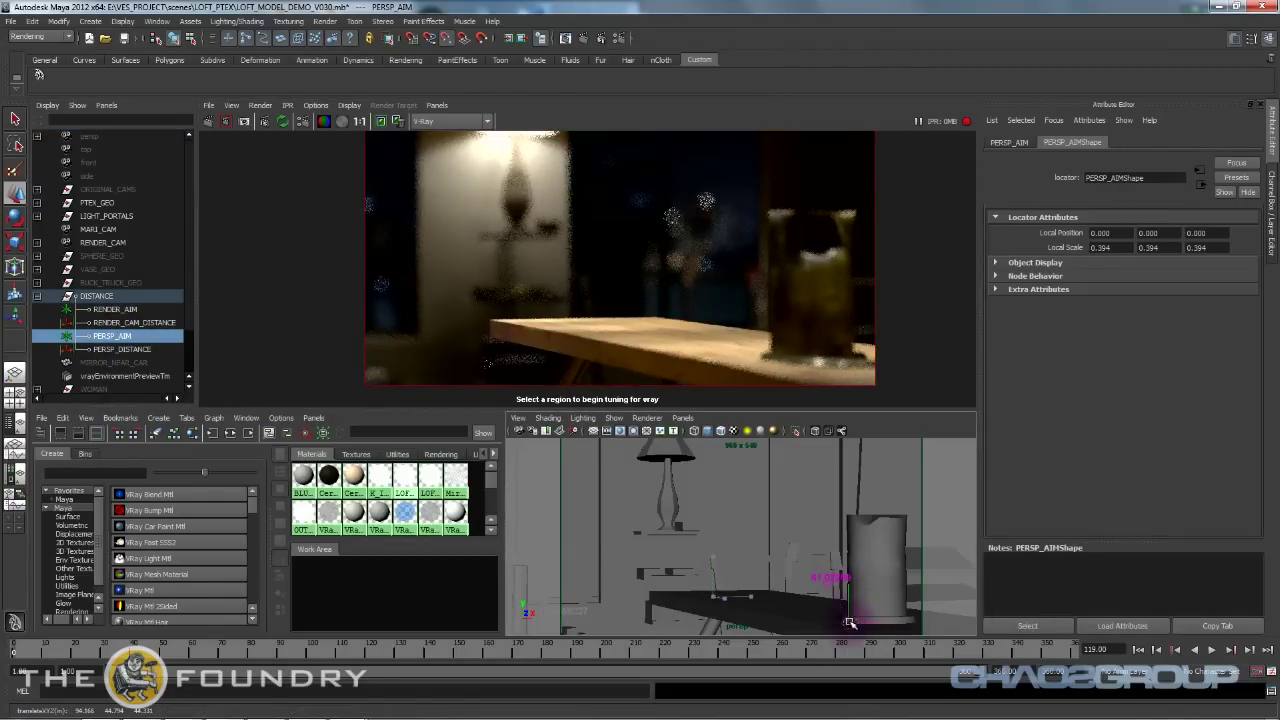
pyautogui.moveTo(851, 622); pyautogui.dragTo(889, 623)
pyautogui.keyDown('alt'); pyautogui.moveTo(836, 585); pyautogui.dragTo(824, 583, button='middle'); pyautogui.keyUp('alt')
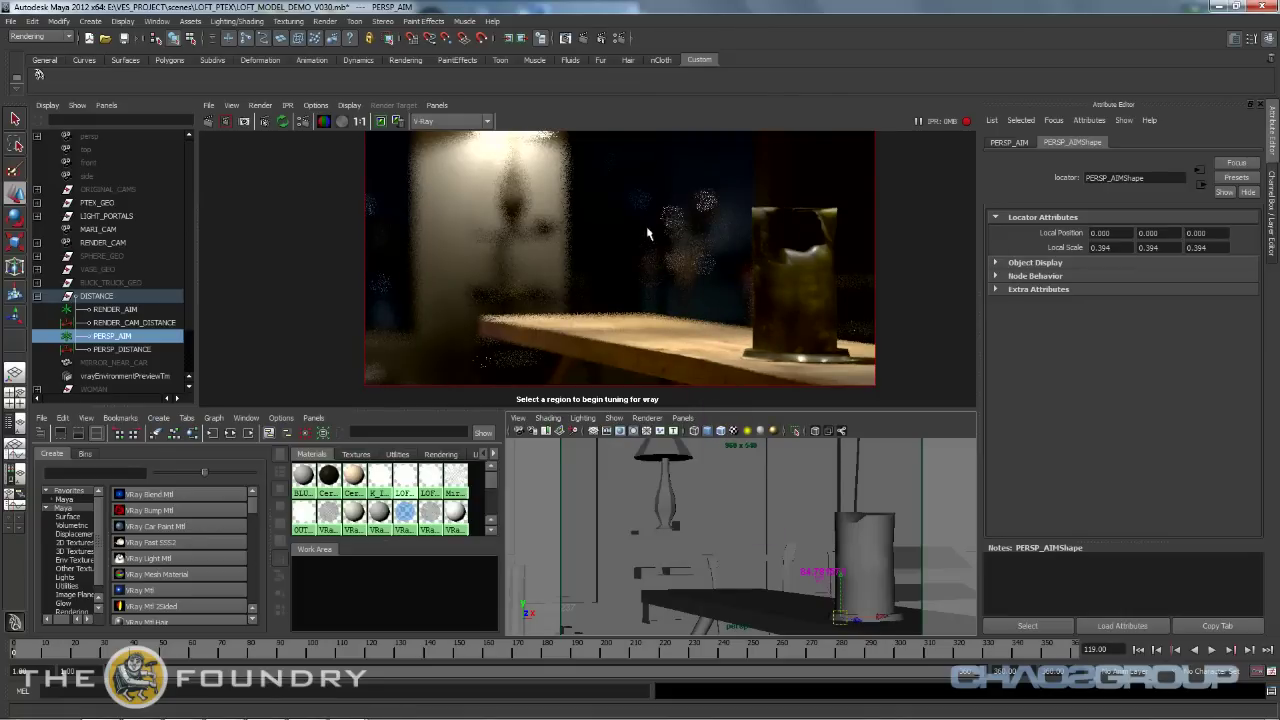
pyautogui.moveTo(838, 572); pyautogui.dragTo(668, 505)
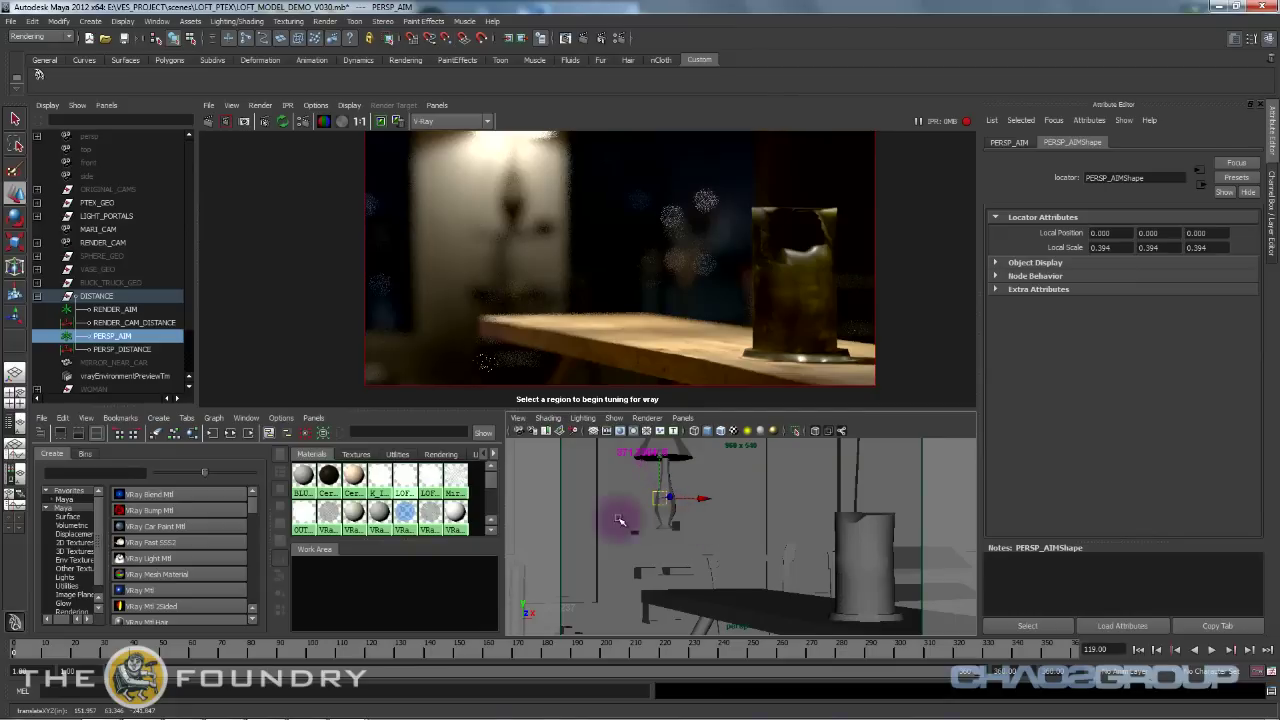
# Move the PERSP_AIM locator from the lamp out to the distant city background, using wireframe display while placing it.
pyautogui.click(681, 558)
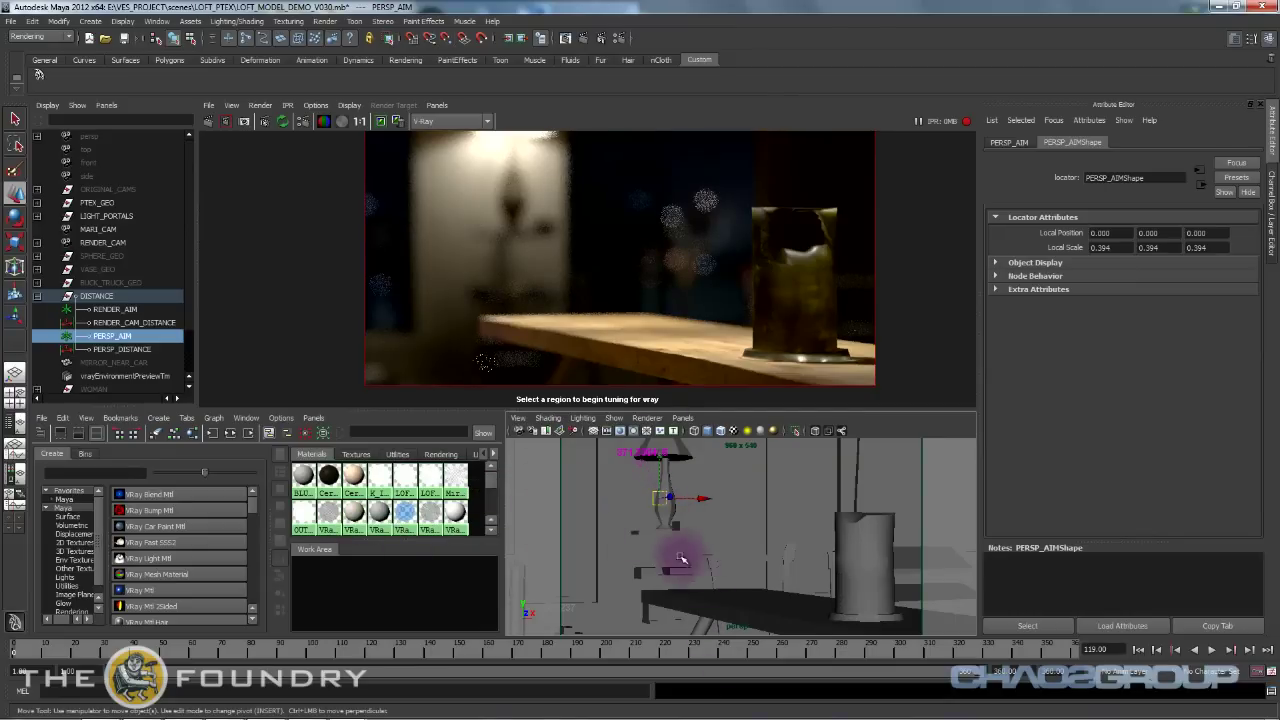
pyautogui.keyDown('alt'); pyautogui.moveTo(670, 535); pyautogui.dragTo(677, 536); pyautogui.keyUp('alt')
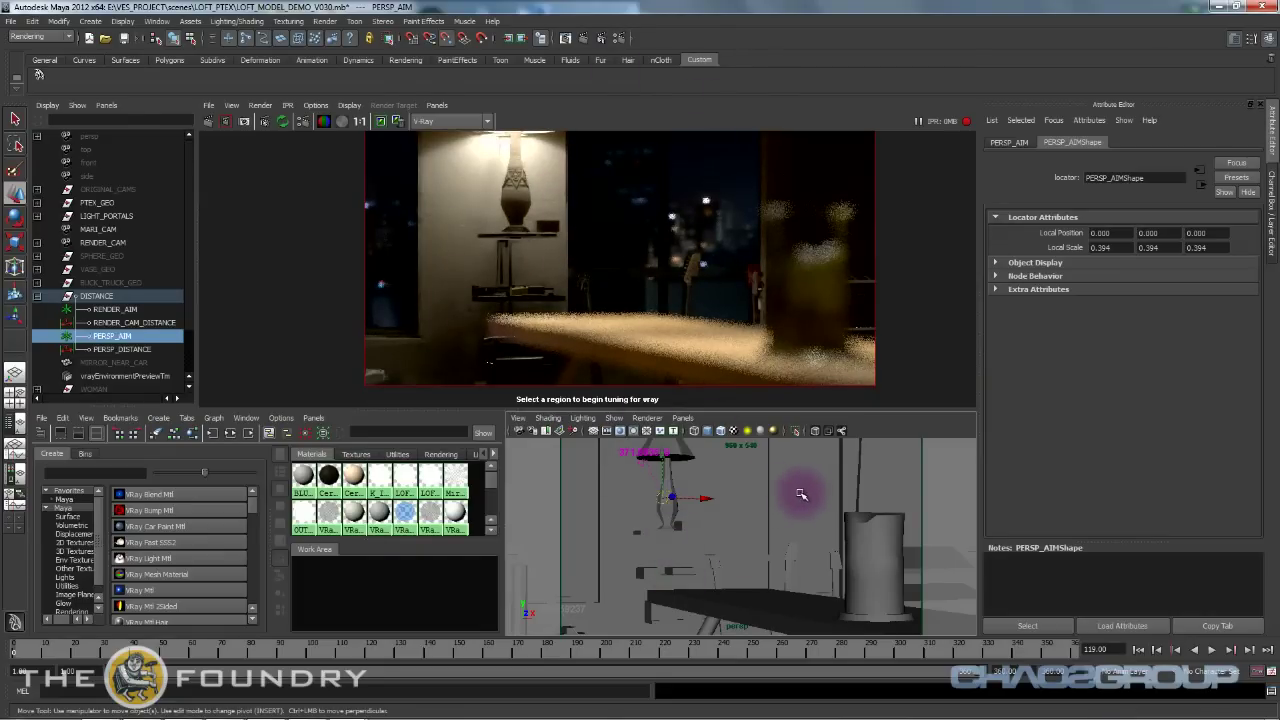
pyautogui.moveTo(800, 494); pyautogui.dragTo(796, 486, button='middle')
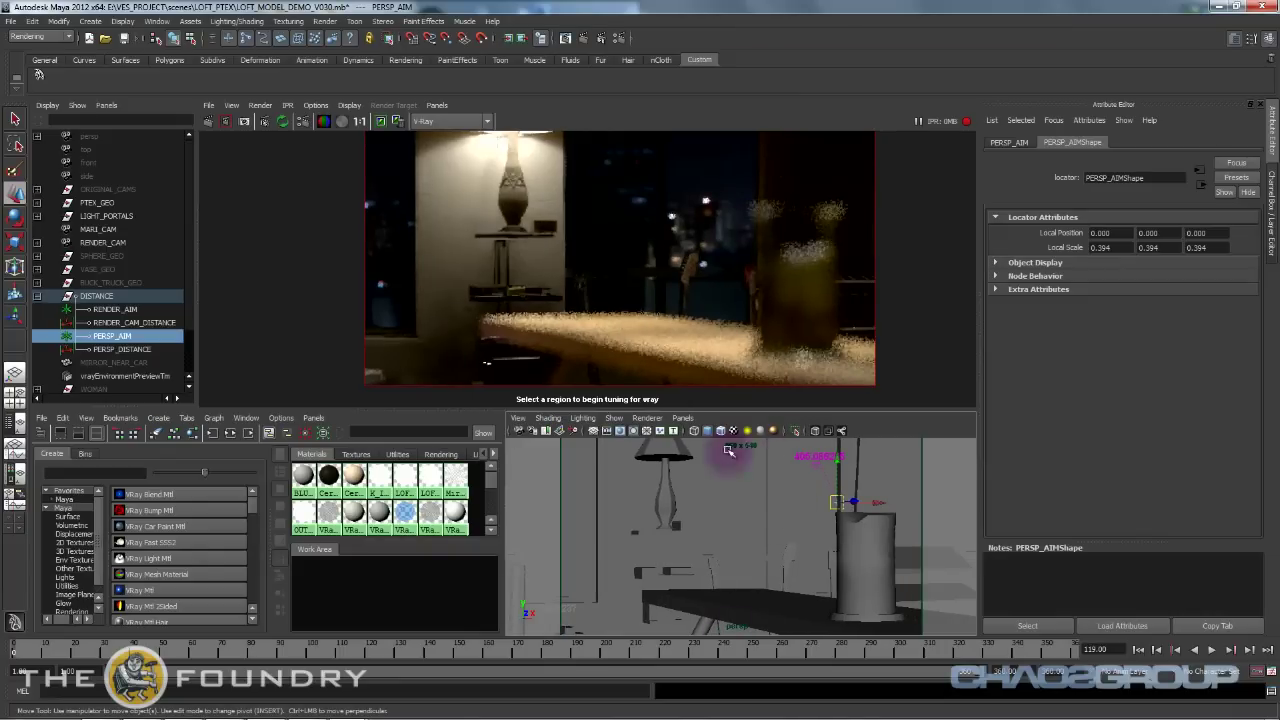
pyautogui.press('4')
pyautogui.middleClick(741, 530)
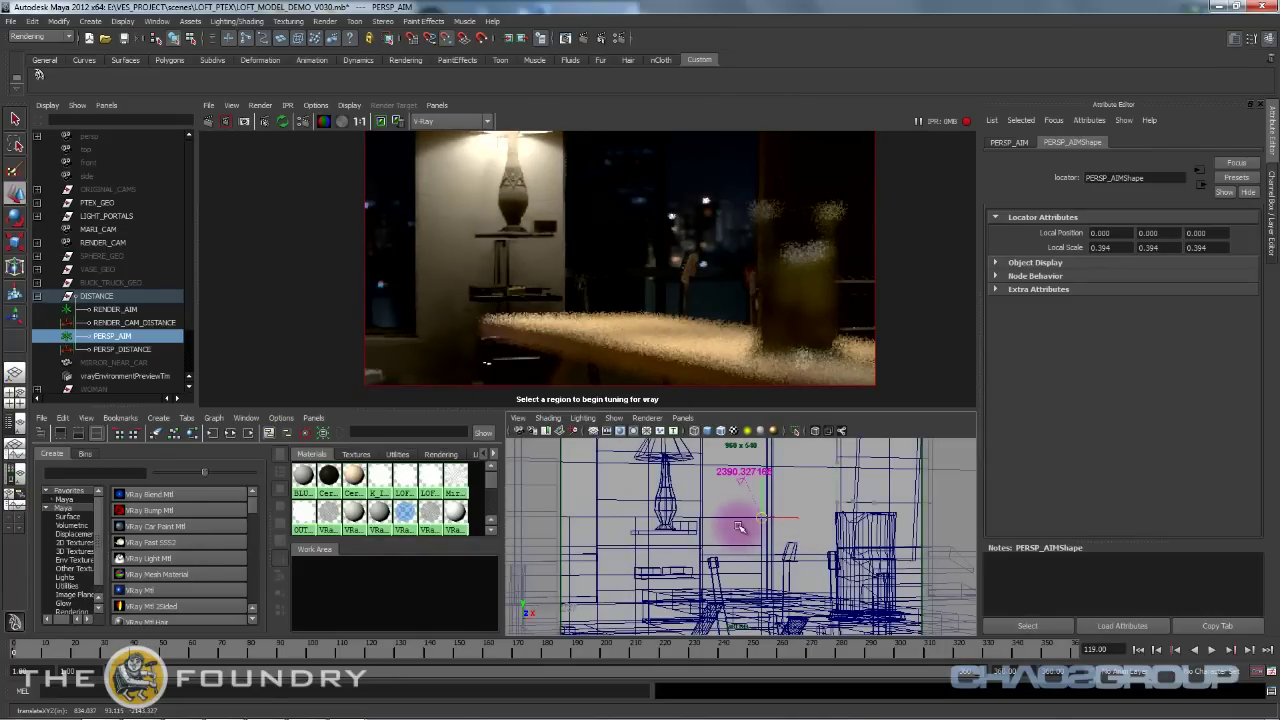
pyautogui.keyDown('alt'); pyautogui.moveTo(752, 522); pyautogui.dragTo(743, 513); pyautogui.keyUp('alt')
pyautogui.press('5')
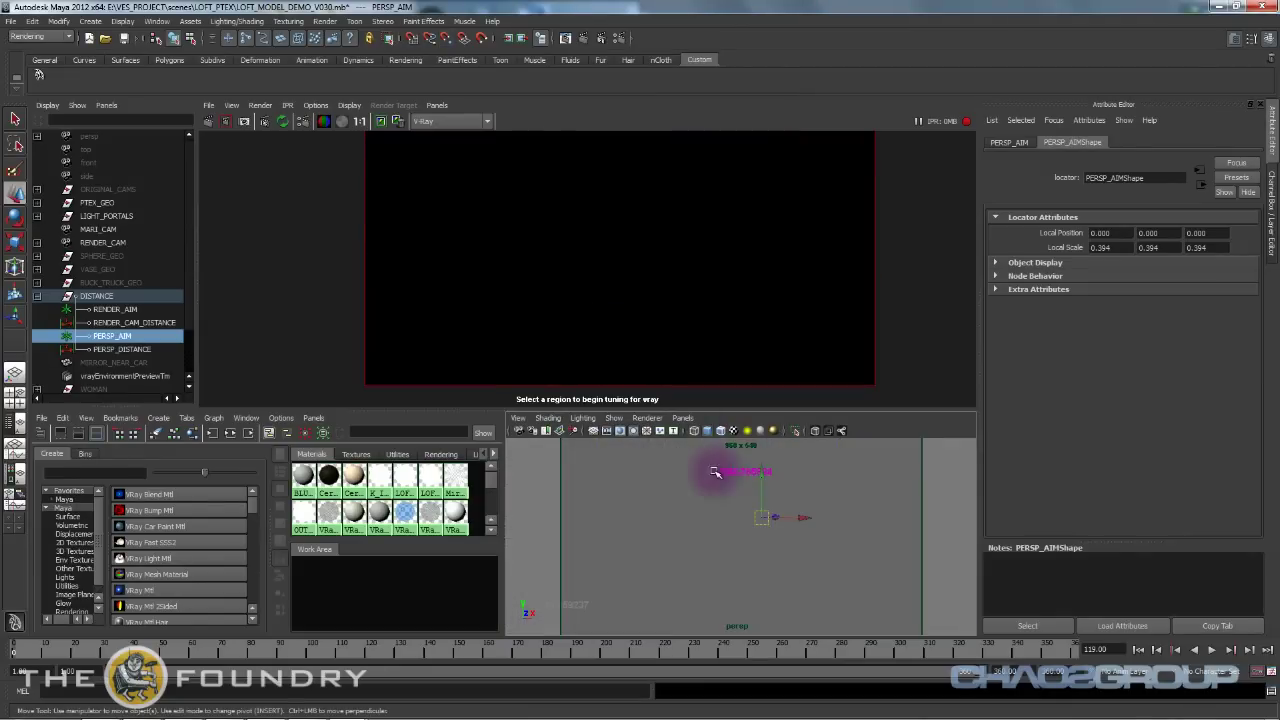
pyautogui.scroll(1, 762, 522)
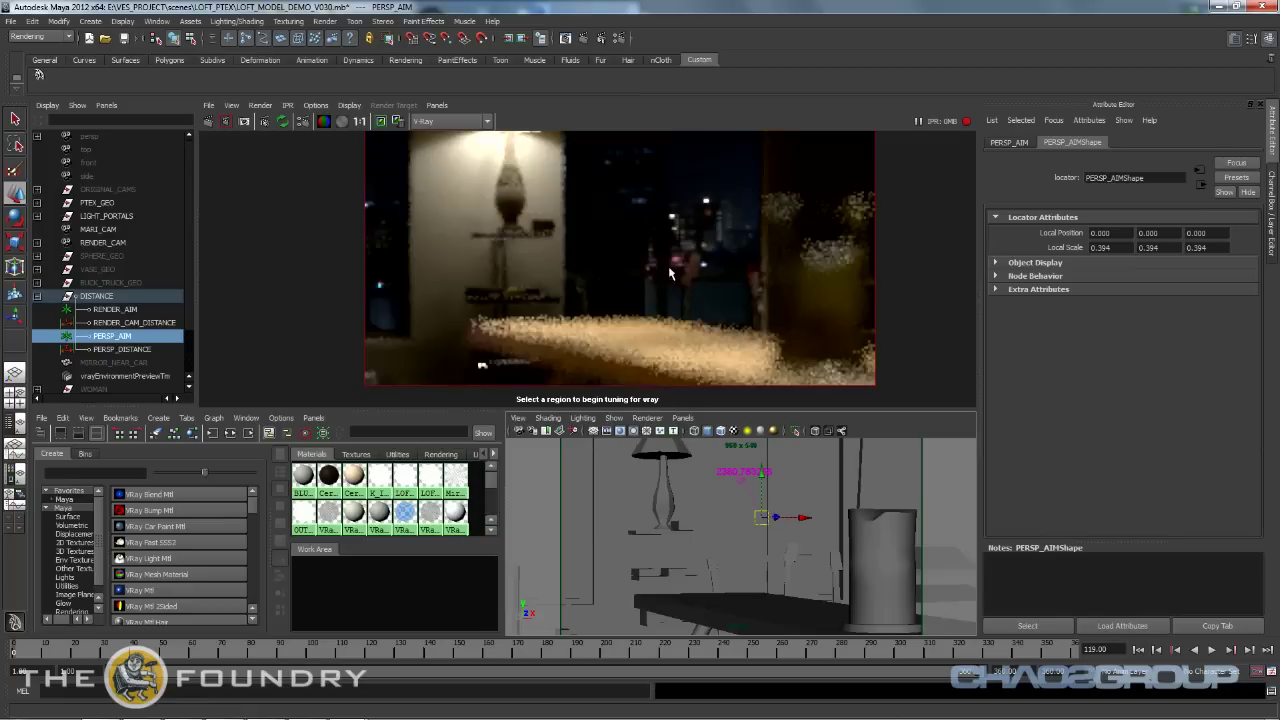
# Examine the depth of field and city lights in the live render from several zoom levels and camera angles.
pyautogui.keyDown('alt'); pyautogui.moveTo(727, 275); pyautogui.dragTo(592, 264, button='right'); pyautogui.keyUp('alt')
pyautogui.keyDown('alt'); pyautogui.moveTo(592, 264); pyautogui.dragTo(601, 308, button='middle'); pyautogui.keyUp('alt')
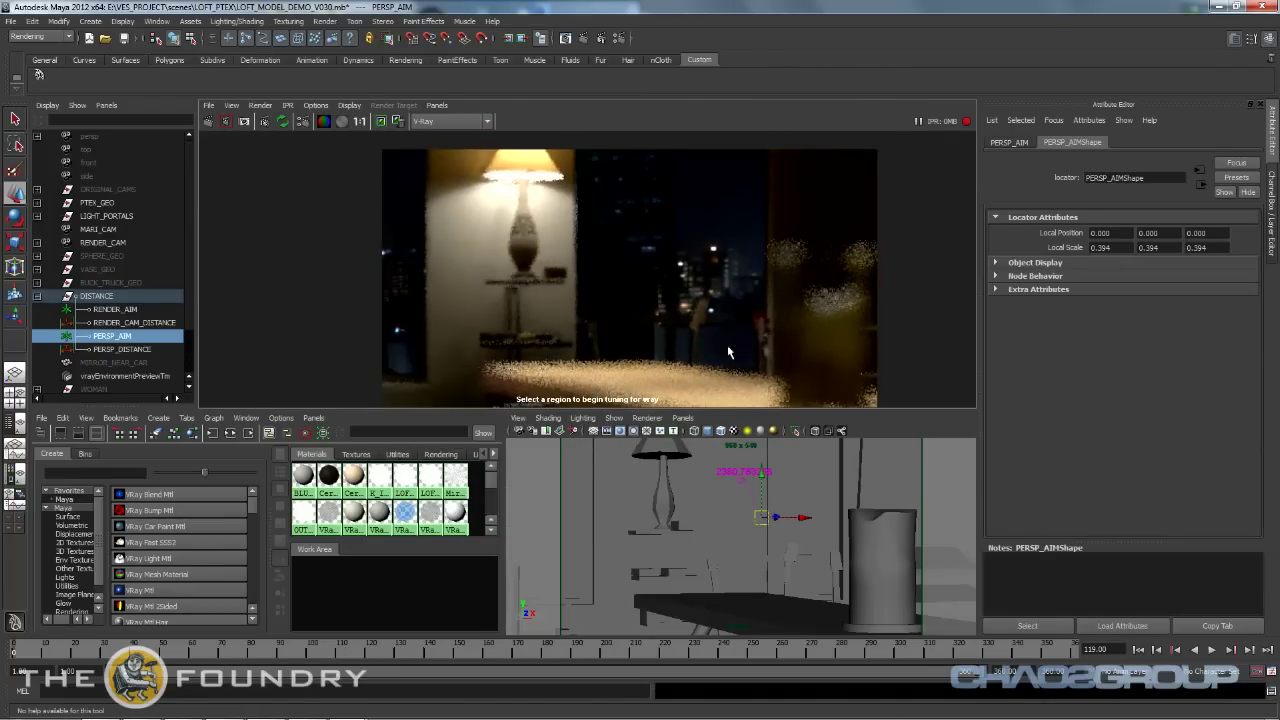
pyautogui.keyDown('alt'); pyautogui.moveTo(715, 318); pyautogui.dragTo(671, 249, button='middle'); pyautogui.keyUp('alt')
pyautogui.keyDown('alt'); pyautogui.moveTo(671, 249); pyautogui.dragTo(510, 236, button='right'); pyautogui.keyUp('alt')
pyautogui.keyDown('alt'); pyautogui.moveTo(514, 237); pyautogui.dragTo(532, 273, button='middle'); pyautogui.keyUp('alt')
pyautogui.keyDown('alt'); pyautogui.moveTo(575, 276); pyautogui.dragTo(803, 282, button='right'); pyautogui.keyUp('alt')
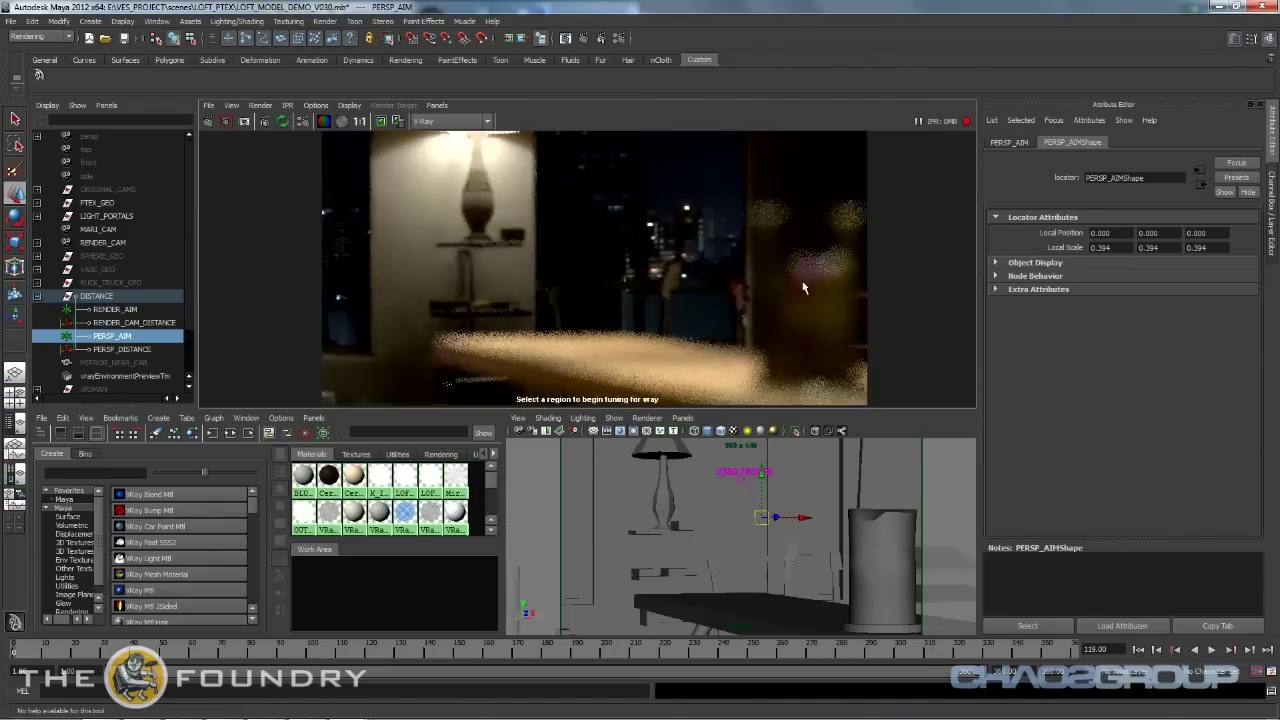
pyautogui.keyDown('alt'); pyautogui.moveTo(627, 337); pyautogui.dragTo(684, 329, button='middle'); pyautogui.keyUp('alt')
pyautogui.keyDown('alt'); pyautogui.moveTo(693, 585); pyautogui.dragTo(688, 583); pyautogui.keyUp('alt')
pyautogui.keyDown('alt'); pyautogui.moveTo(688, 583); pyautogui.dragTo(697, 556, button='middle'); pyautogui.keyUp('alt')
pyautogui.keyDown('alt'); pyautogui.moveTo(697, 556); pyautogui.dragTo(748, 563); pyautogui.keyUp('alt')
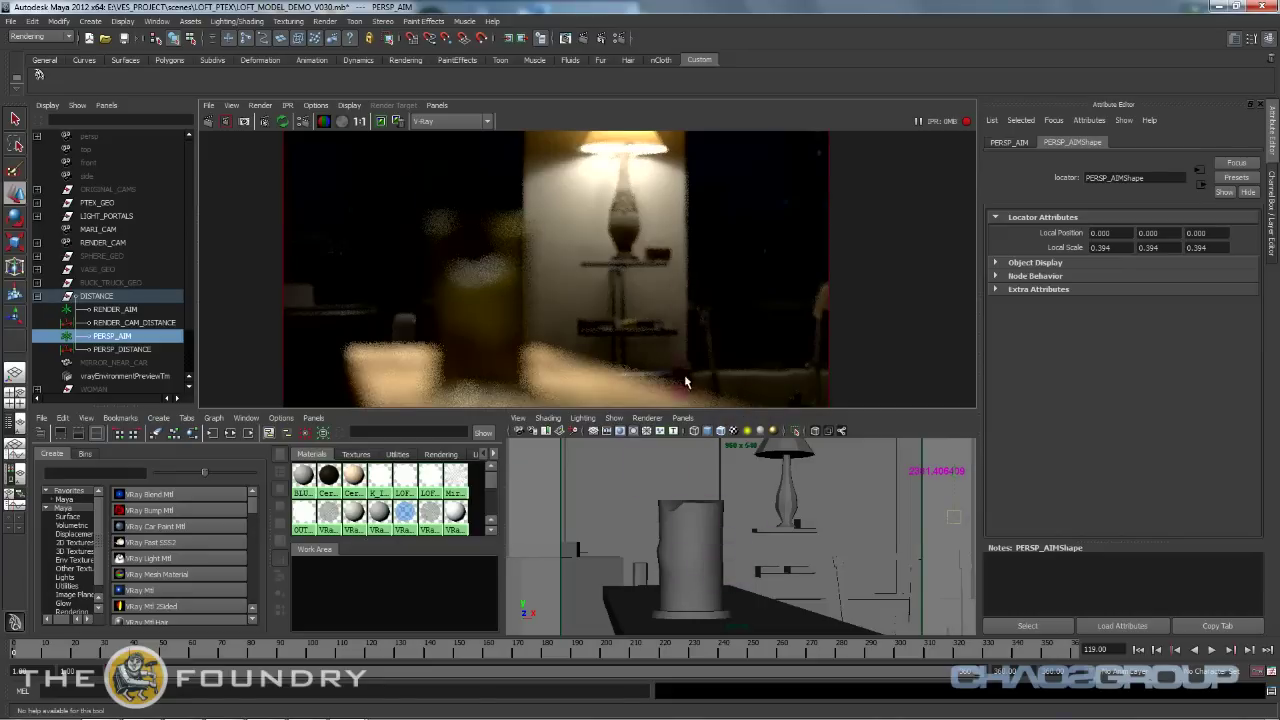
pyautogui.keyDown('alt'); pyautogui.moveTo(684, 345); pyautogui.dragTo(677, 286, button='middle'); pyautogui.keyUp('alt')
pyautogui.keyDown('alt'); pyautogui.moveTo(720, 556); pyautogui.dragTo(724, 556, button='middle'); pyautogui.keyUp('alt')
pyautogui.keyDown('alt'); pyautogui.moveTo(724, 556); pyautogui.dragTo(750, 543); pyautogui.keyUp('alt')
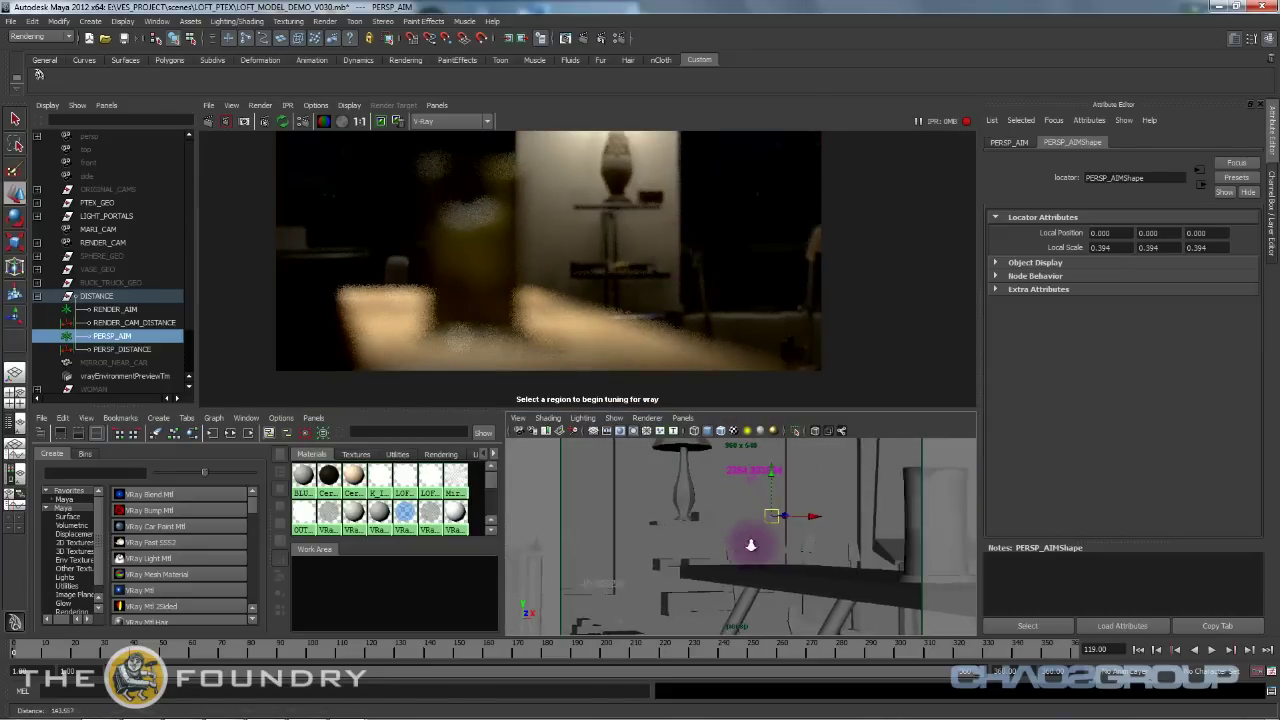
pyautogui.moveTo(750, 543)
pyautogui.keyDown('alt'); pyautogui.mouseDown(button='right')
pyautogui.moveTo(723, 543)
pyautogui.moveTo(768, 547)
pyautogui.mouseUp(button='right'); pyautogui.keyUp('alt')
pyautogui.keyDown('alt'); pyautogui.moveTo(742, 526); pyautogui.dragTo(740, 538); pyautogui.keyUp('alt')
pyautogui.keyDown('alt'); pyautogui.moveTo(627, 269); pyautogui.dragTo(651, 309, button='middle'); pyautogui.keyUp('alt')
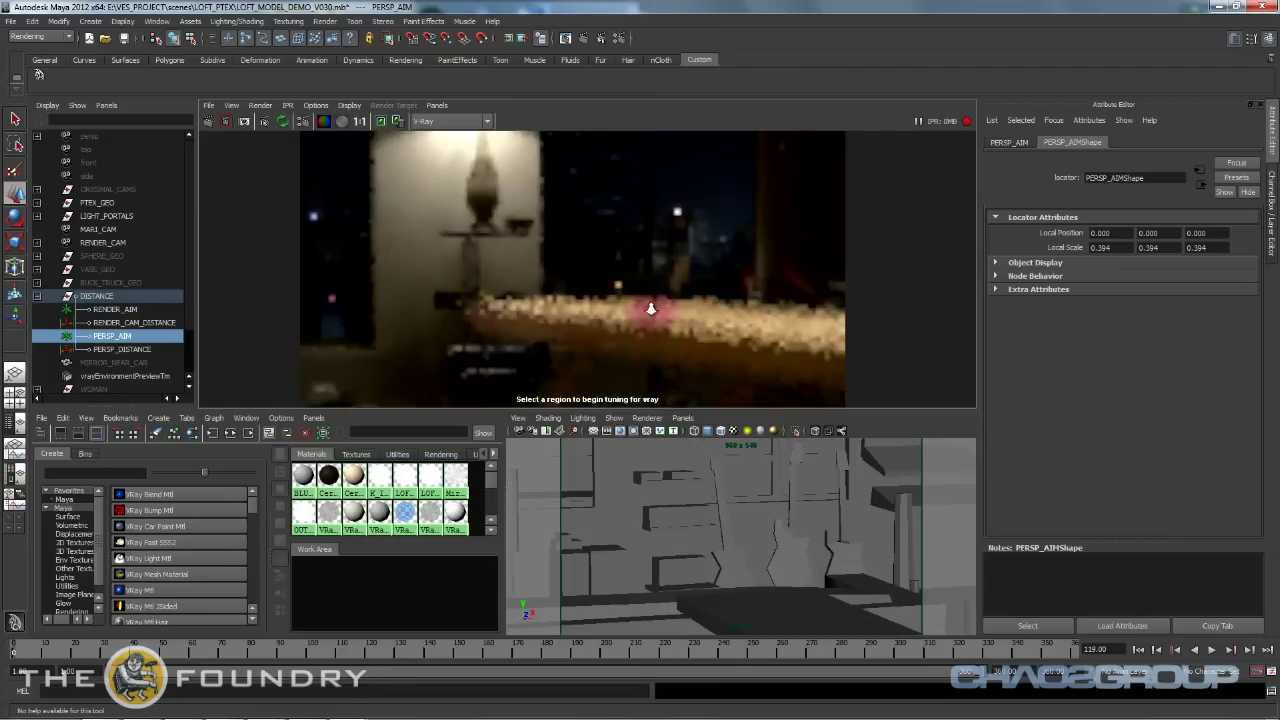
pyautogui.keyDown('alt'); pyautogui.moveTo(651, 309); pyautogui.dragTo(614, 273, button='right'); pyautogui.keyUp('alt')
# Snap the PERSP_AIM locator to the near edge of the tabletop, reframe the persp view and stop the live render.
pyautogui.press('v')
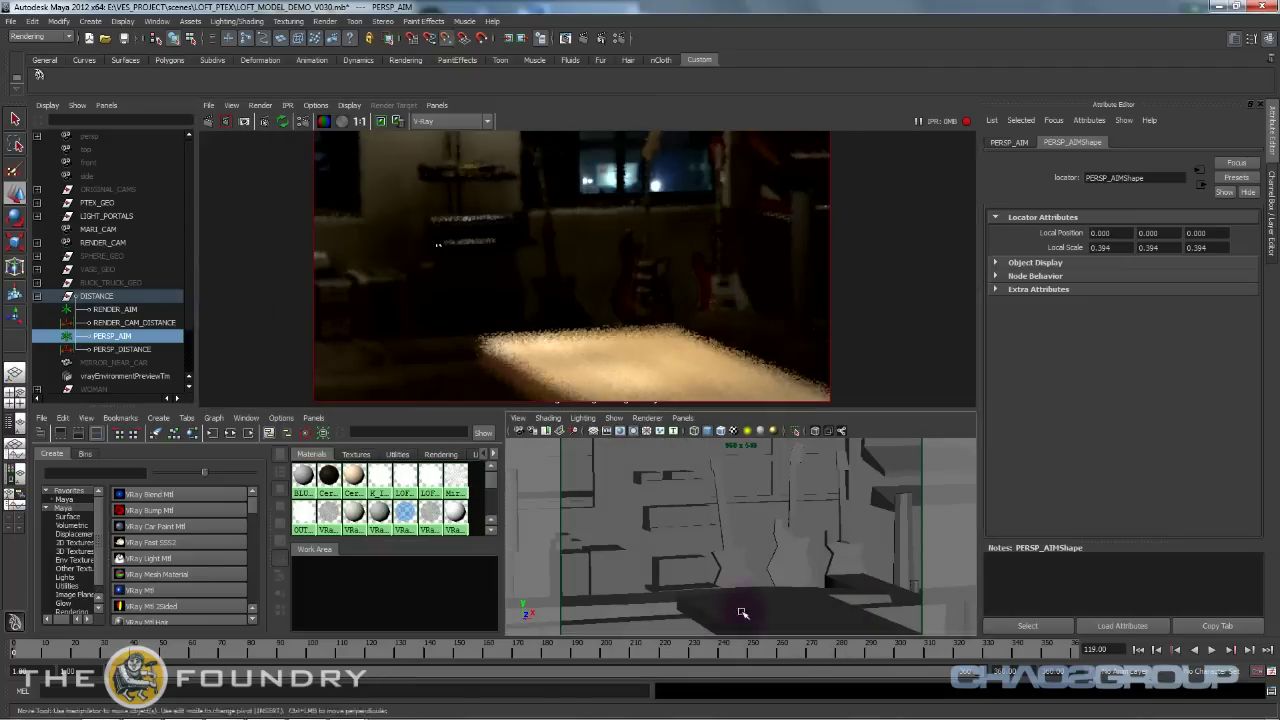
pyautogui.click(726, 617)
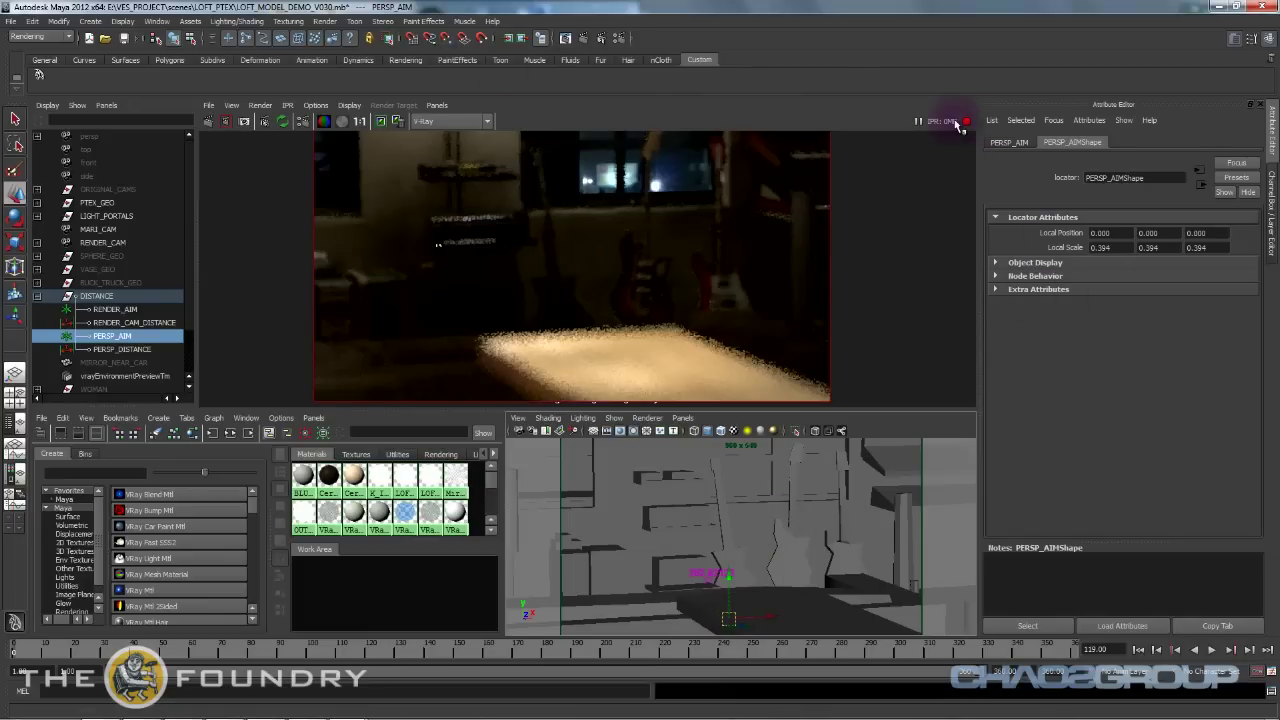
pyautogui.keyDown('alt'); pyautogui.moveTo(791, 577); pyautogui.dragTo(811, 477, button='right'); pyautogui.keyUp('alt')
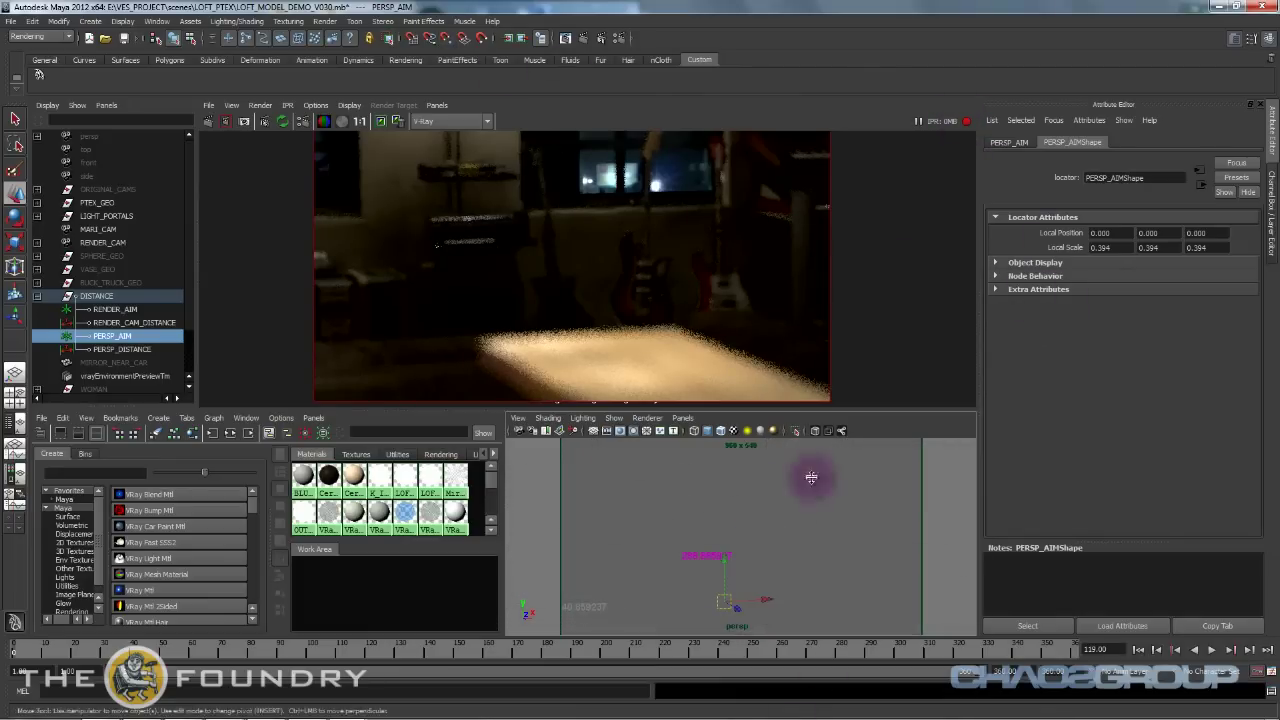
pyautogui.keyDown('alt'); pyautogui.moveTo(819, 503); pyautogui.dragTo(847, 517); pyautogui.keyUp('alt')
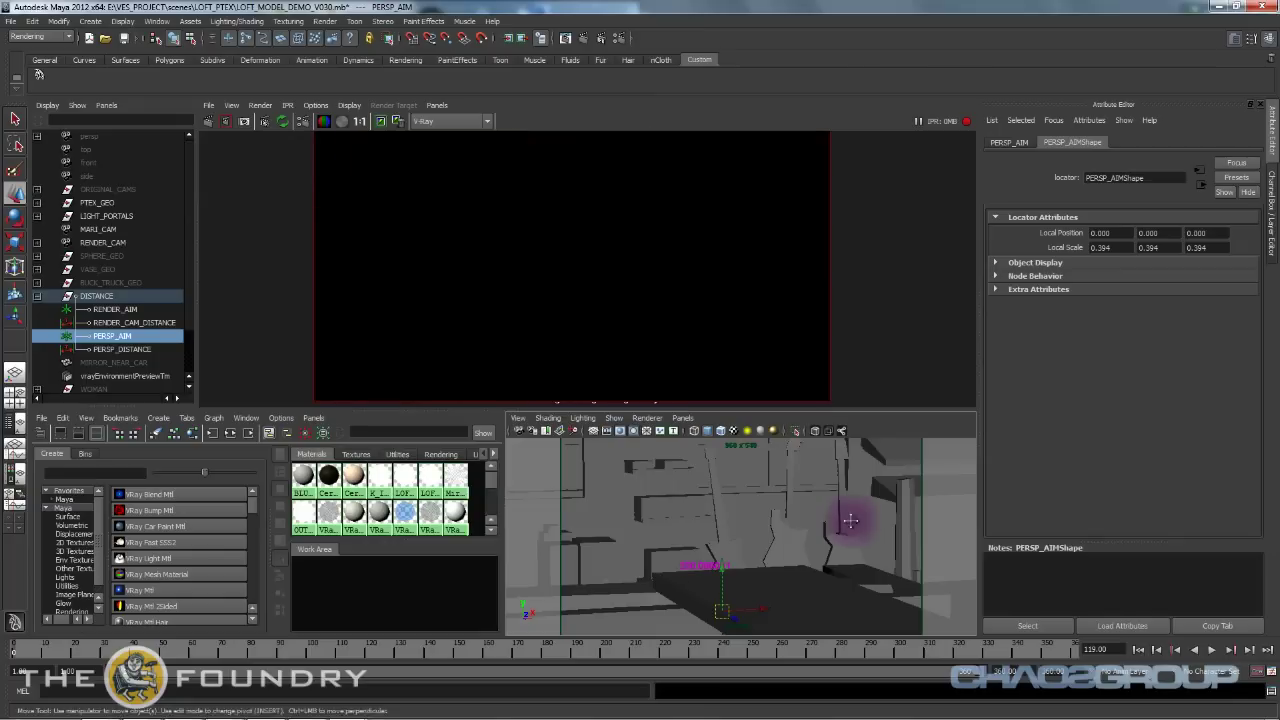
pyautogui.click(967, 122)
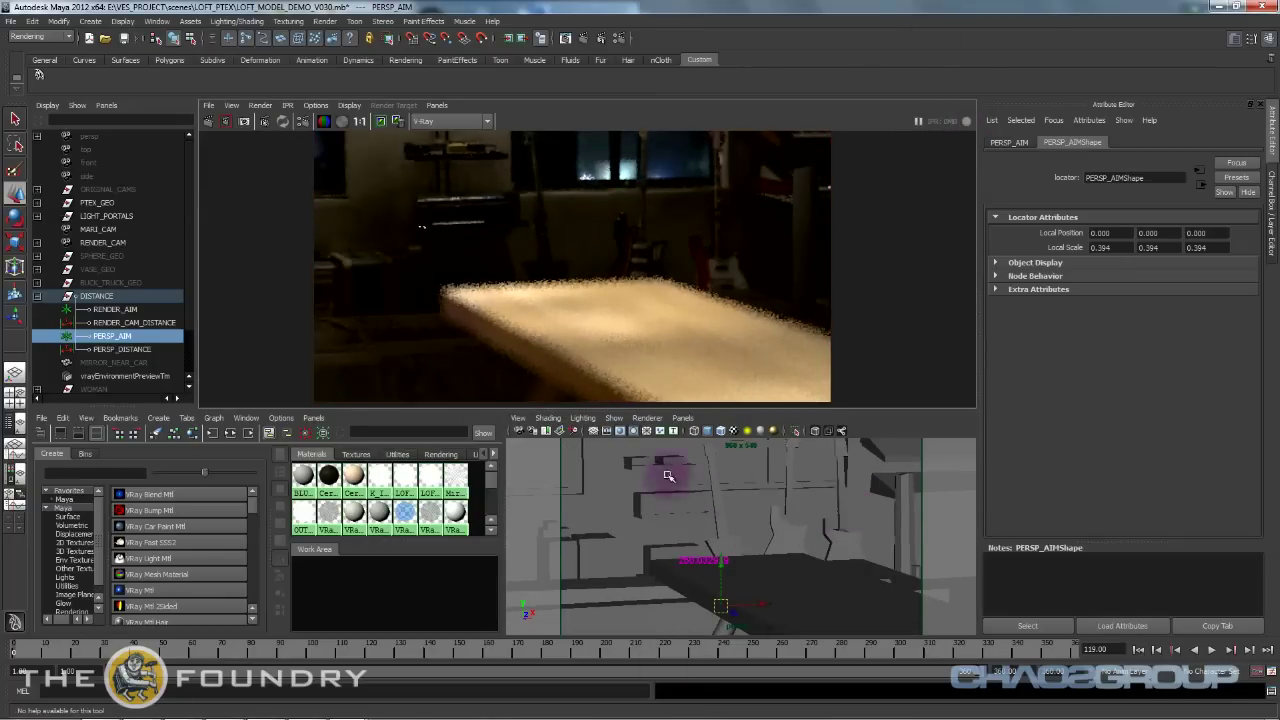
# Select the persp camera, switch the viewport to the RENDER_CAM view and select the kitchen island mesh.
pyautogui.click(517, 417)
pyautogui.click(542, 448)
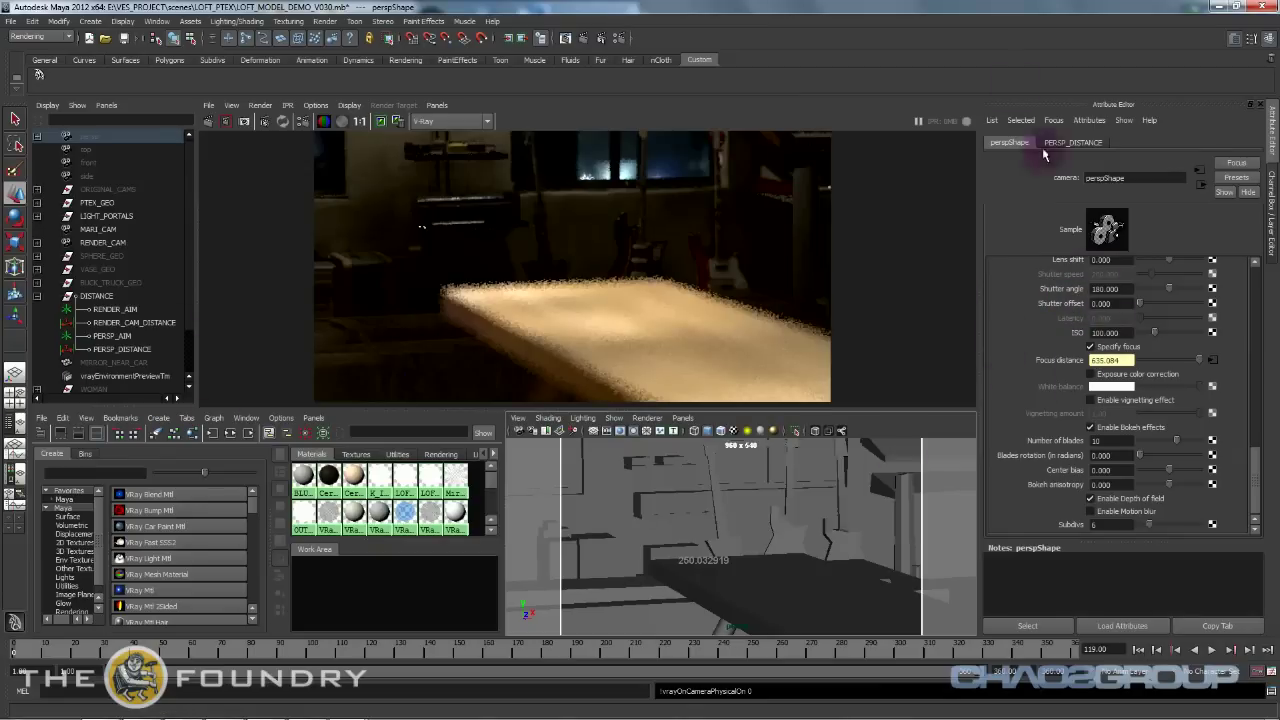
pyautogui.click(670, 383)
pyautogui.click(683, 418)
pyautogui.moveTo(710, 430)
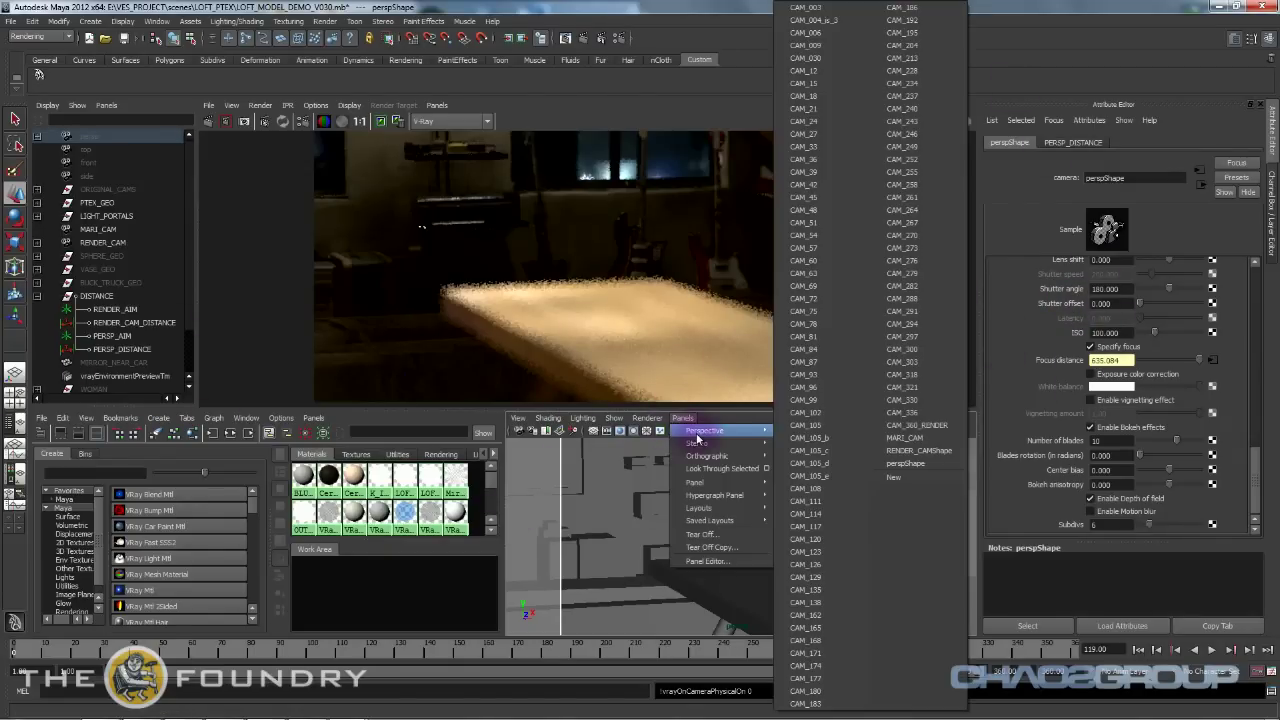
pyautogui.click(922, 439)
pyautogui.click(700, 601)
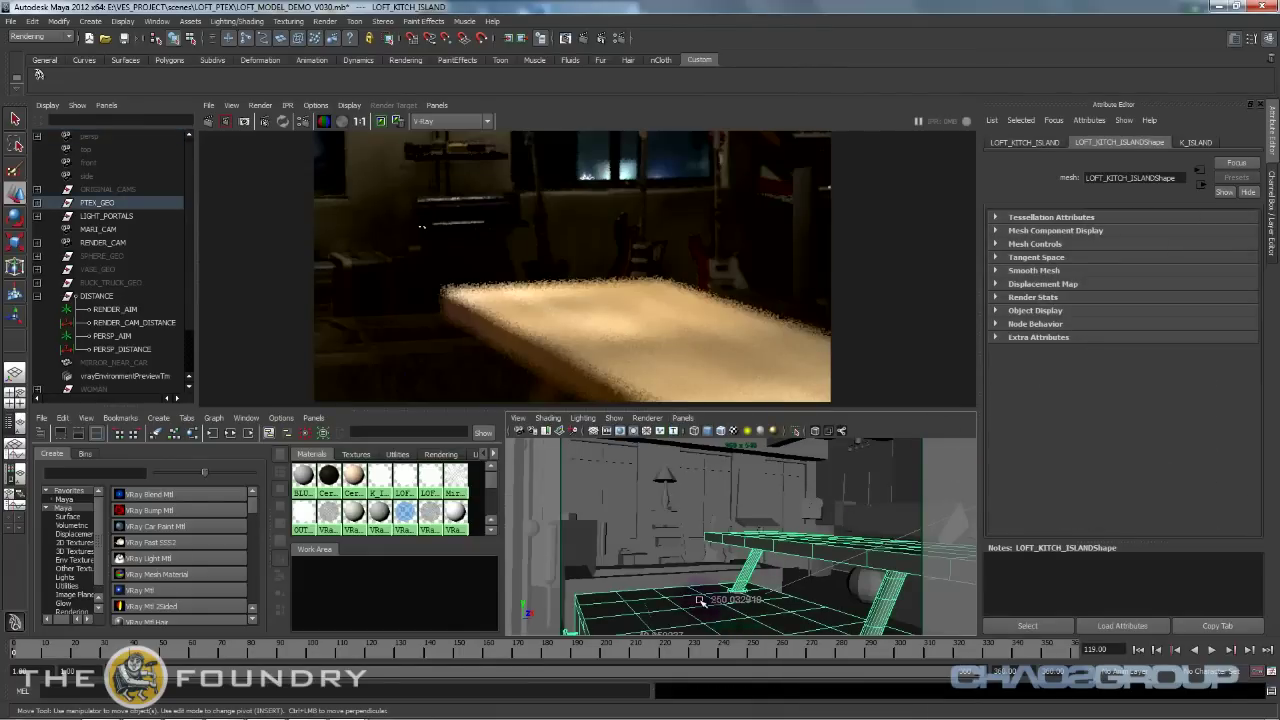
# Unhide the SPHERE_GEO group so the sphere on the kitchen island is displayed.
pyautogui.click(90, 21)
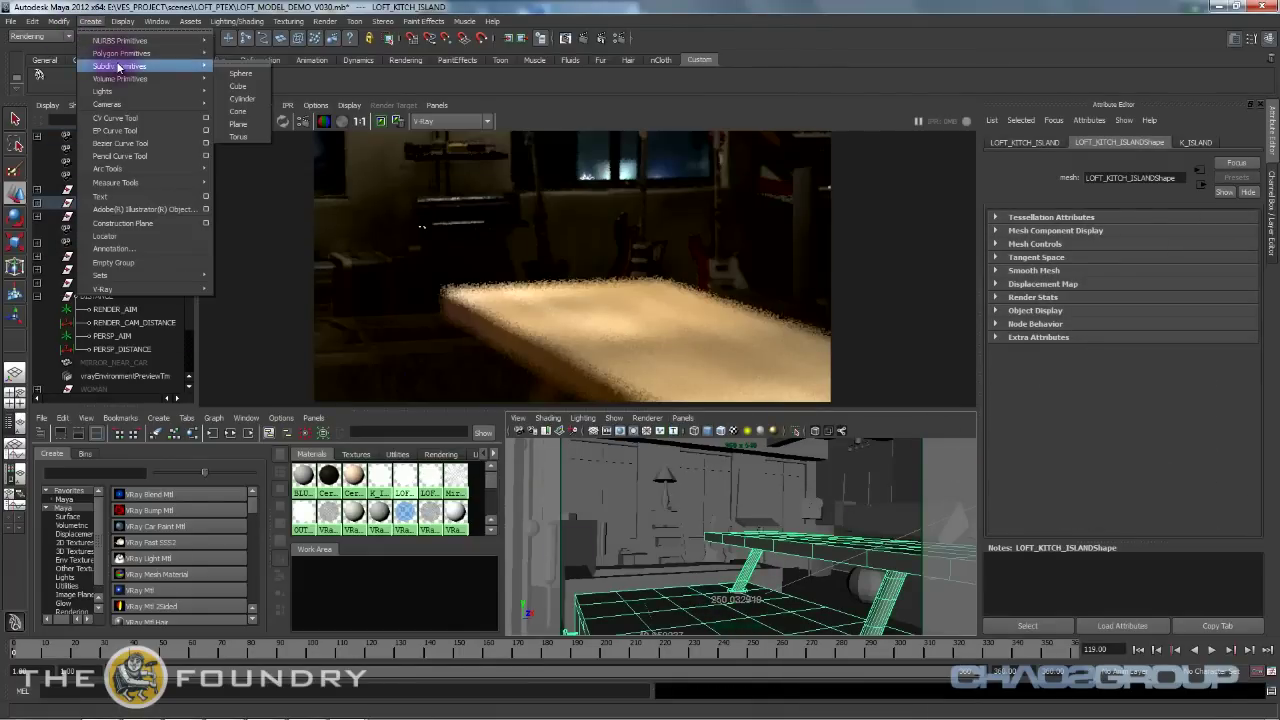
pyautogui.moveTo(118, 45)
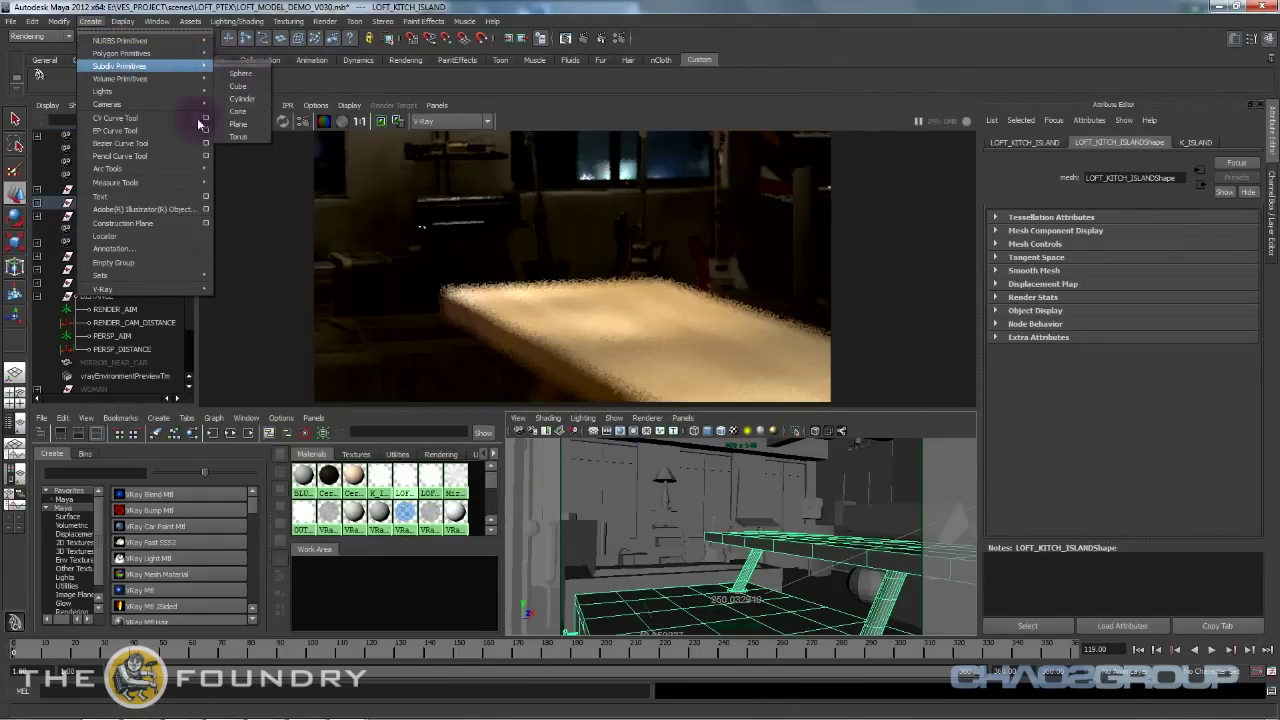
pyautogui.moveTo(103, 289)
pyautogui.click(120, 321)
pyautogui.click(108, 243)
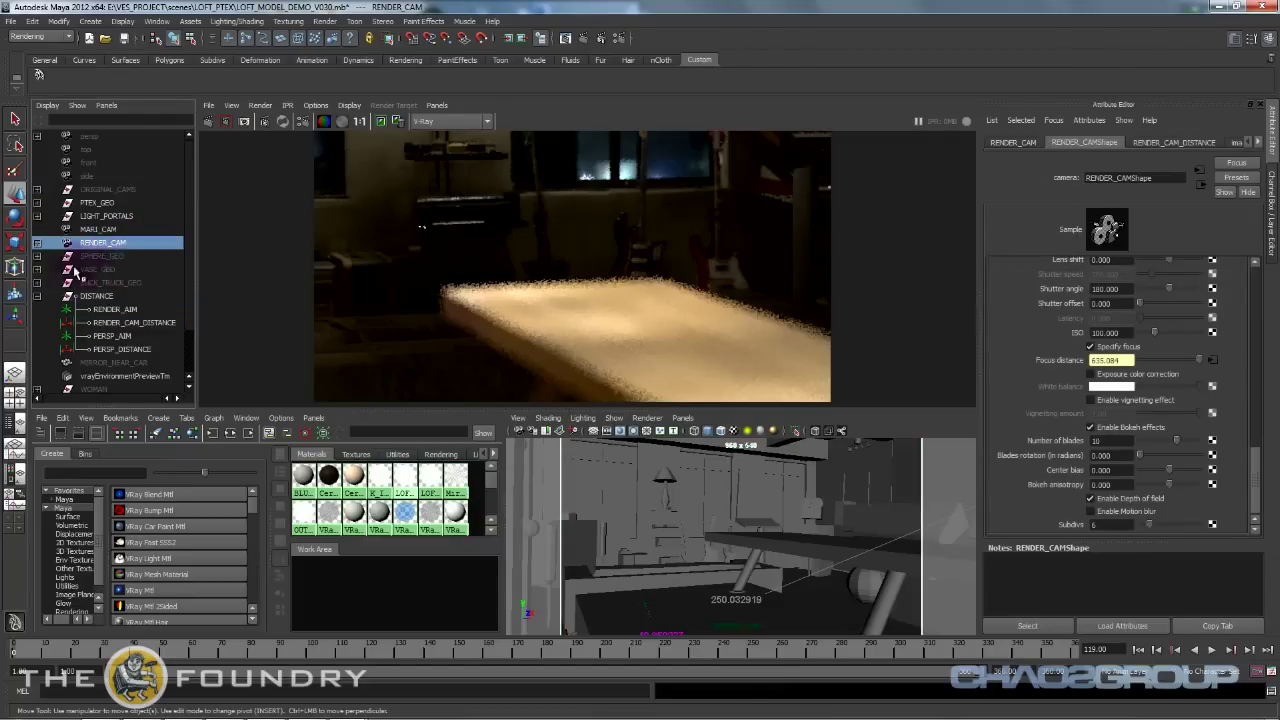
pyautogui.click(80, 269)
pyautogui.click(95, 256)
pyautogui.hotkey('shift', 'h')
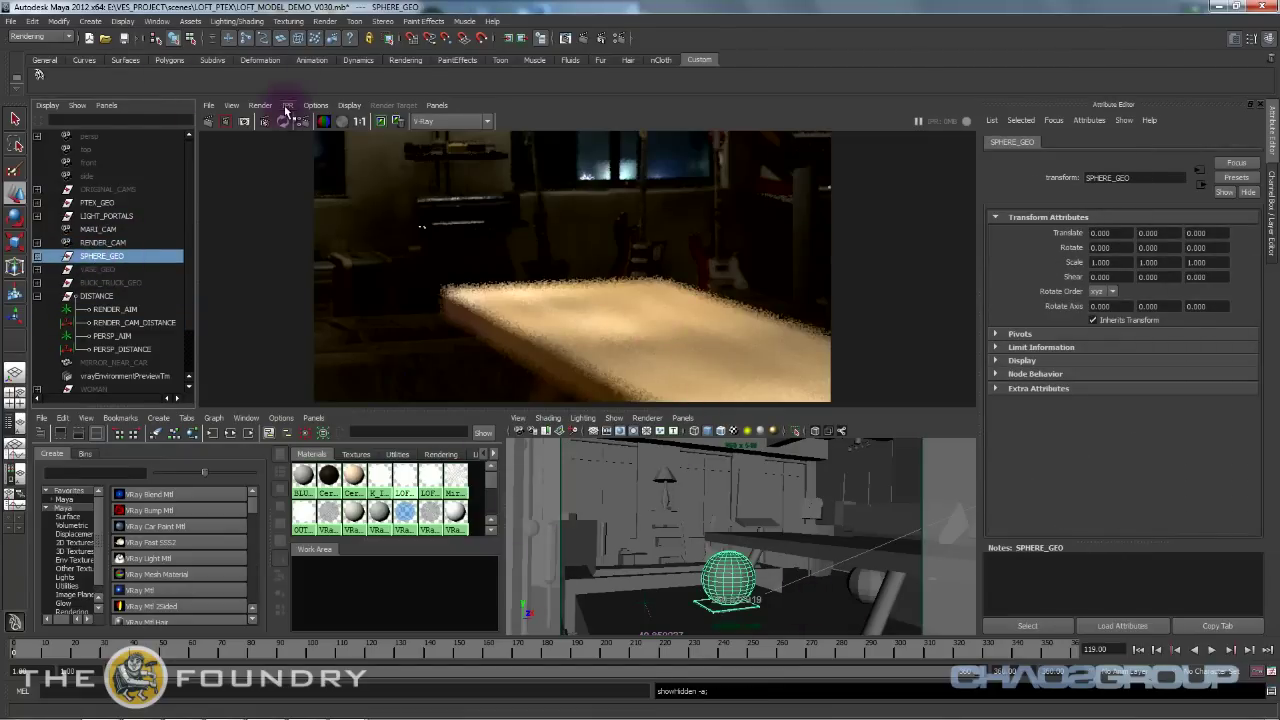
# Create a polygon cube and move it with point snapping onto the kitchen island by the sphere.
pyautogui.click(287, 106)
pyautogui.moveTo(322, 140)
pyautogui.click(90, 21)
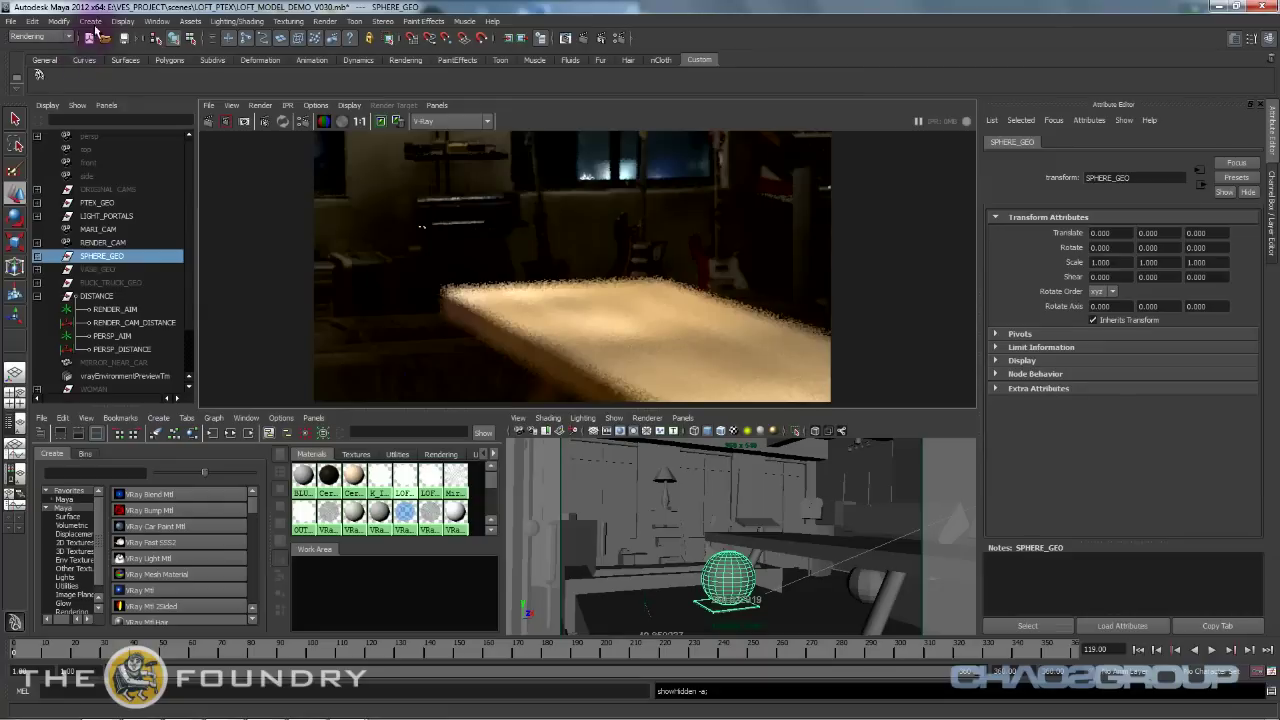
pyautogui.click(90, 21)
pyautogui.moveTo(130, 67)
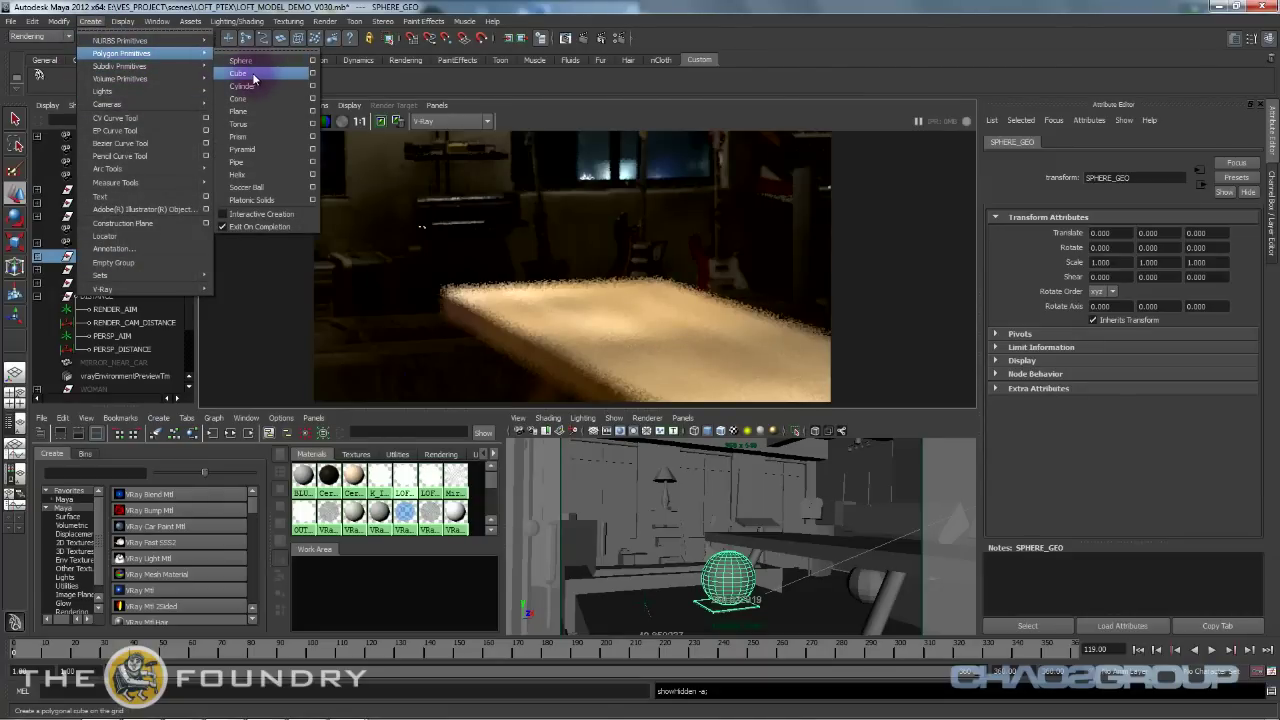
pyautogui.click(240, 73)
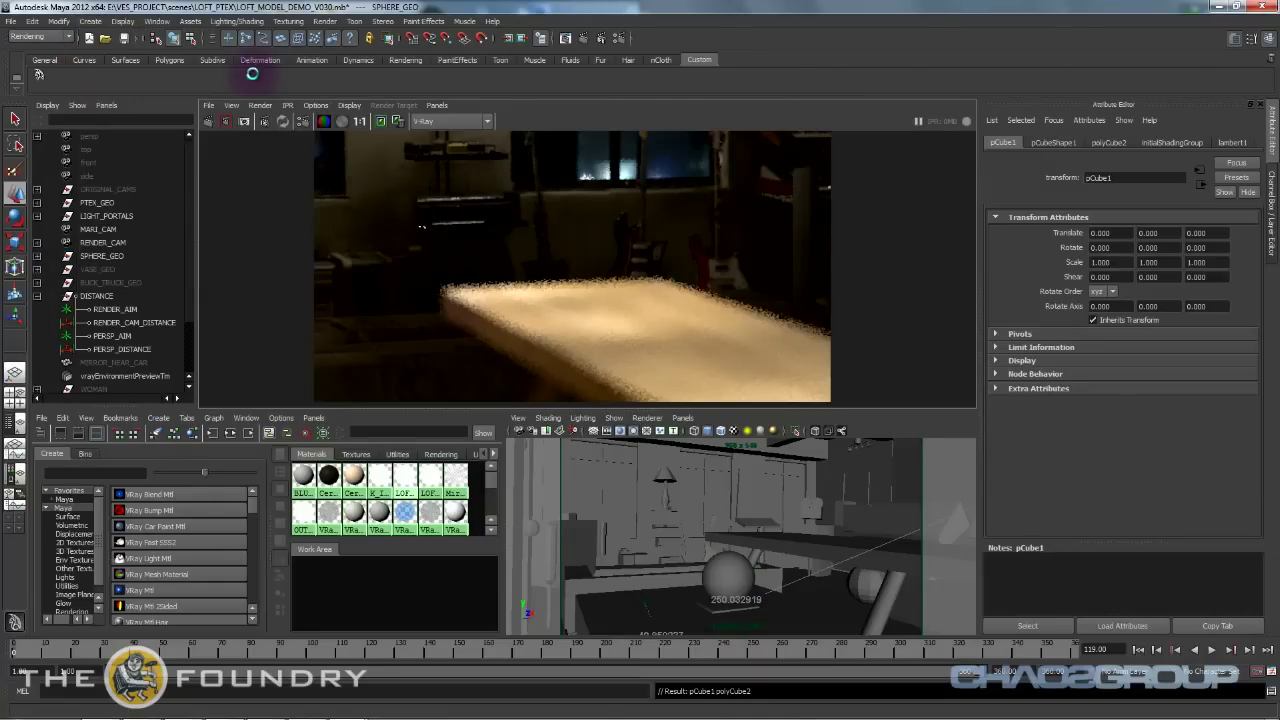
pyautogui.press('w')
pyautogui.press('v')
pyautogui.moveTo(719, 606); pyautogui.dragTo(691, 520)
pyautogui.press('space')
pyautogui.click(713, 607)
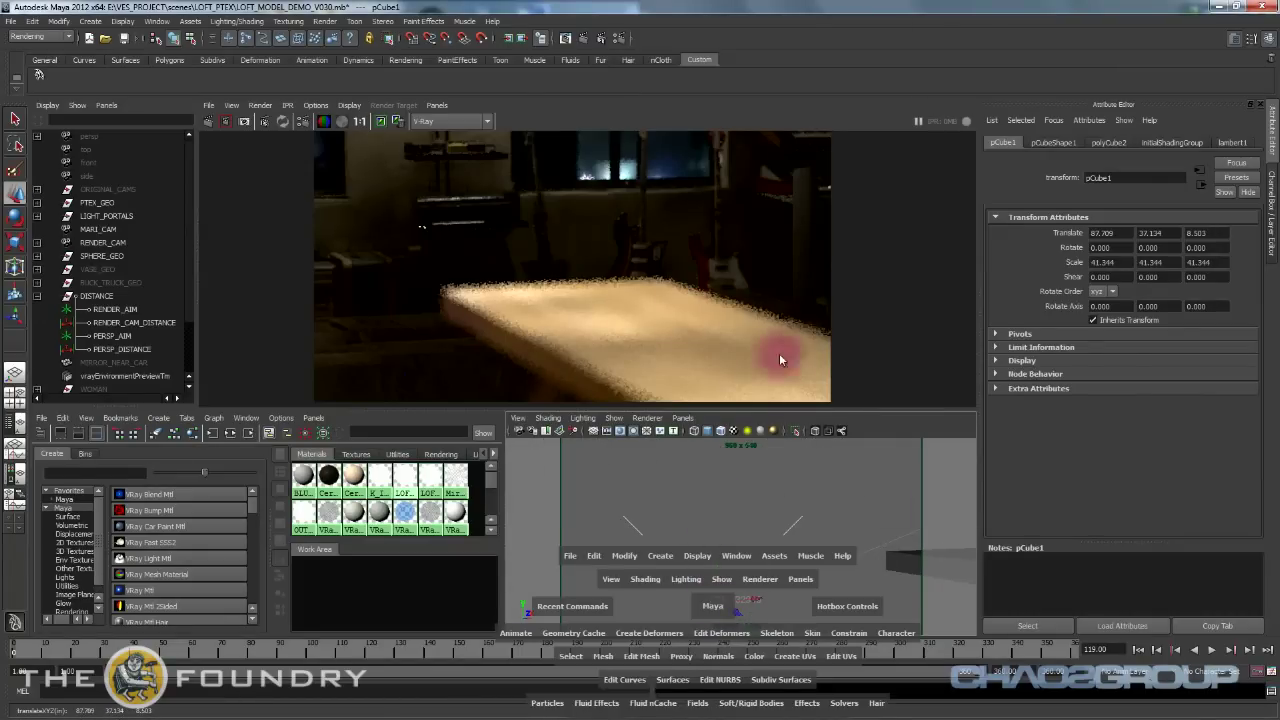
# Maximize the camera viewport and look through the persp camera.
pyautogui.press('space')
pyautogui.press('space')
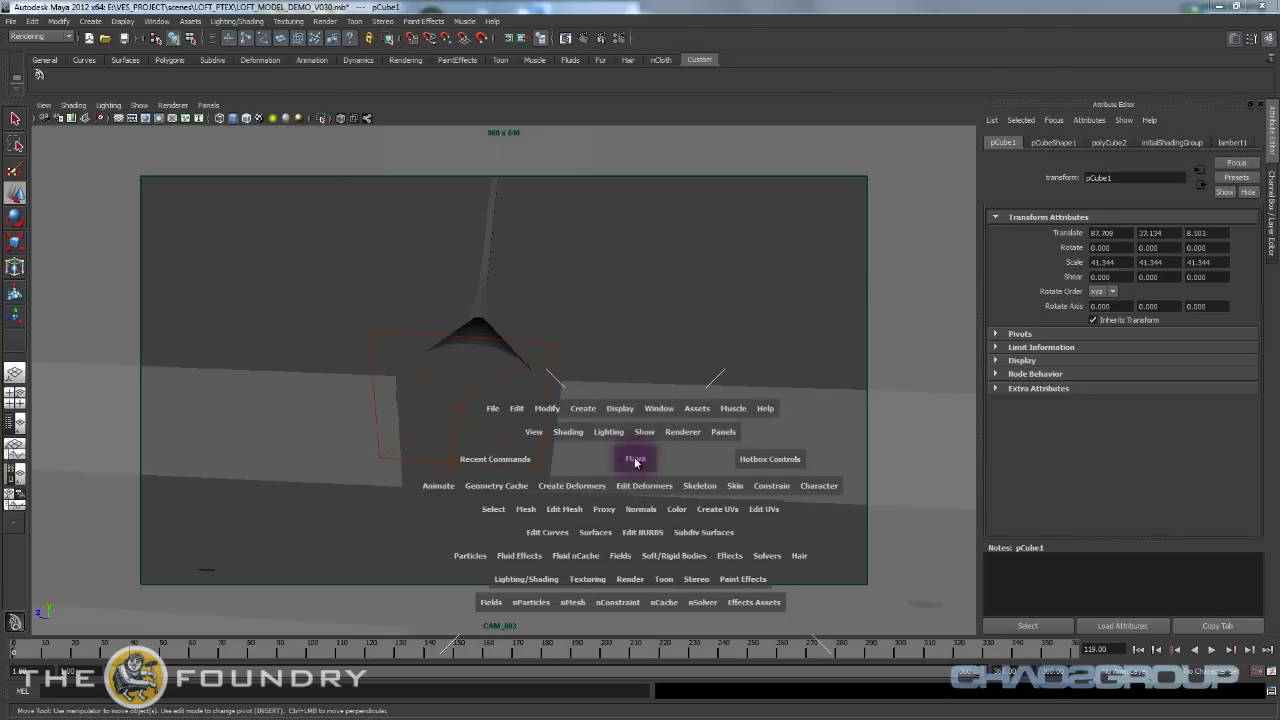
pyautogui.click(207, 105)
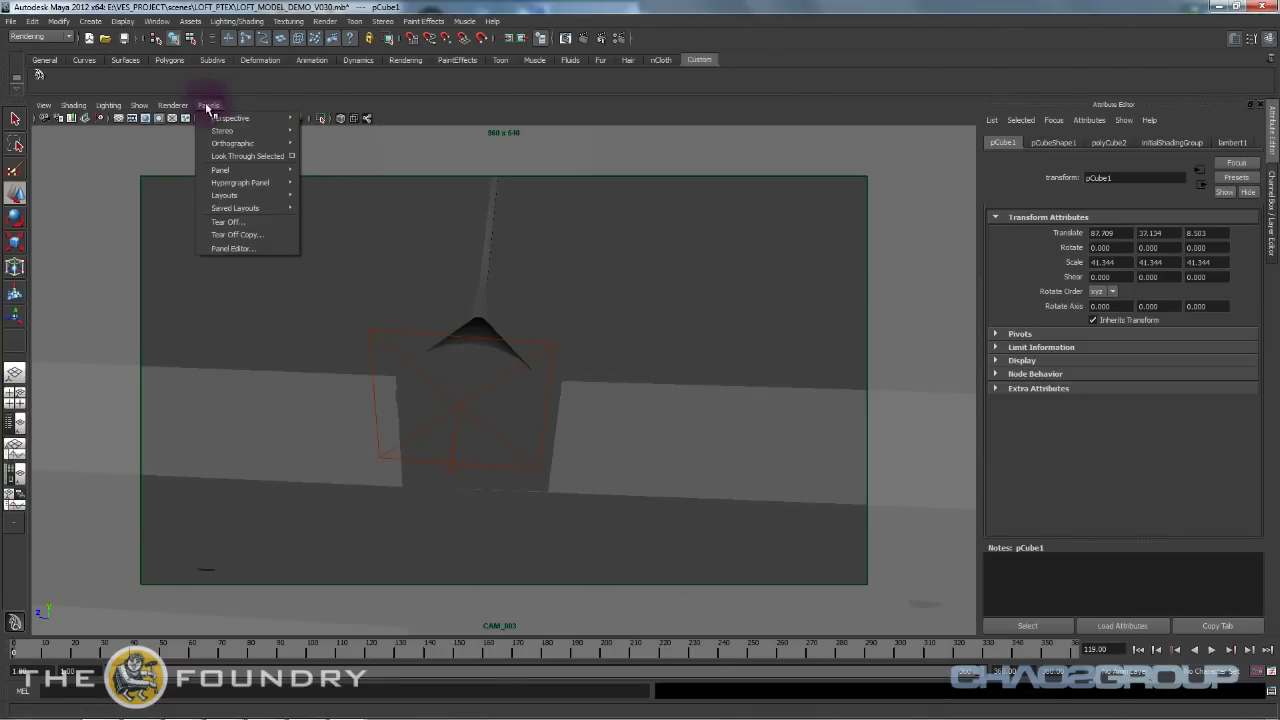
pyautogui.moveTo(230, 120)
pyautogui.click(435, 463)
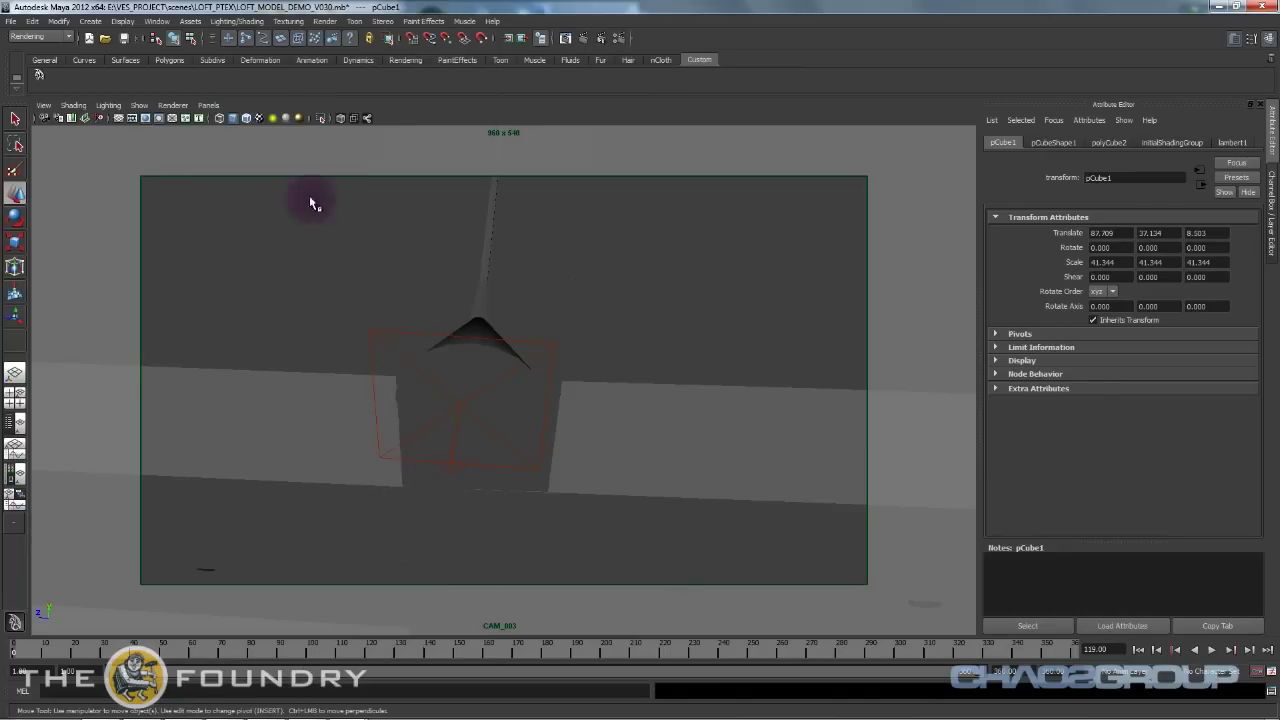
pyautogui.click(207, 105)
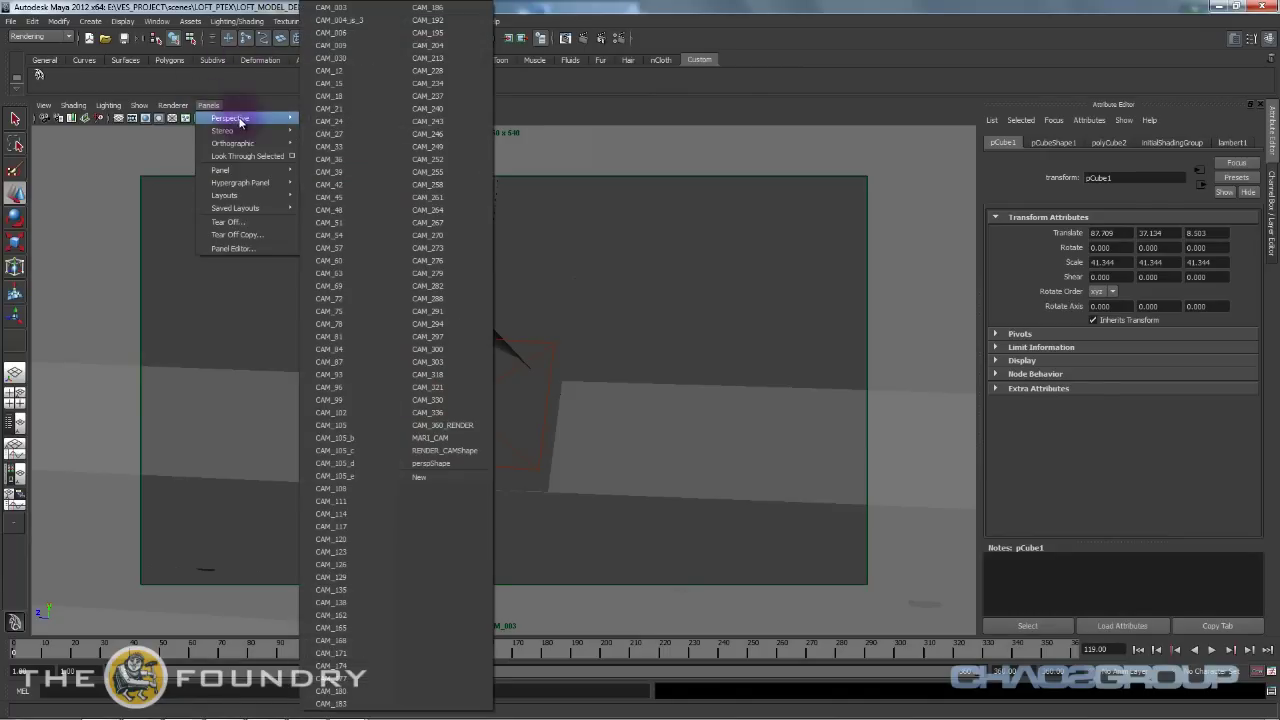
pyautogui.click(437, 464)
# Scale the cube beside the sphere into a thin upright panel of about 9.6 by 9.6 by 0.488.
pyautogui.keyDown('alt'); pyautogui.moveTo(600, 477); pyautogui.dragTo(442, 329, button='right'); pyautogui.keyUp('alt')
pyautogui.moveTo(442, 329)
pyautogui.keyDown('alt'); pyautogui.mouseDown()
pyautogui.moveTo(414, 320)
pyautogui.moveTo(460, 318)
pyautogui.mouseUp(); pyautogui.keyUp('alt')
pyautogui.keyDown('alt'); pyautogui.moveTo(463, 340); pyautogui.dragTo(483, 370, button='middle'); pyautogui.keyUp('alt')
pyautogui.press('4')
pyautogui.moveTo(480, 383)
pyautogui.keyDown('alt'); pyautogui.mouseDown()
pyautogui.moveTo(500, 354)
pyautogui.moveTo(549, 357)
pyautogui.mouseUp(); pyautogui.keyUp('alt')
pyautogui.keyDown('alt'); pyautogui.moveTo(549, 357); pyautogui.dragTo(480, 383, button='middle'); pyautogui.keyUp('alt')
pyautogui.keyDown('alt'); pyautogui.moveTo(480, 383); pyautogui.dragTo(640, 400, button='right'); pyautogui.keyUp('alt')
pyautogui.press('r')
pyautogui.keyDown('alt'); pyautogui.moveTo(508, 486); pyautogui.dragTo(685, 365, button='middle'); pyautogui.keyUp('alt')
pyautogui.keyDown('alt'); pyautogui.moveTo(685, 365); pyautogui.dragTo(669, 466, button='right'); pyautogui.keyUp('alt')
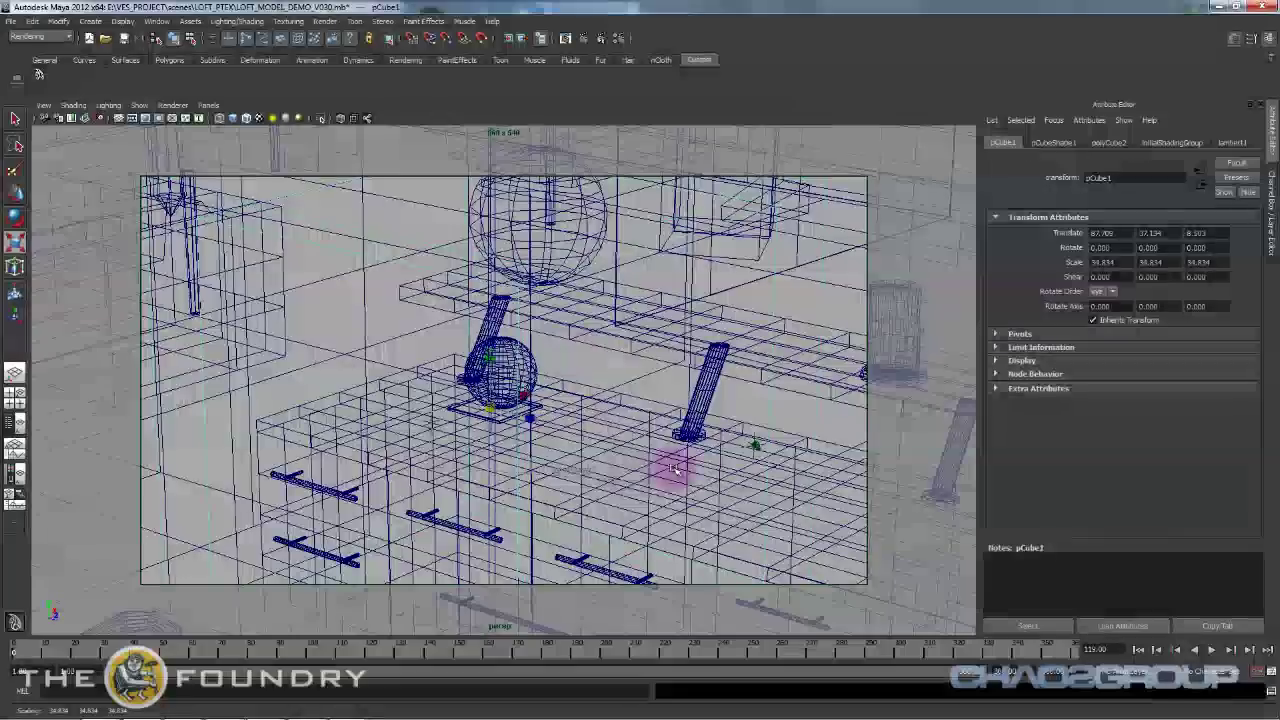
pyautogui.moveTo(489, 409); pyautogui.dragTo(389, 401)
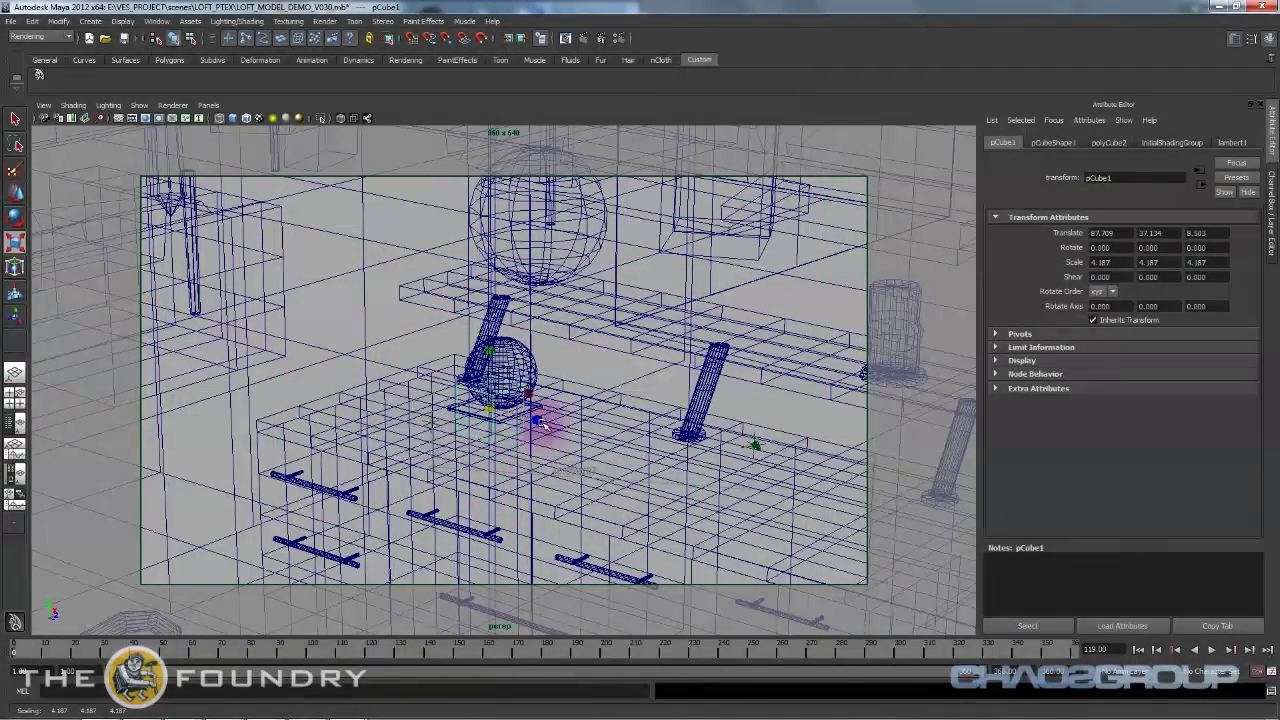
pyautogui.moveTo(487, 349); pyautogui.dragTo(480, 315)
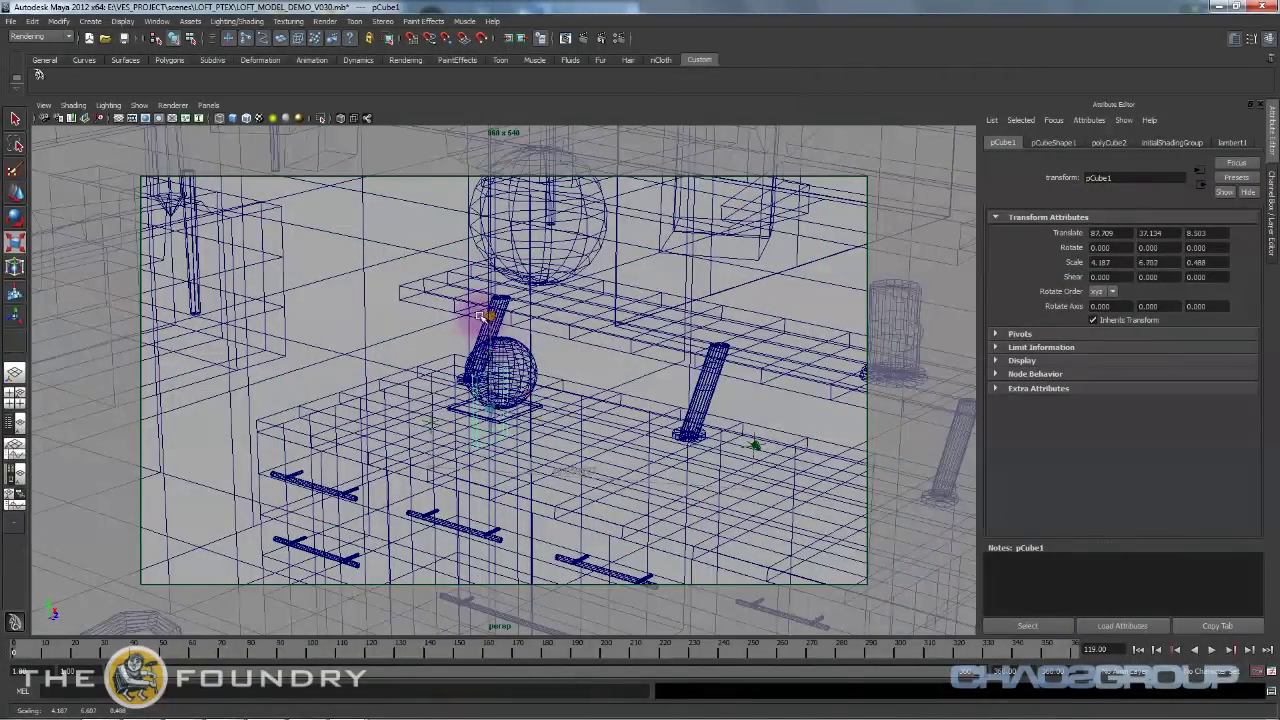
pyautogui.moveTo(532, 397); pyautogui.dragTo(582, 392)
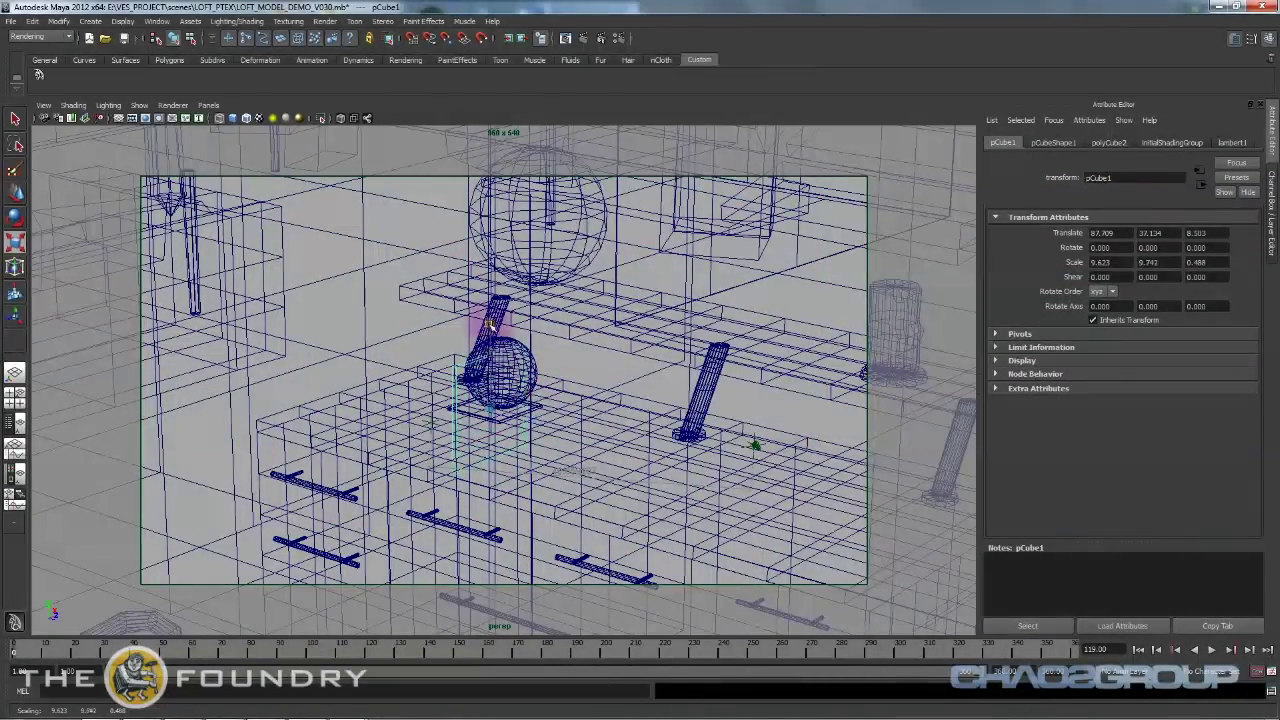
# Move the thin panel in front of the sphere to about Translate 87.709, 39.658, 13.866.
pyautogui.press('5')
pyautogui.keyDown('alt'); pyautogui.moveTo(499, 417); pyautogui.dragTo(608, 440); pyautogui.keyUp('alt')
pyautogui.press('w')
pyautogui.moveTo(344, 431); pyautogui.dragTo(364, 446)
pyautogui.moveTo(364, 446); pyautogui.dragTo(402, 465, button='middle')
pyautogui.moveTo(376, 413); pyautogui.dragTo(375, 360)
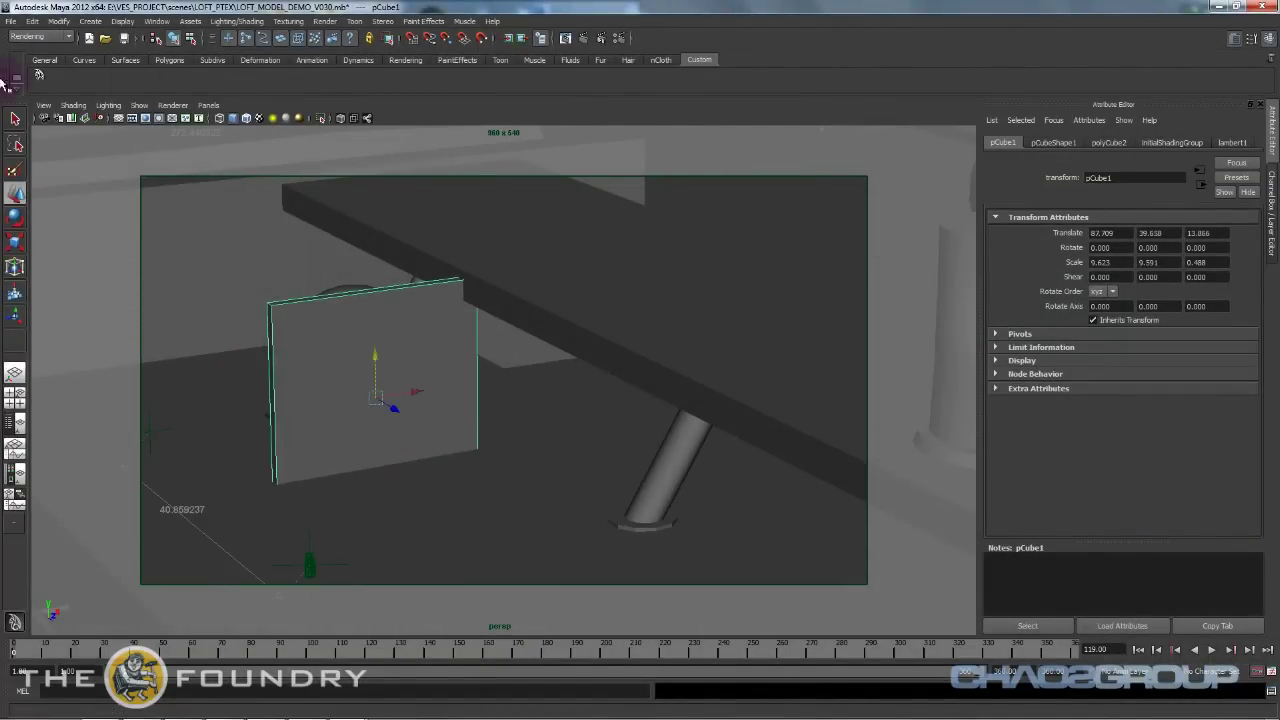
# Select the persp camera and set its Focal Length to 15.
pyautogui.click(43, 105)
pyautogui.click(80, 124)
pyautogui.scroll(15, 1123, 268)
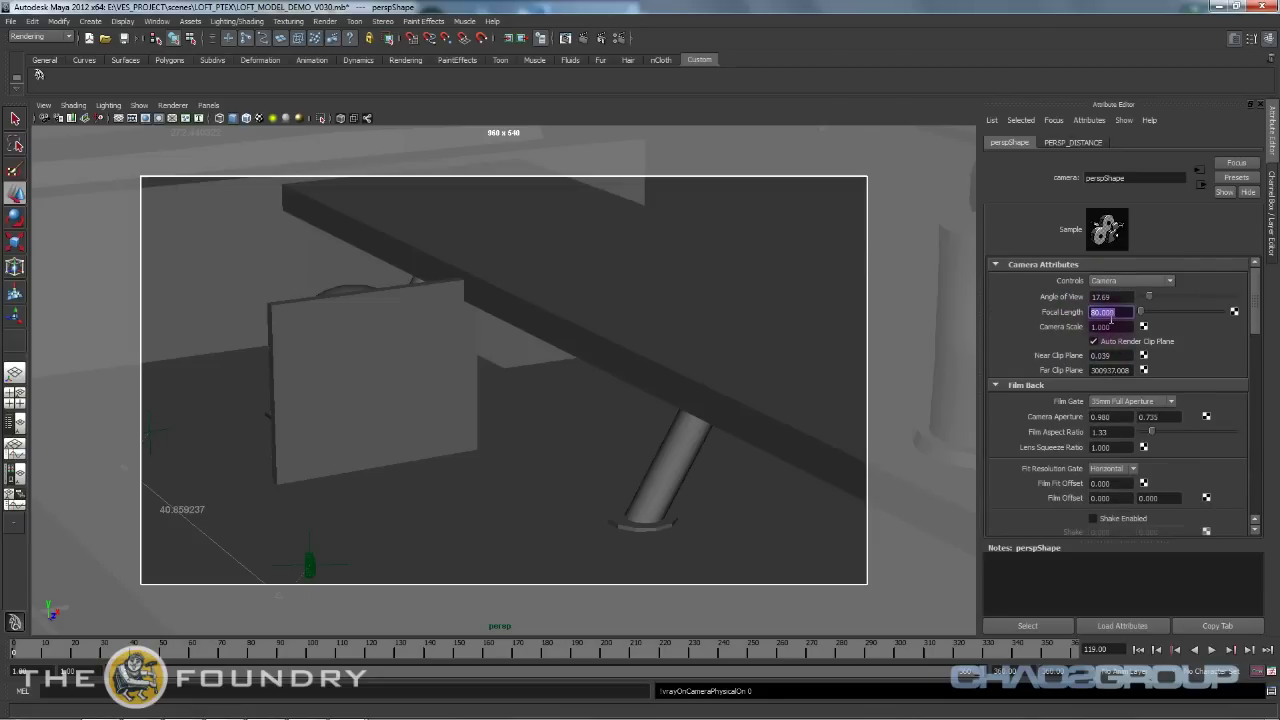
pyautogui.press('Tab')
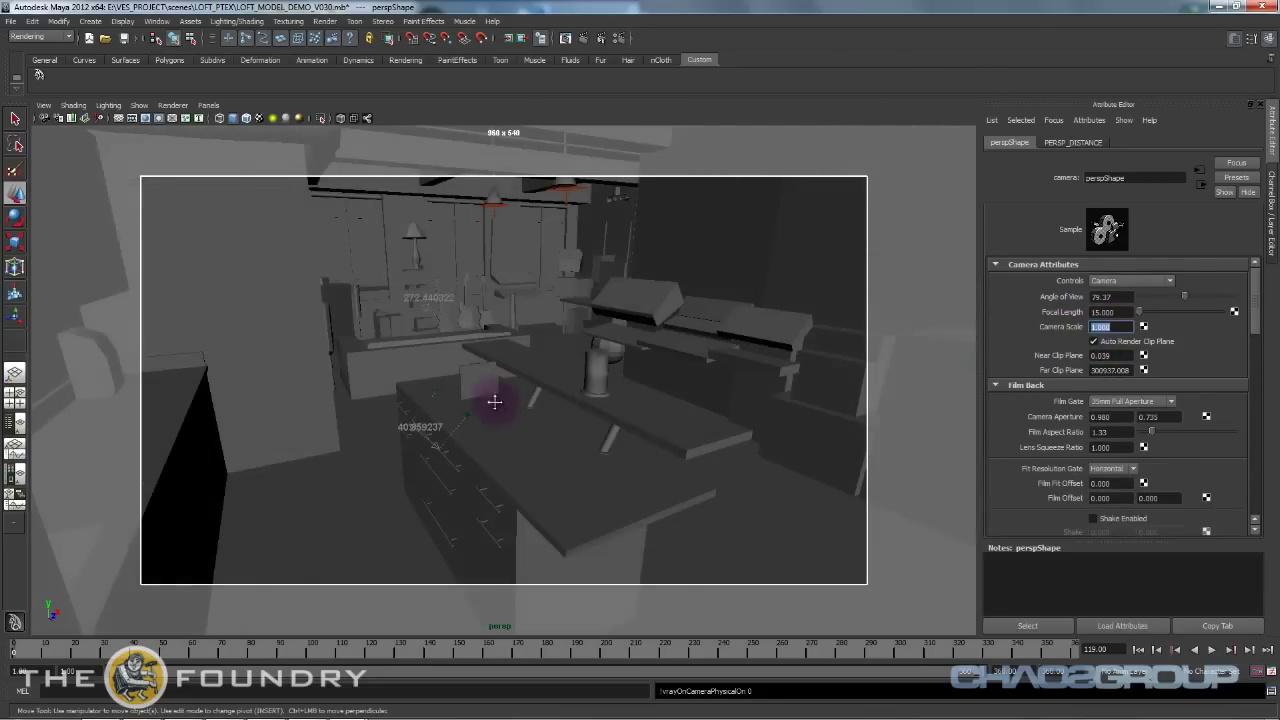
# Stand the panel on the kitchen island in front of the sphere, at about Translate 86.400, 41.731, 13.299.
pyautogui.keyDown('alt'); pyautogui.moveTo(493, 400); pyautogui.dragTo(514, 403, button='right'); pyautogui.keyUp('alt')
pyautogui.click(517, 402)
pyautogui.keyDown('alt'); pyautogui.moveTo(575, 412); pyautogui.dragTo(635, 410); pyautogui.keyUp('alt')
pyautogui.moveTo(553, 380); pyautogui.dragTo(540, 379)
pyautogui.keyDown('alt'); pyautogui.moveTo(541, 397); pyautogui.dragTo(444, 379); pyautogui.keyUp('alt')
pyautogui.moveTo(567, 437); pyautogui.dragTo(600, 374, button='middle')
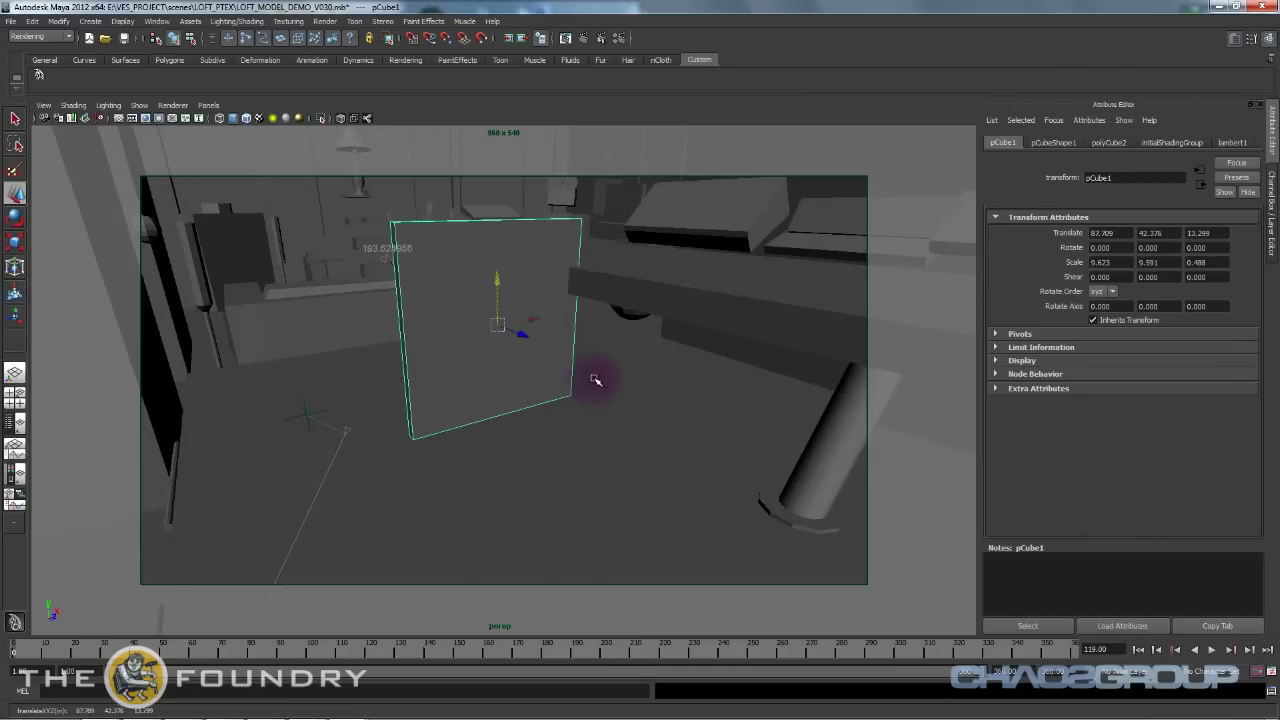
pyautogui.keyDown('alt'); pyautogui.moveTo(600, 374); pyautogui.dragTo(552, 356); pyautogui.keyUp('alt')
pyautogui.keyDown('shift'); pyautogui.moveTo(552, 356); pyautogui.dragTo(554, 369, button='middle'); pyautogui.keyUp('shift')
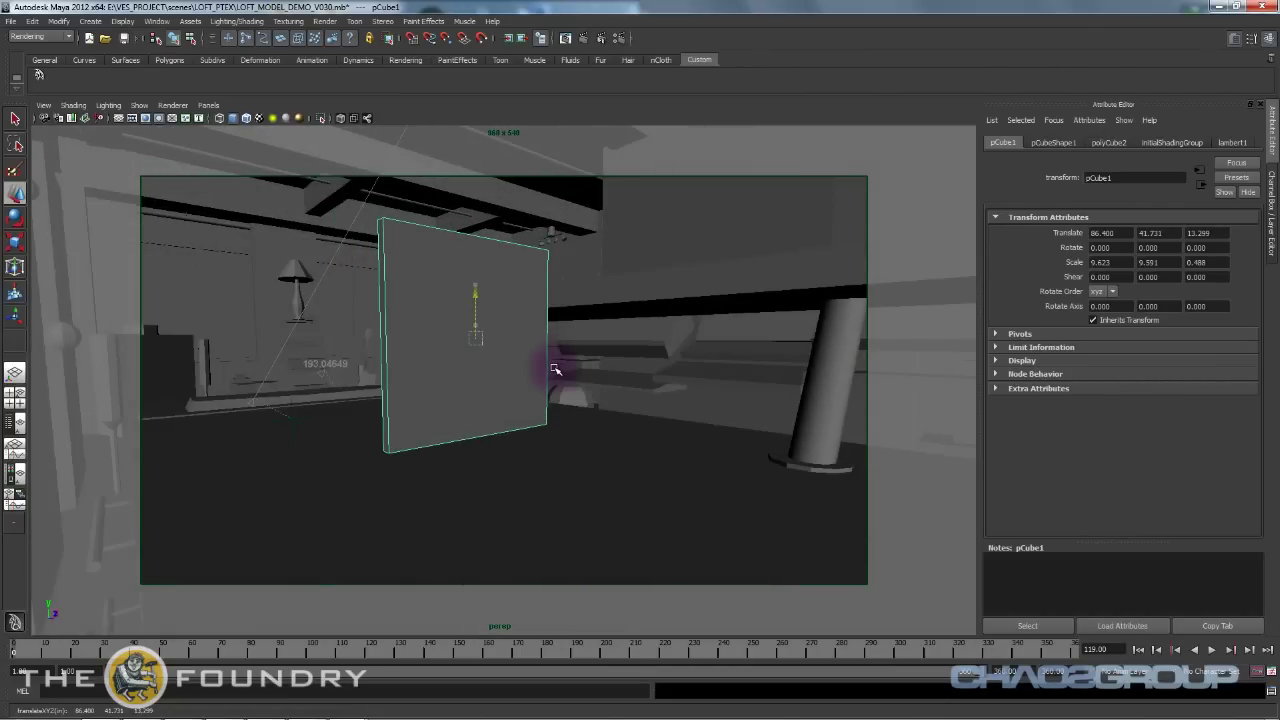
pyautogui.keyDown('alt'); pyautogui.moveTo(554, 369); pyautogui.dragTo(507, 386); pyautogui.keyUp('alt')
# Restore the multi-pane layout and look through RENDER_CAM in the viewport.
pyautogui.press('space')
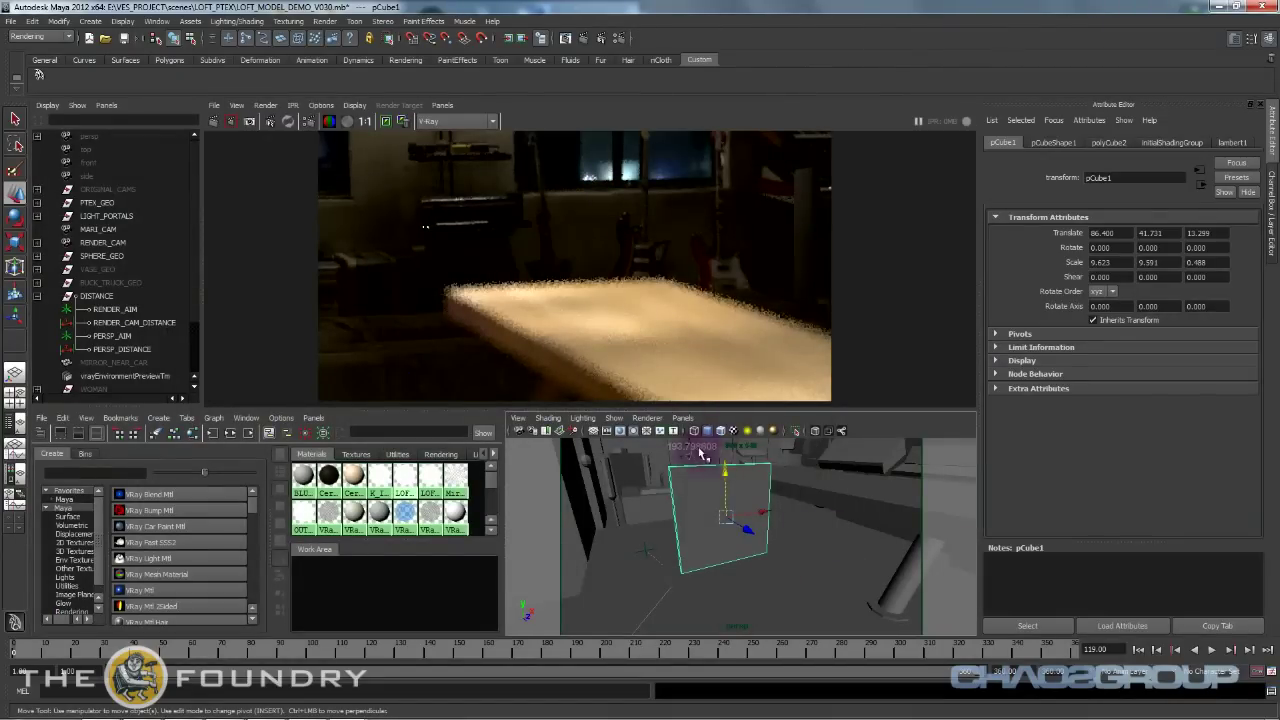
pyautogui.click(683, 418)
pyautogui.moveTo(715, 430)
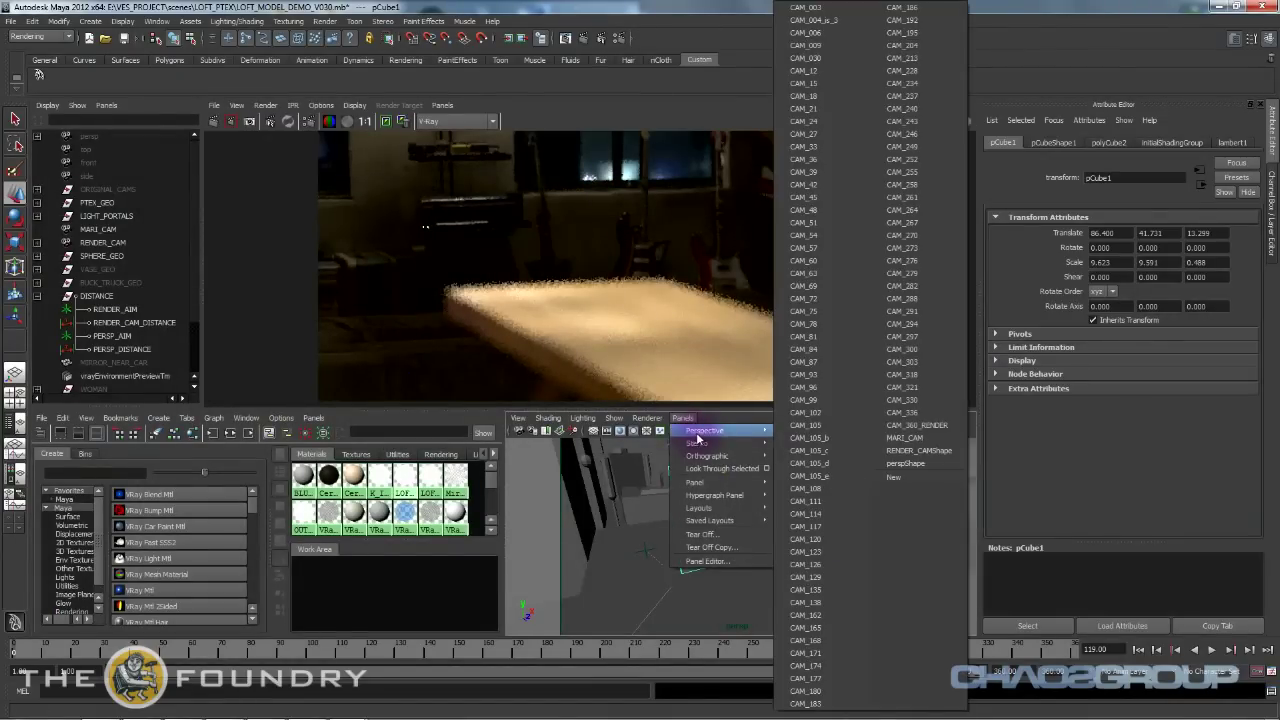
pyautogui.click(936, 452)
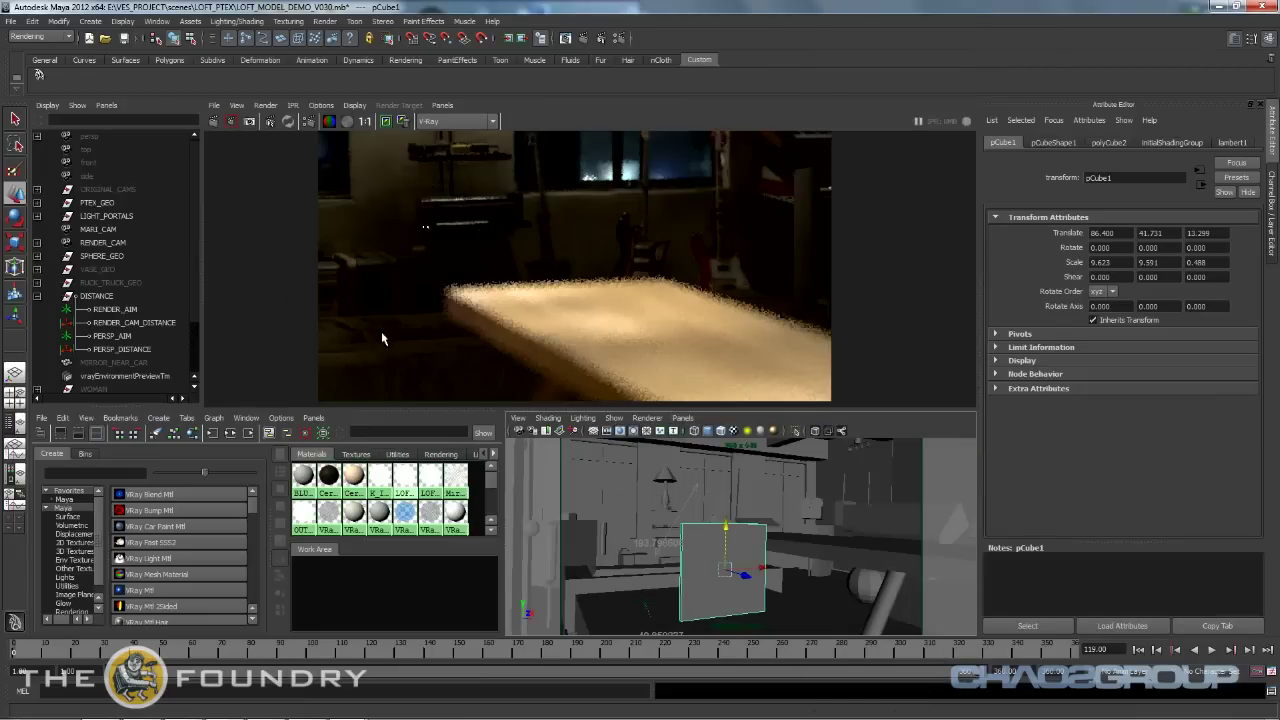
# Create a VRay Mtl with black diffuse, diffuse Amount 0, a grey Reflection Color and Use Fresnel enabled.
pyautogui.click(146, 590)
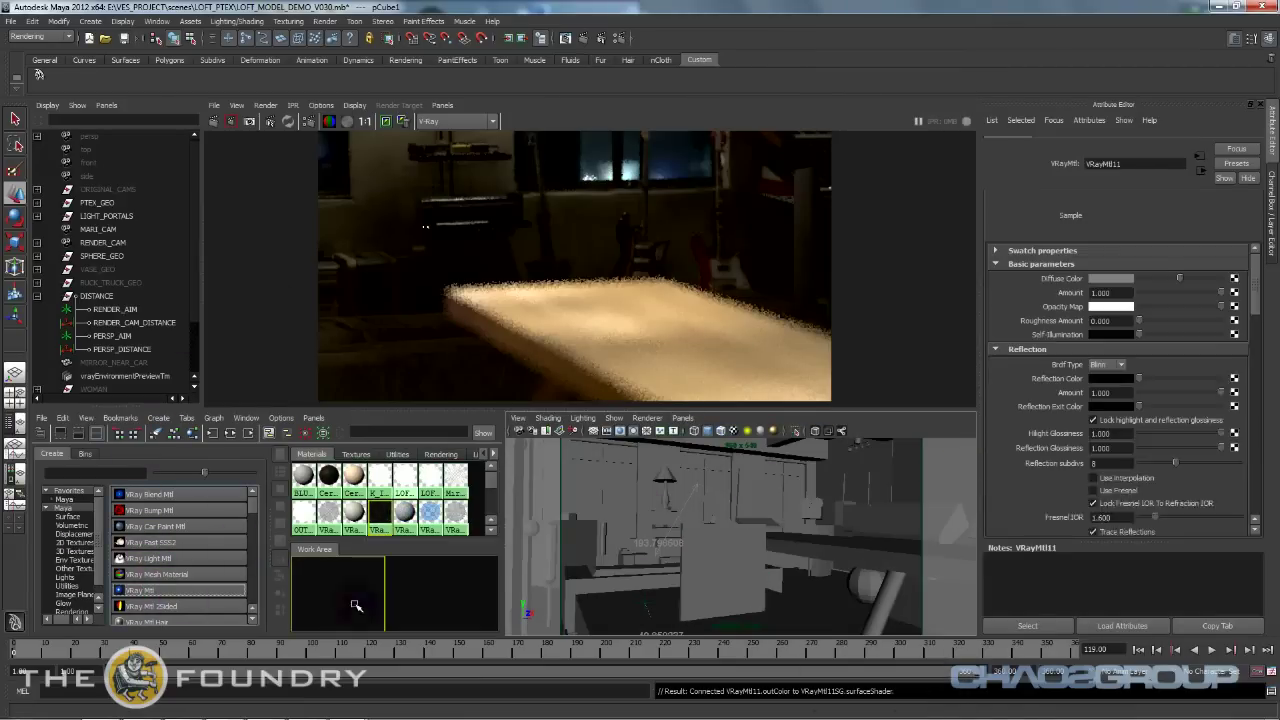
pyautogui.moveTo(744, 564); pyautogui.dragTo(736, 568)
pyautogui.click(352, 584)
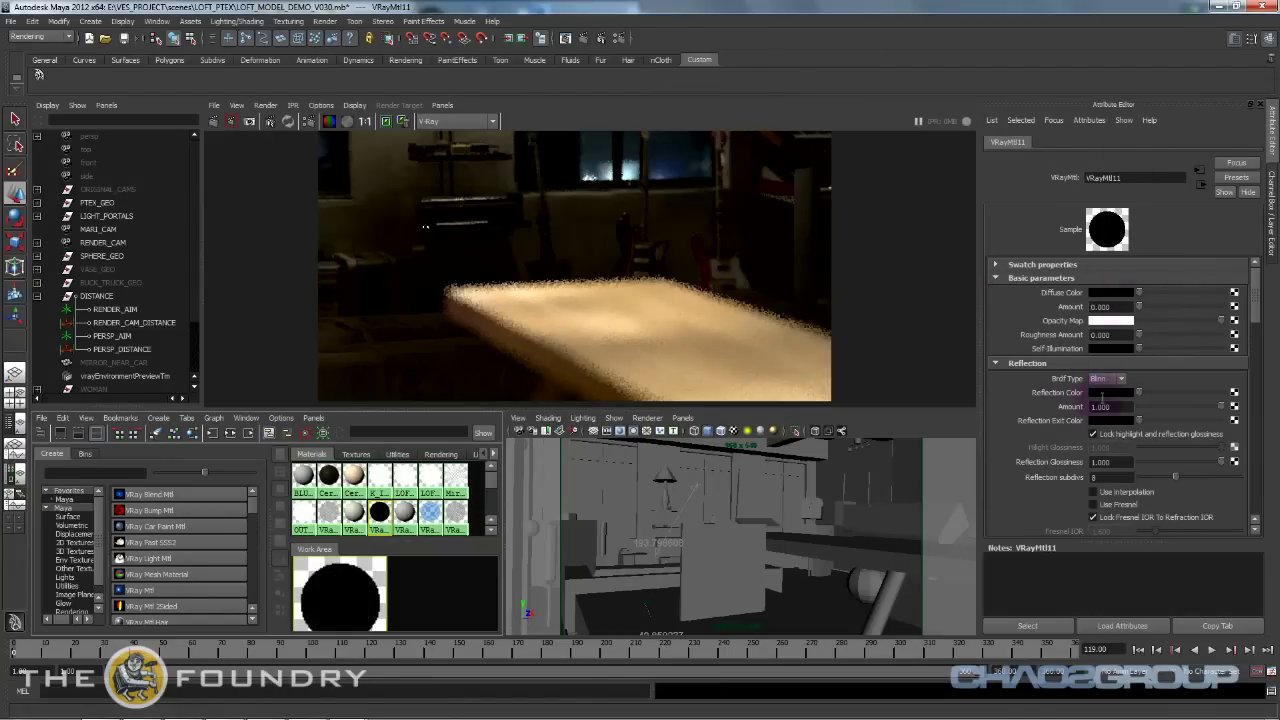
pyautogui.moveTo(1138, 392); pyautogui.dragTo(1220, 392)
pyautogui.click(1126, 506)
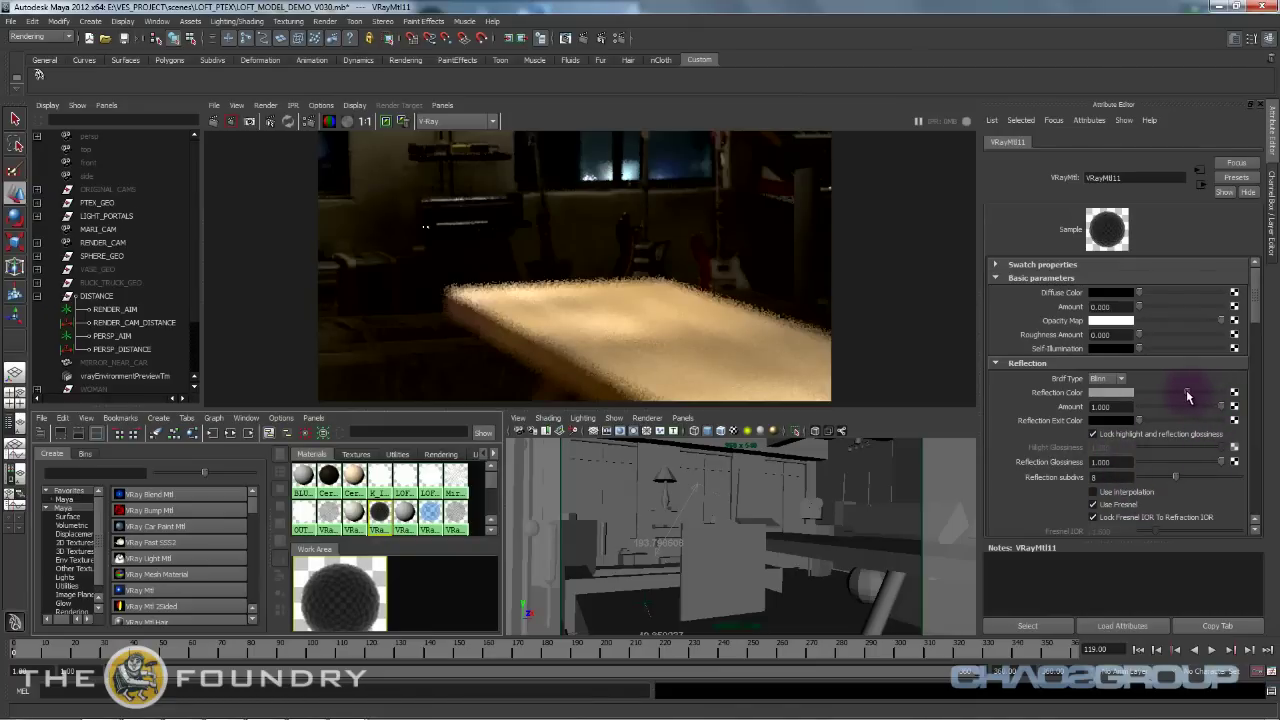
# Set the new material's Refraction Color to white and assign the material to the panel.
pyautogui.scroll(-6, 1057, 405)
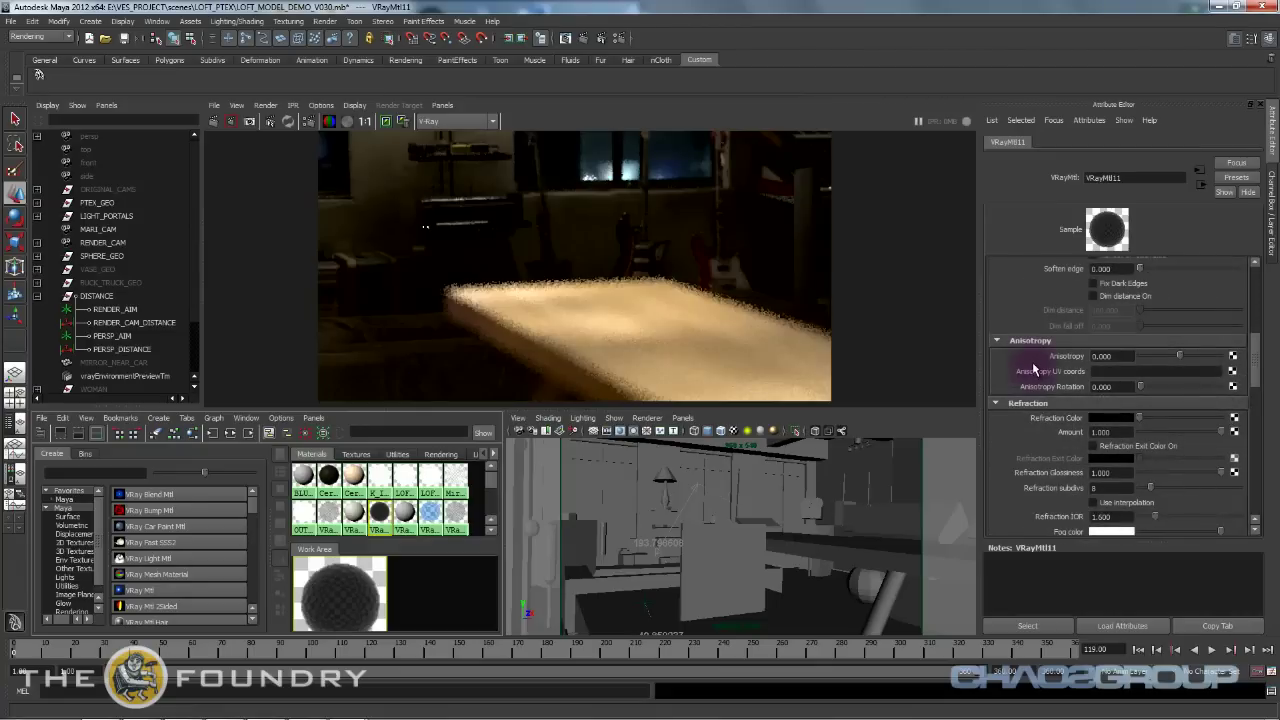
pyautogui.moveTo(1160, 425); pyautogui.dragTo(1200, 434)
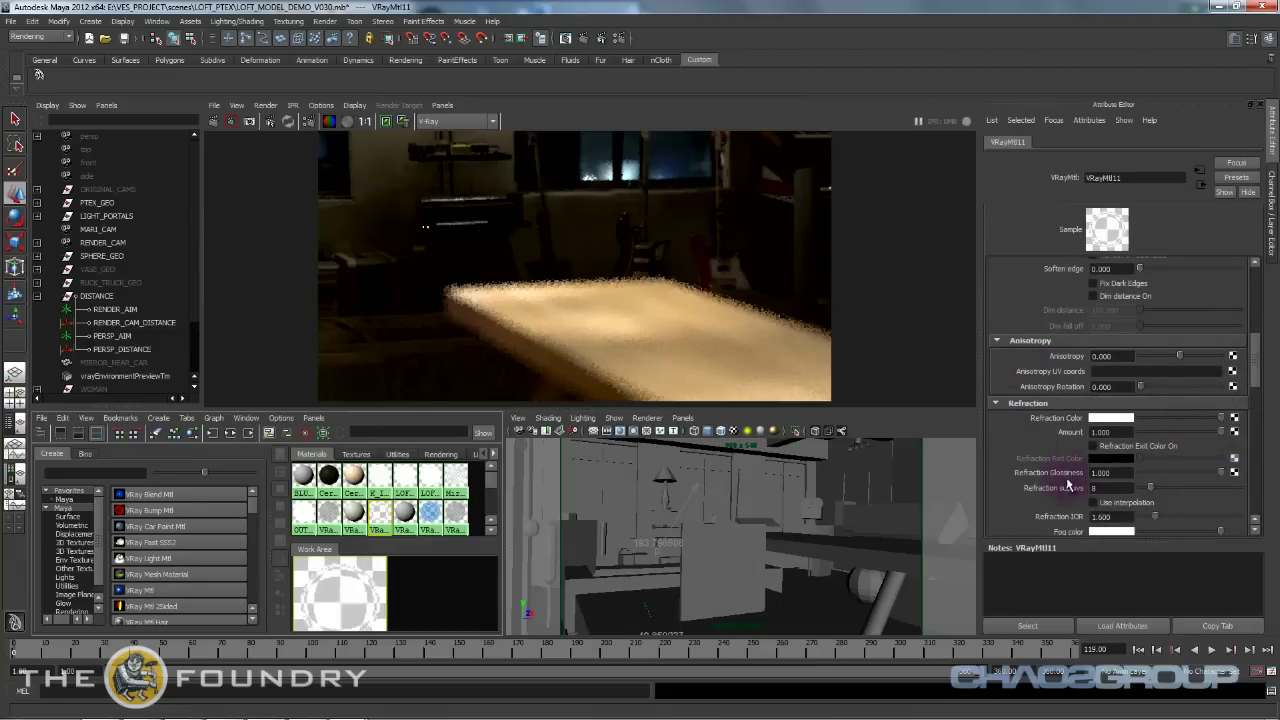
pyautogui.click(737, 601)
pyautogui.moveTo(343, 552); pyautogui.dragTo(341, 390, button='right')
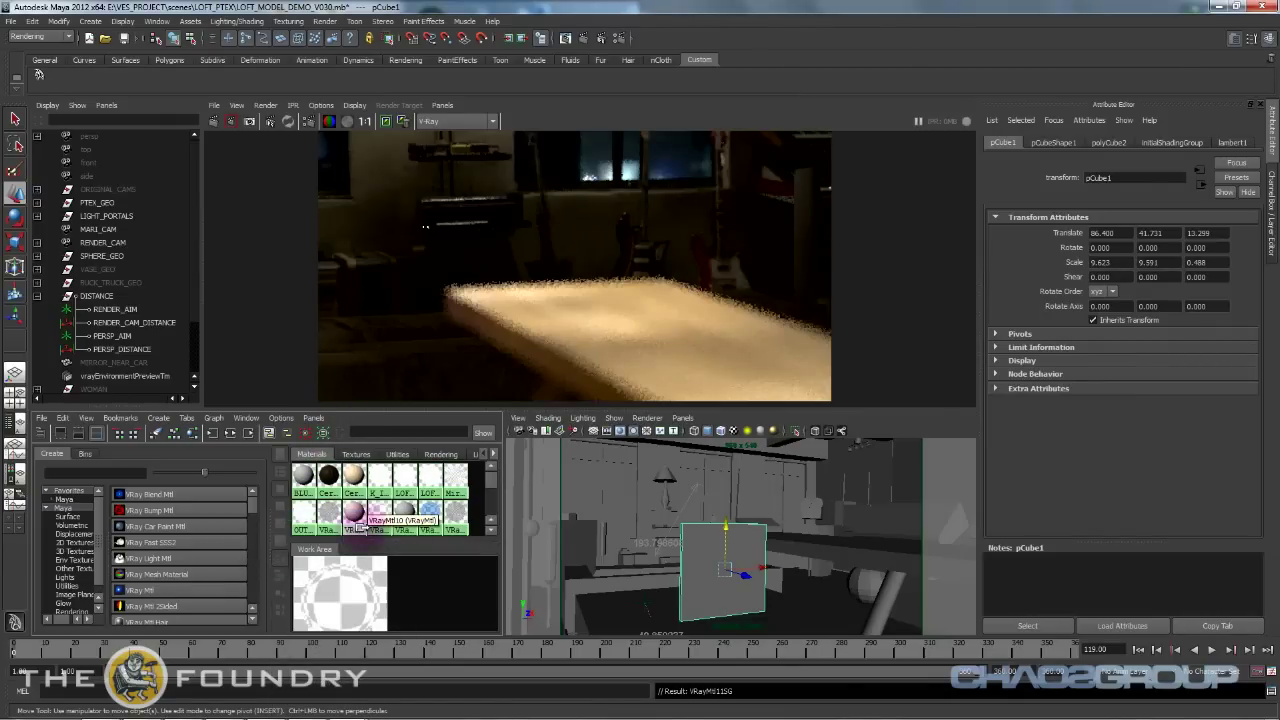
pyautogui.moveTo(314, 592); pyautogui.dragTo(302, 435, button='right')
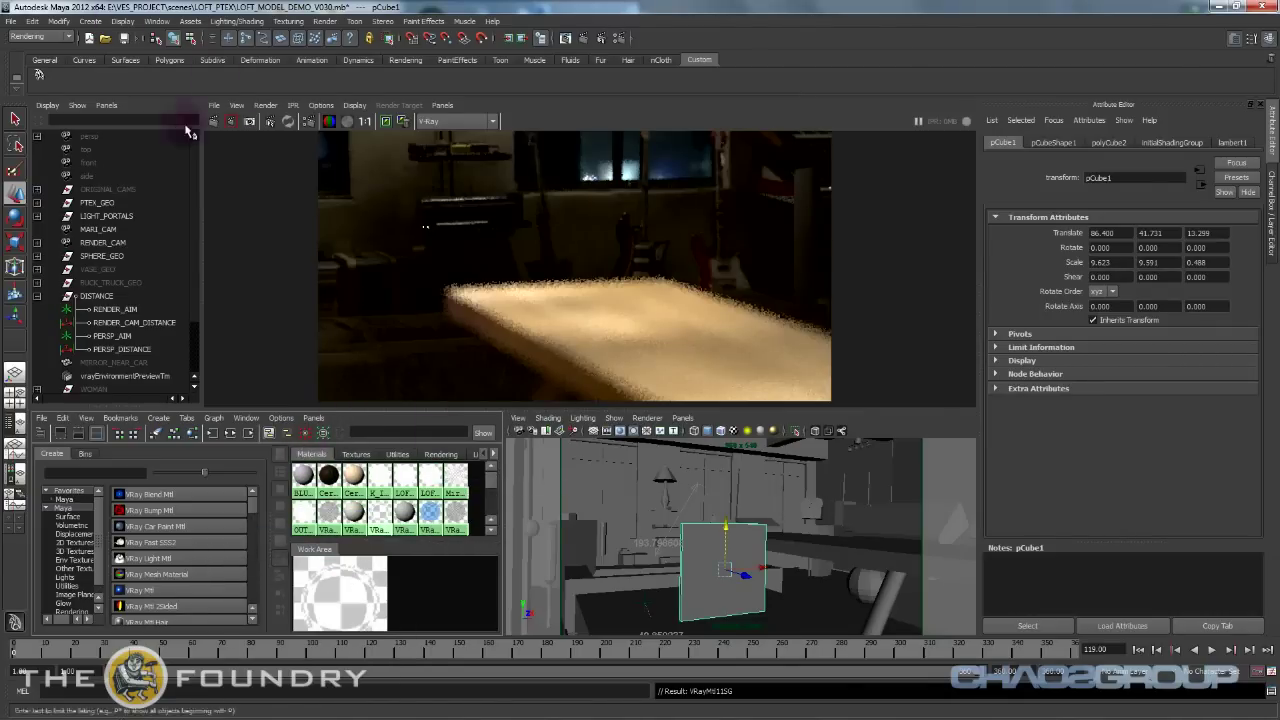
# Start a V-Ray IPR render from the RENDER_CAM camera.
pyautogui.click(293, 105)
pyautogui.moveTo(329, 138)
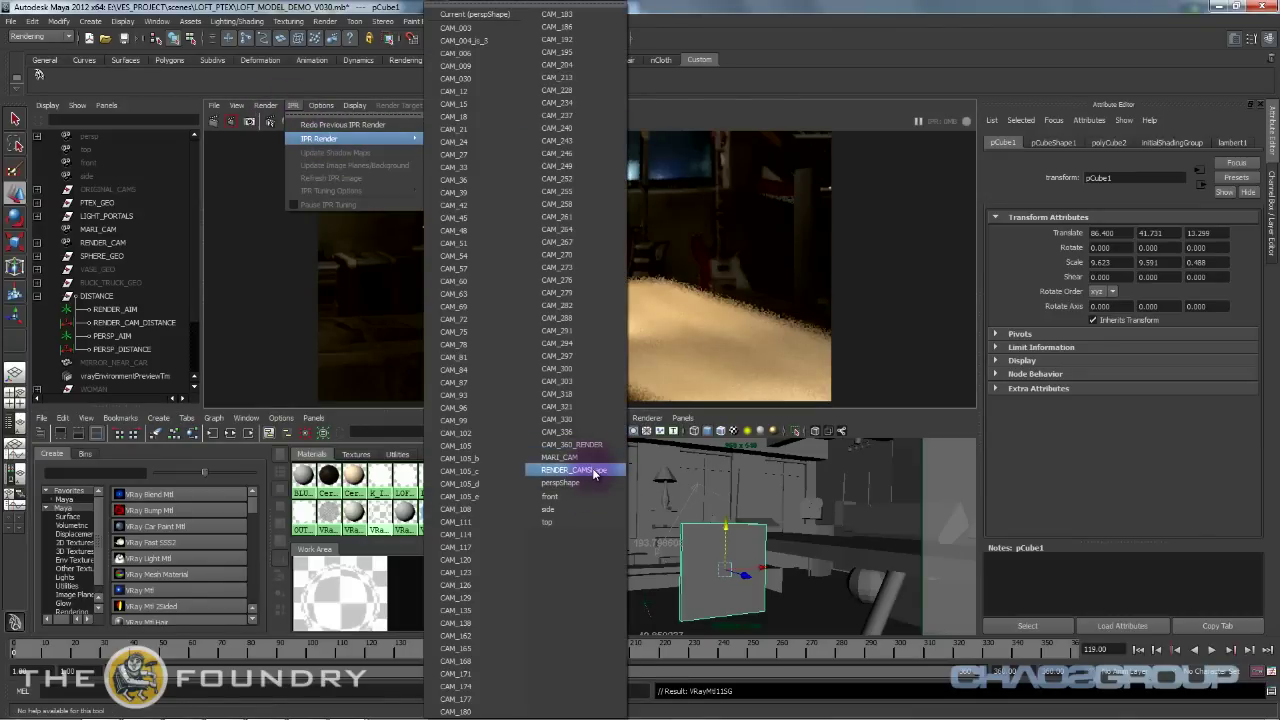
pyautogui.click(573, 470)
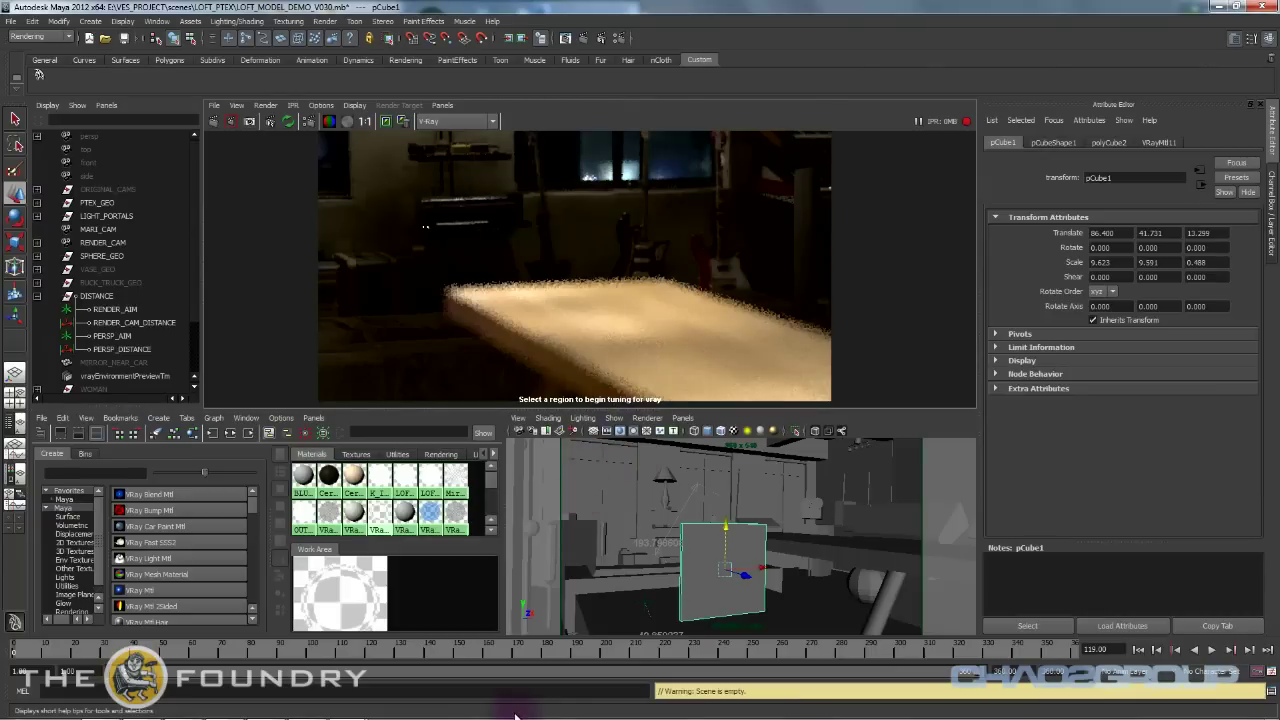
pyautogui.moveTo(518, 717)
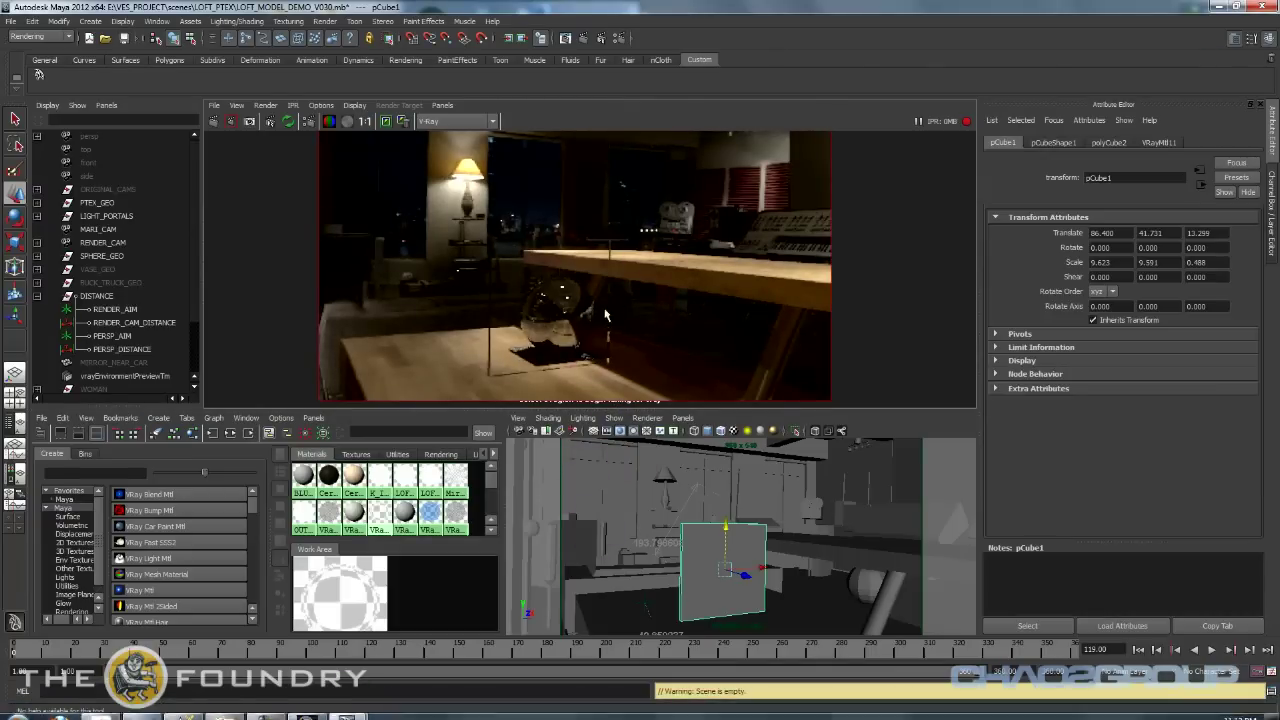
# Set the panel material's Refraction Glossiness to 0.870 to frost the glass.
pyautogui.keyDown('alt'); pyautogui.moveTo(562, 368); pyautogui.dragTo(744, 300, button='right'); pyautogui.keyUp('alt')
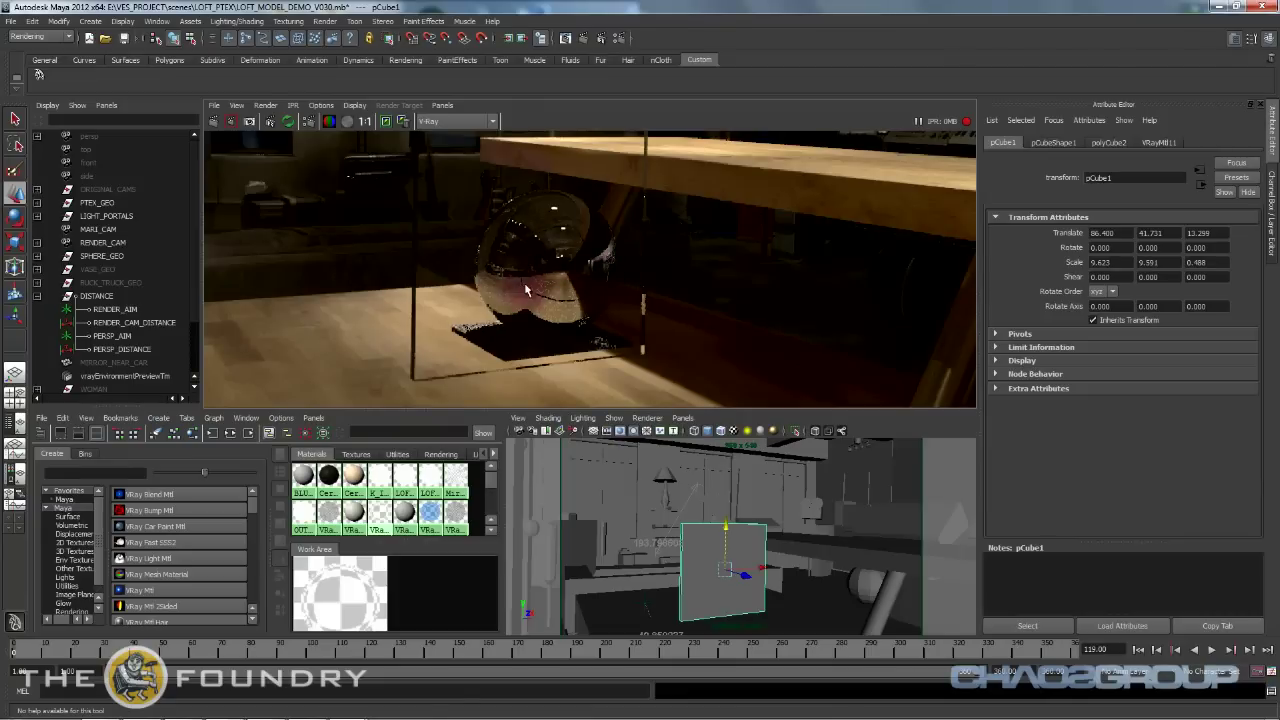
pyautogui.keyDown('alt'); pyautogui.moveTo(527, 290); pyautogui.dragTo(520, 318, button='middle'); pyautogui.keyUp('alt')
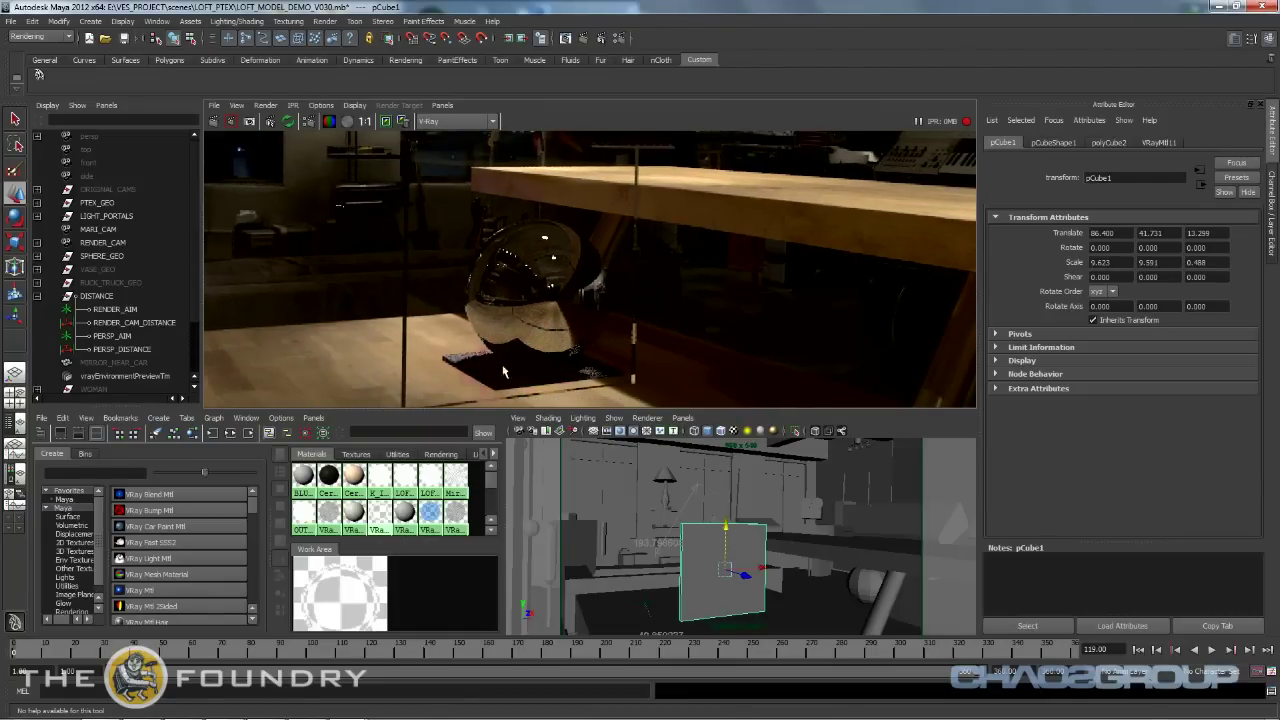
pyautogui.keyDown('alt'); pyautogui.moveTo(483, 384); pyautogui.dragTo(596, 302, button='middle'); pyautogui.keyUp('alt')
pyautogui.keyDown('alt'); pyautogui.moveTo(596, 302); pyautogui.dragTo(543, 244, button='right'); pyautogui.keyUp('alt')
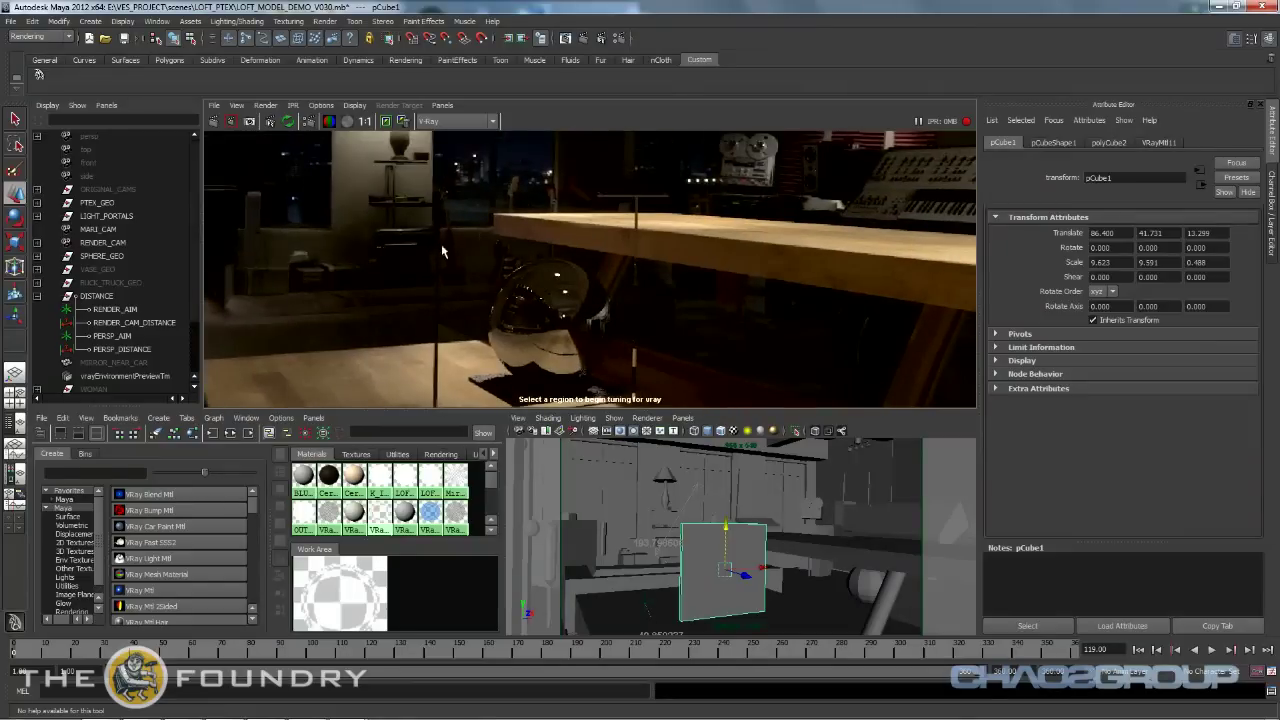
pyautogui.click(345, 587)
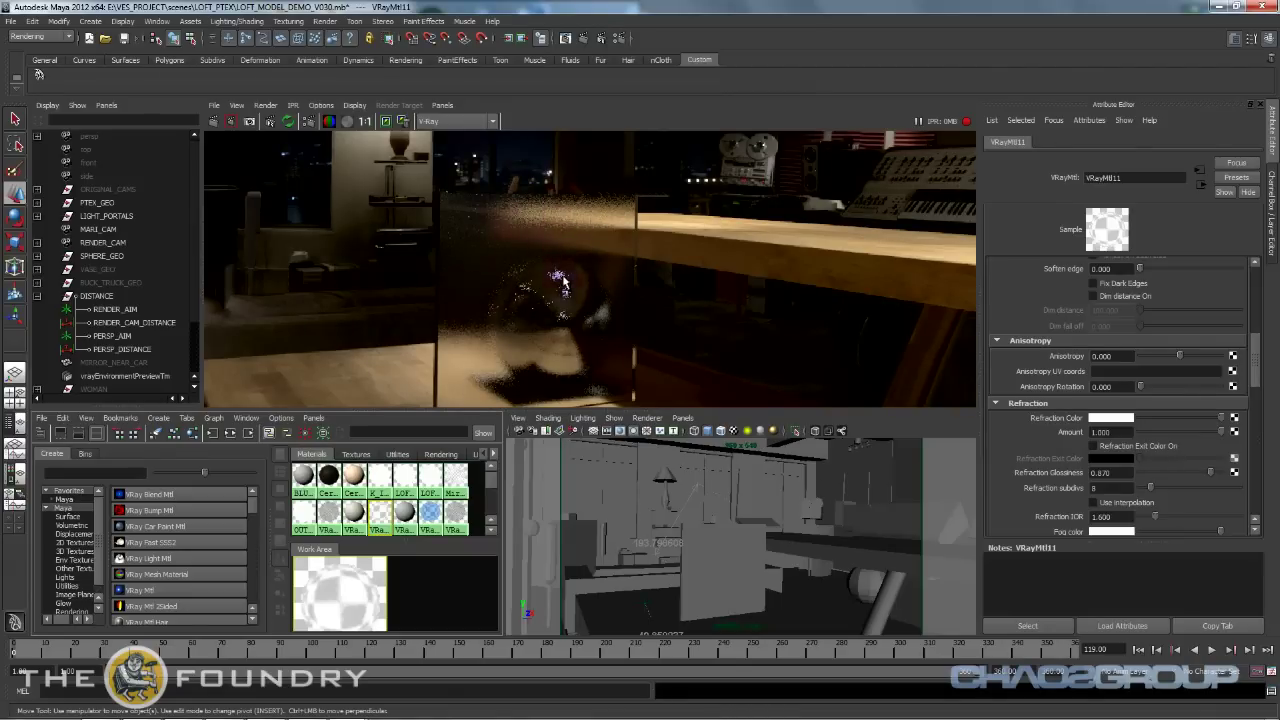
# Move the frosted panel away from the sphere to about Translate Z 18.209, and back to about 13.521.
pyautogui.keyDown('alt'); pyautogui.moveTo(532, 329); pyautogui.dragTo(528, 290, button='middle'); pyautogui.keyUp('alt')
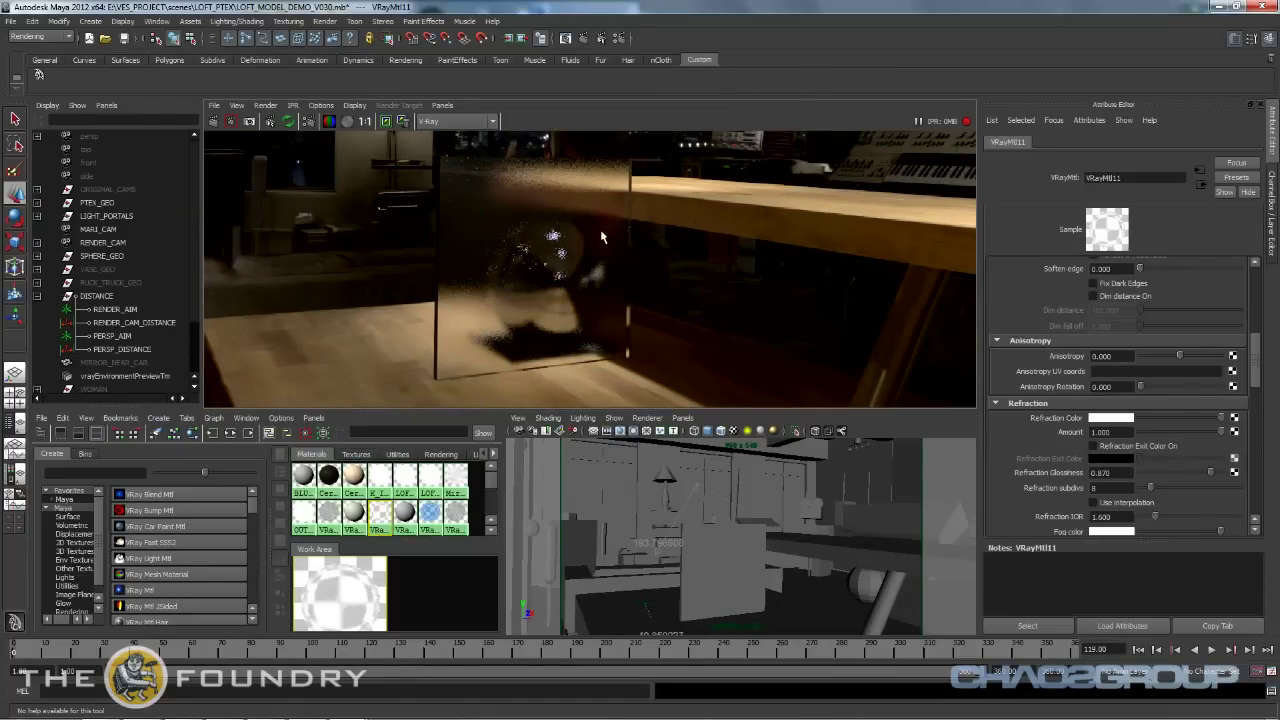
pyautogui.keyDown('alt'); pyautogui.moveTo(516, 257); pyautogui.dragTo(523, 267, button='middle'); pyautogui.keyUp('alt')
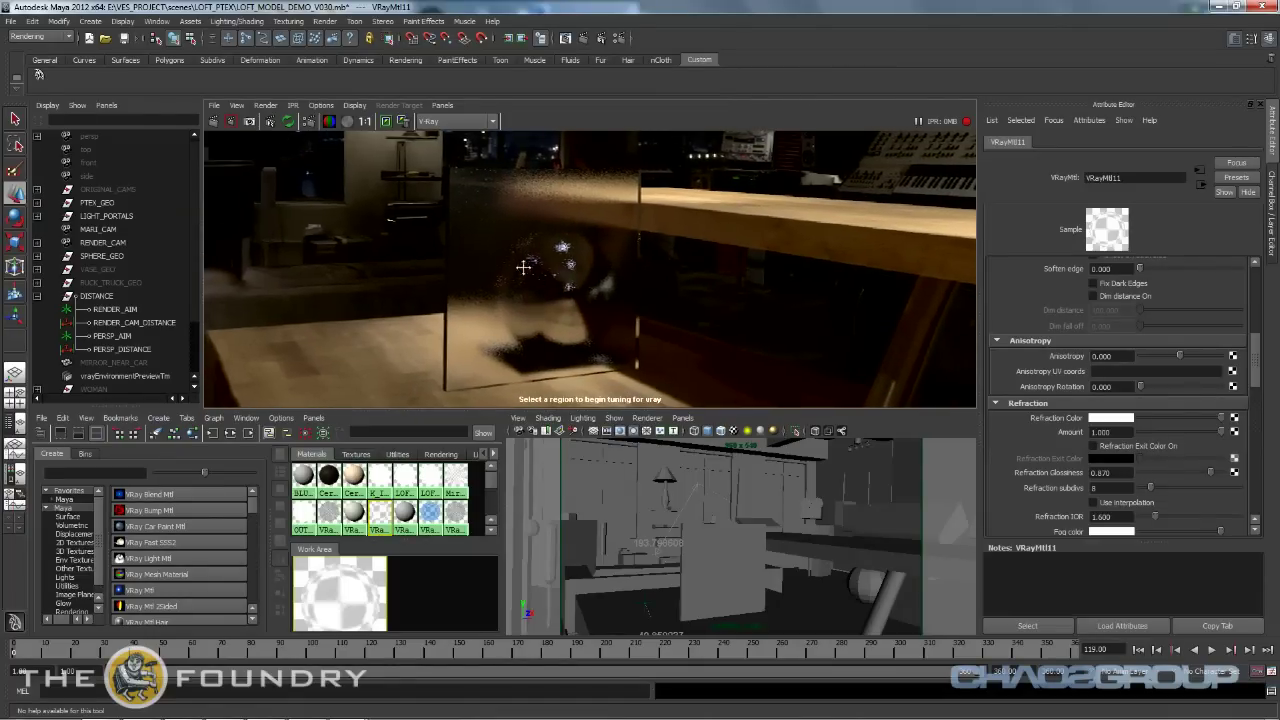
pyautogui.keyDown('alt'); pyautogui.moveTo(523, 267); pyautogui.dragTo(649, 297, button='right'); pyautogui.keyUp('alt')
pyautogui.keyDown('alt'); pyautogui.moveTo(649, 297); pyautogui.dragTo(641, 317, button='middle'); pyautogui.keyUp('alt')
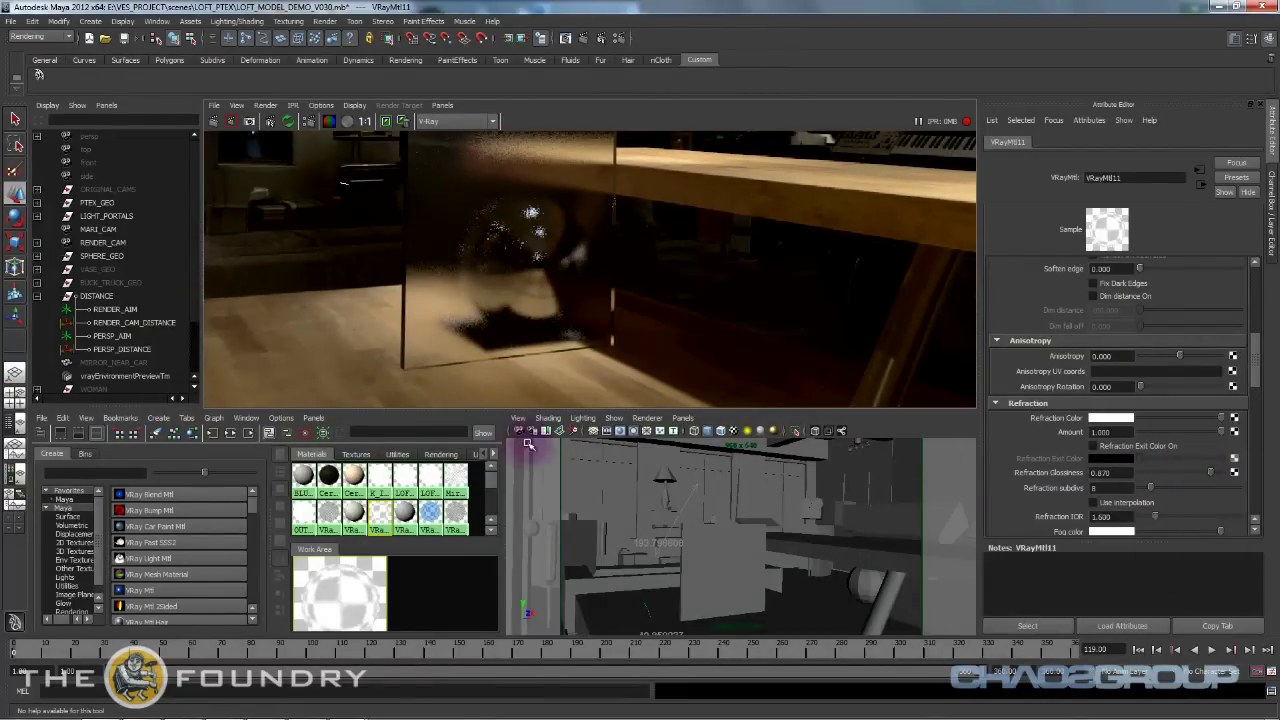
pyautogui.click(700, 592)
pyautogui.moveTo(742, 576); pyautogui.dragTo(778, 588)
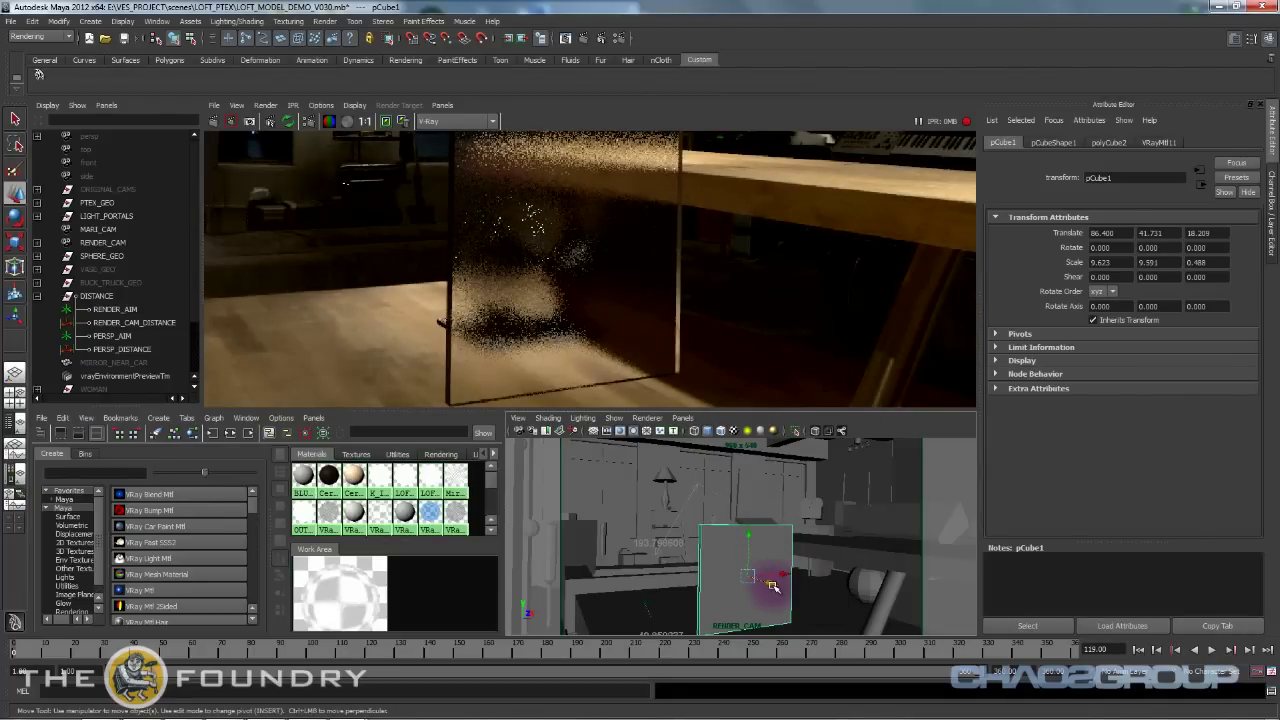
pyautogui.moveTo(775, 585); pyautogui.dragTo(750, 577)
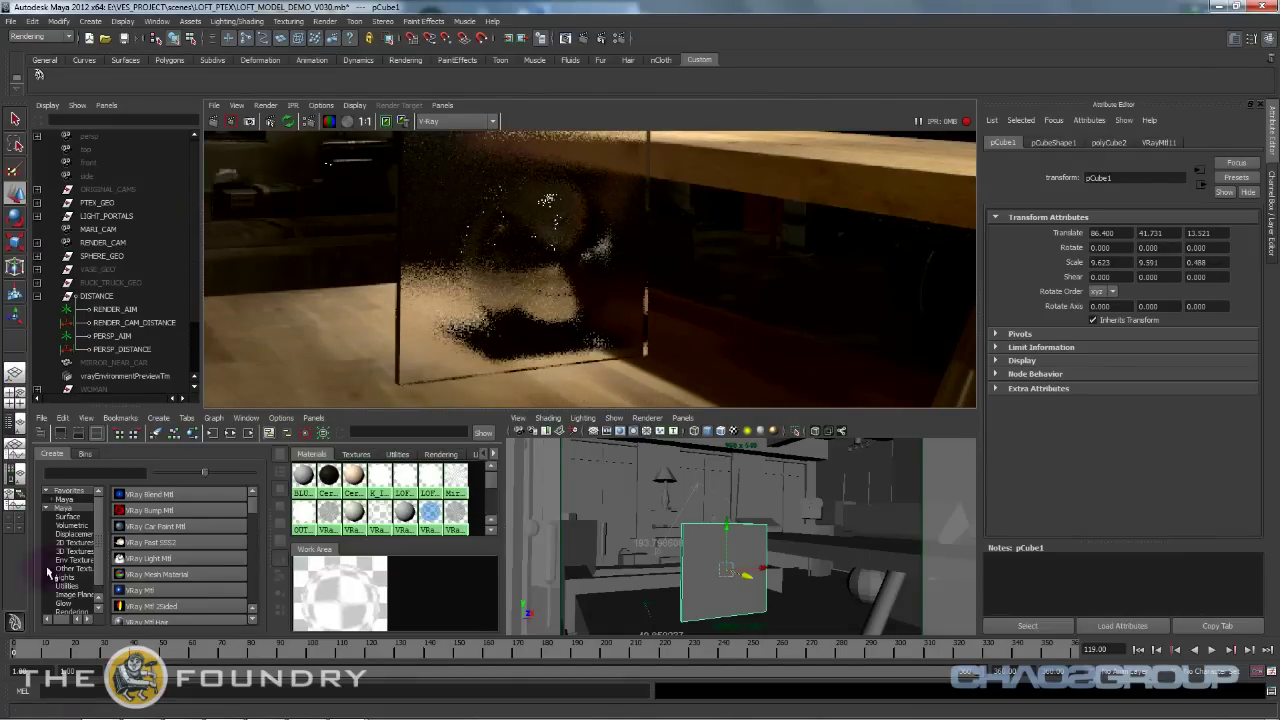
# Unhide the VASE_GEO group and limit the interactive render to a region around the vase.
pyautogui.click(112, 270)
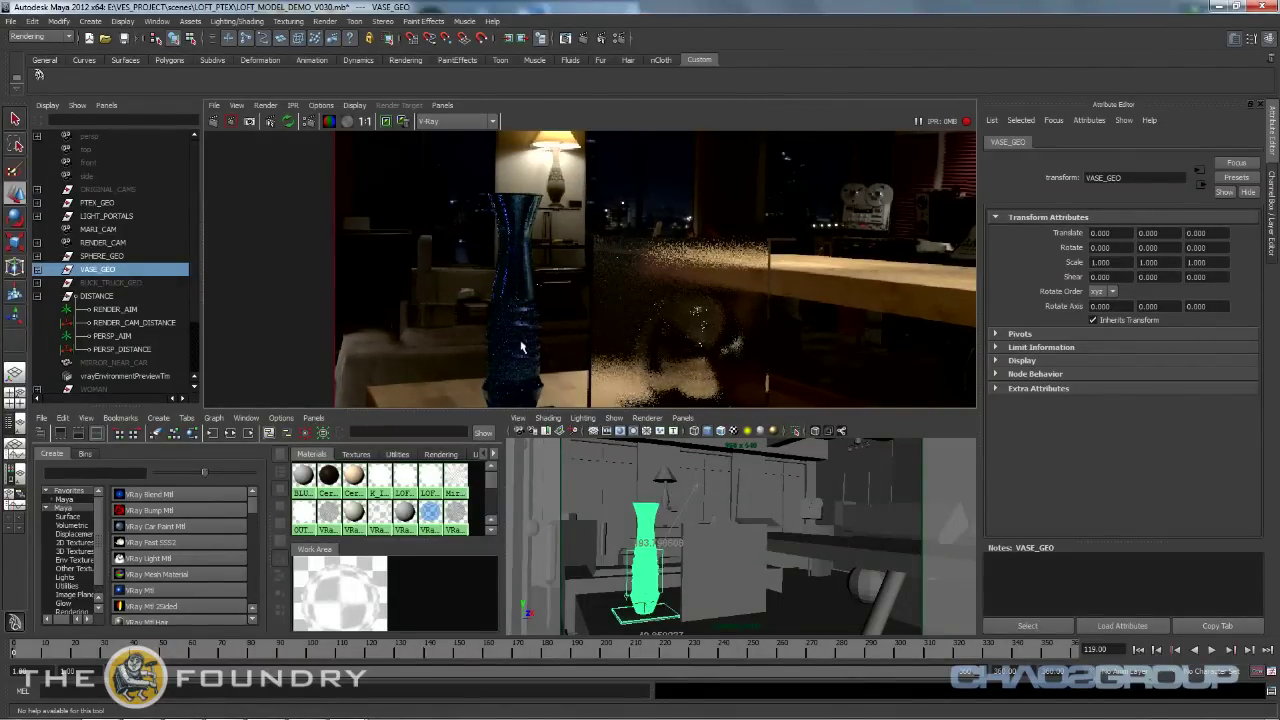
pyautogui.moveTo(455, 180); pyautogui.dragTo(555, 407)
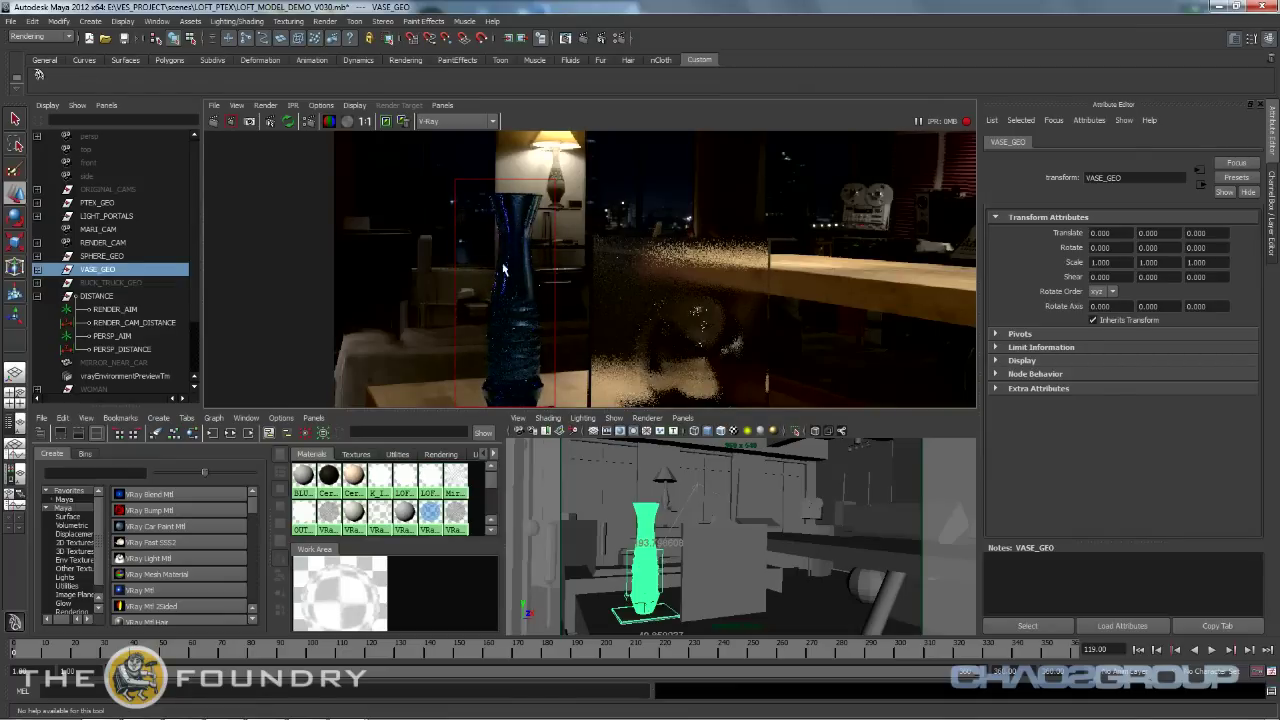
pyautogui.keyDown('alt'); pyautogui.moveTo(503, 269); pyautogui.dragTo(695, 310, button='right'); pyautogui.keyUp('alt')
pyautogui.keyDown('alt'); pyautogui.moveTo(695, 310); pyautogui.dragTo(746, 371, button='middle'); pyautogui.keyUp('alt')
pyautogui.keyDown('alt'); pyautogui.moveTo(746, 371); pyautogui.dragTo(636, 318, button='right'); pyautogui.keyUp('alt')
pyautogui.keyDown('alt'); pyautogui.moveTo(636, 318); pyautogui.dragTo(616, 241, button='middle'); pyautogui.keyUp('alt')
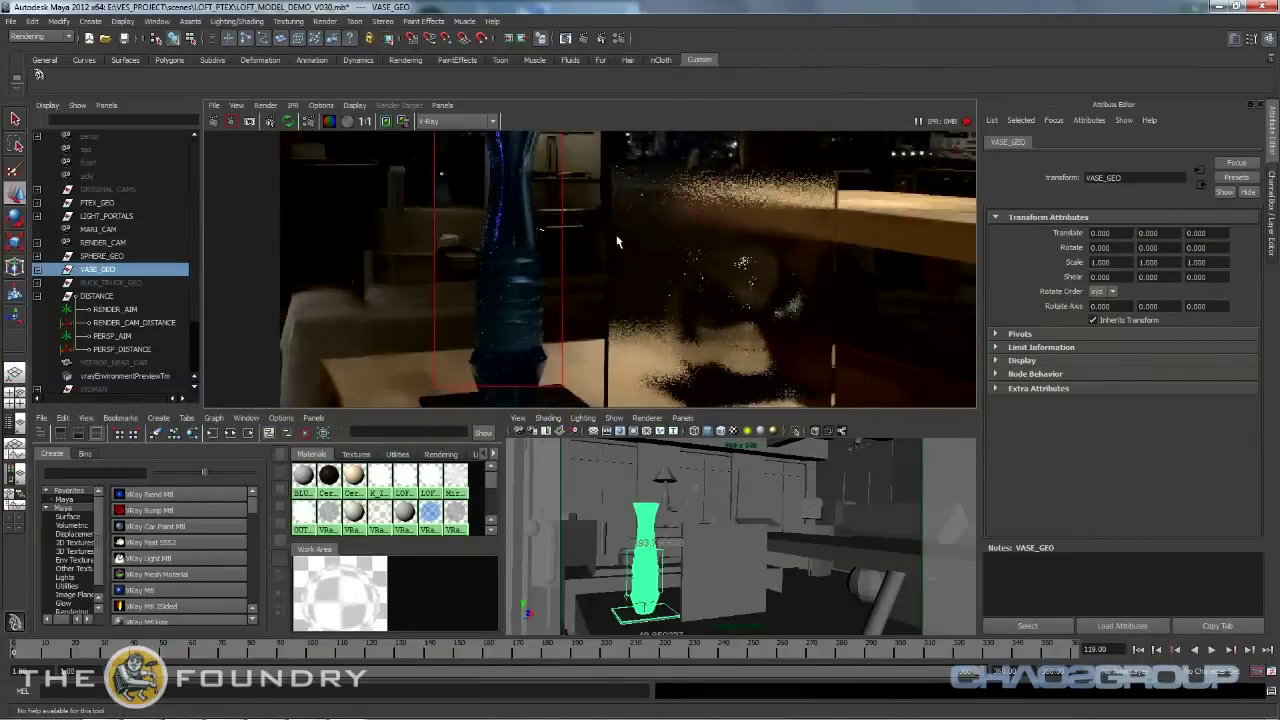
pyautogui.scroll(-3, 617, 241)
# Select the RENDER_CAM camera and enable Treat as VRay Physical camera in its V-Ray attributes.
pyautogui.click(518, 418)
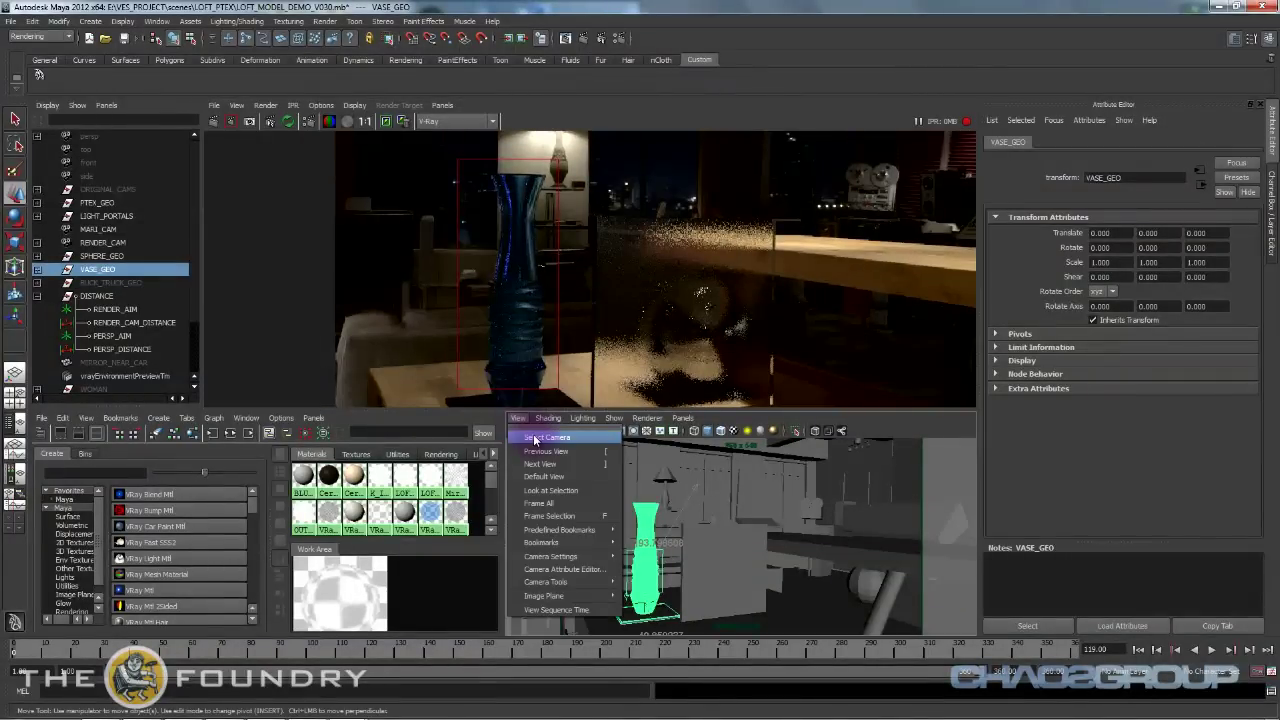
pyautogui.click(536, 438)
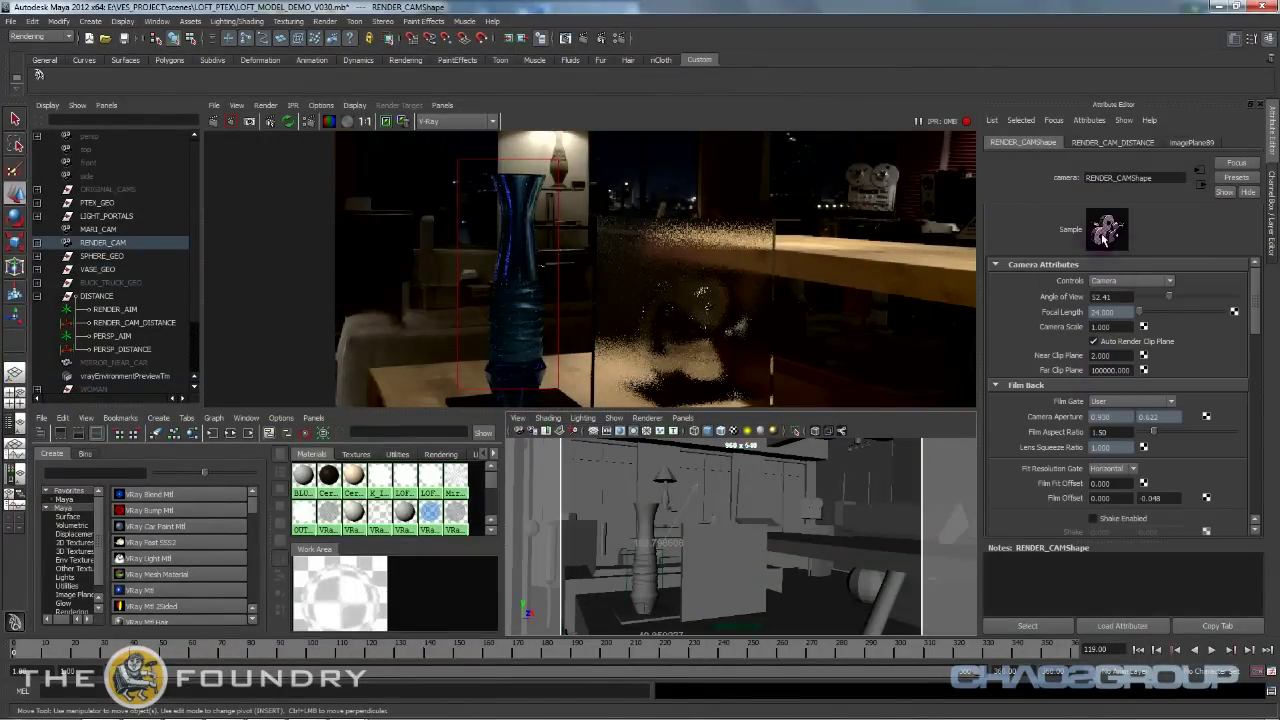
pyautogui.scroll(-5, 1236, 364)
pyautogui.scroll(-4, 1106, 491)
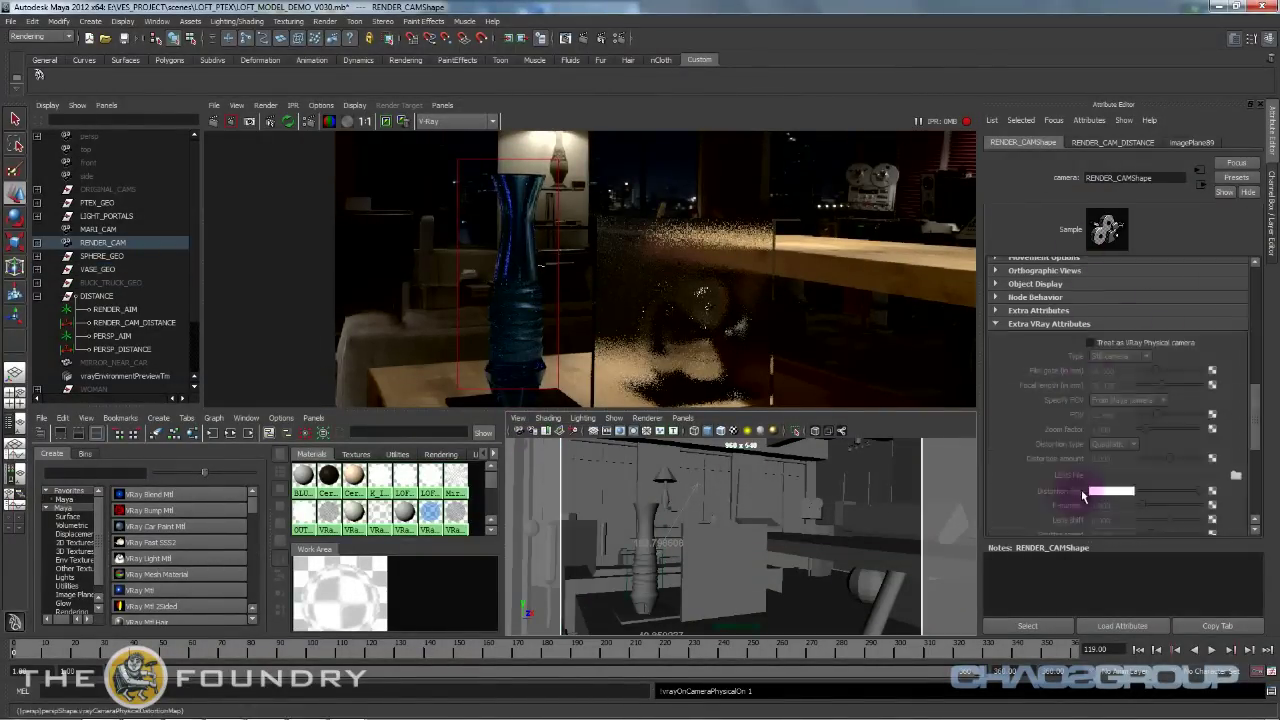
pyautogui.click(1091, 342)
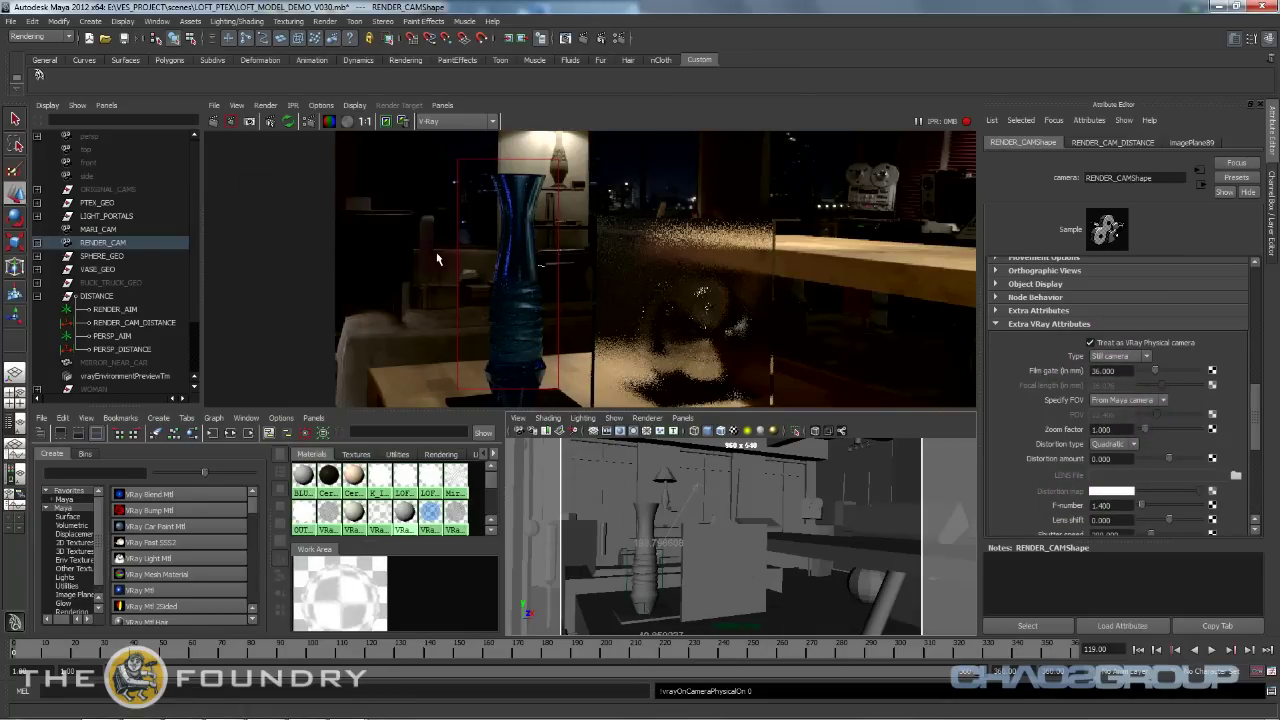
pyautogui.keyDown('alt'); pyautogui.moveTo(606, 276); pyautogui.dragTo(410, 200, button='right'); pyautogui.keyUp('alt')
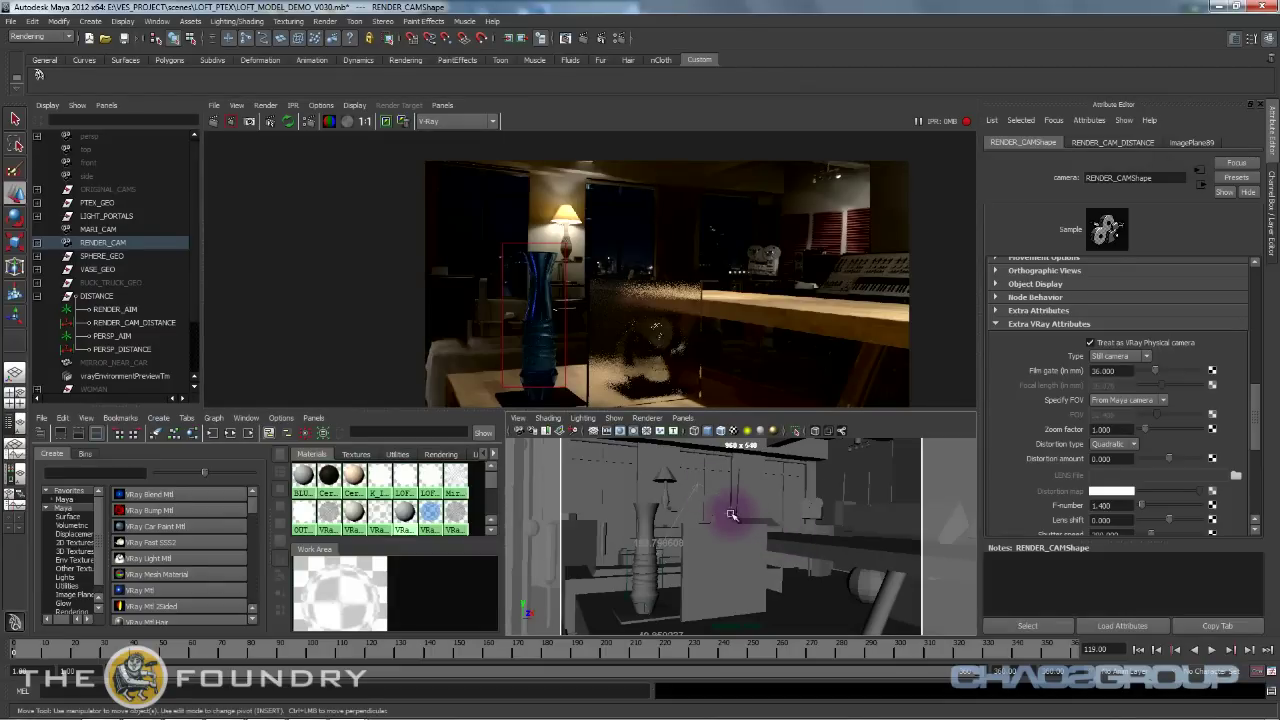
# Unlock the Translate, Rotate and Scale channels of RENDER_CAM.
pyautogui.click(518, 418)
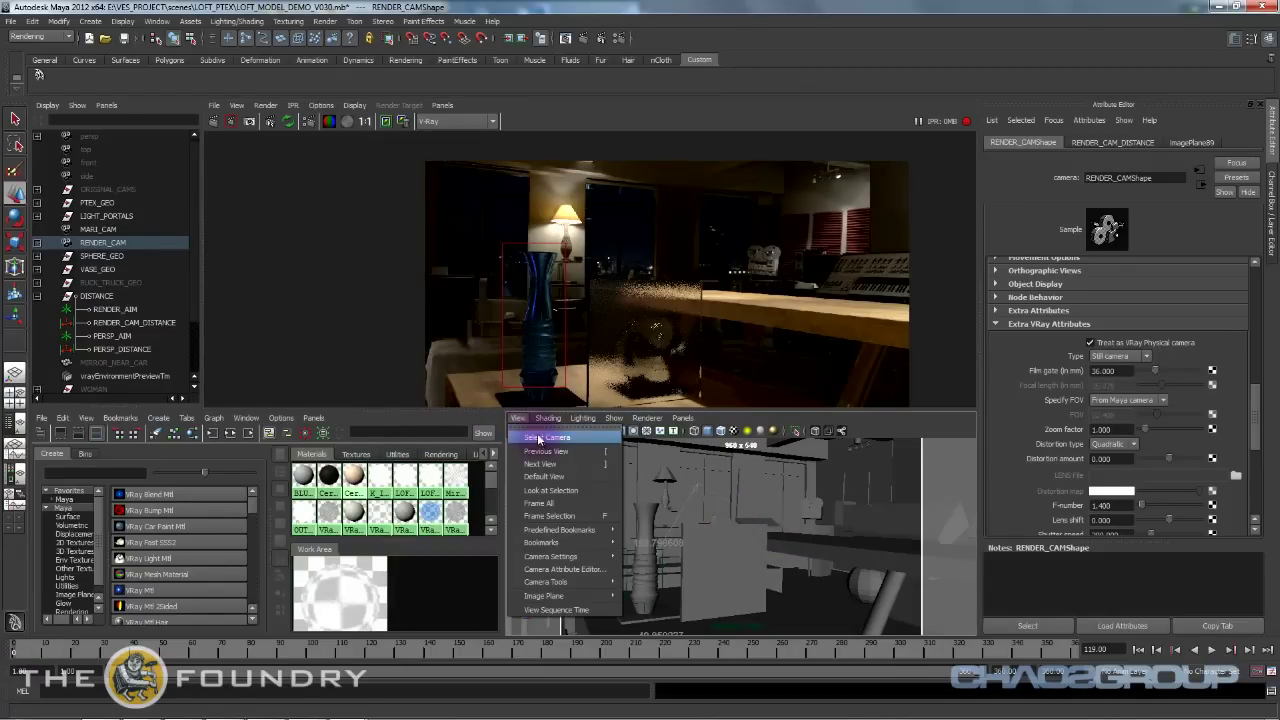
pyautogui.click(534, 438)
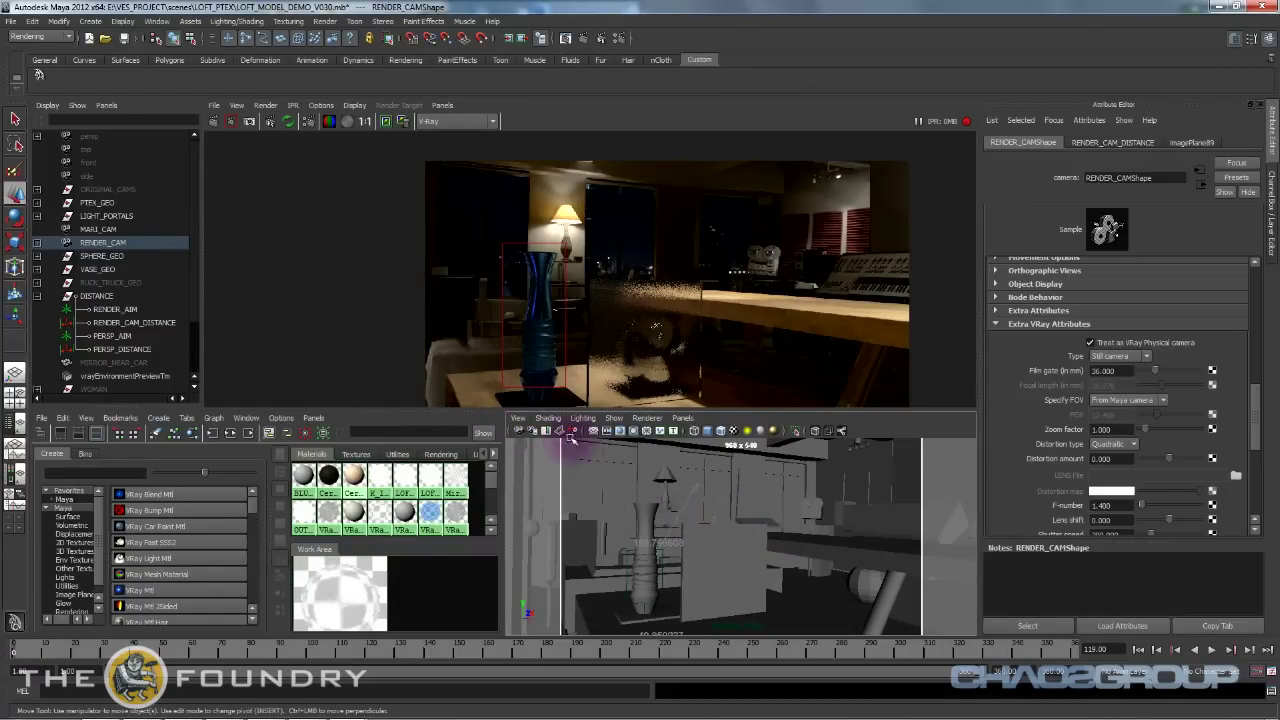
pyautogui.hotkey('ctrl', 'a')
pyautogui.click(518, 418)
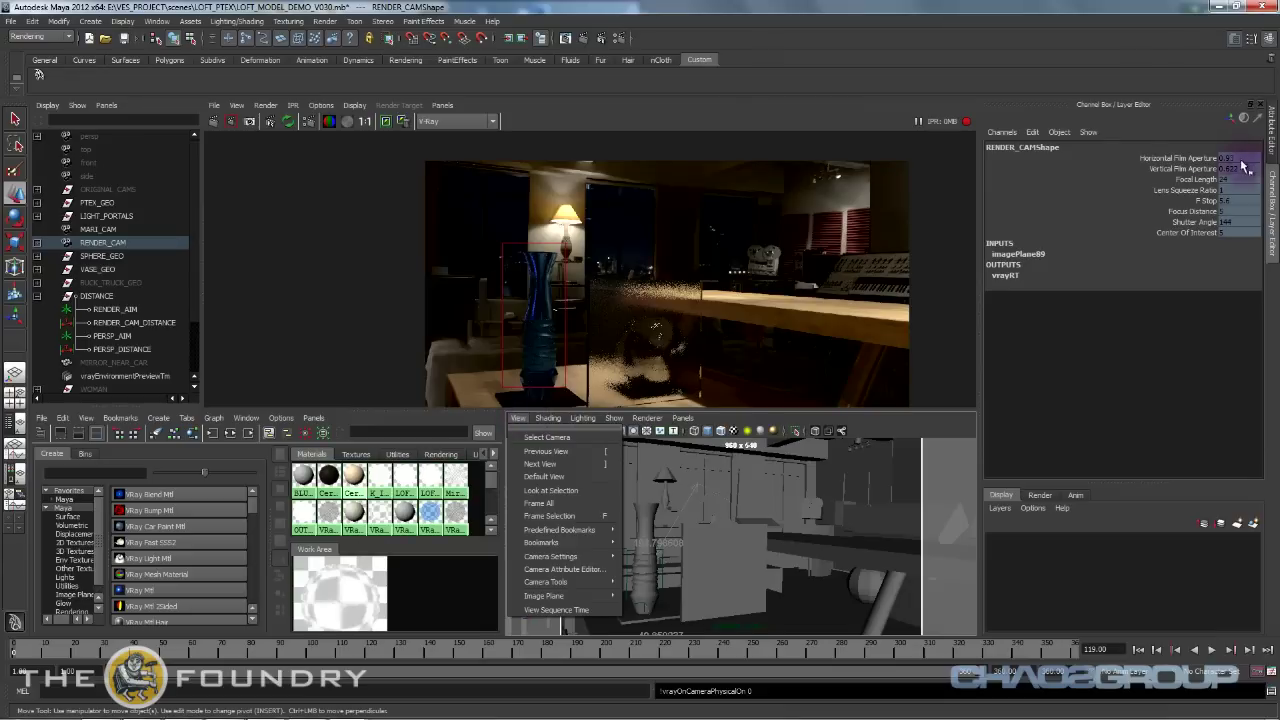
pyautogui.click(1185, 168)
pyautogui.press('Up')
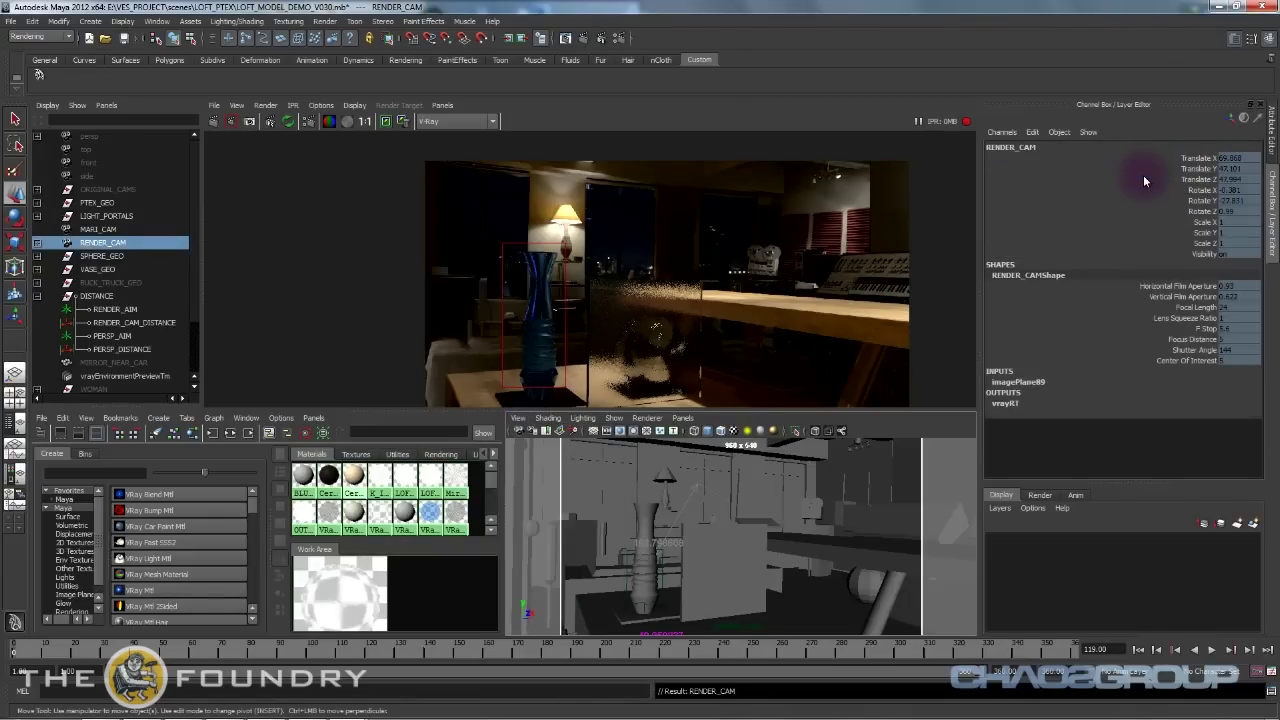
pyautogui.moveTo(1198, 160); pyautogui.dragTo(1200, 244)
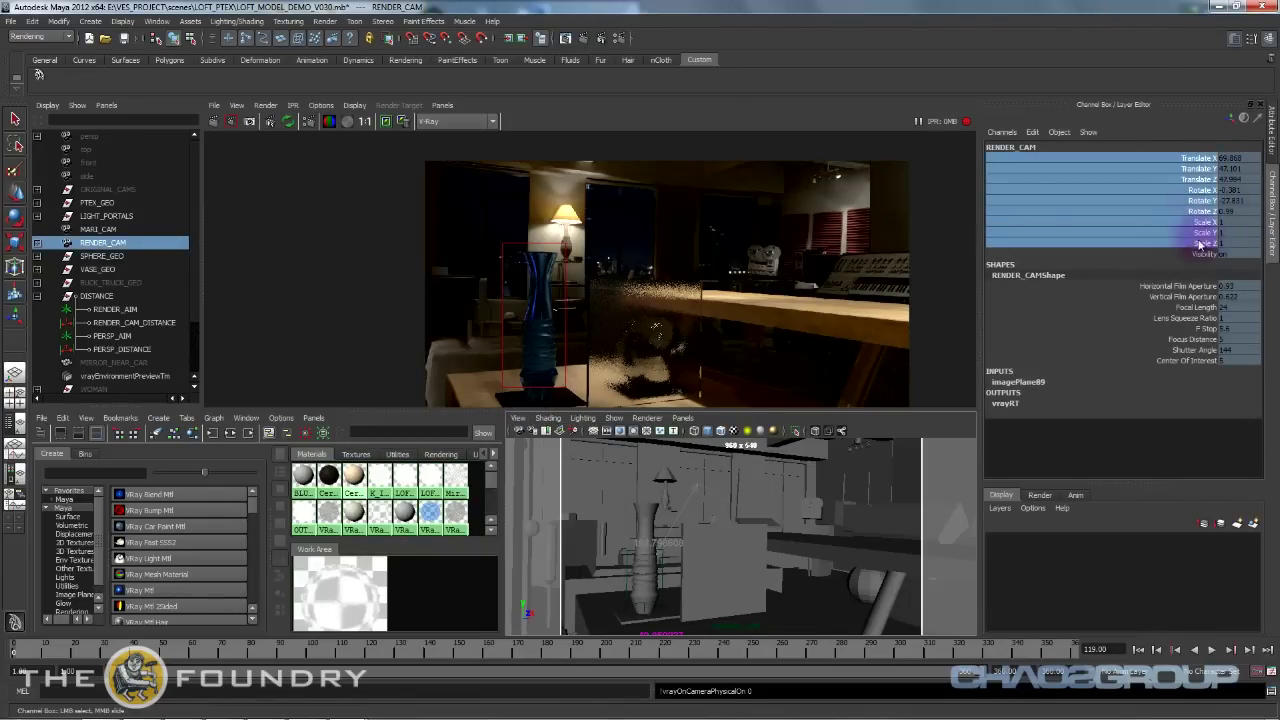
pyautogui.rightClick(1204, 163)
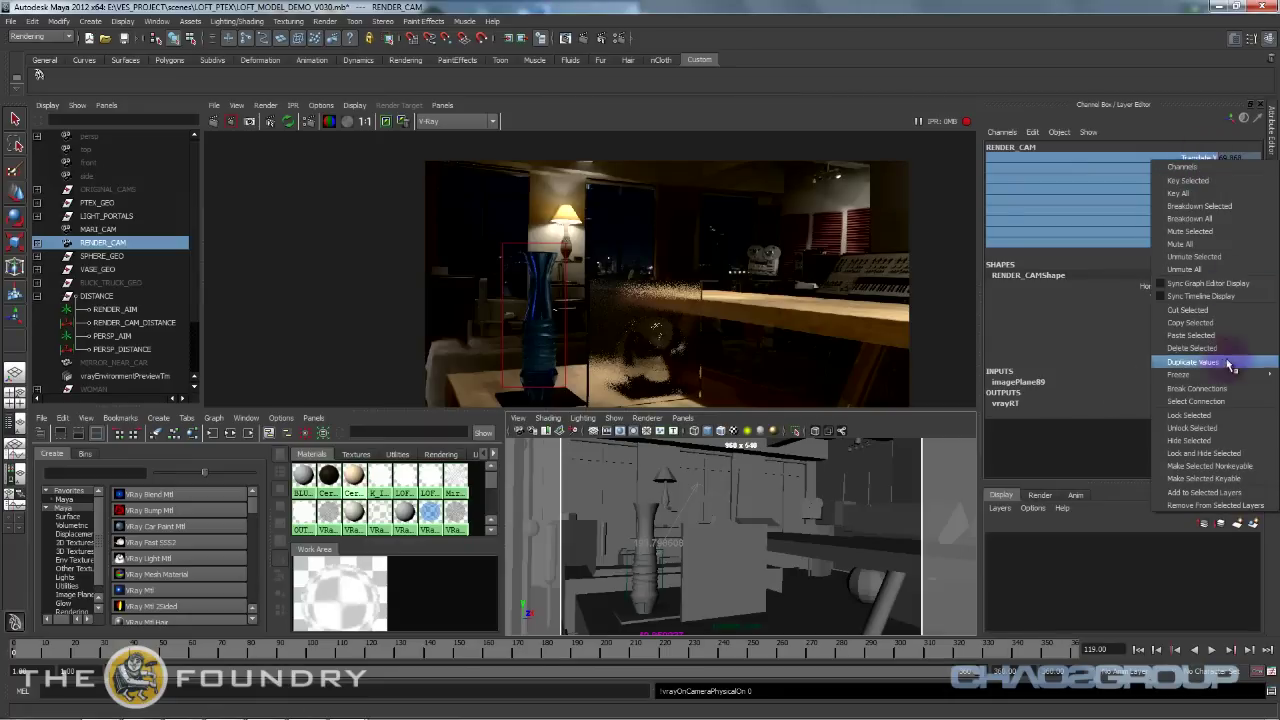
pyautogui.click(1214, 429)
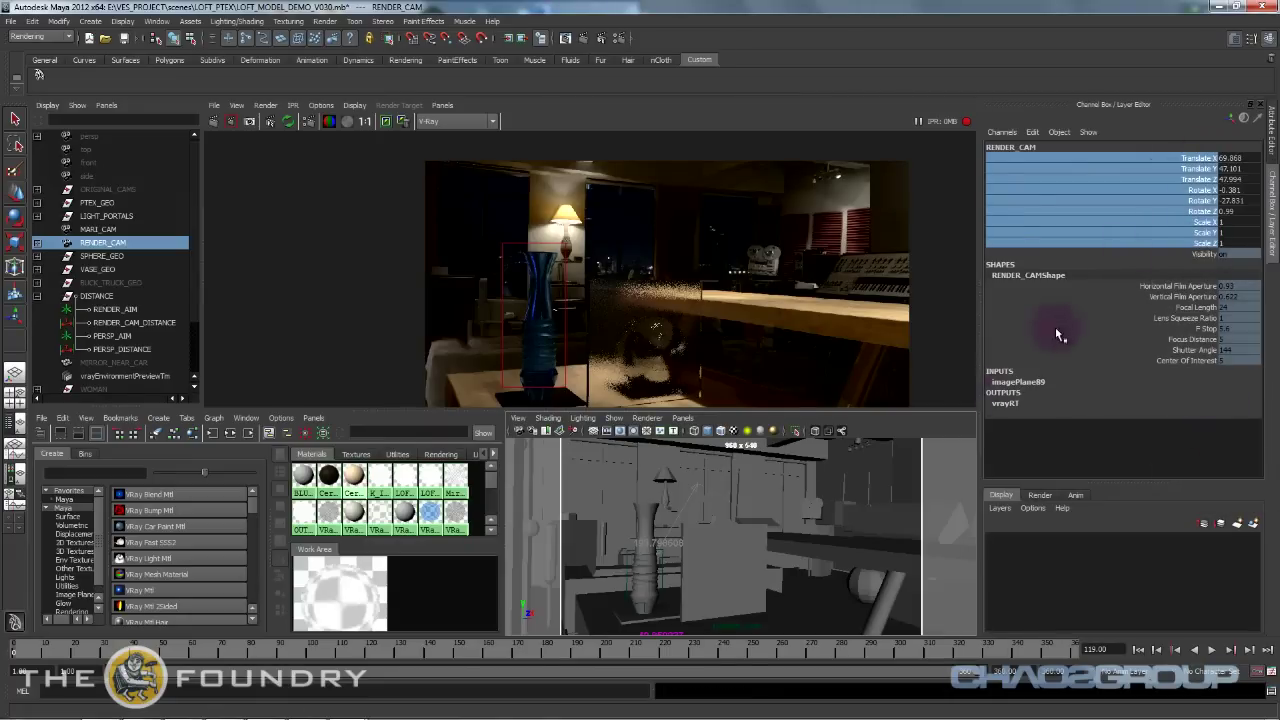
# Extend the interactive render region from the vase to the full camera frame.
pyautogui.keyDown('alt'); pyautogui.moveTo(722, 528); pyautogui.dragTo(722, 528, button='middle'); pyautogui.keyUp('alt')
pyautogui.keyDown('alt'); pyautogui.moveTo(652, 289); pyautogui.dragTo(914, 403, button='right'); pyautogui.keyUp('alt')
pyautogui.keyDown('alt'); pyautogui.moveTo(580, 222); pyautogui.dragTo(682, 292, button='middle'); pyautogui.keyUp('alt')
pyautogui.scroll(-5, 652, 200)
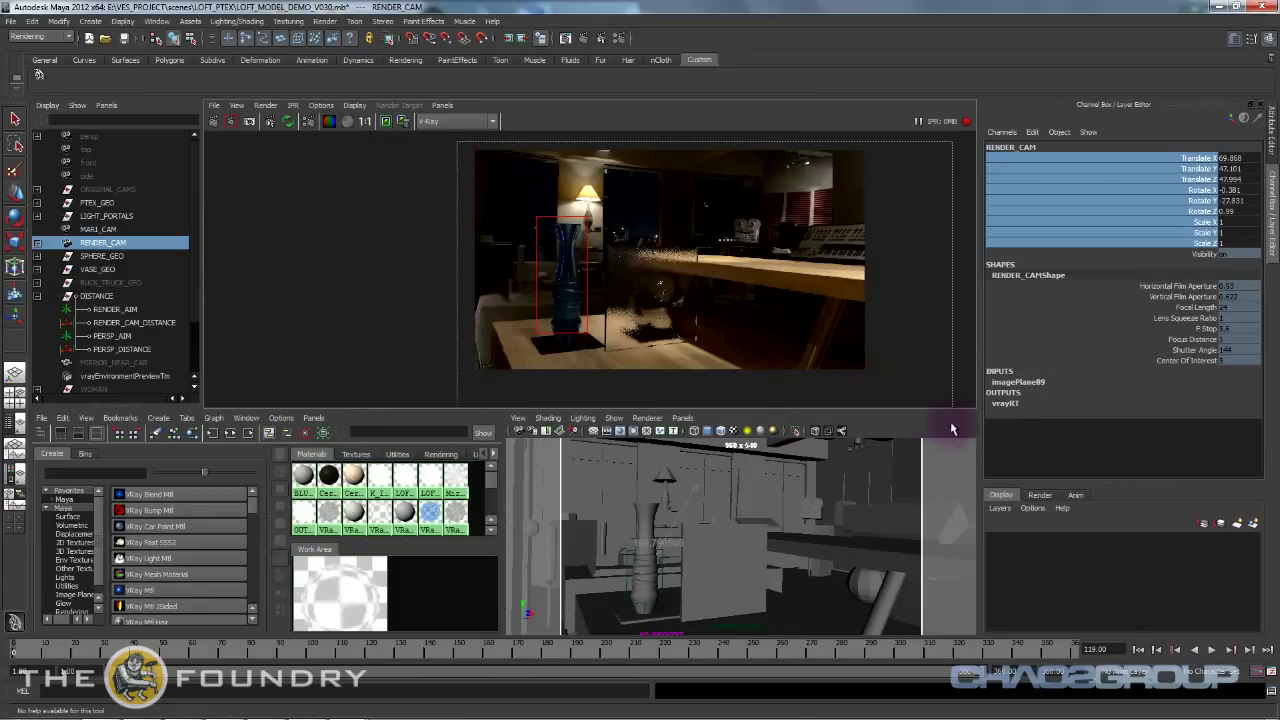
# Select the render camera and review its V-Ray physical settings, including focus distance, bokeh and depth of field.
pyautogui.click(518, 418)
pyautogui.click(540, 437)
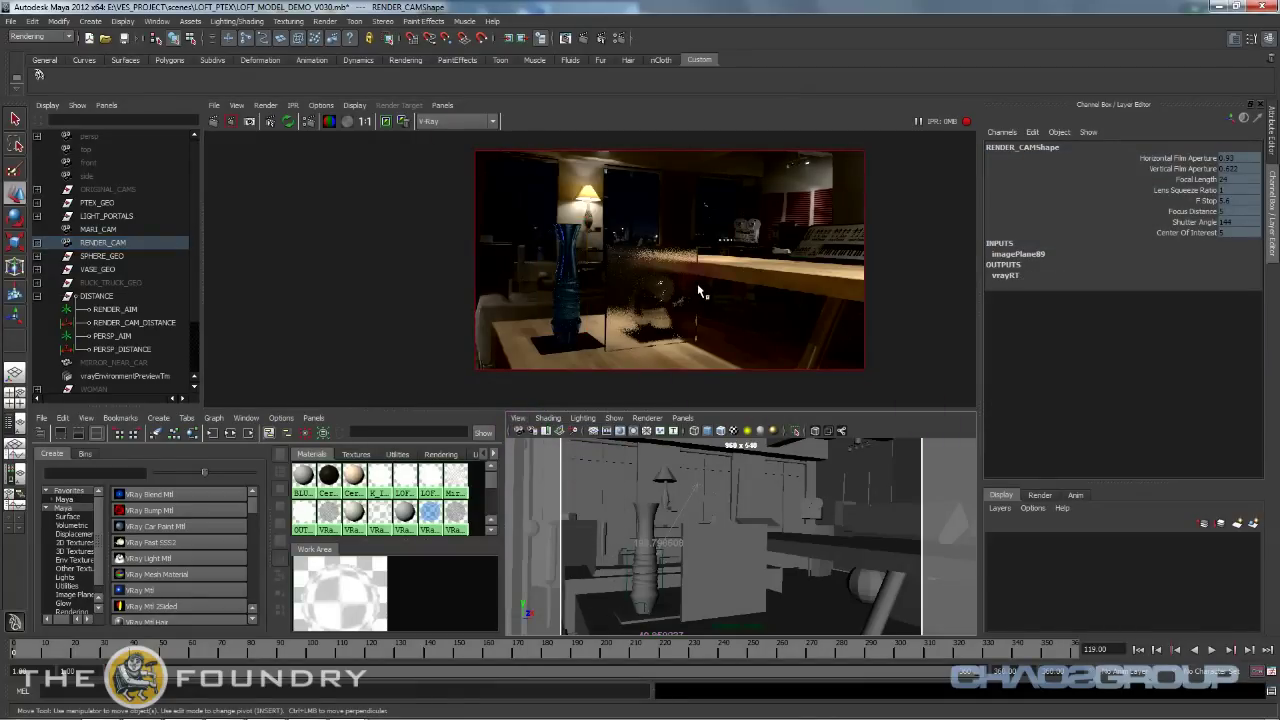
pyautogui.hotkey('ctrl', 'a')
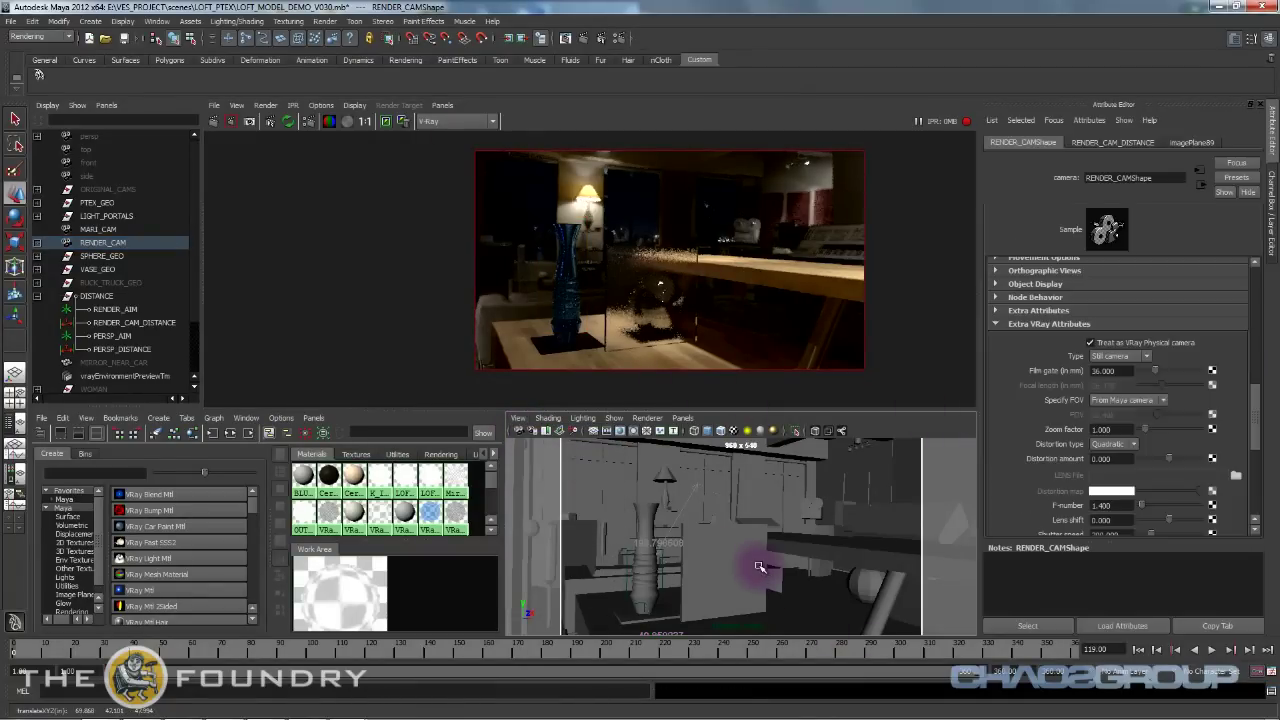
pyautogui.hotkey('ctrl', 'a')
pyautogui.hotkey('ctrl', 'a')
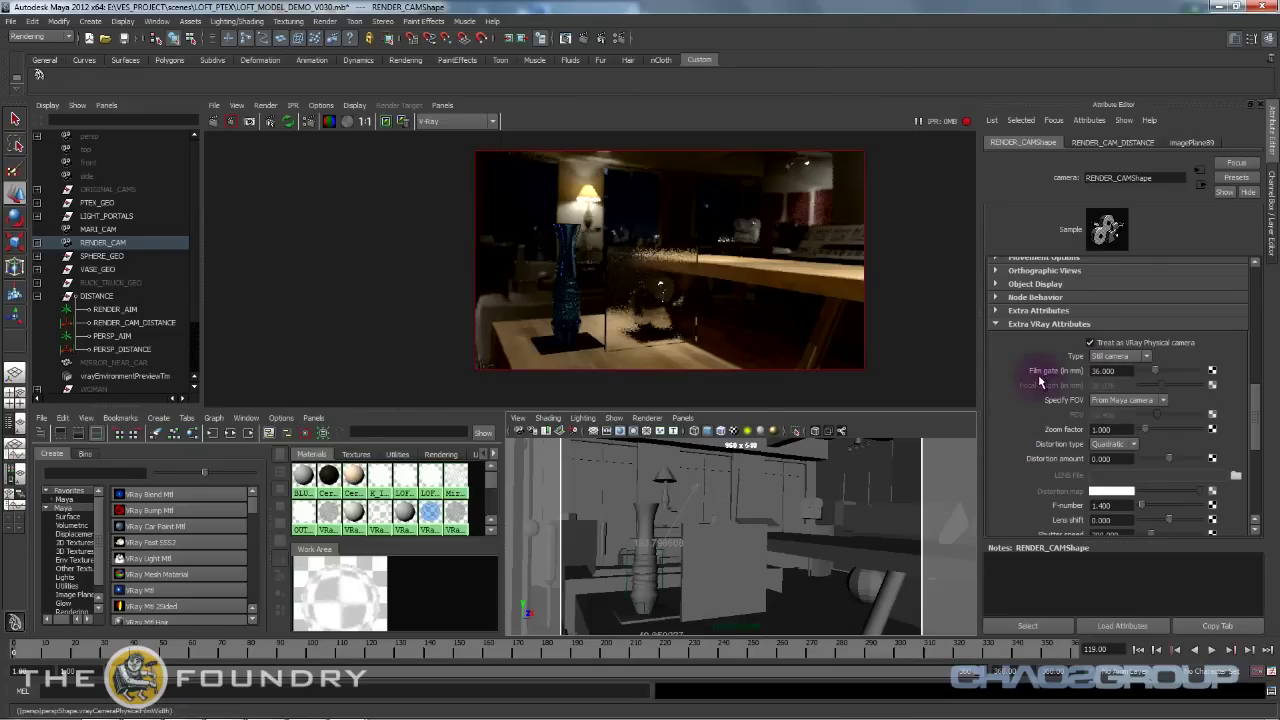
pyautogui.scroll(-5, 1060, 432)
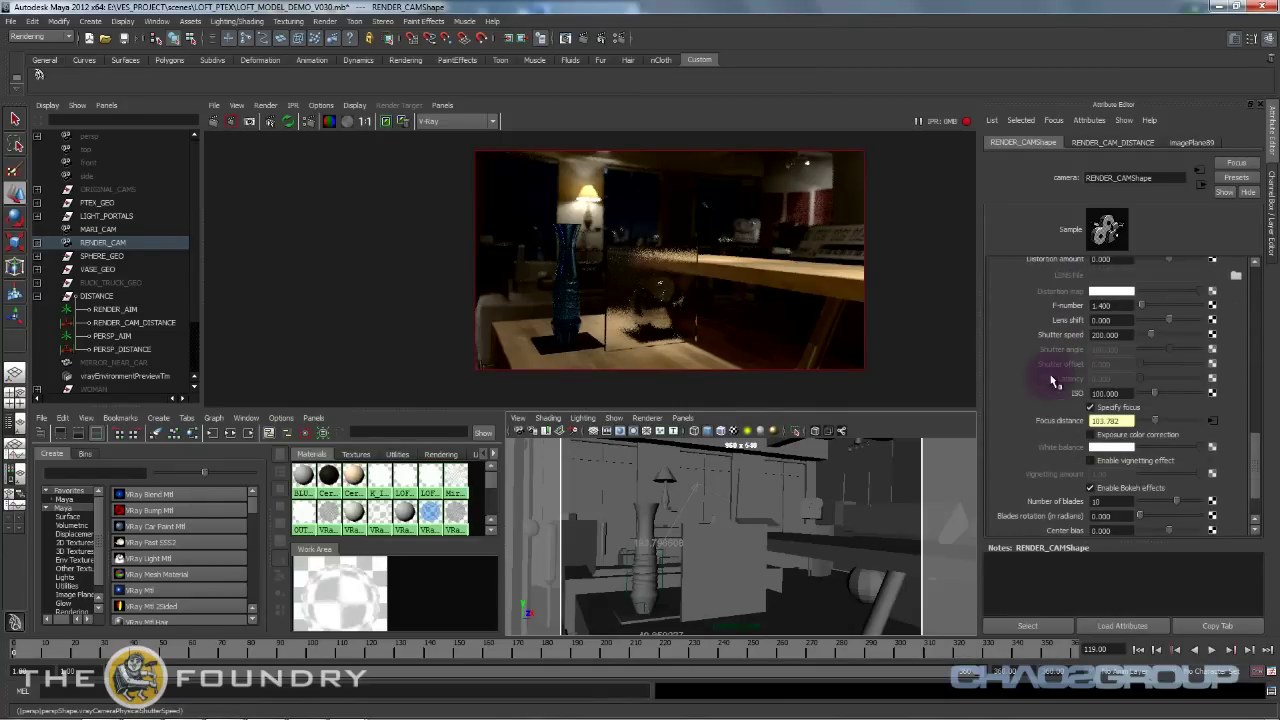
pyautogui.scroll(-2, 1060, 390)
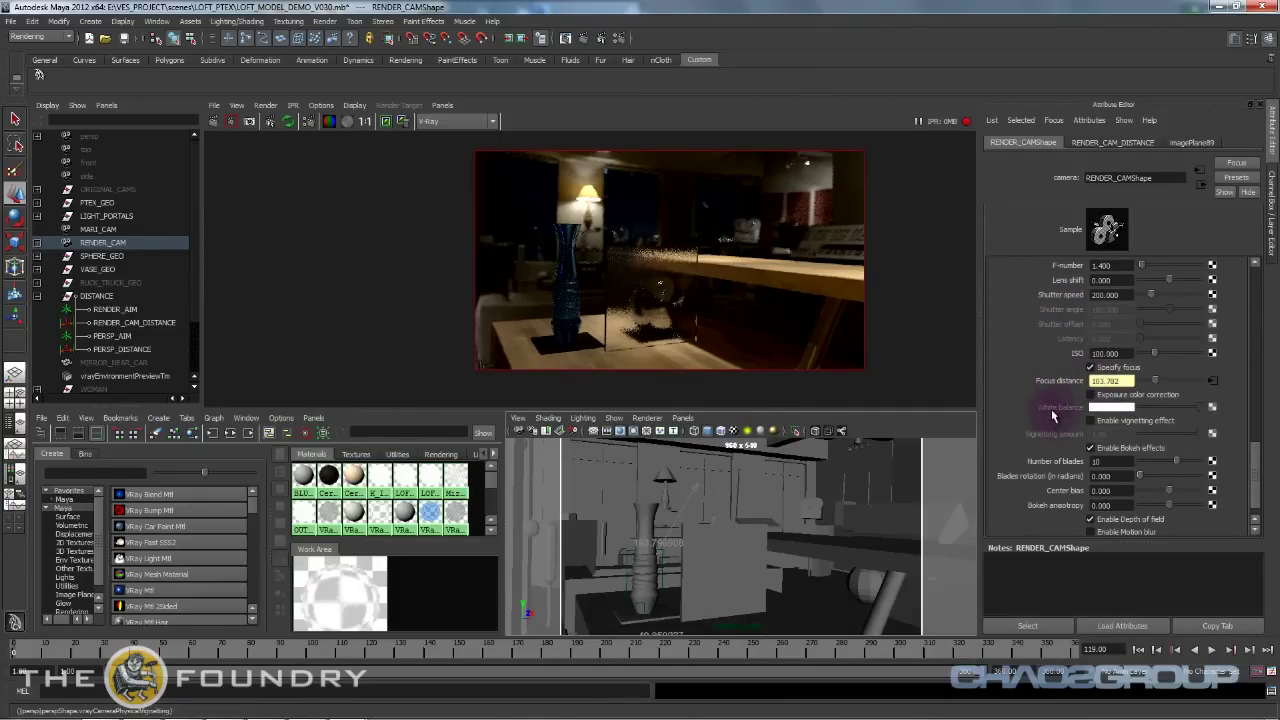
pyautogui.scroll(-1, 1057, 404)
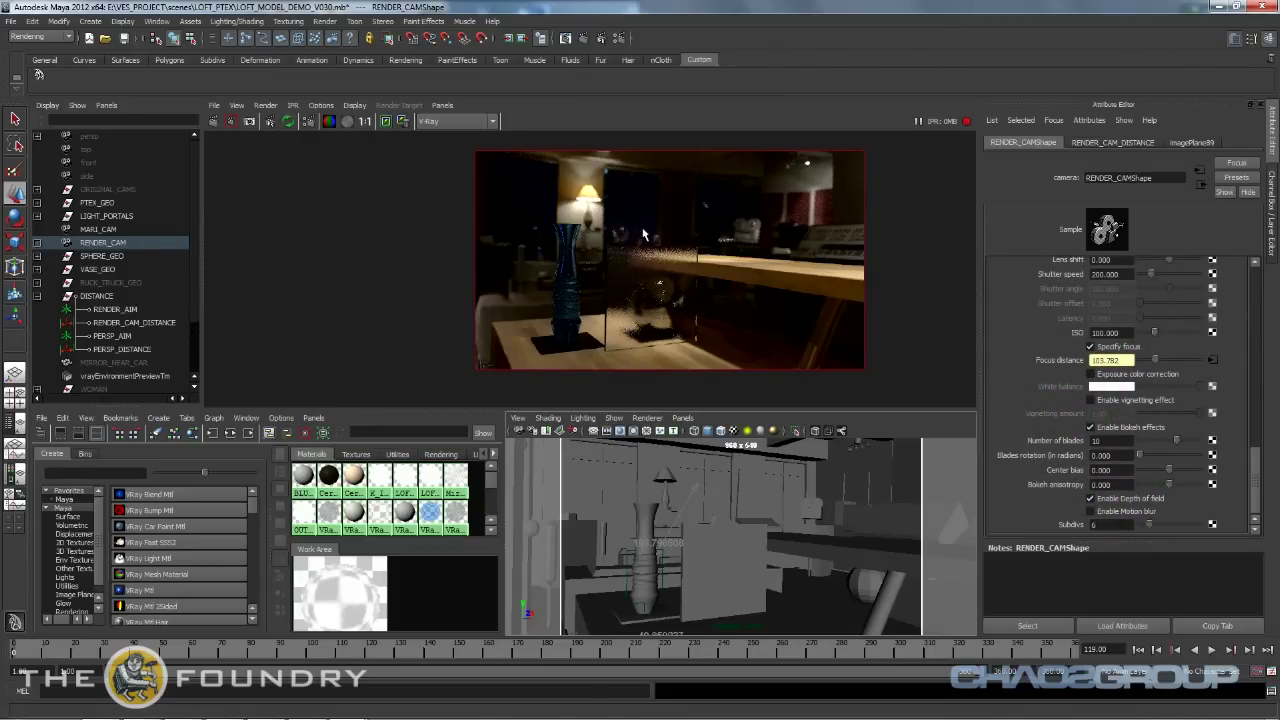
# Enlarge the interactive render and examine the vase, frosted glass panel and blurred background up close.
pyautogui.keyDown('alt'); pyautogui.moveTo(643, 234); pyautogui.dragTo(857, 266, button='right'); pyautogui.keyUp('alt')
pyautogui.keyDown('alt'); pyautogui.moveTo(857, 266); pyautogui.dragTo(677, 270, button='middle'); pyautogui.keyUp('alt')
pyautogui.press('space')
pyautogui.keyDown('alt'); pyautogui.moveTo(560, 400); pyautogui.dragTo(600, 442, button='right'); pyautogui.keyUp('alt')
pyautogui.keyDown('alt'); pyautogui.moveTo(600, 442); pyautogui.dragTo(320, 390, button='middle'); pyautogui.keyUp('alt')
pyautogui.keyDown('alt'); pyautogui.moveTo(730, 432); pyautogui.dragTo(443, 386, button='middle'); pyautogui.keyUp('alt')
pyautogui.keyDown('alt'); pyautogui.moveTo(610, 462); pyautogui.dragTo(836, 502, button='middle'); pyautogui.keyUp('alt')
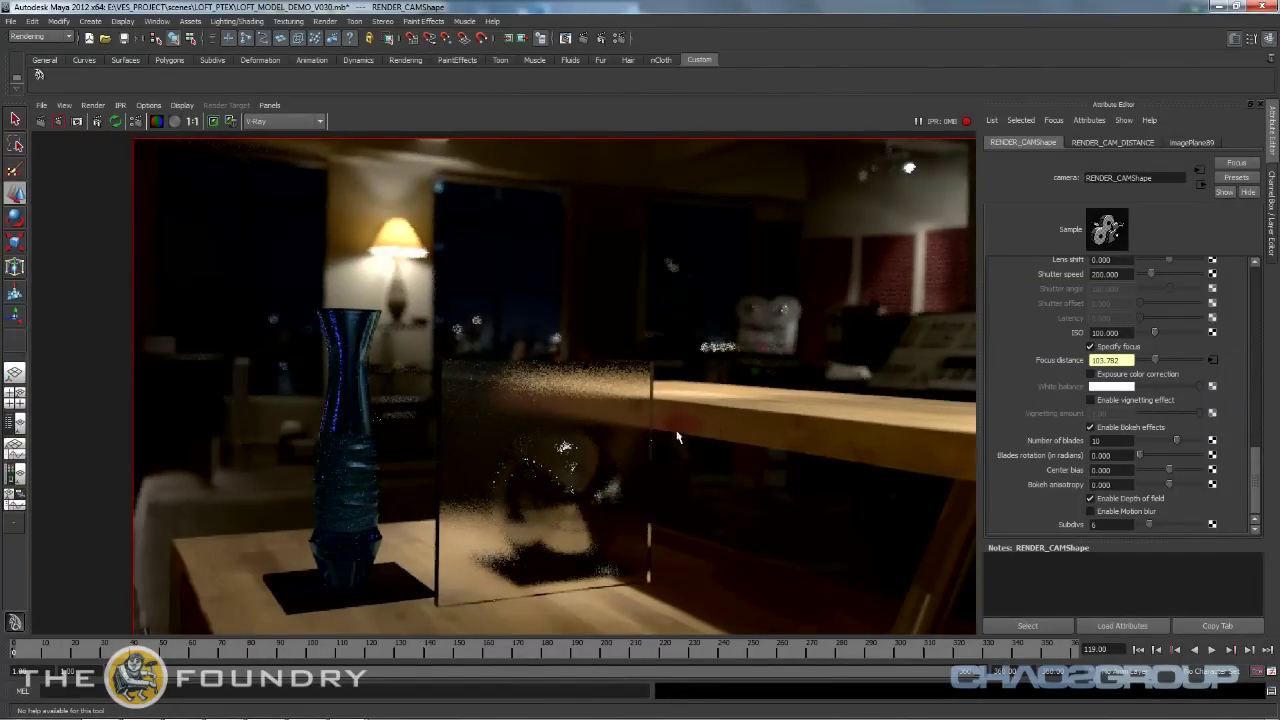
pyautogui.keyDown('alt'); pyautogui.moveTo(615, 443); pyautogui.dragTo(430, 450, button='middle'); pyautogui.keyUp('alt')
pyautogui.keyDown('alt'); pyautogui.moveTo(417, 348); pyautogui.dragTo(601, 377, button='middle'); pyautogui.keyUp('alt')
pyautogui.keyDown('alt'); pyautogui.moveTo(548, 465); pyautogui.dragTo(551, 383, button='middle'); pyautogui.keyUp('alt')
pyautogui.keyDown('alt'); pyautogui.moveTo(551, 383); pyautogui.dragTo(592, 415, button='right'); pyautogui.keyUp('alt')
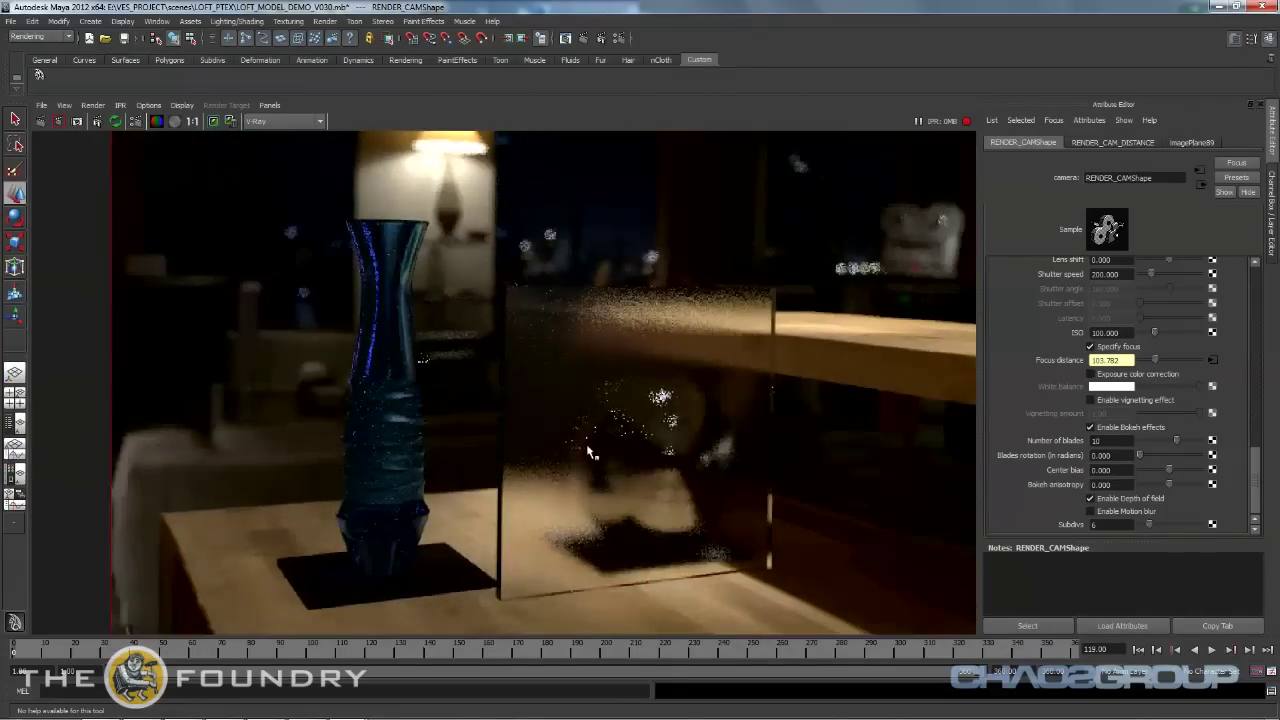
pyautogui.press('space')
pyautogui.keyDown('alt'); pyautogui.moveTo(662, 346); pyautogui.dragTo(568, 315, button='right'); pyautogui.keyUp('alt')
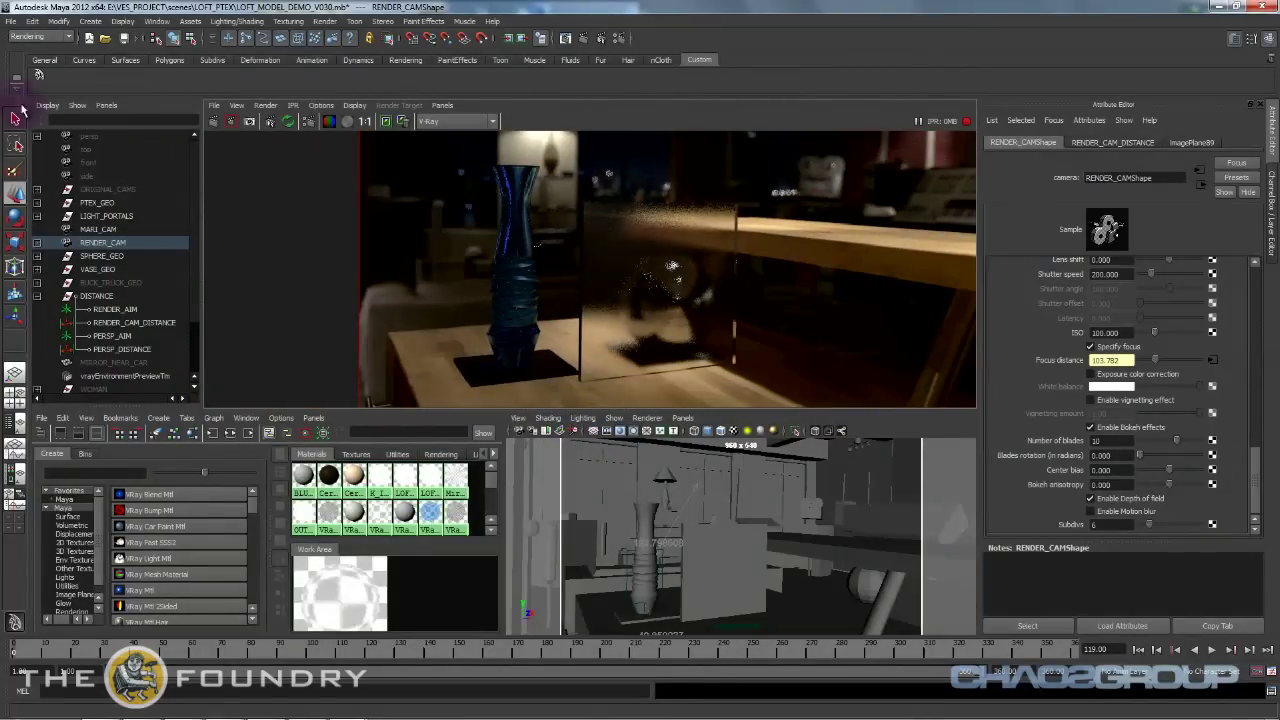
# Minimize Maya's Output Window to uncover the desktop and launch NukeX.
pyautogui.moveTo(182, 712)
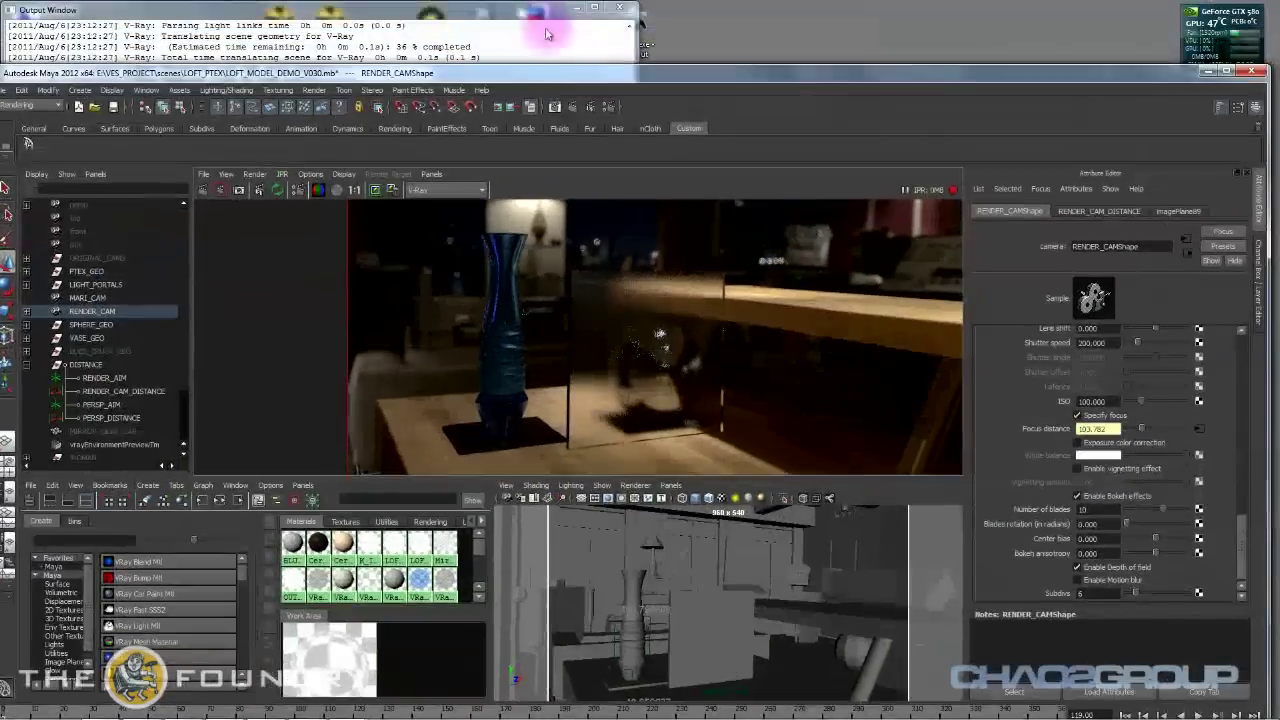
pyautogui.click(581, 8)
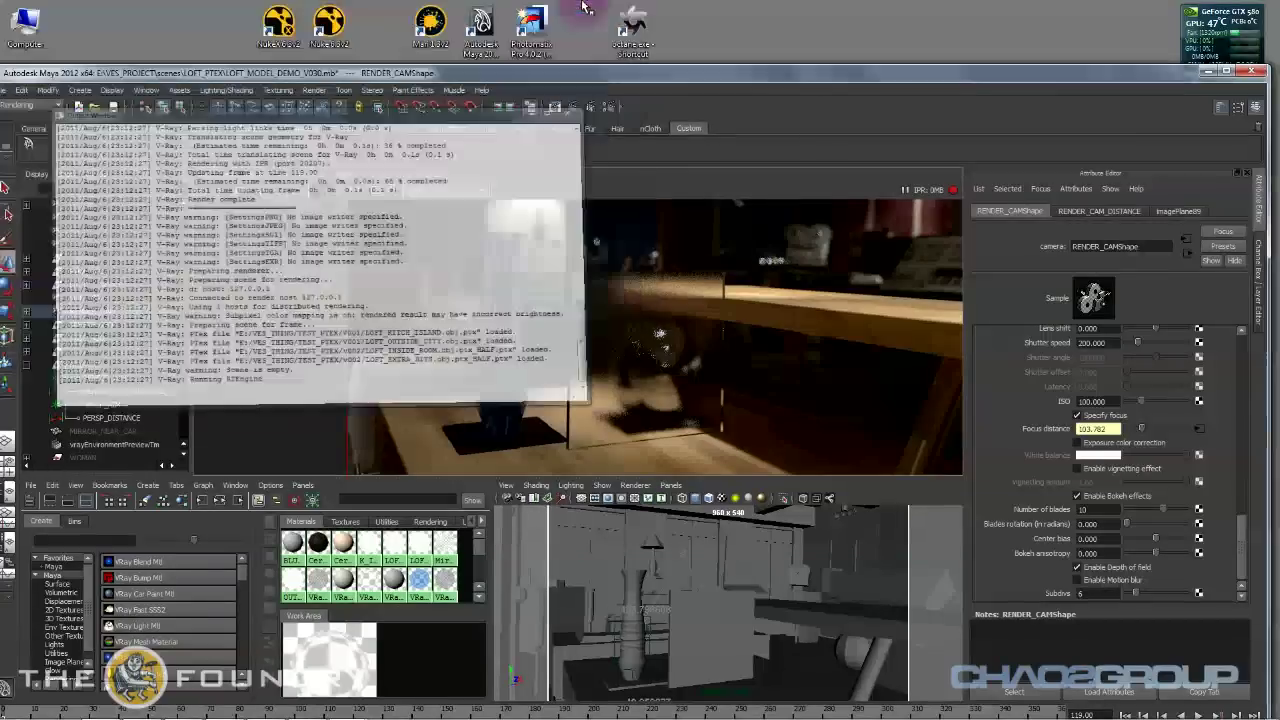
pyautogui.keyDown('alt'); pyautogui.moveTo(588, 301); pyautogui.dragTo(575, 377, button='middle'); pyautogui.keyUp('alt')
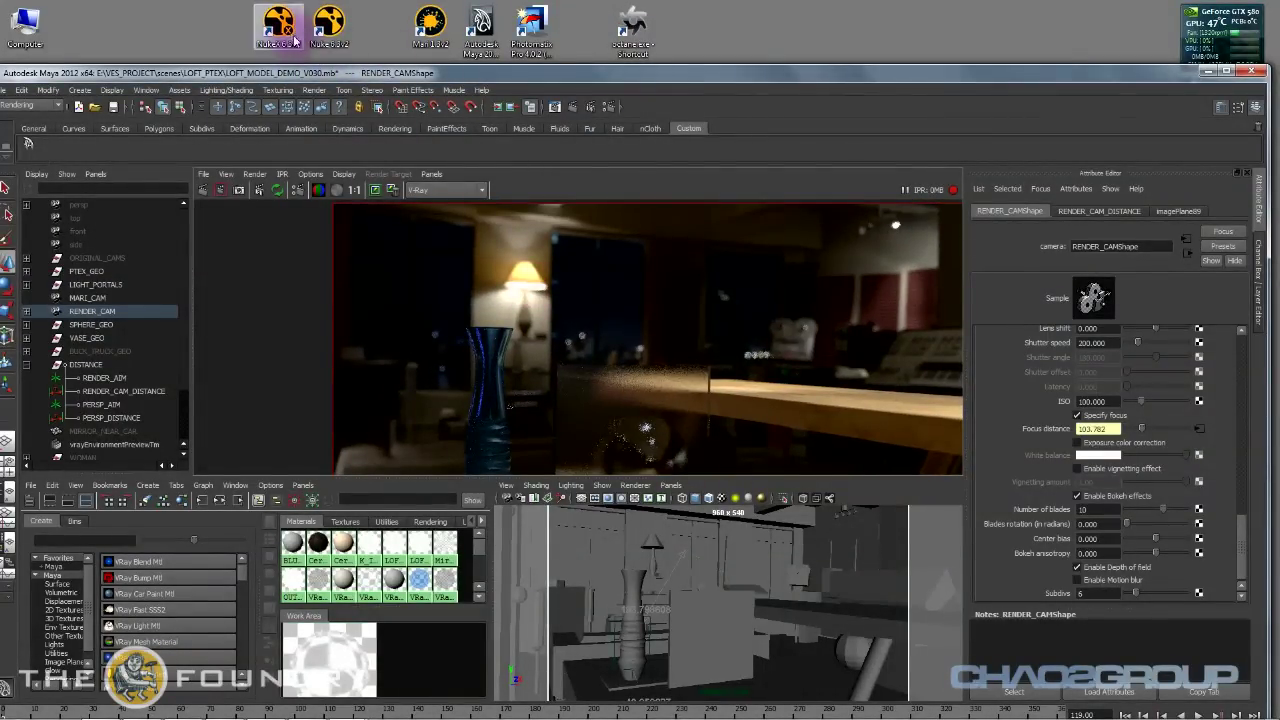
pyautogui.doubleClick(289, 22)
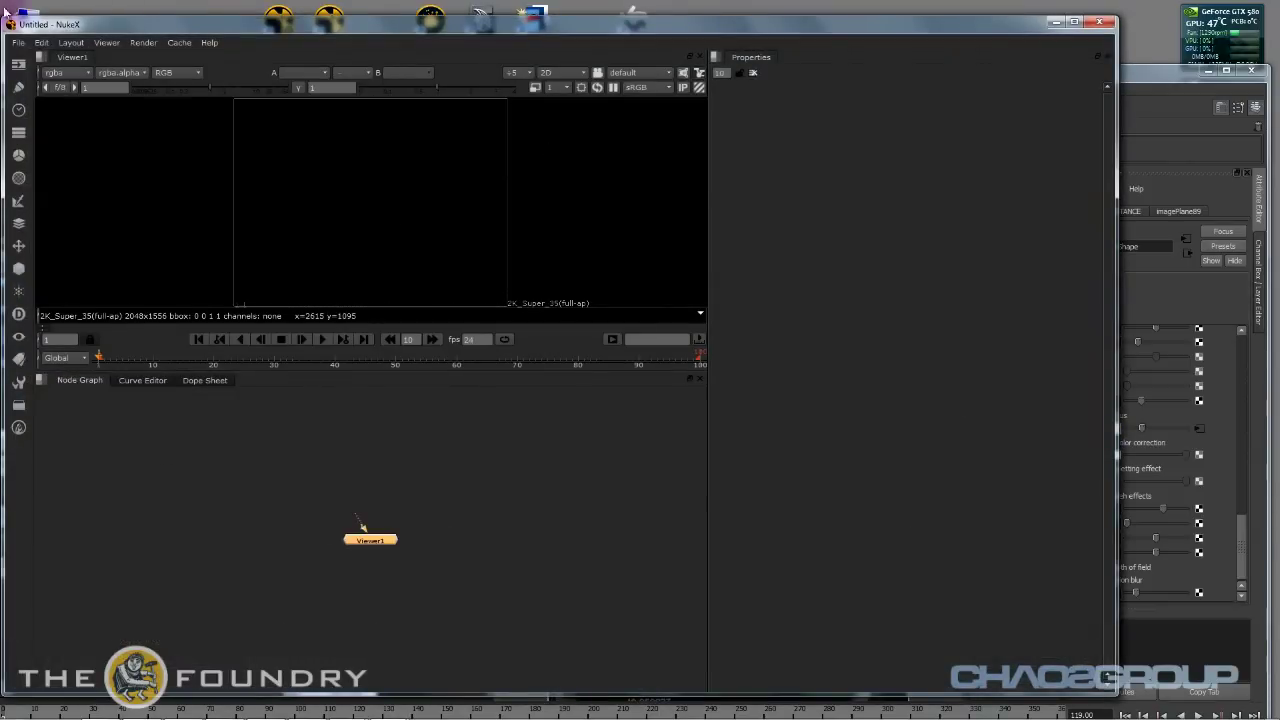
# Open the recent script COMP_OF_HDRS_v001.nk without restoring its autosave.
pyautogui.click(18, 42)
pyautogui.moveTo(60, 125)
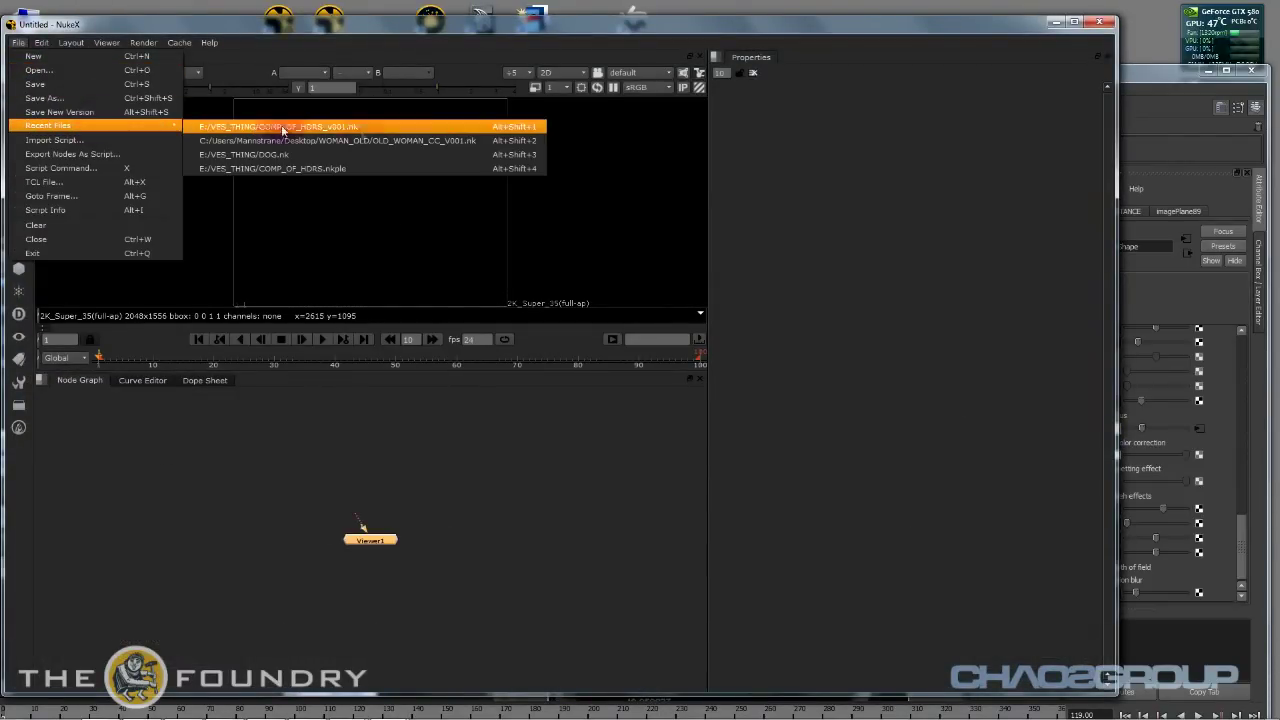
pyautogui.click(362, 132)
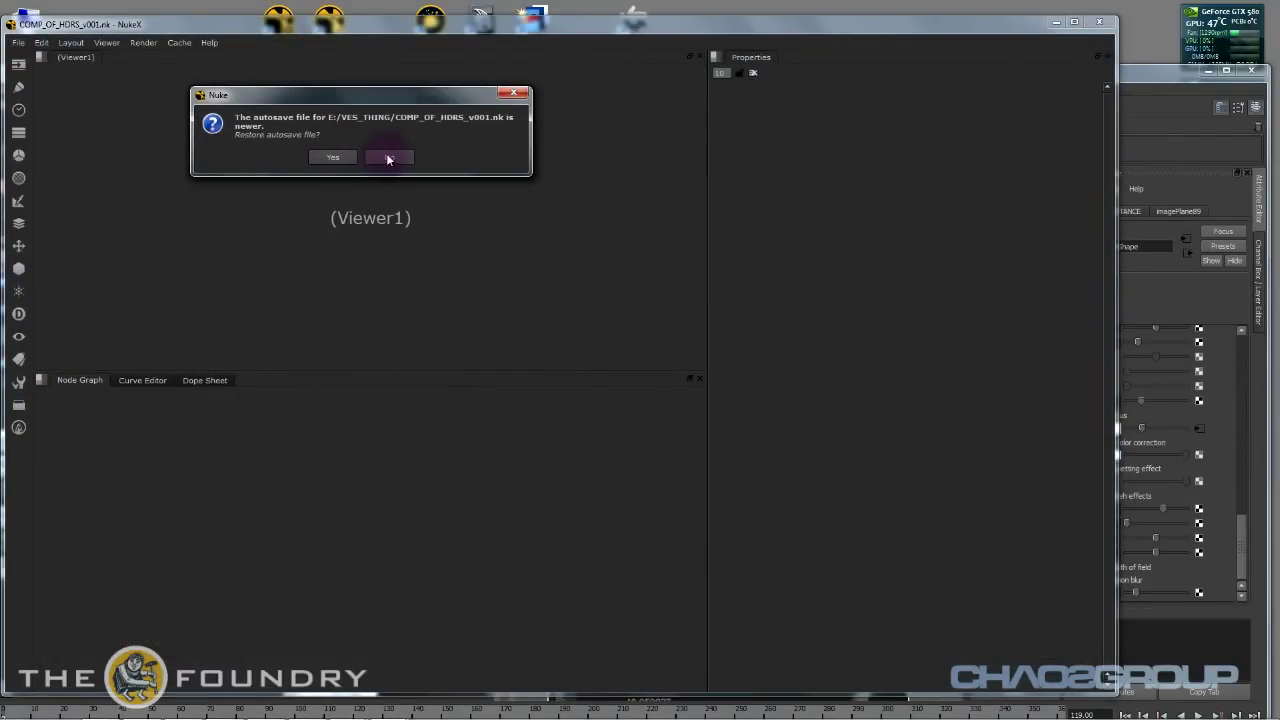
pyautogui.click(388, 157)
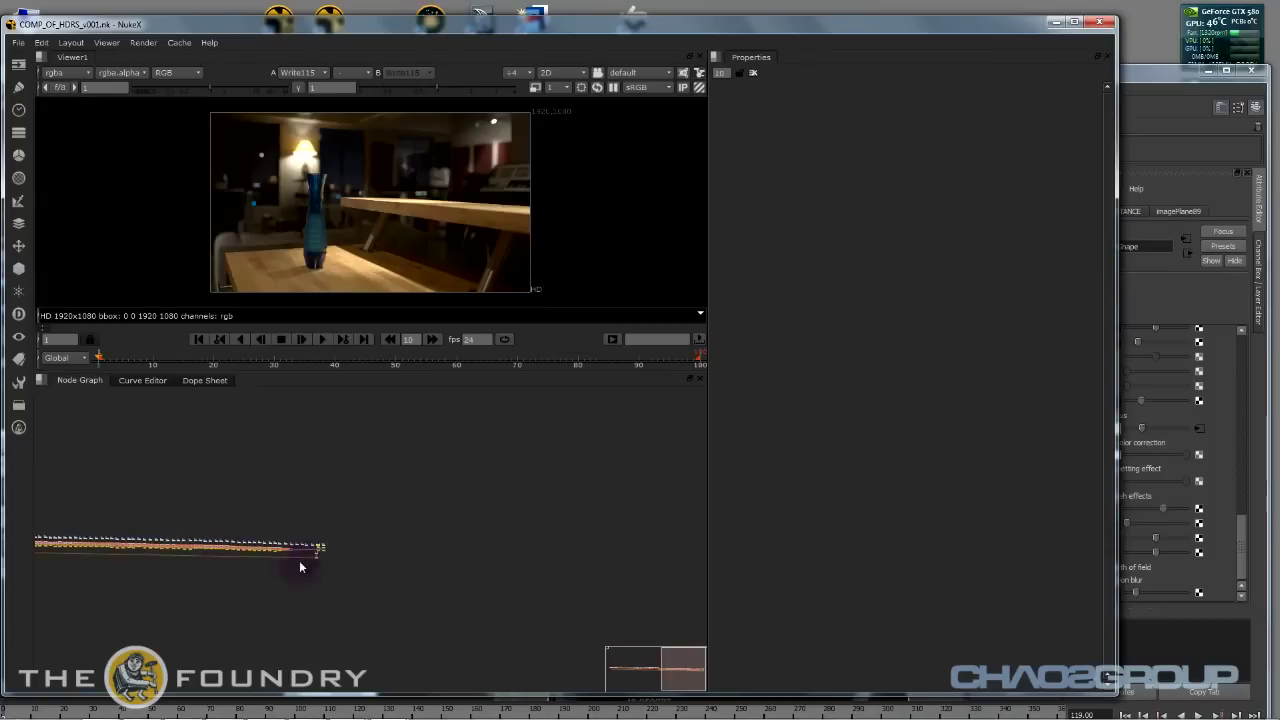
# Show the composited vase image in an enlarged viewer and examine its depth of field.
pyautogui.keyDown('alt'); pyautogui.moveTo(434, 540); pyautogui.dragTo(540, 521, button='middle'); pyautogui.keyUp('alt')
pyautogui.scroll(6, 481, 171)
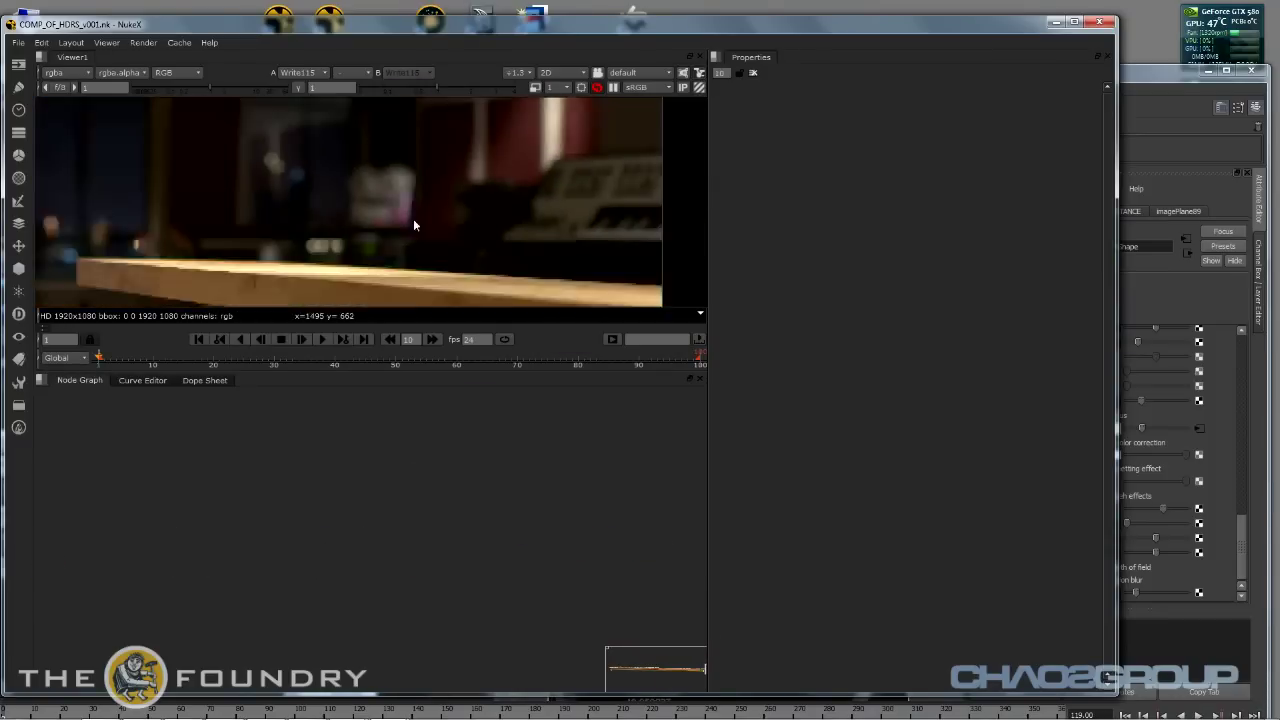
pyautogui.scroll(-3, 414, 220)
pyautogui.press('space')
pyautogui.scroll(3, 657, 420)
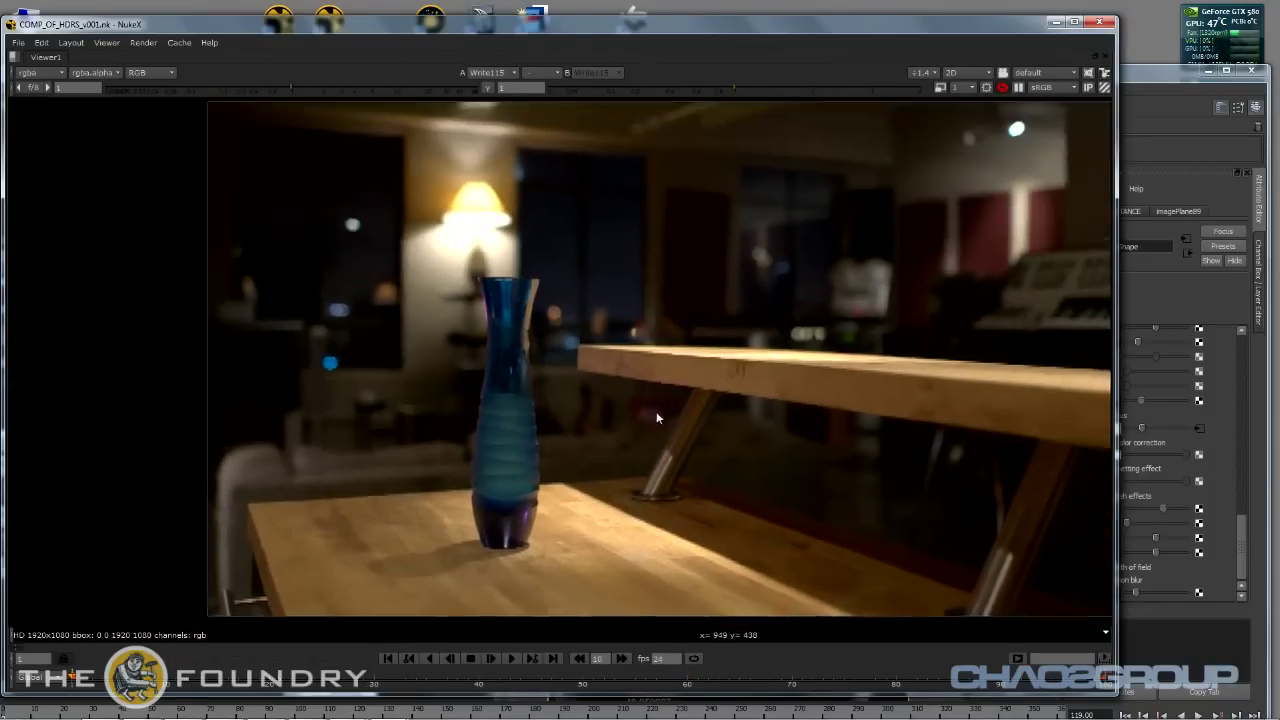
# Move the NukeX window off the Maya render to compare the composited vase image with the interactive render.
pyautogui.moveTo(540, 24); pyautogui.dragTo(552, 375)
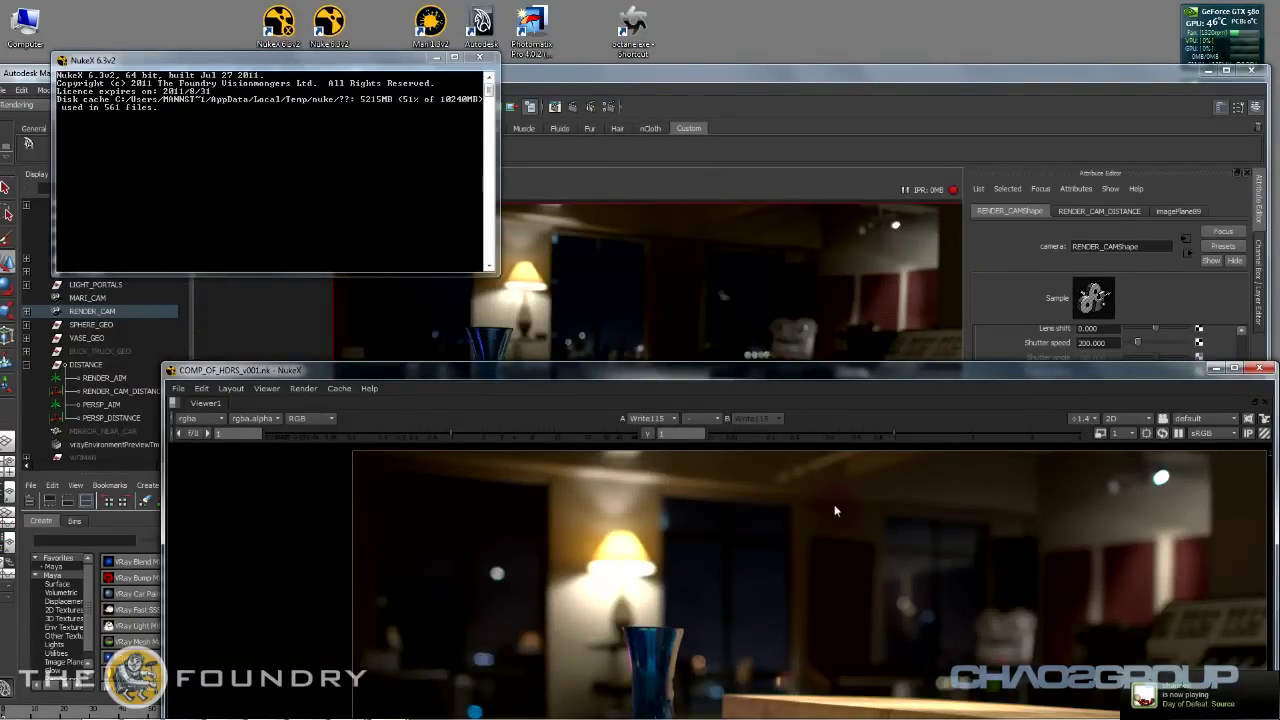
pyautogui.moveTo(885, 372); pyautogui.dragTo(978, 430)
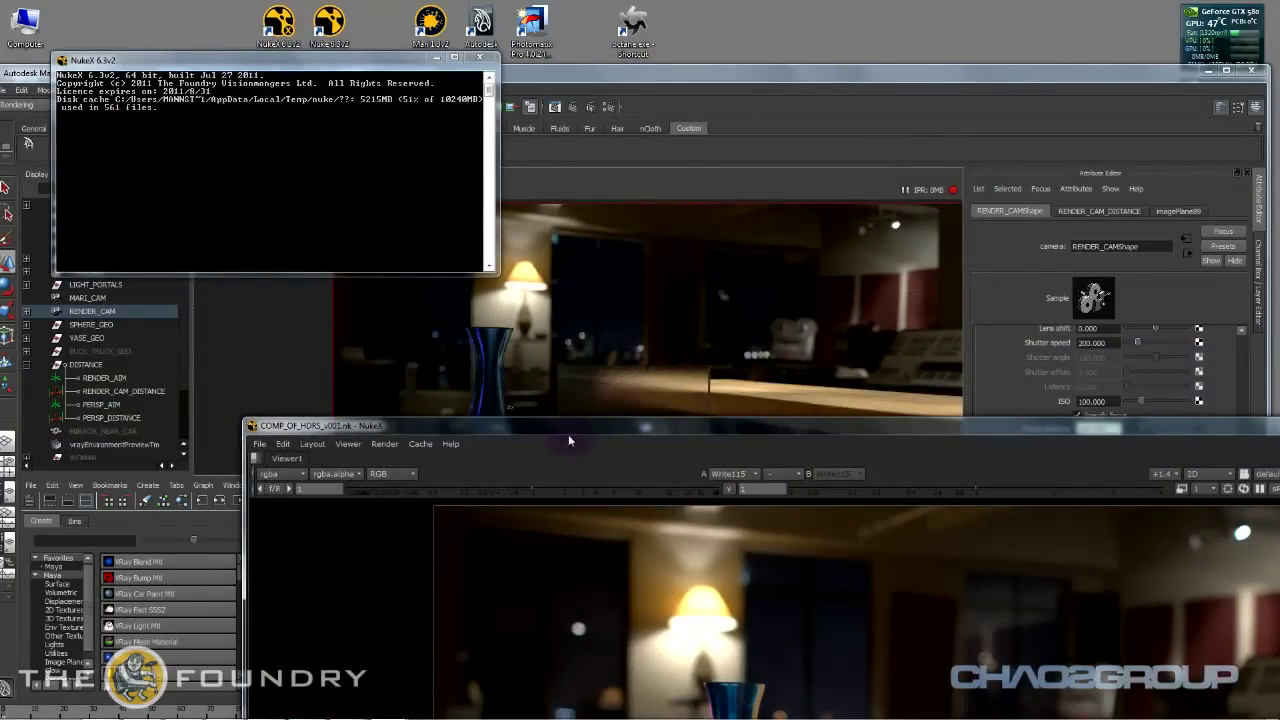
pyautogui.moveTo(558, 435); pyautogui.dragTo(1110, 274)
# Switch back to Maya and orbit the unlocked render camera around the vase to refresh the interactive render.
pyautogui.click(711, 70)
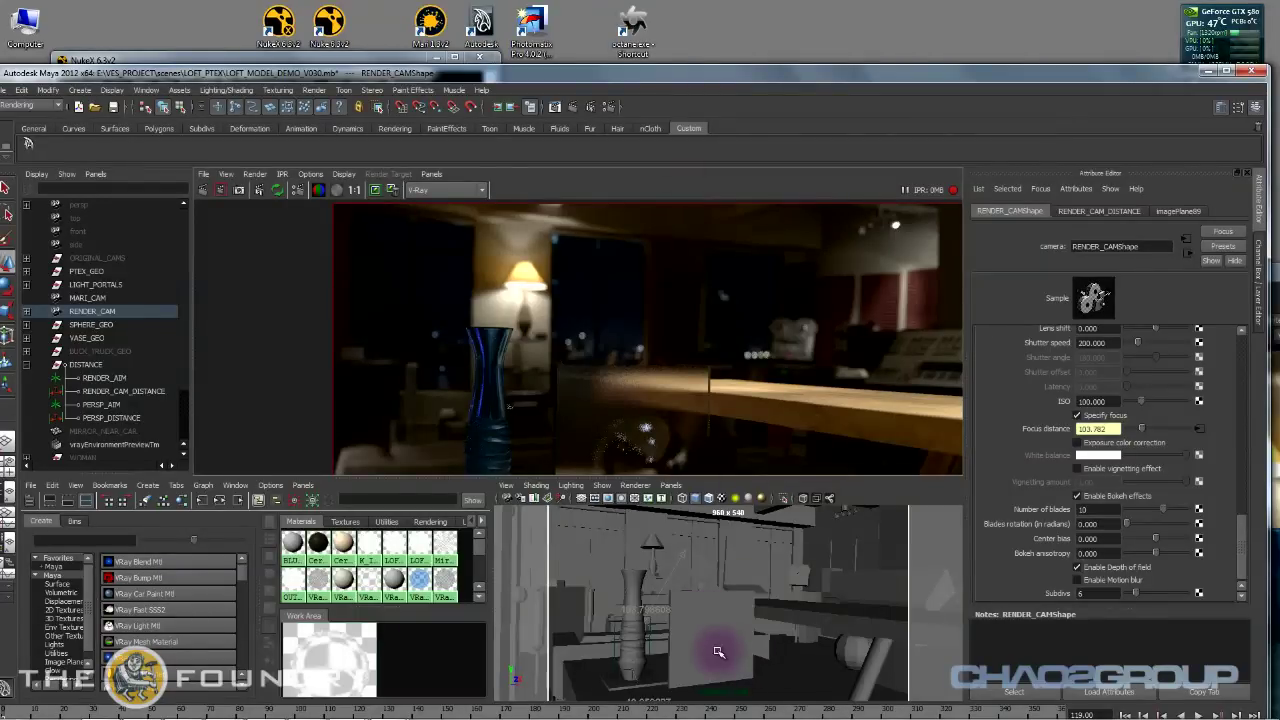
pyautogui.keyDown('alt'); pyautogui.moveTo(728, 651); pyautogui.dragTo(730, 623); pyautogui.keyUp('alt')
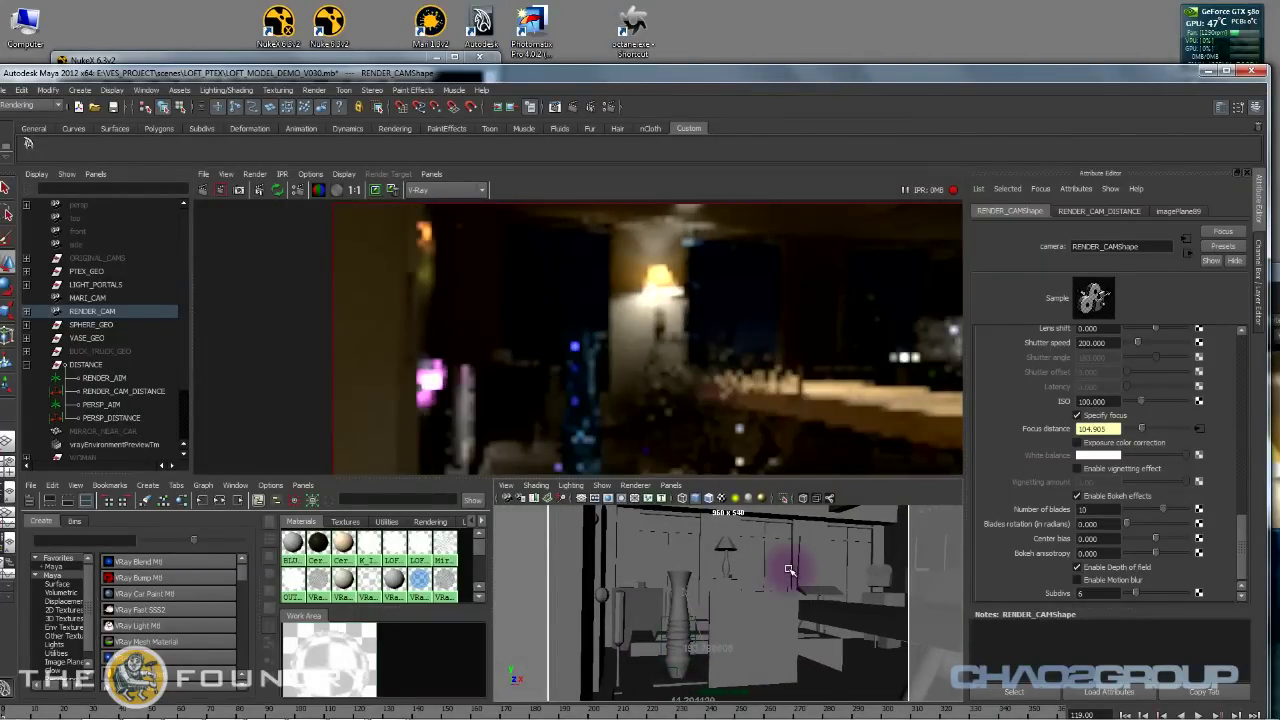
# Move the Maya and NukeX windows apart so the interactive render is unobstructed, and make Maya active.
pyautogui.moveTo(727, 76); pyautogui.dragTo(702, 20)
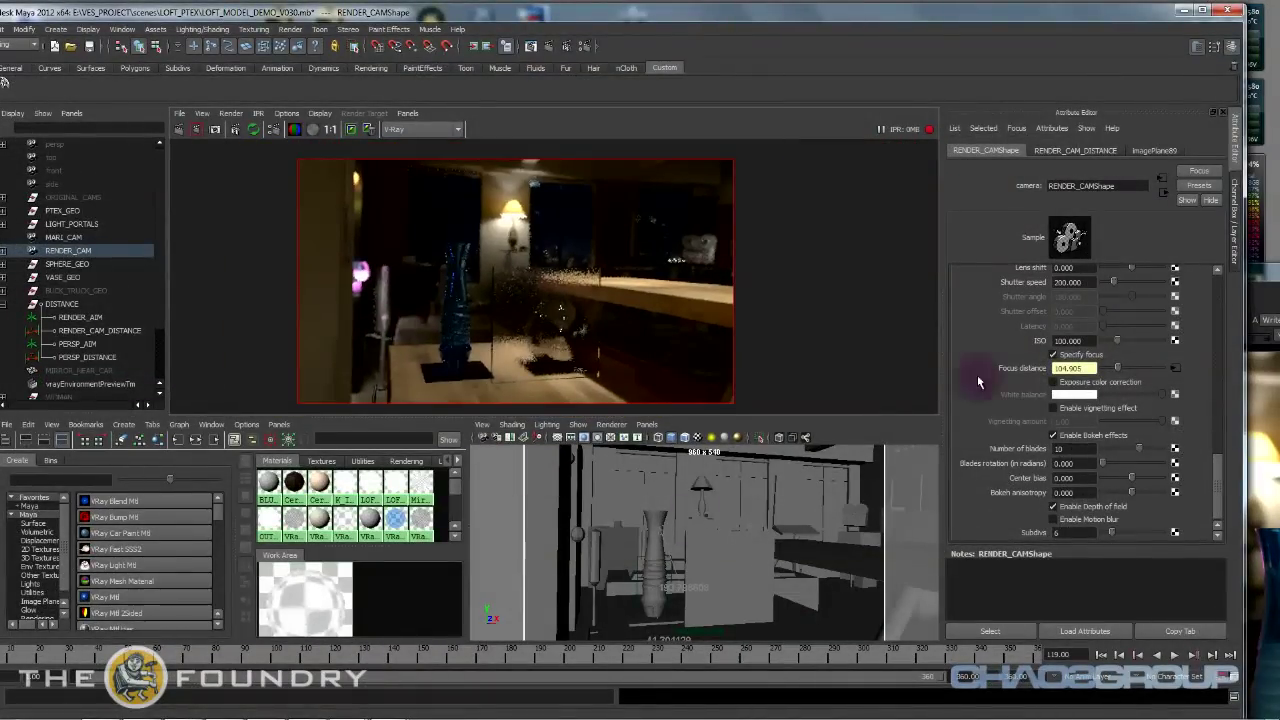
pyautogui.moveTo(1259, 278); pyautogui.dragTo(1148, 422)
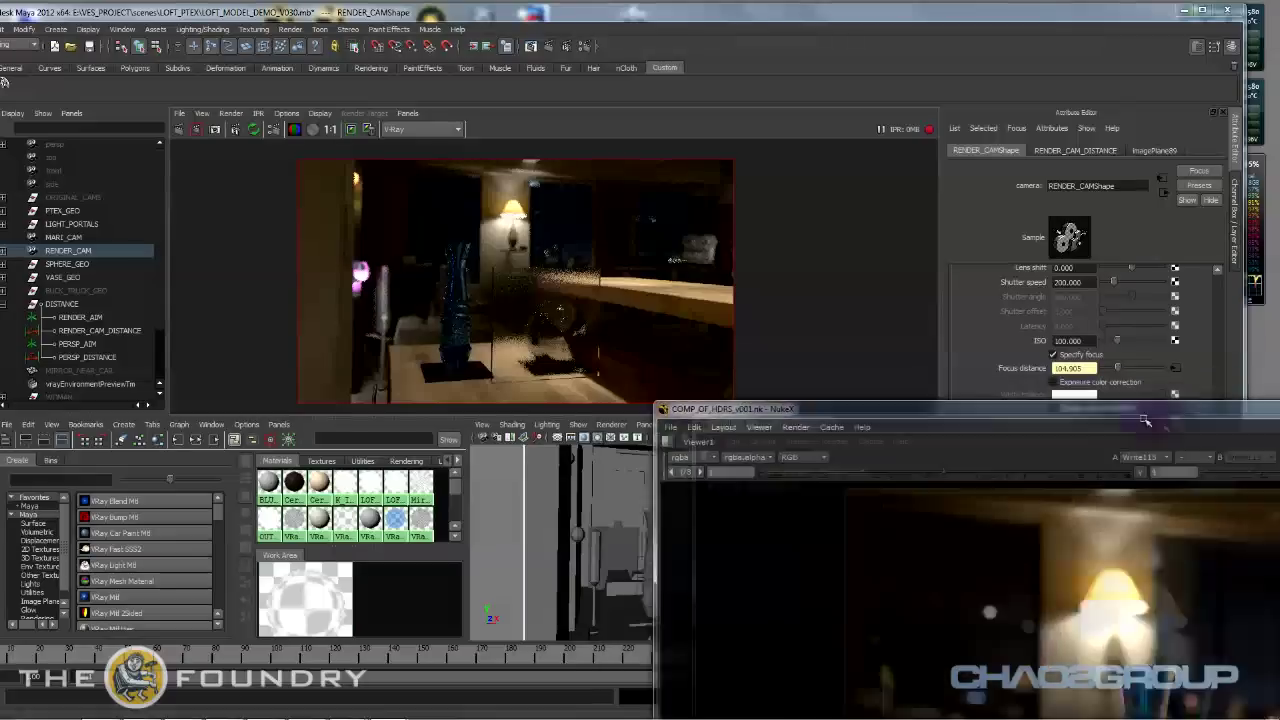
pyautogui.click(852, 20)
# Orbit and pan the render camera around the vase and glass panel, and enlarge the interactive render to examine its depth of field.
pyautogui.keyDown('alt'); pyautogui.moveTo(684, 580); pyautogui.dragTo(673, 580); pyautogui.keyUp('alt')
pyautogui.keyDown('alt'); pyautogui.moveTo(673, 580); pyautogui.dragTo(717, 575, button='middle'); pyautogui.keyUp('alt')
pyautogui.moveTo(716, 573); pyautogui.dragTo(710, 545)
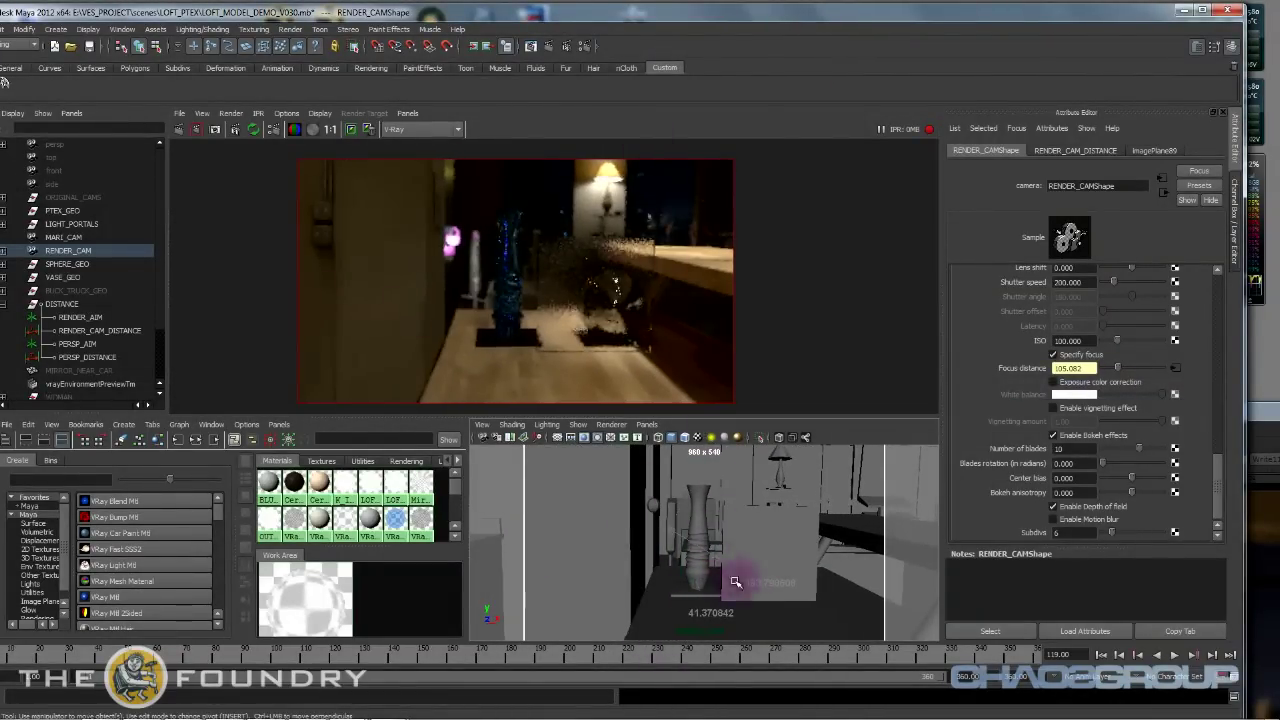
pyautogui.scroll(2, 560, 300)
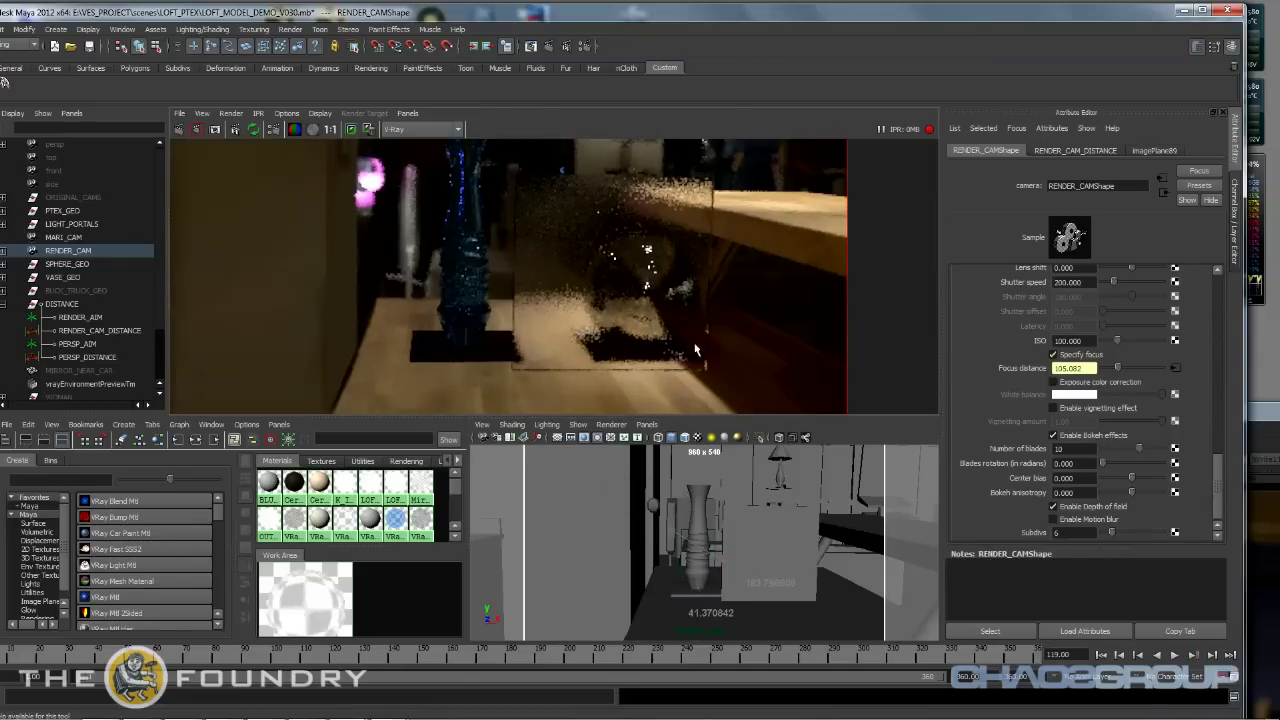
# Turn the render camera toward the wooden bench and unhide the BUCK_TRUCK_GEO group on it.
pyautogui.keyDown('alt'); pyautogui.moveTo(657, 573); pyautogui.dragTo(843, 571); pyautogui.keyUp('alt')
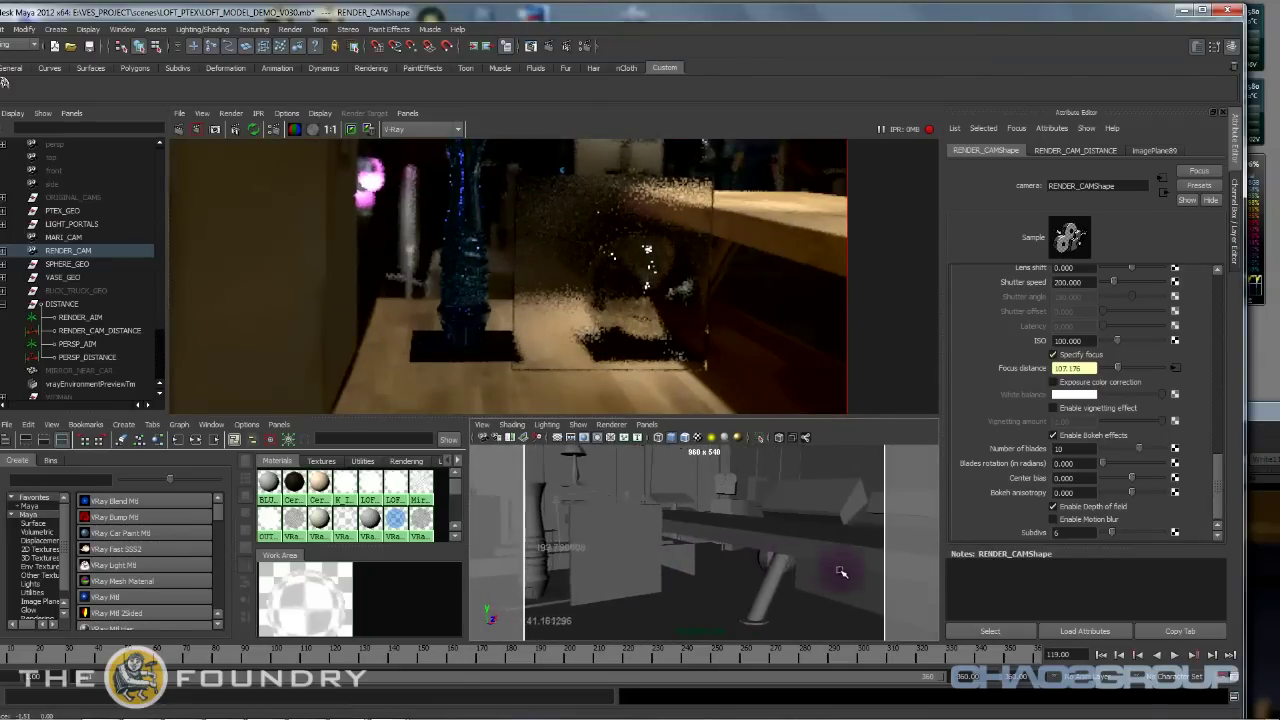
pyautogui.click(72, 292)
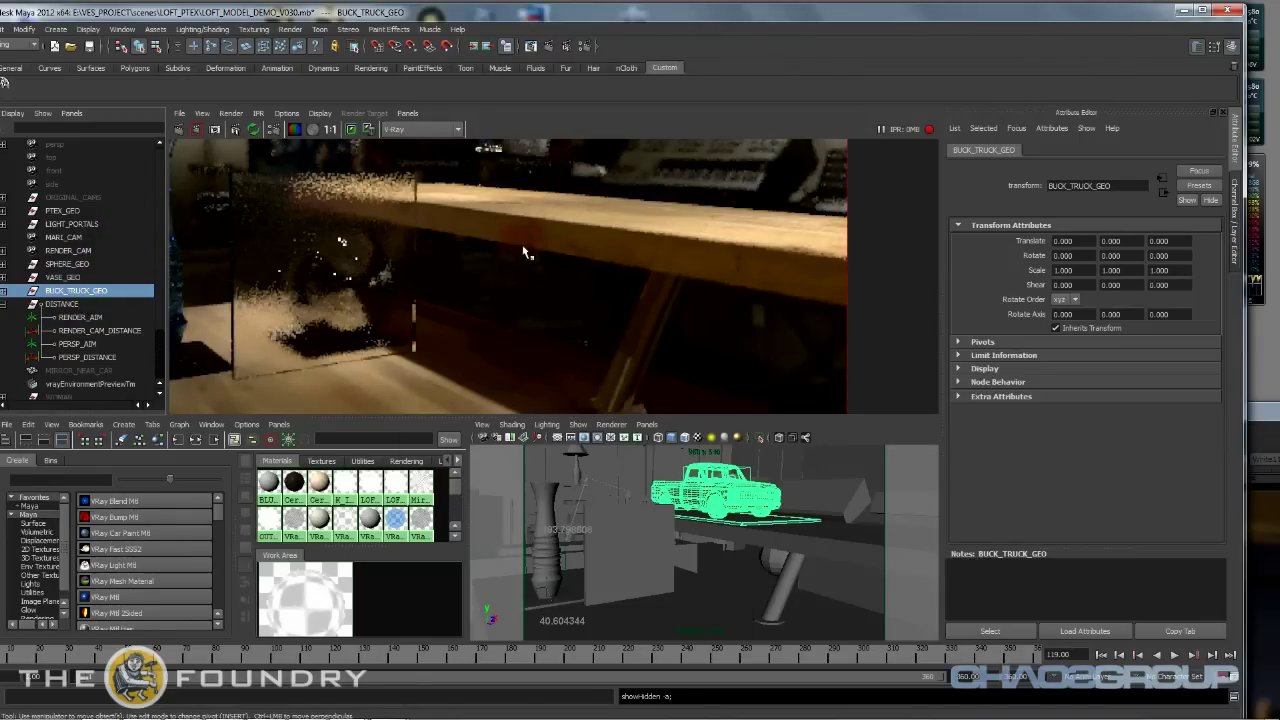
pyautogui.keyDown('alt'); pyautogui.moveTo(468, 252); pyautogui.dragTo(561, 316, button='middle'); pyautogui.keyUp('alt')
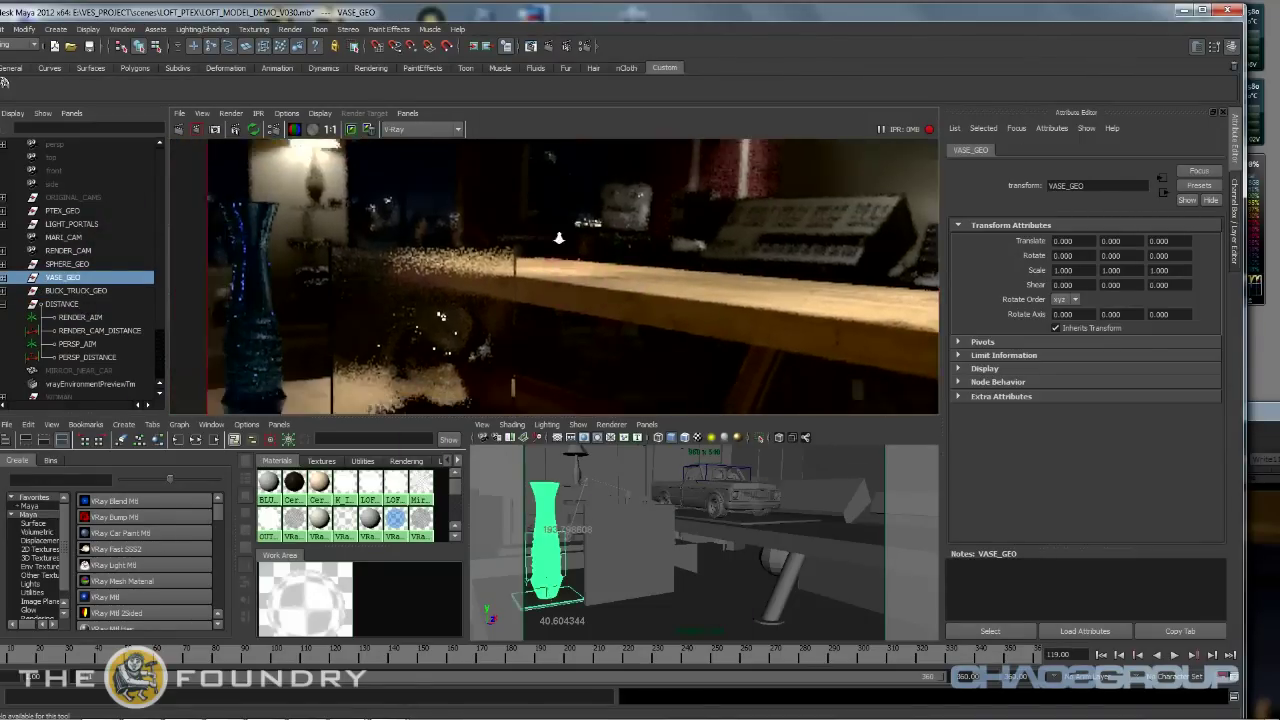
pyautogui.keyDown('alt'); pyautogui.moveTo(561, 316); pyautogui.dragTo(522, 214, button='right'); pyautogui.keyUp('alt')
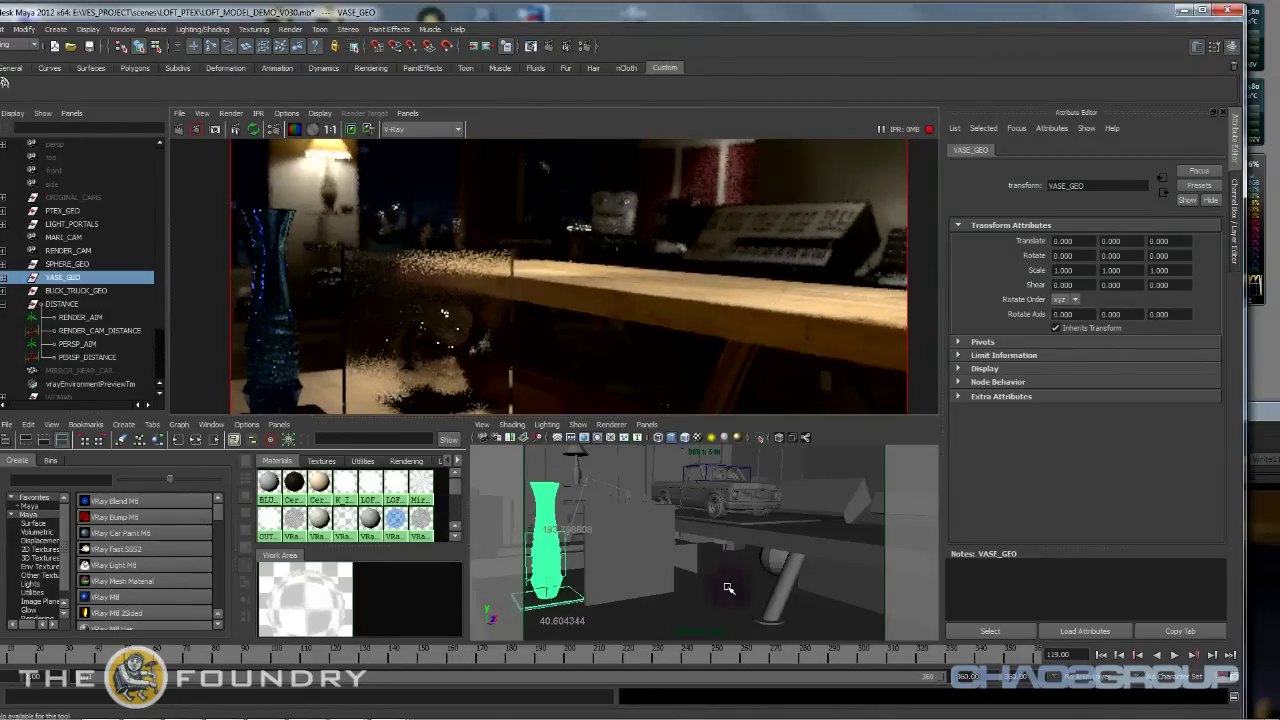
# Select the truck's headlight glass and bring the render camera closer so the truck fills the frame.
pyautogui.keyDown('alt'); pyautogui.moveTo(690, 556); pyautogui.dragTo(651, 651, button='middle'); pyautogui.keyUp('alt')
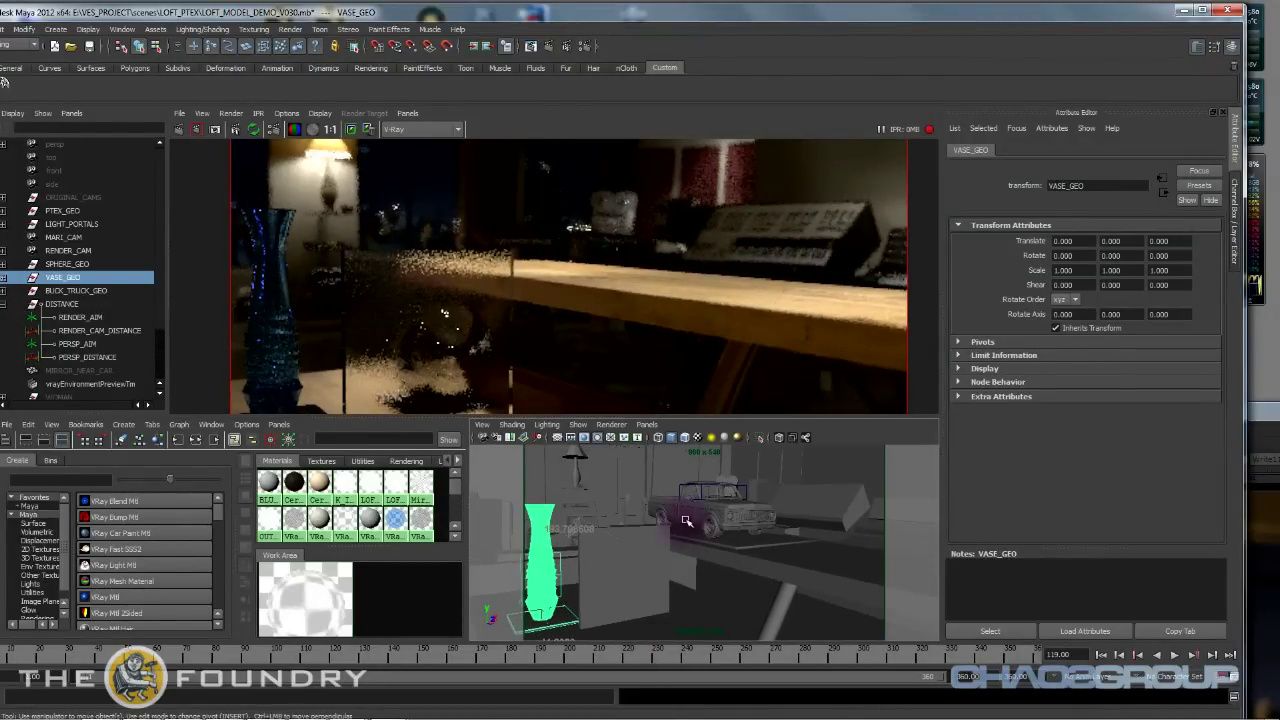
pyautogui.moveTo(707, 530); pyautogui.dragTo(655, 540)
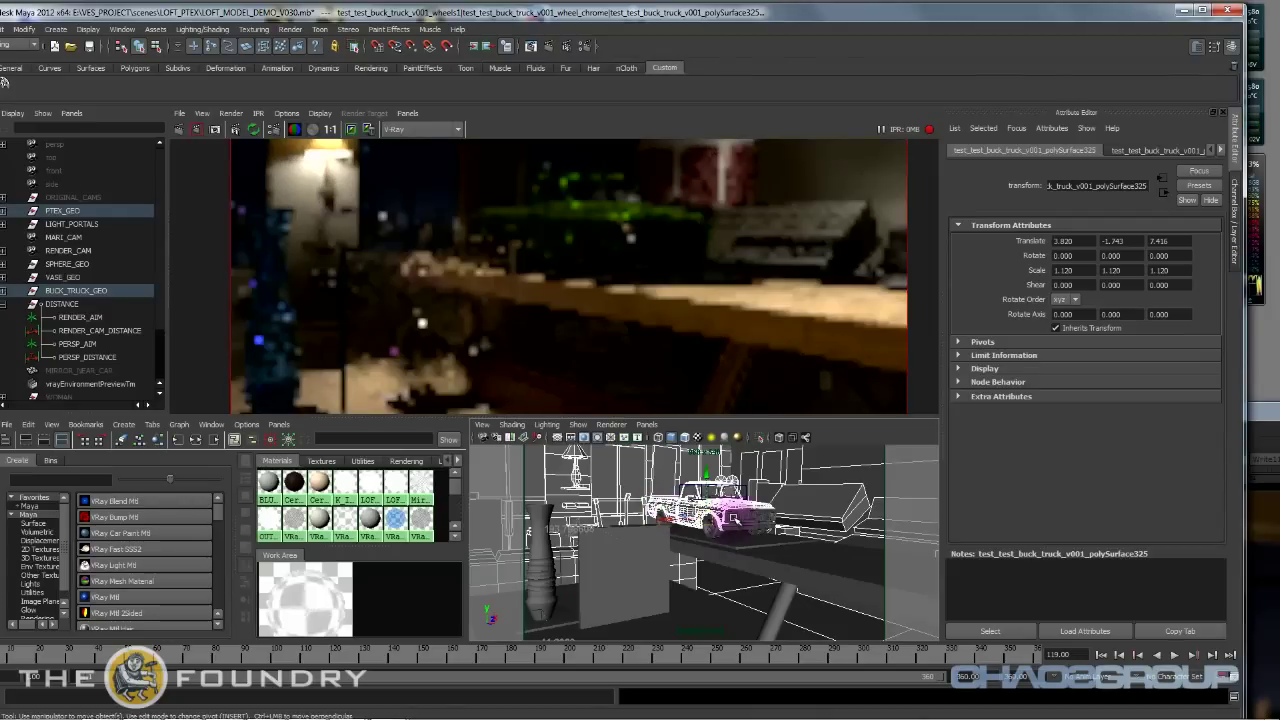
pyautogui.click(640, 480)
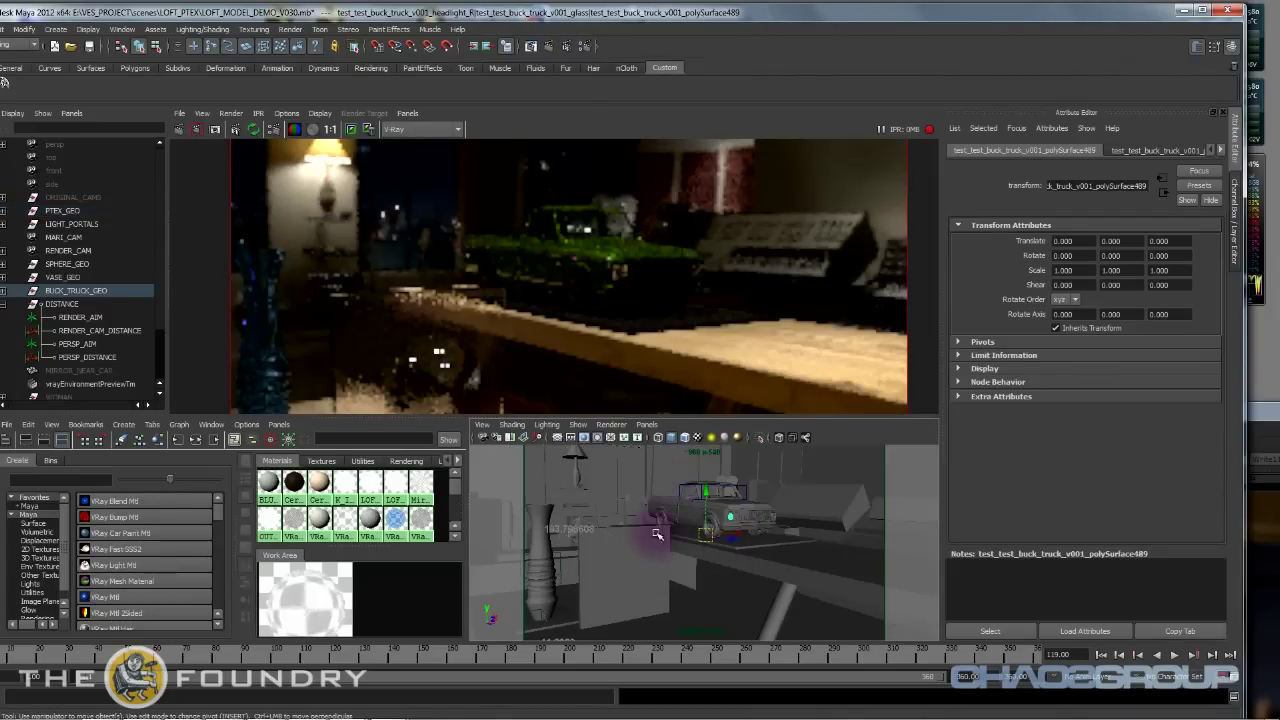
pyautogui.press('f')
pyautogui.press('f')
pyautogui.keyDown('alt'); pyautogui.moveTo(696, 533); pyautogui.dragTo(482, 461, button='right'); pyautogui.keyUp('alt')
pyautogui.keyDown('alt'); pyautogui.moveTo(481, 460); pyautogui.dragTo(643, 545); pyautogui.keyUp('alt')
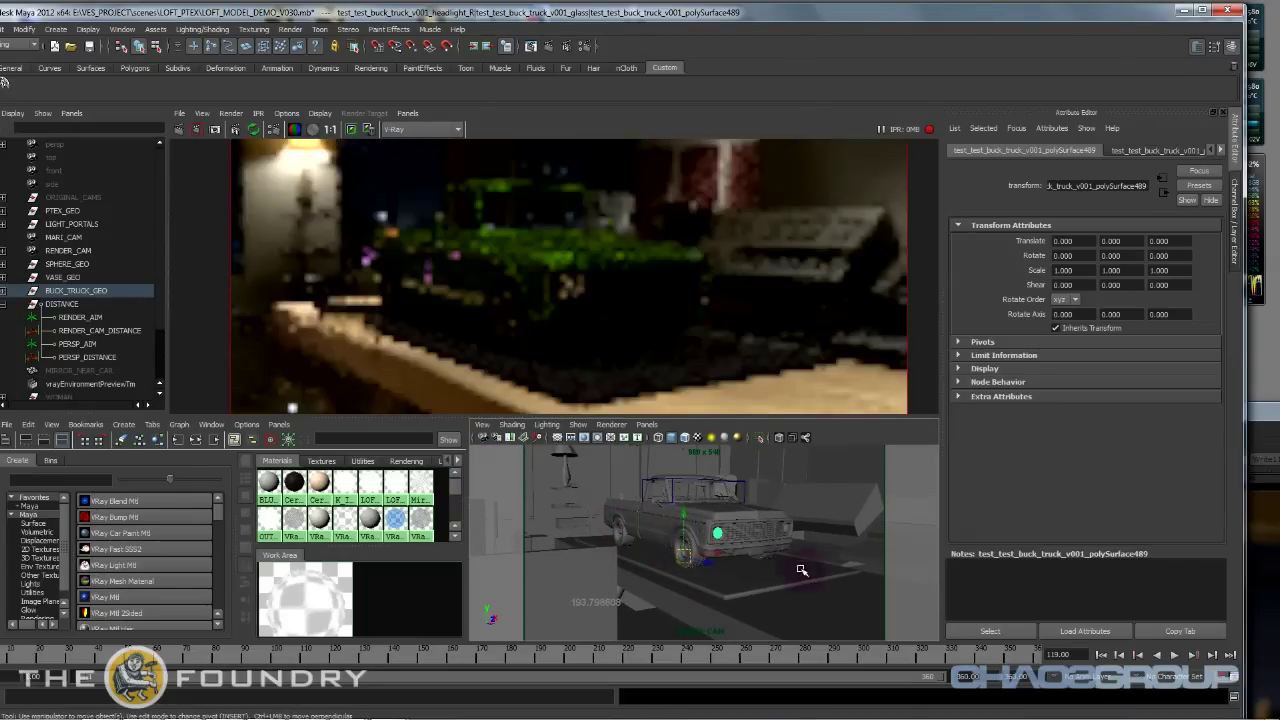
# Place the RENDER_AIM locator at the front of the truck and inspect the refocused truck in the interactive render.
pyautogui.click(80, 317)
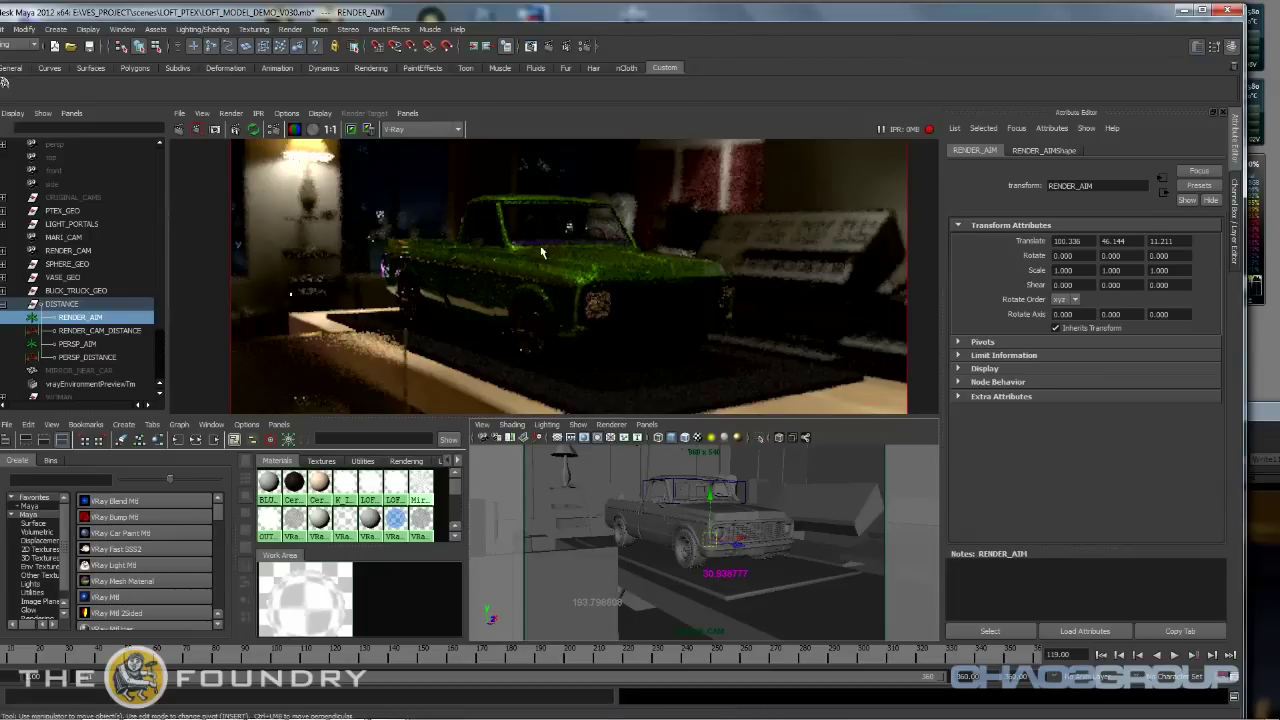
pyautogui.keyDown('alt'); pyautogui.moveTo(520, 264); pyautogui.dragTo(532, 300, button='middle'); pyautogui.keyUp('alt')
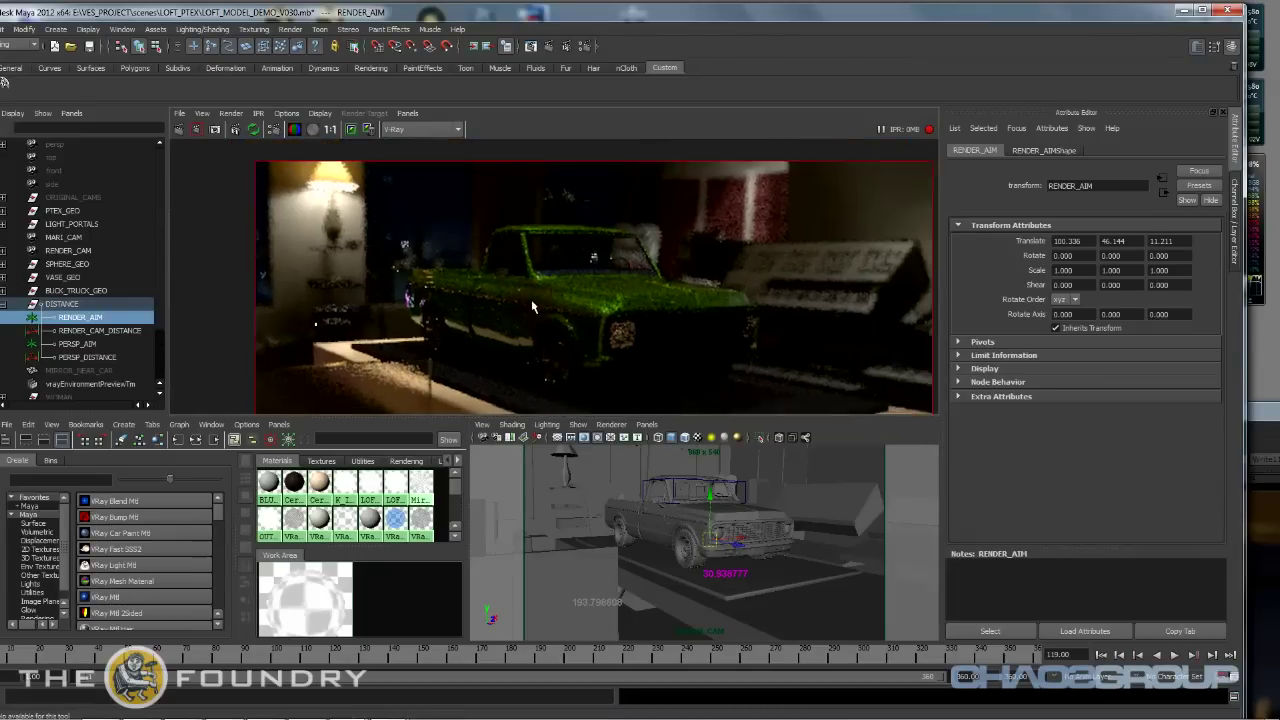
pyautogui.keyDown('alt'); pyautogui.moveTo(625, 385); pyautogui.dragTo(597, 270, button='middle'); pyautogui.keyUp('alt')
pyautogui.keyDown('alt'); pyautogui.moveTo(566, 222); pyautogui.dragTo(589, 300, button='middle'); pyautogui.keyUp('alt')
pyautogui.scroll(-1, 585, 285)
pyautogui.keyDown('alt'); pyautogui.moveTo(517, 258); pyautogui.dragTo(480, 223, button='middle'); pyautogui.keyUp('alt')
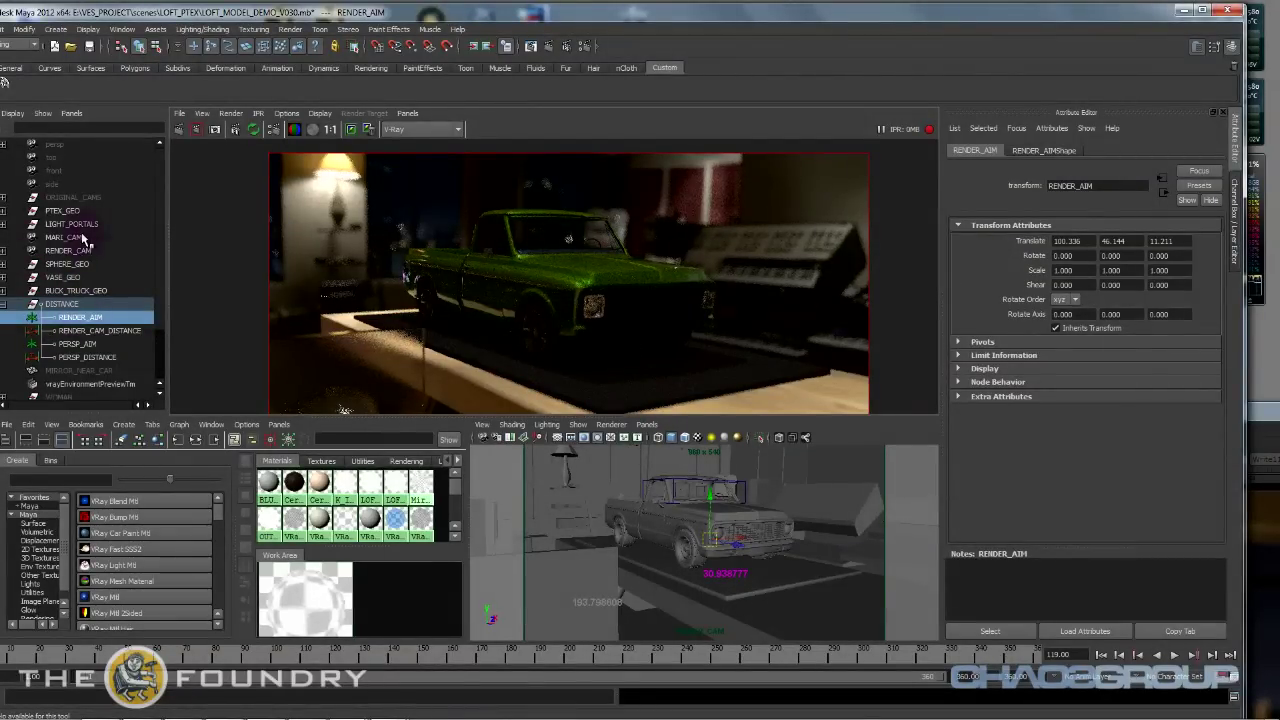
# Unhide the MIRROR_NEAR_CAR plane beside the truck and orbit the render camera to show the truck's reflection.
pyautogui.click(82, 372)
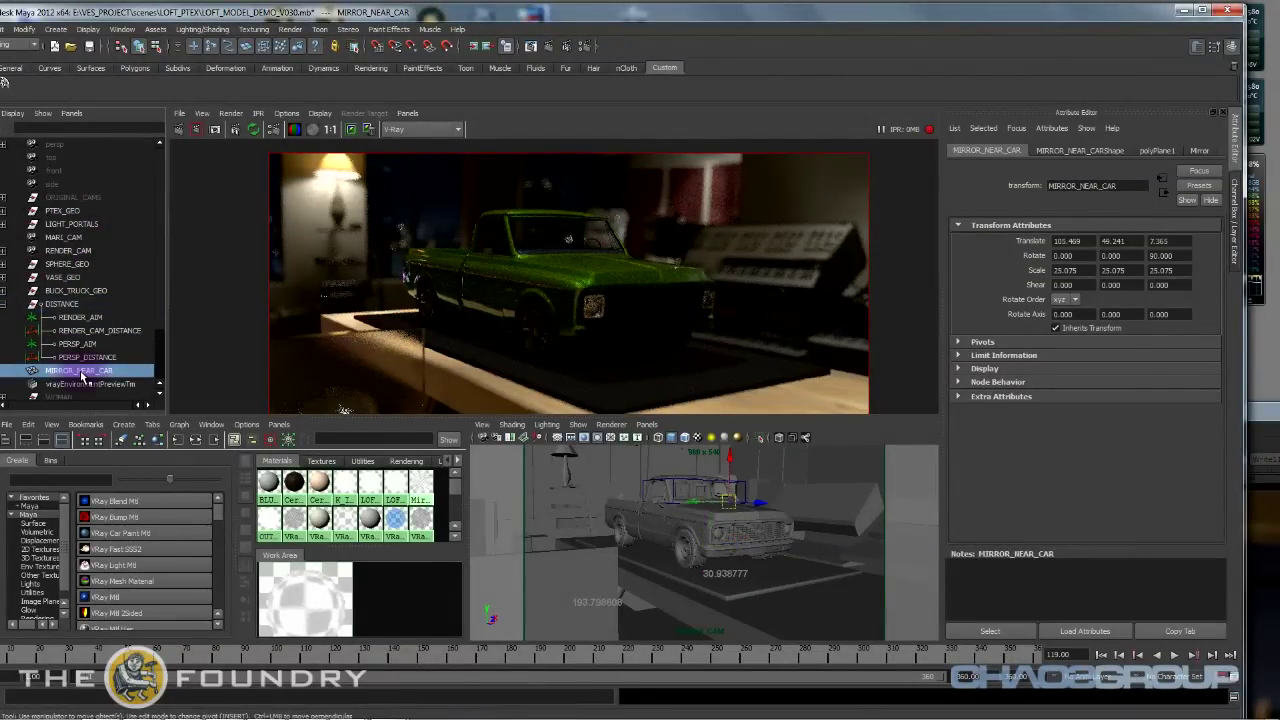
pyautogui.hotkey('shift', 'h')
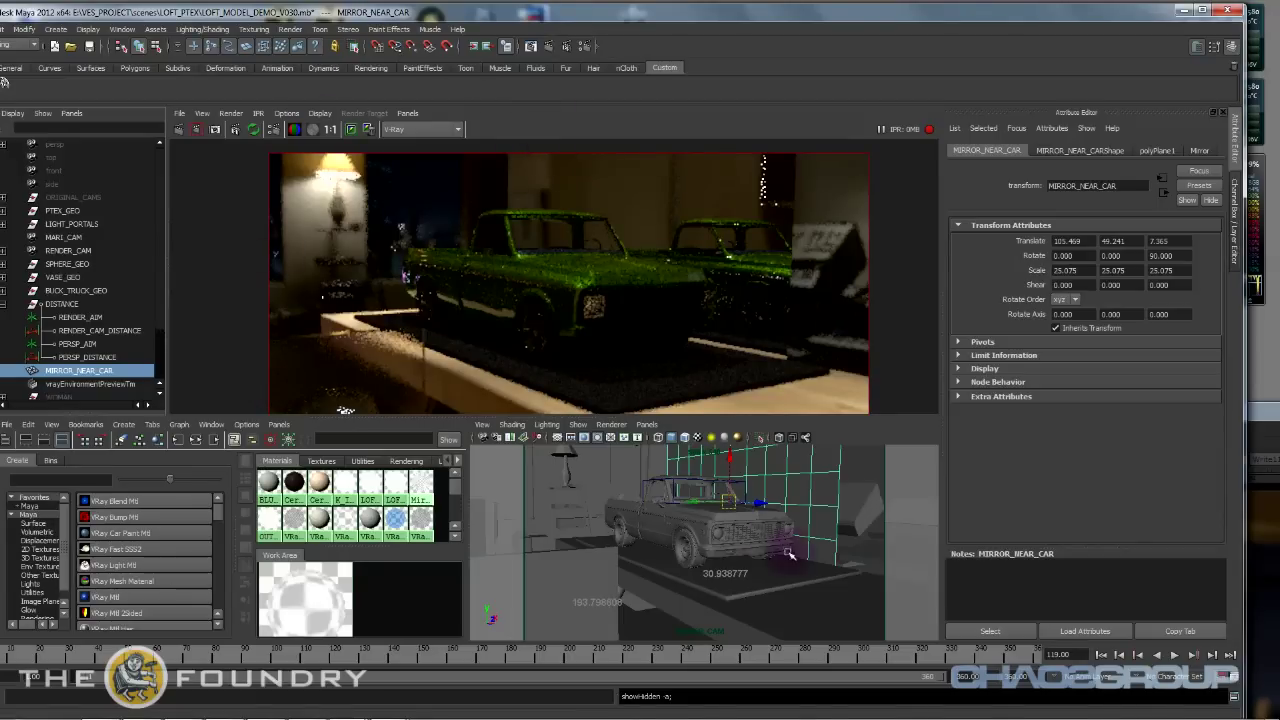
pyautogui.keyDown('alt'); pyautogui.moveTo(726, 558); pyautogui.dragTo(711, 545); pyautogui.keyUp('alt')
pyautogui.keyDown('alt'); pyautogui.moveTo(757, 535); pyautogui.dragTo(702, 544, button='middle'); pyautogui.keyUp('alt')
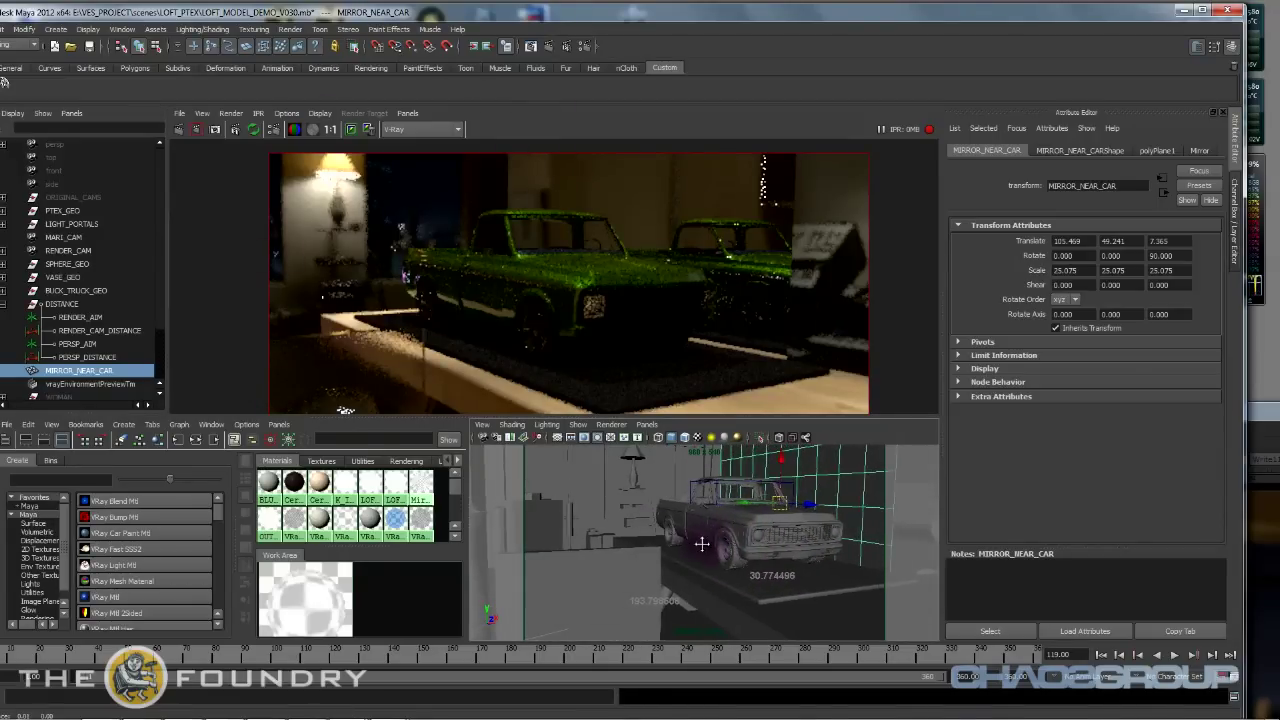
pyautogui.keyDown('alt'); pyautogui.moveTo(702, 543); pyautogui.dragTo(651, 562); pyautogui.keyUp('alt')
# Switch the camera viewport to wireframe and orbit the render camera to a head-on view of the truck.
pyautogui.press('4')
pyautogui.keyDown('alt'); pyautogui.moveTo(772, 530); pyautogui.dragTo(717, 566); pyautogui.keyUp('alt')
pyautogui.keyDown('alt'); pyautogui.moveTo(717, 566); pyautogui.dragTo(754, 560, button='middle'); pyautogui.keyUp('alt')
pyautogui.keyDown('alt'); pyautogui.moveTo(754, 560); pyautogui.dragTo(770, 535); pyautogui.keyUp('alt')
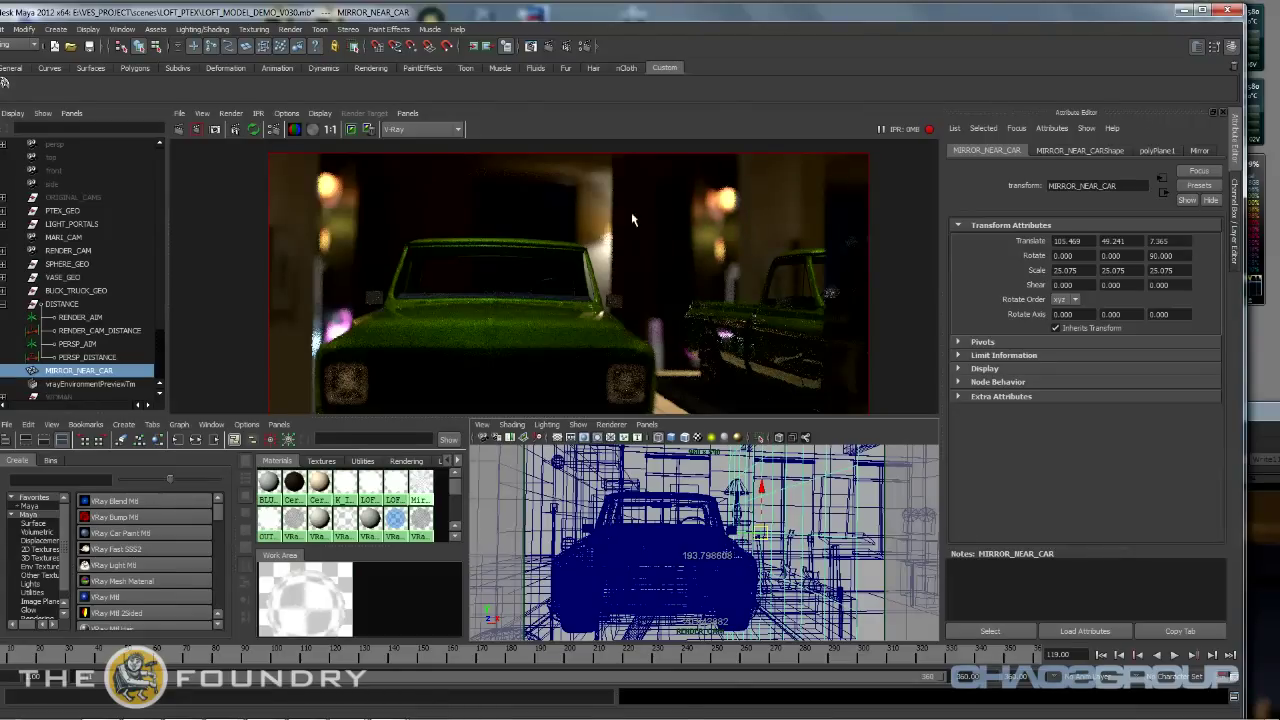
# Inspect the truck's front and reflection in the interactive render, and orbit the camera back to a three-quarter view.
pyautogui.keyDown('alt'); pyautogui.moveTo(492, 341); pyautogui.dragTo(496, 231, button='middle'); pyautogui.keyUp('alt')
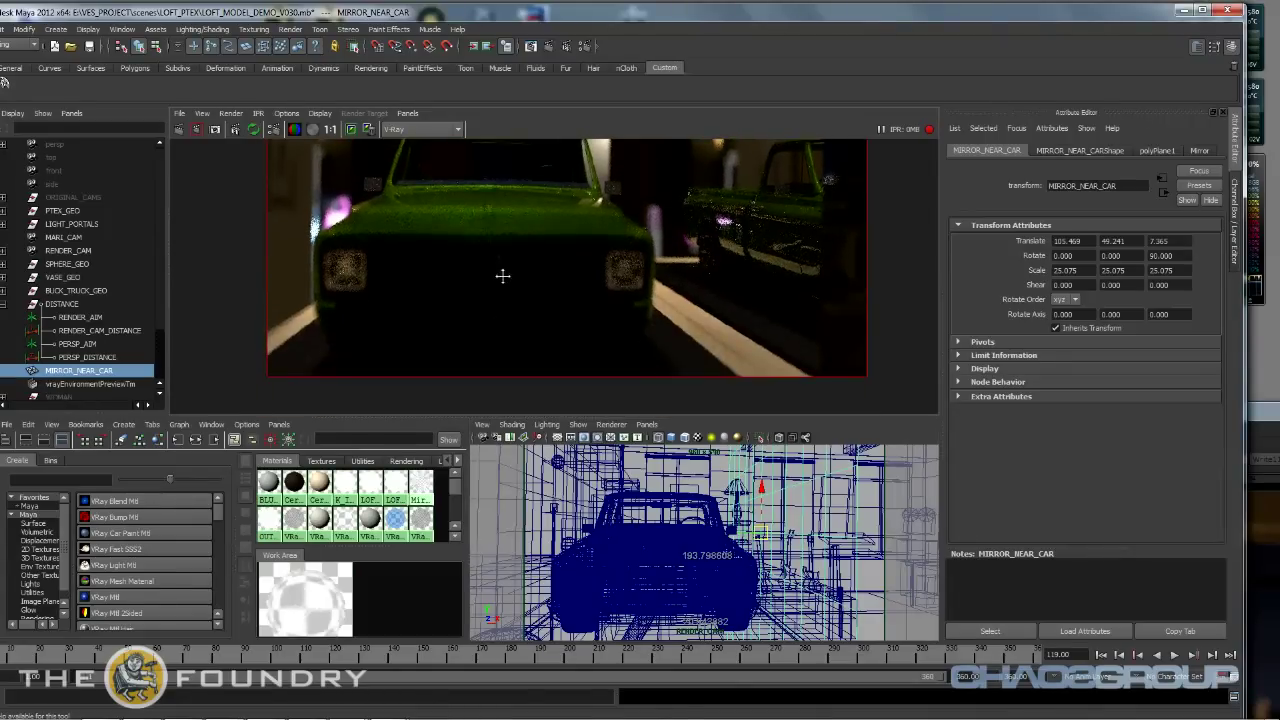
pyautogui.keyDown('alt'); pyautogui.moveTo(503, 274); pyautogui.dragTo(483, 257, button='right'); pyautogui.keyUp('alt')
pyautogui.keyDown('alt'); pyautogui.moveTo(483, 257); pyautogui.dragTo(466, 301, button='middle'); pyautogui.keyUp('alt')
pyautogui.moveTo(697, 520)
pyautogui.keyDown('alt'); pyautogui.mouseDown()
pyautogui.moveTo(820, 552)
pyautogui.moveTo(638, 542)
pyautogui.moveTo(686, 518)
pyautogui.mouseUp(); pyautogui.keyUp('alt')
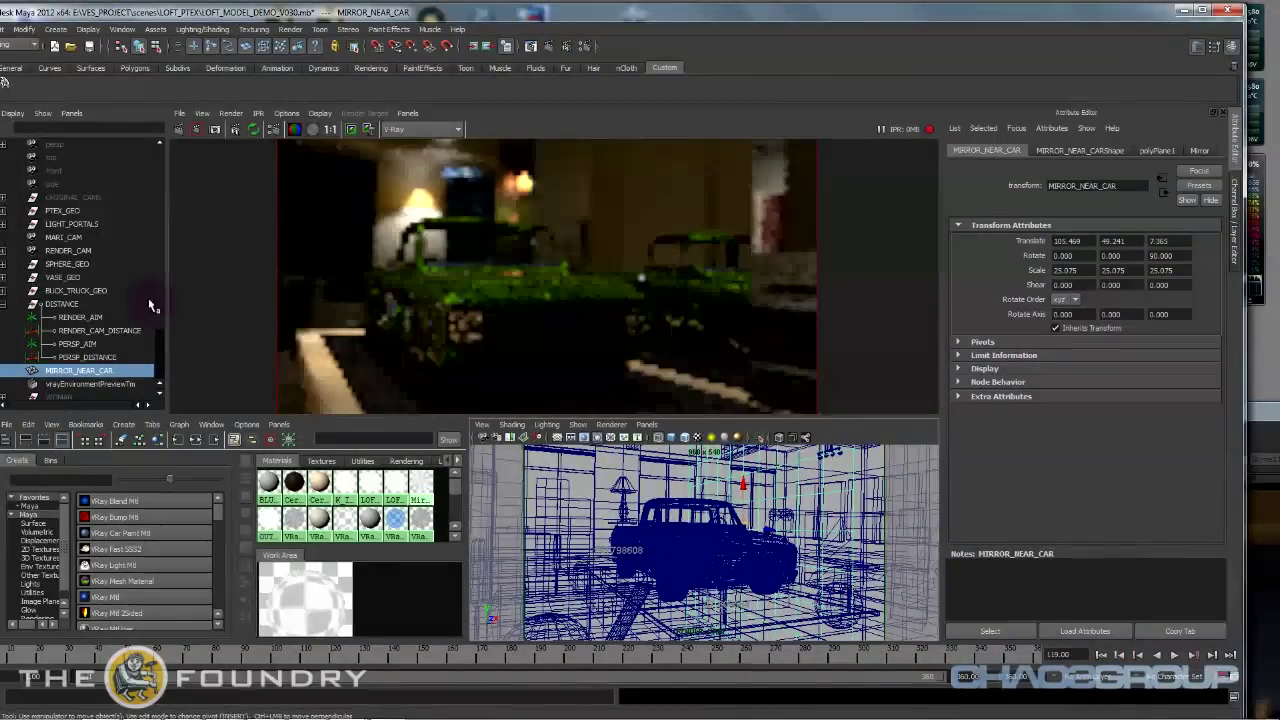
# Move the Maya window off the desktop files, open VRAY_PTEX_GI_V001.jpg and examine the bust render at full-screen size.
pyautogui.scroll(-3, 152, 320)
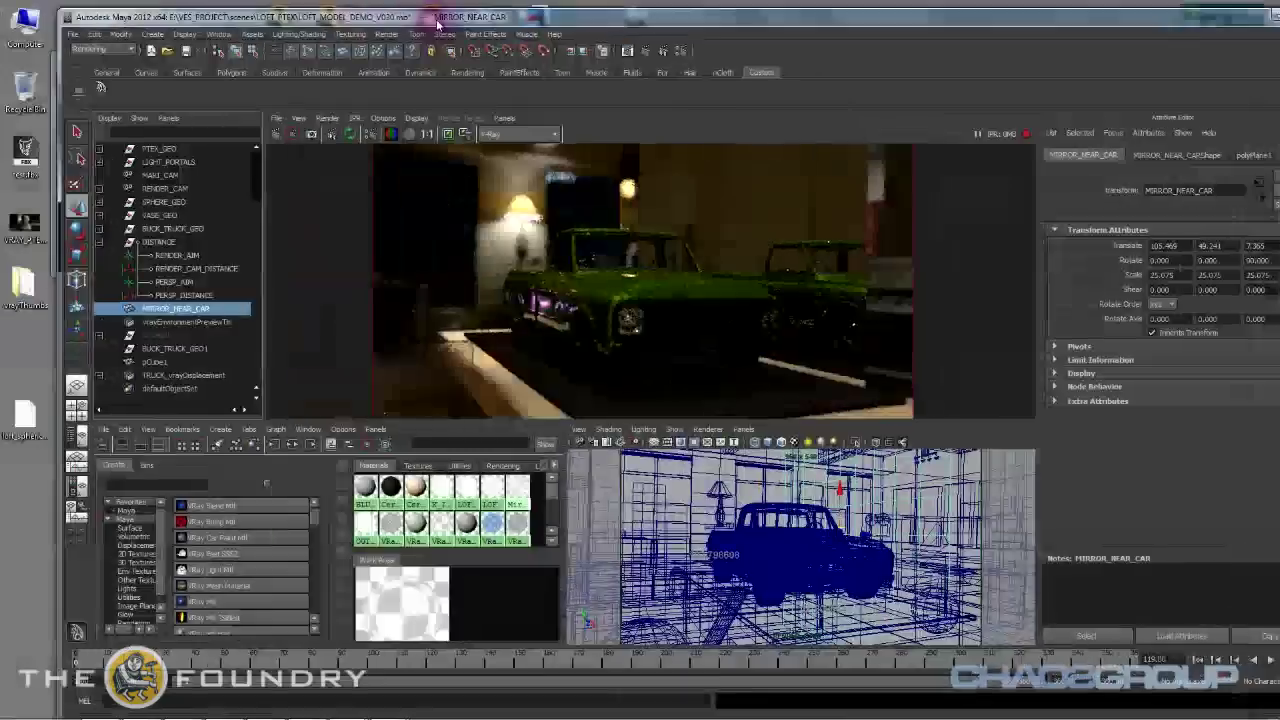
pyautogui.moveTo(335, 10); pyautogui.dragTo(458, 50)
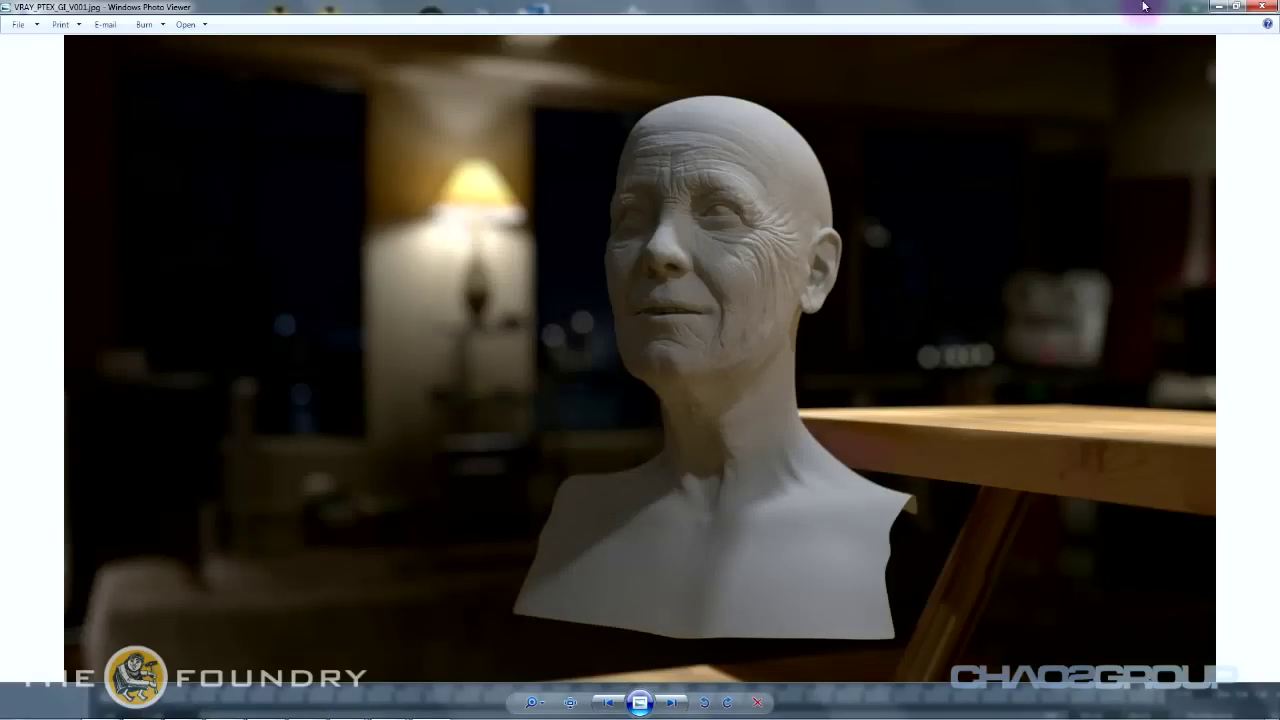
pyautogui.click(1237, 6)
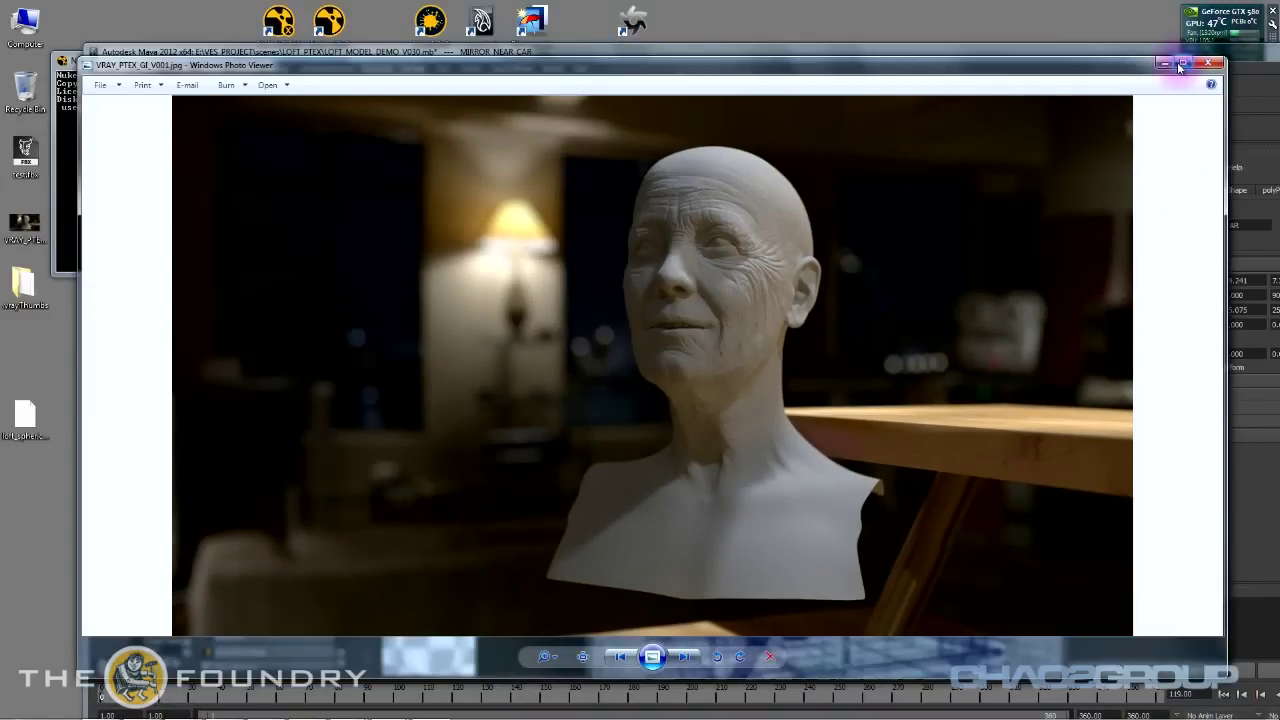
pyautogui.click(1183, 63)
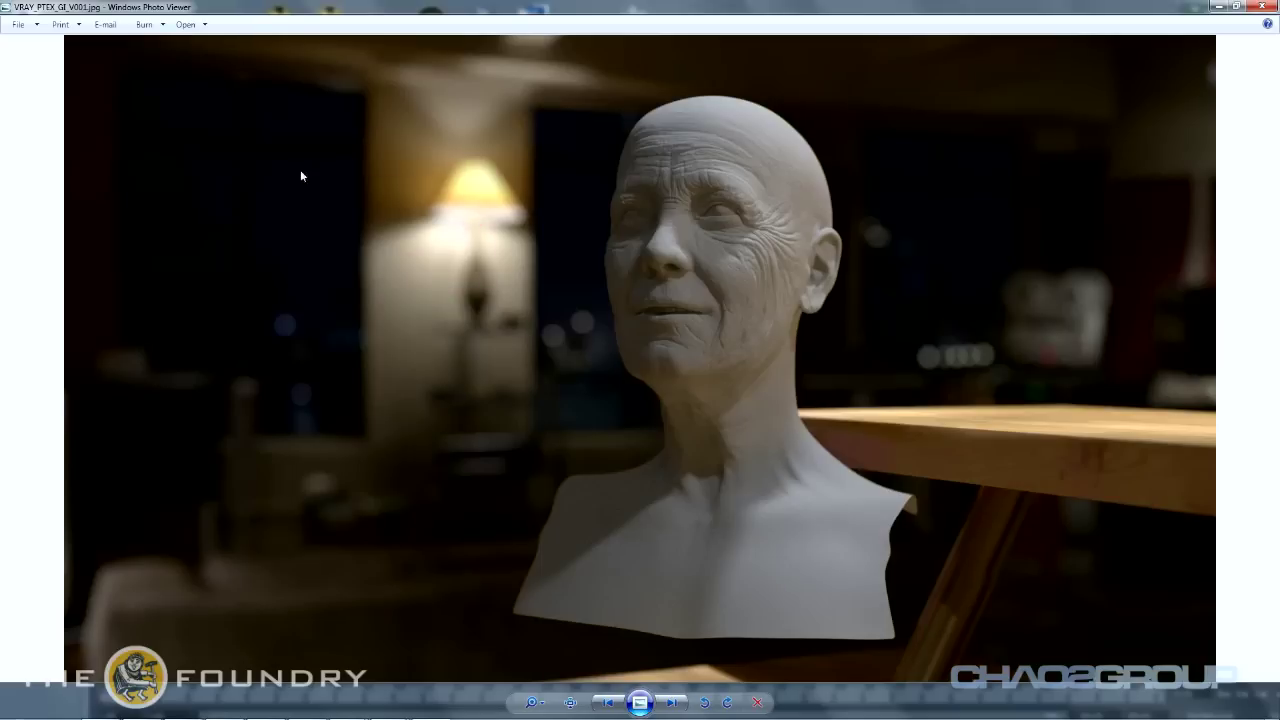
pyautogui.click(406, 318)
pyautogui.click(463, 217)
# Move the photo viewer off the Maya window and orbit the render camera below the truck to refresh the interactive render.
pyautogui.moveTo(1191, 28); pyautogui.dragTo(1009, 446)
pyautogui.click(792, 52)
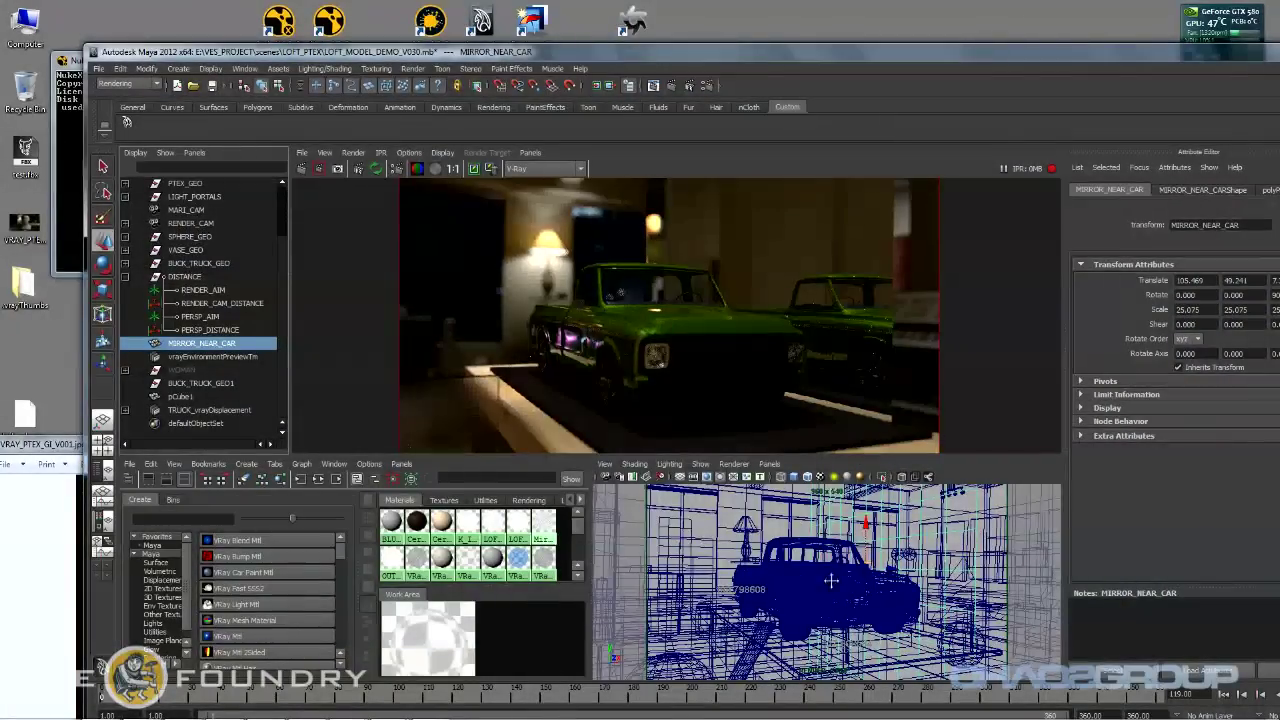
pyautogui.keyDown('alt'); pyautogui.moveTo(845, 567); pyautogui.dragTo(787, 590); pyautogui.keyUp('alt')
pyautogui.keyDown('alt'); pyautogui.moveTo(787, 590); pyautogui.dragTo(886, 612, button='middle'); pyautogui.keyUp('alt')
pyautogui.keyDown('alt'); pyautogui.moveTo(886, 612); pyautogui.dragTo(1030, 592); pyautogui.keyUp('alt')
pyautogui.keyDown('alt'); pyautogui.moveTo(760, 612); pyautogui.dragTo(850, 606); pyautogui.keyUp('alt')
pyautogui.keyDown('alt'); pyautogui.moveTo(814, 645); pyautogui.dragTo(810, 598, button='middle'); pyautogui.keyUp('alt')
pyautogui.keyDown('alt'); pyautogui.moveTo(812, 600); pyautogui.dragTo(800, 572); pyautogui.keyUp('alt')
pyautogui.moveTo(261, 708)
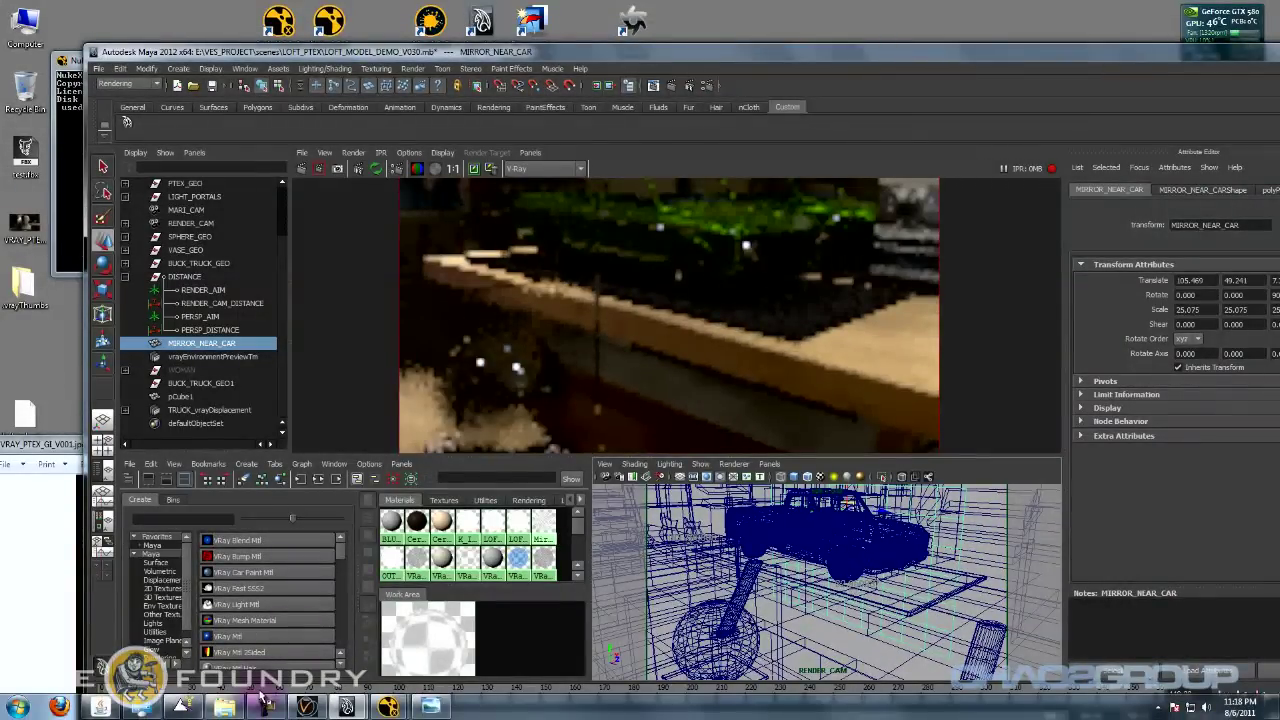